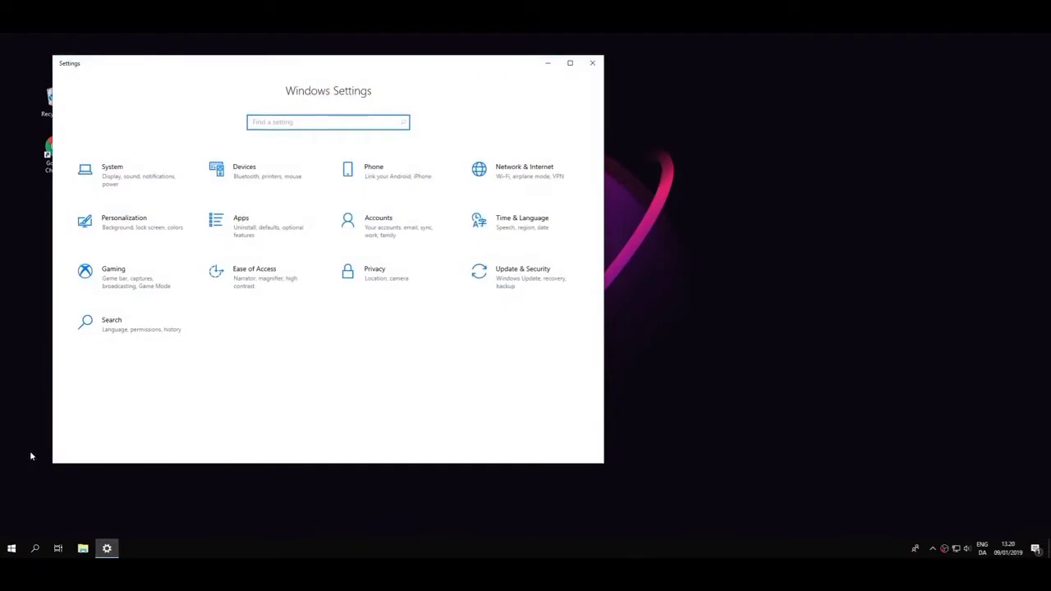
Maximize Settings, check Windows Update for new updates, then list the installed update history
{"action": "left_click", "coordinate": [570, 66]}
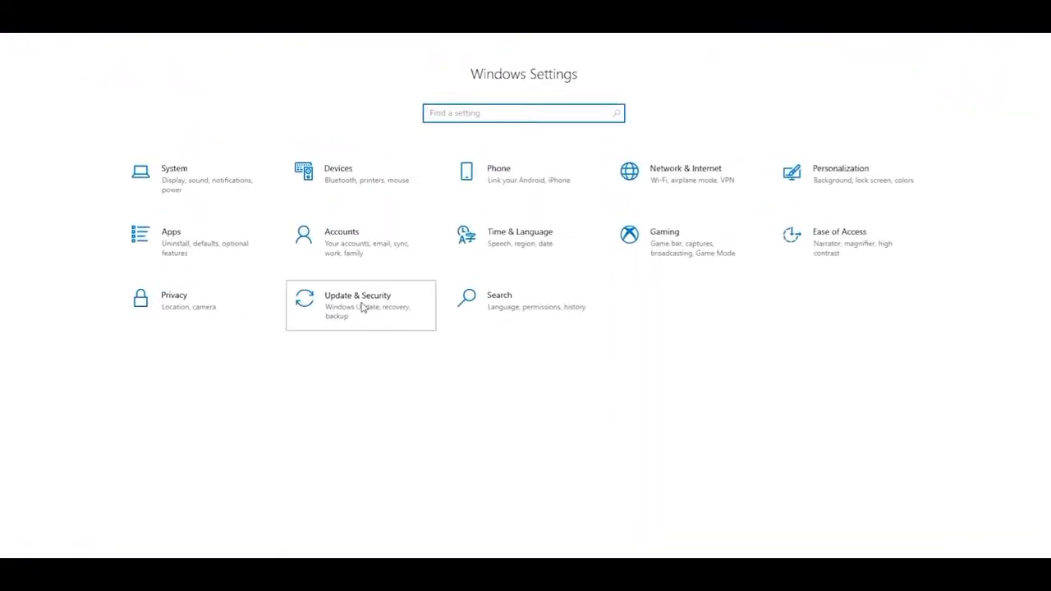
{"action": "left_click", "coordinate": [362, 307]}
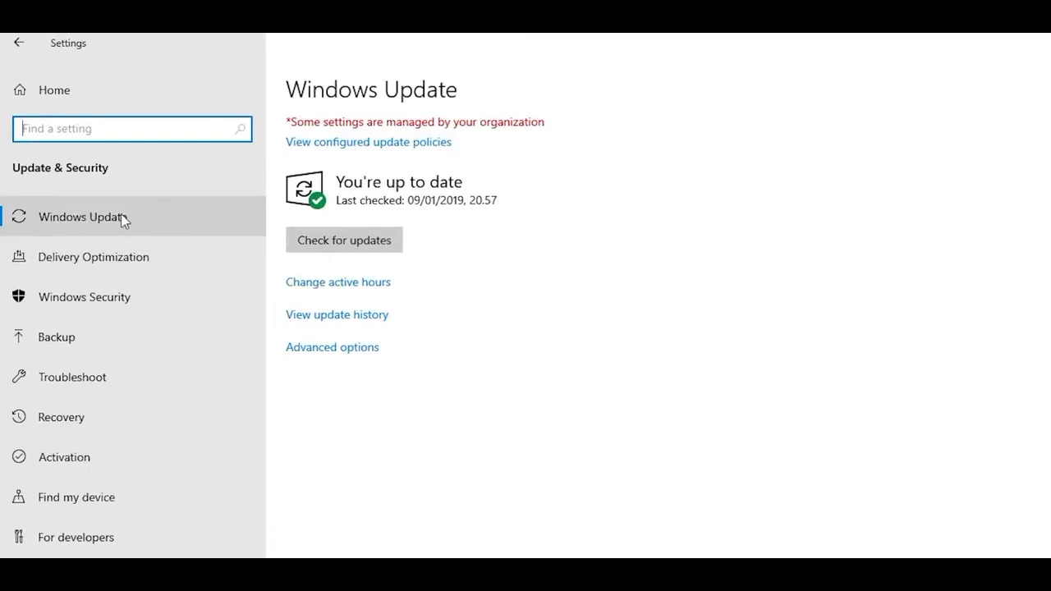
{"action": "left_click", "coordinate": [103, 217]}
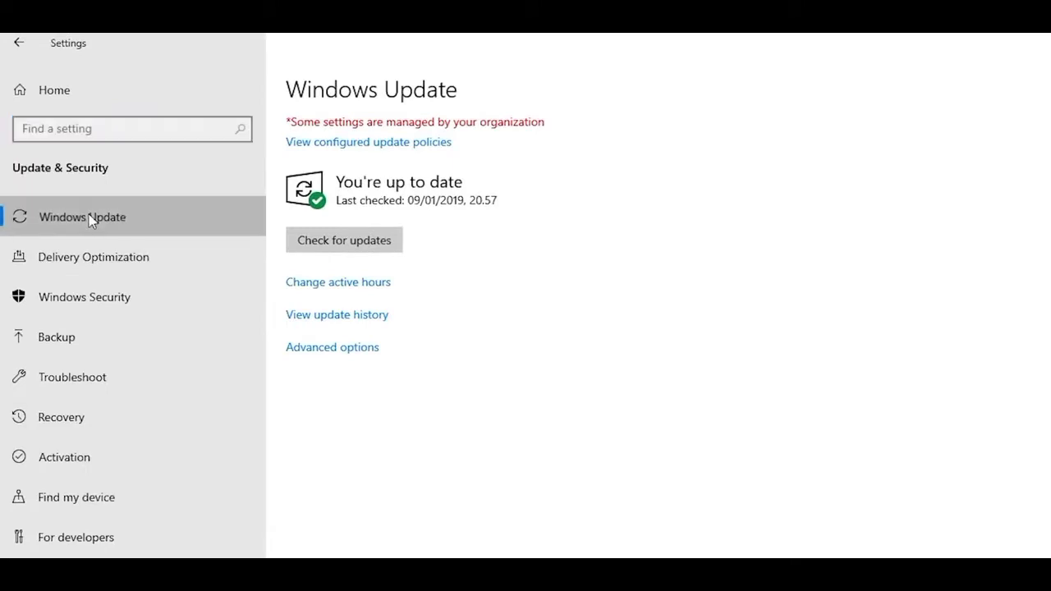
{"action": "left_click", "coordinate": [350, 241]}
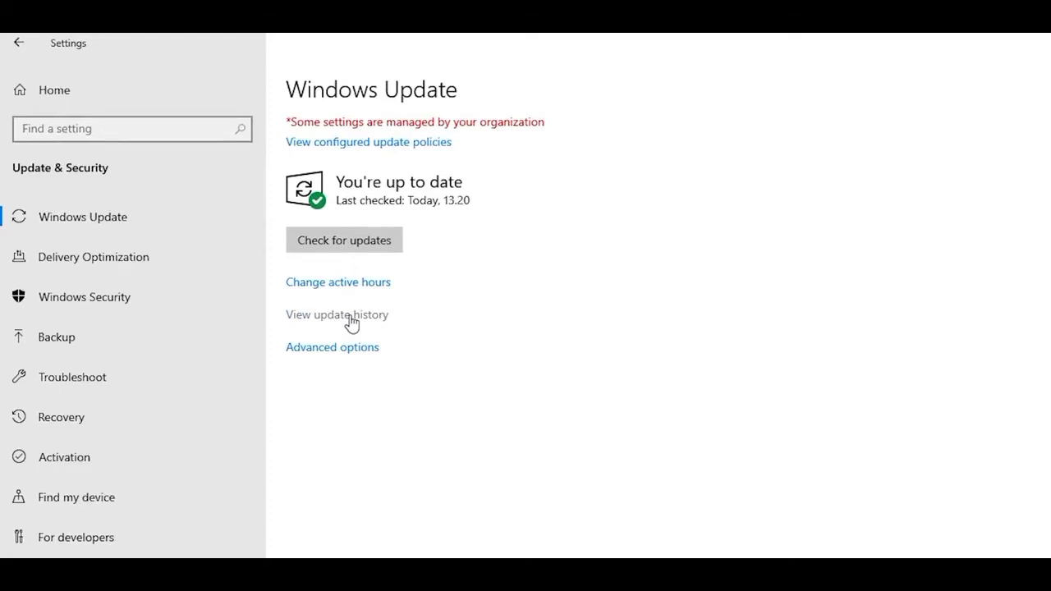
{"action": "left_click", "coordinate": [350, 318]}
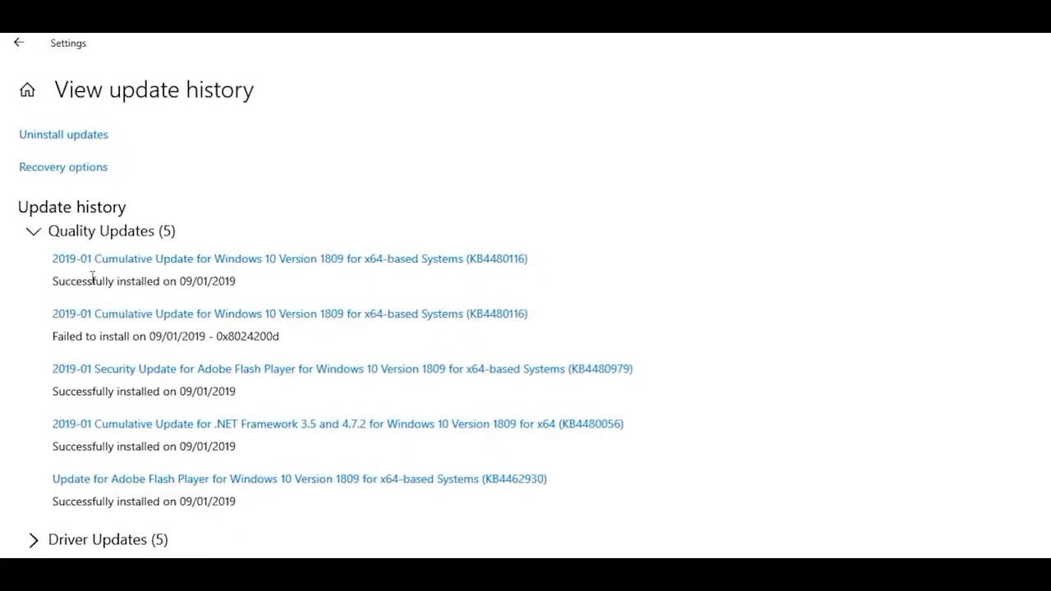
Search for 'control panel' and follow System and Security > System to Advanced system settings
{"action": "left_click", "coordinate": [47, 544]}
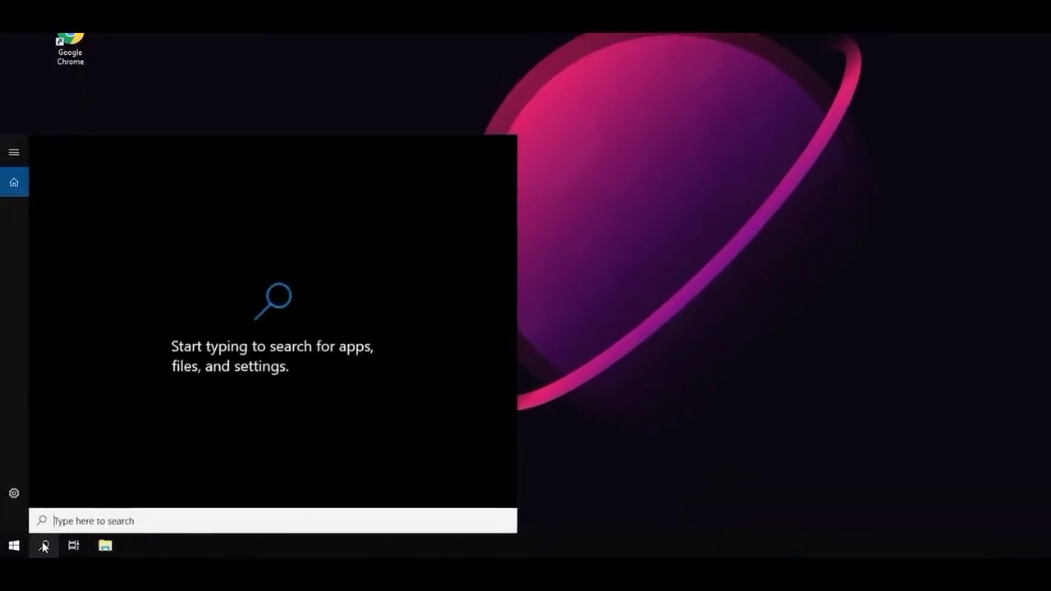
{"action": "type", "text": "control panel"}
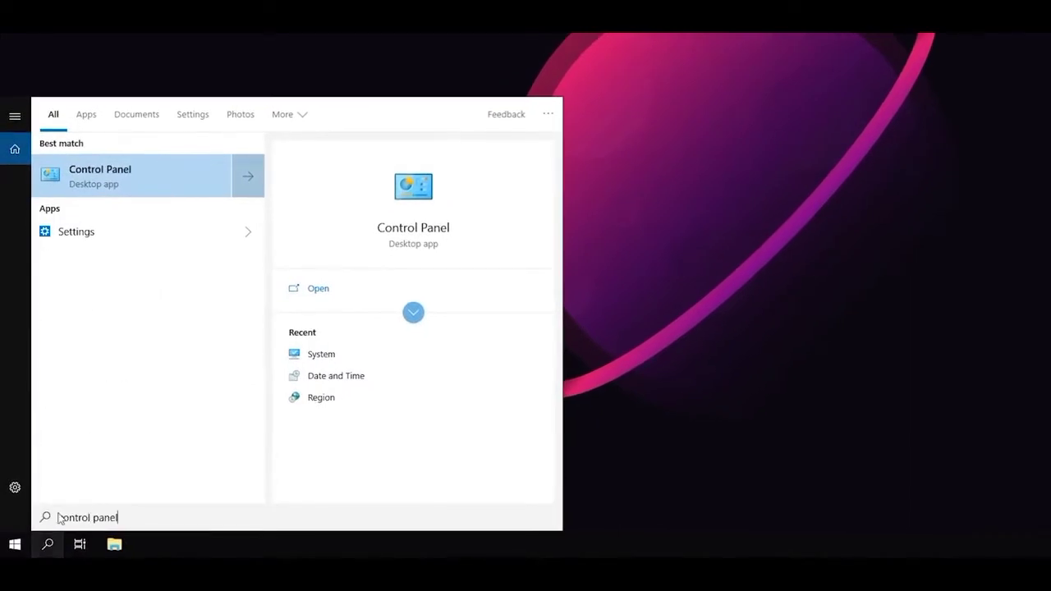
{"action": "left_click", "coordinate": [120, 194]}
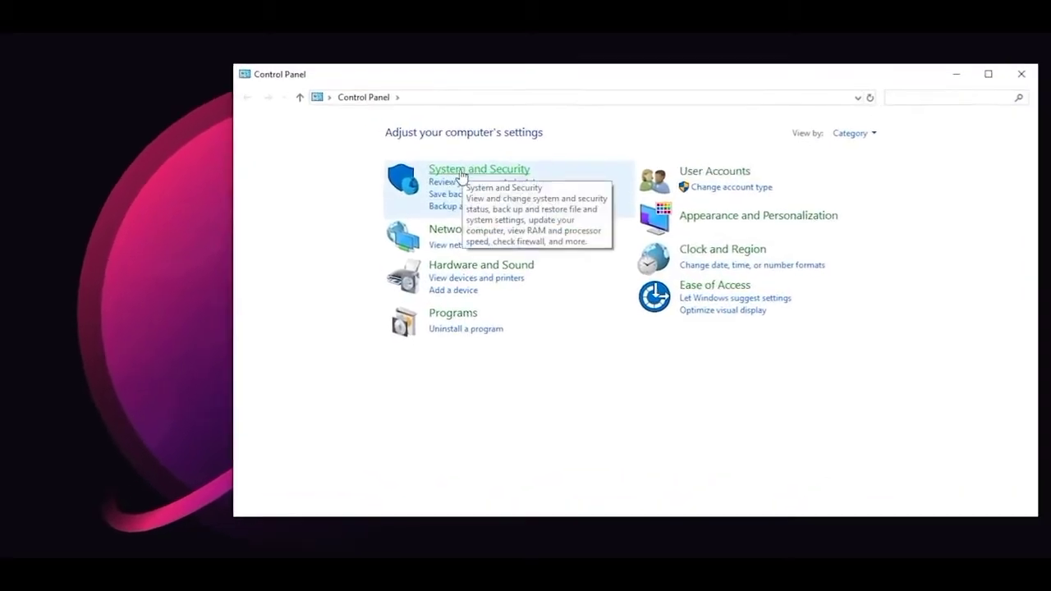
{"action": "left_click", "coordinate": [462, 171]}
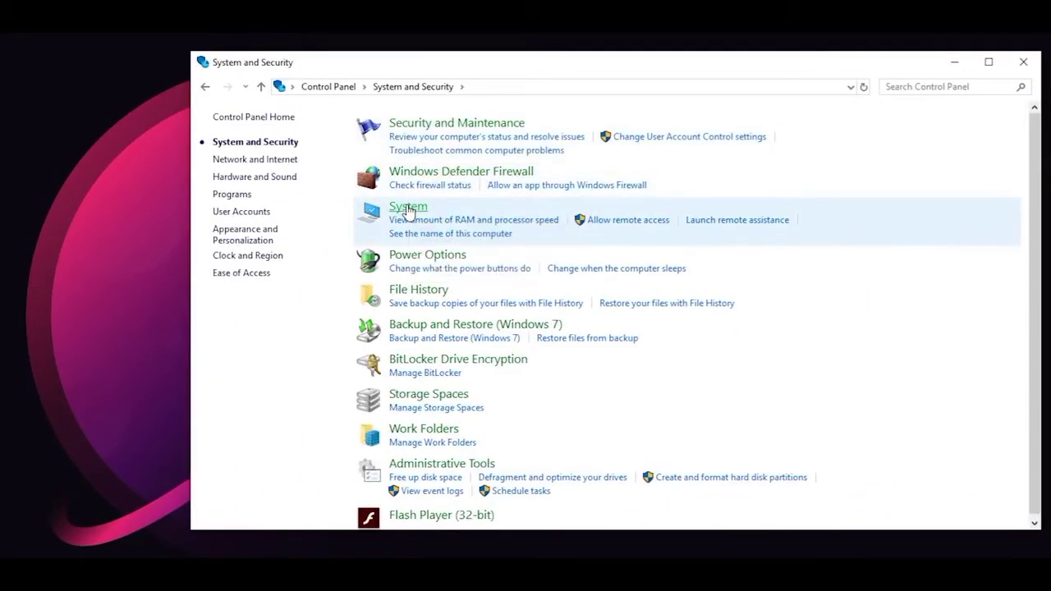
{"action": "left_click", "coordinate": [408, 209]}
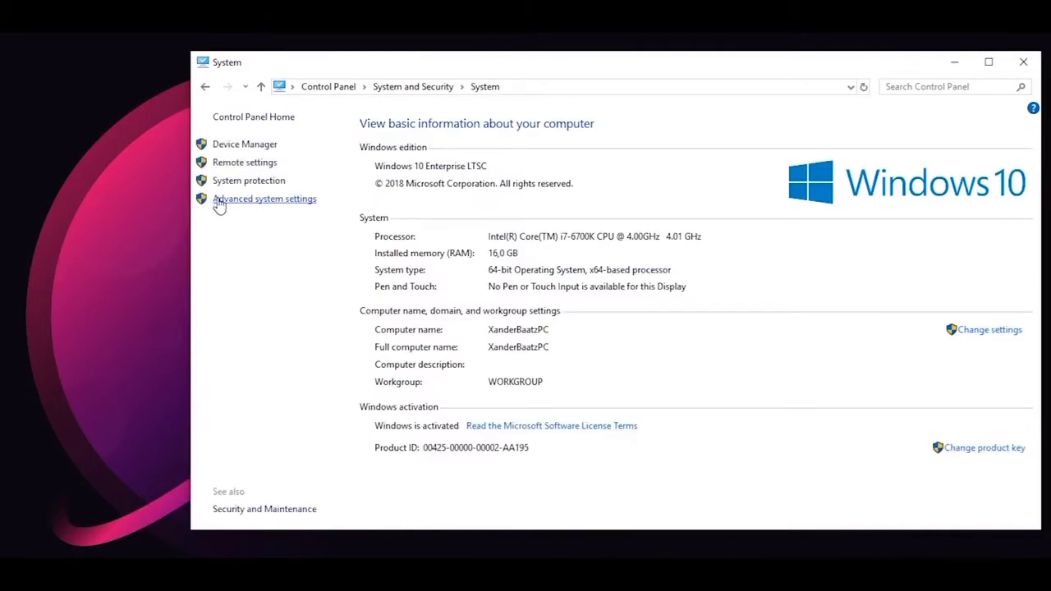
{"action": "left_click", "coordinate": [264, 201]}
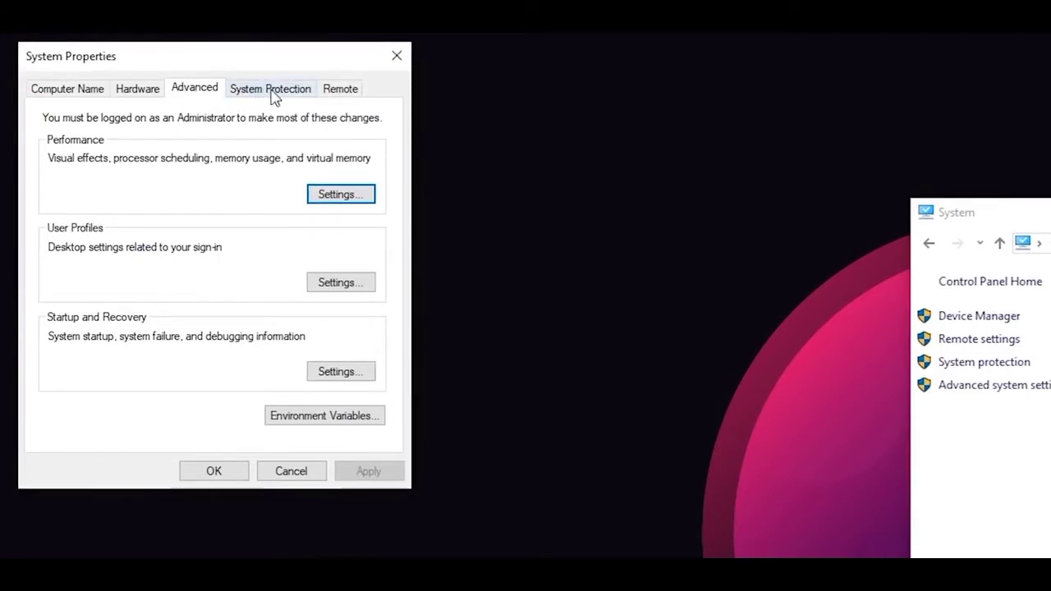
Enable system protection for Charlie (C:) with 5% maximum disk usage and apply it
{"action": "left_click", "coordinate": [273, 96]}
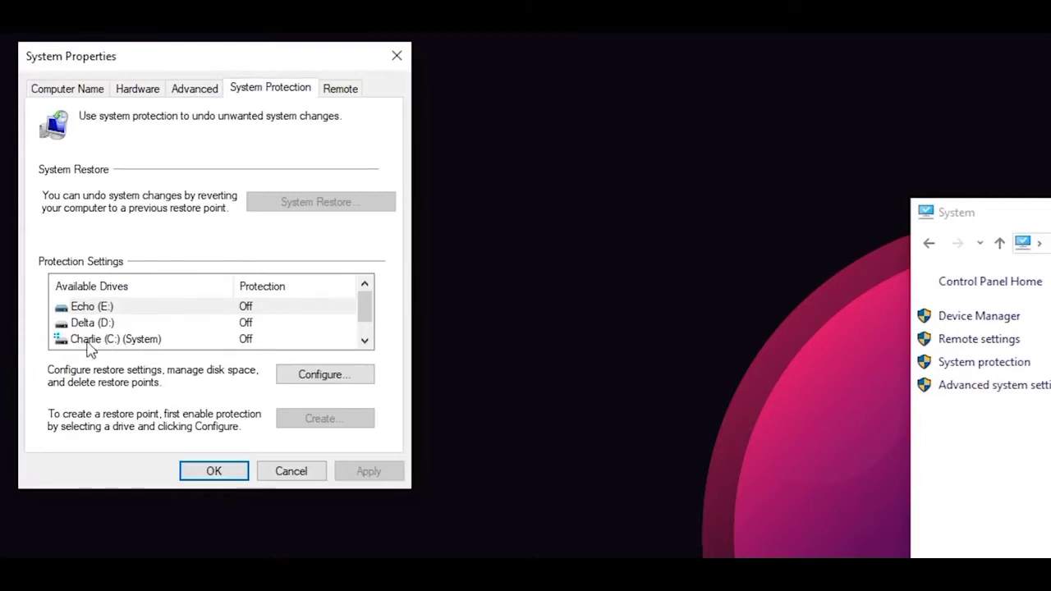
{"action": "left_click", "coordinate": [262, 342]}
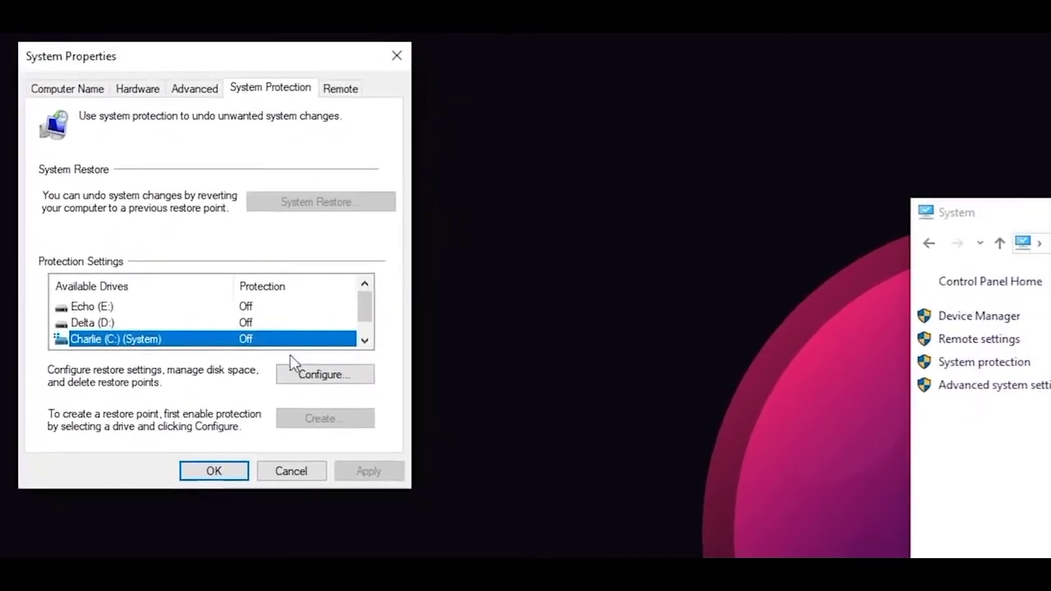
{"action": "left_click", "coordinate": [357, 367]}
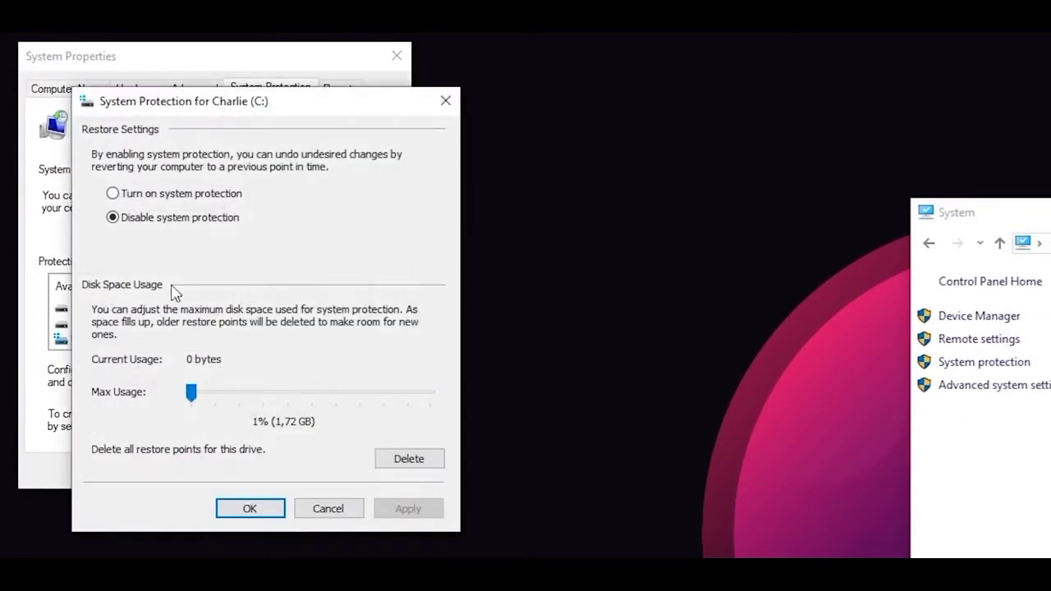
{"action": "left_click", "coordinate": [122, 197]}
{"action": "left_click_drag", "start_coordinate": [191, 392], "coordinate": [202, 397]}
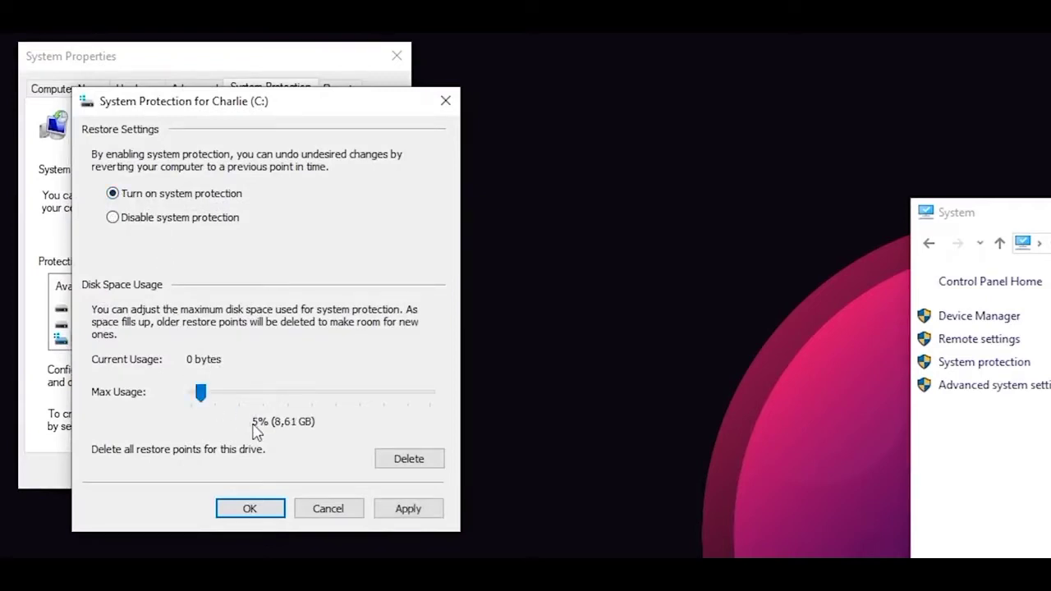
{"action": "left_click", "coordinate": [408, 509]}
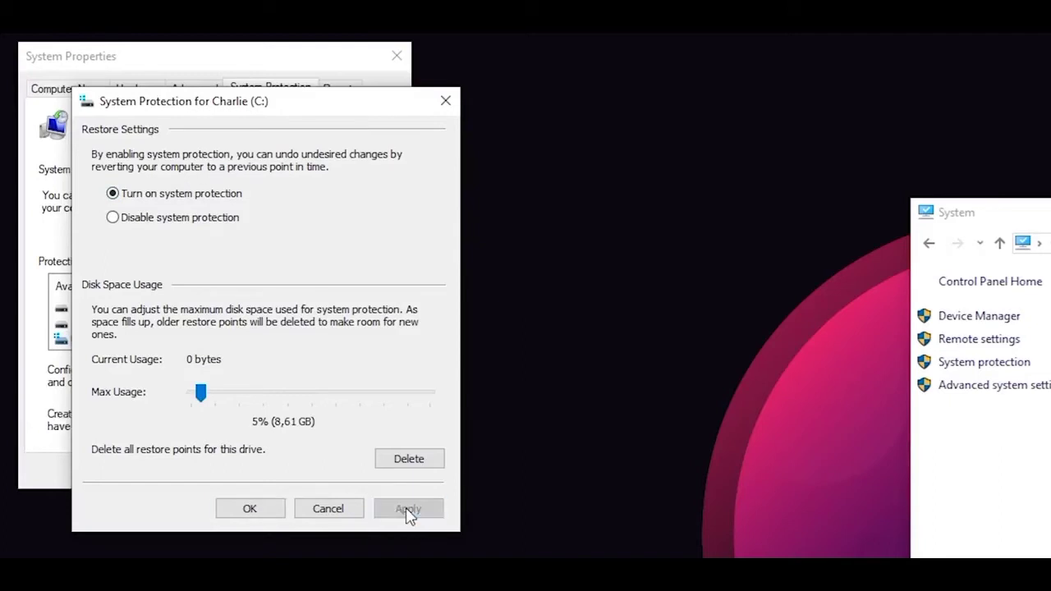
{"action": "left_click", "coordinate": [250, 509]}
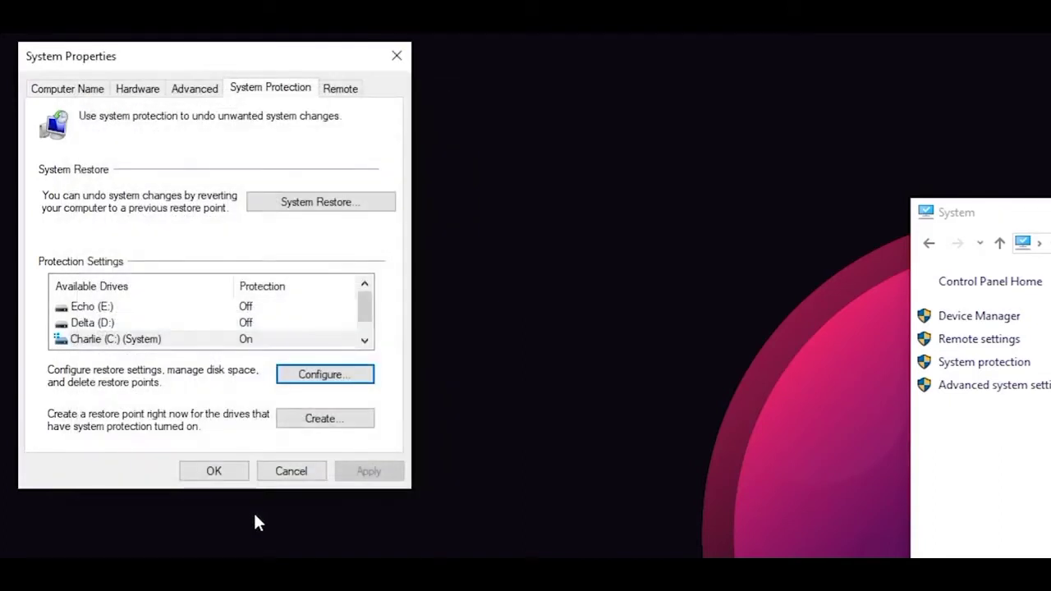
Create a restore point named 'restore point', dismiss the success message, and close System Properties
{"action": "left_click", "coordinate": [337, 423]}
{"action": "type", "text": "restore point"}
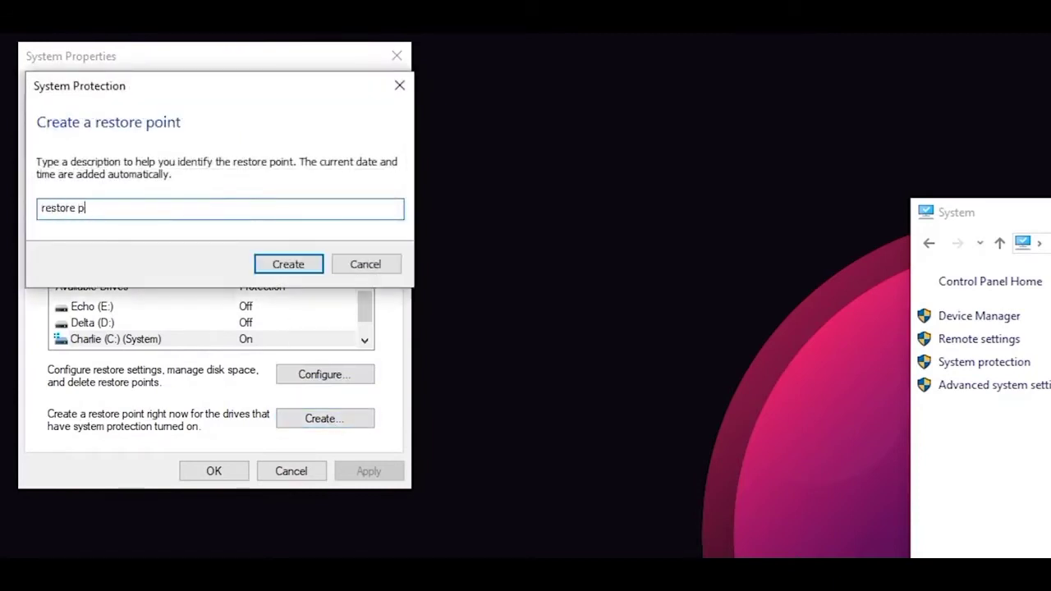
{"action": "left_click", "coordinate": [284, 267]}
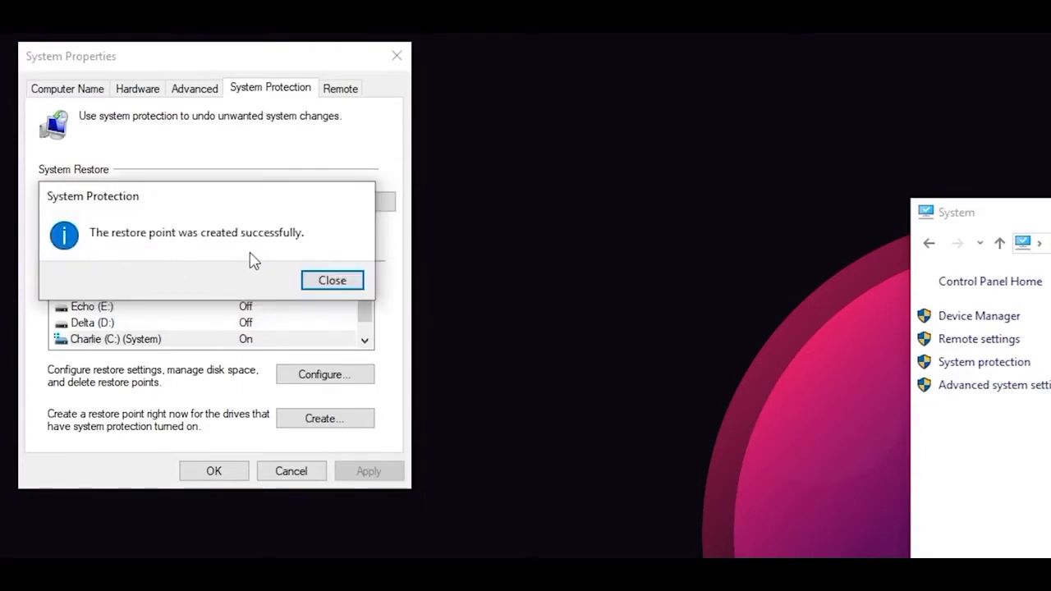
{"action": "left_click", "coordinate": [346, 282]}
{"action": "left_click", "coordinate": [217, 472]}
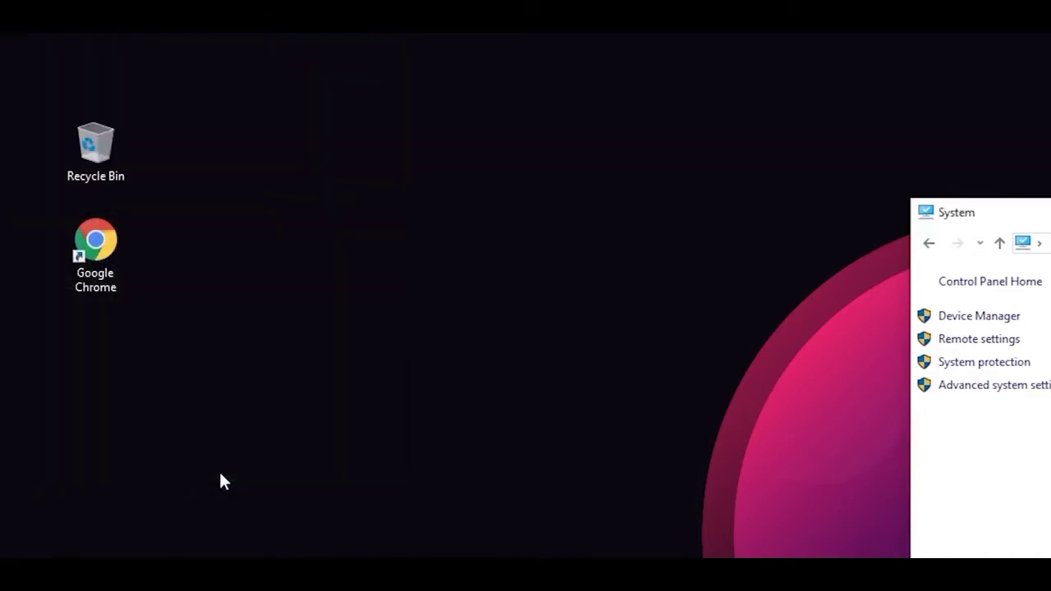
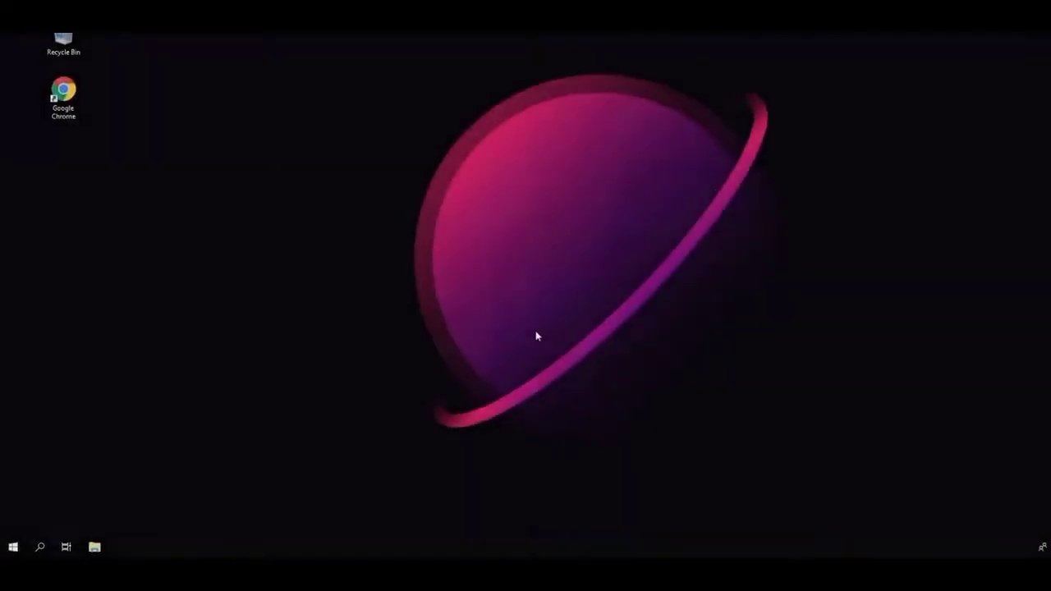
Open the Windows 10 Start menu with the Windows key
{"action": "key", "text": "super"}
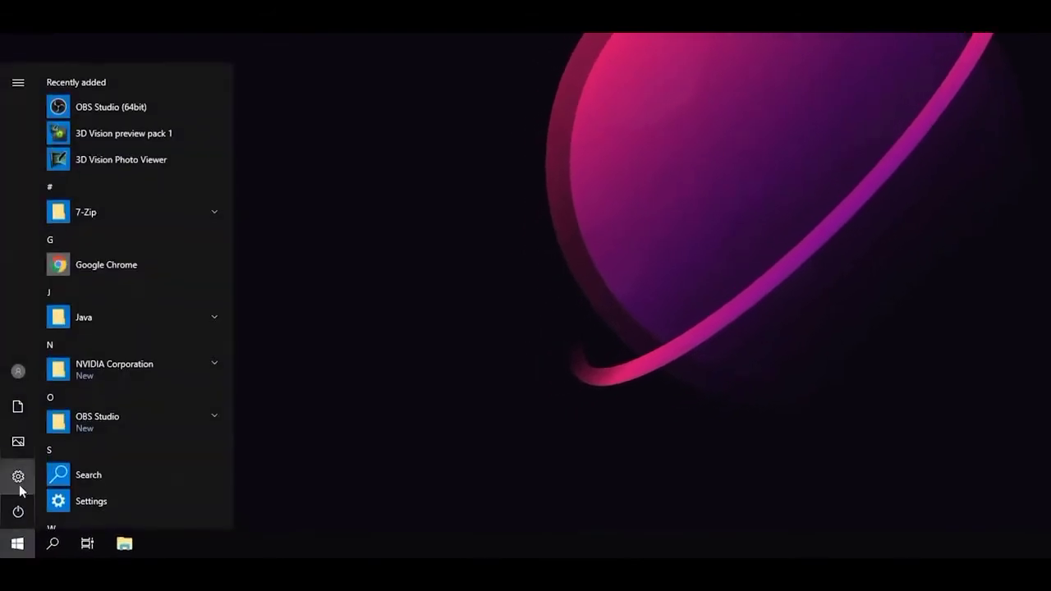
In System > Notifications, turn off lock-screen notifications, reminders and VoIP calls, and the Settings and AutoPlay senders
{"action": "left_click", "coordinate": [18, 477]}
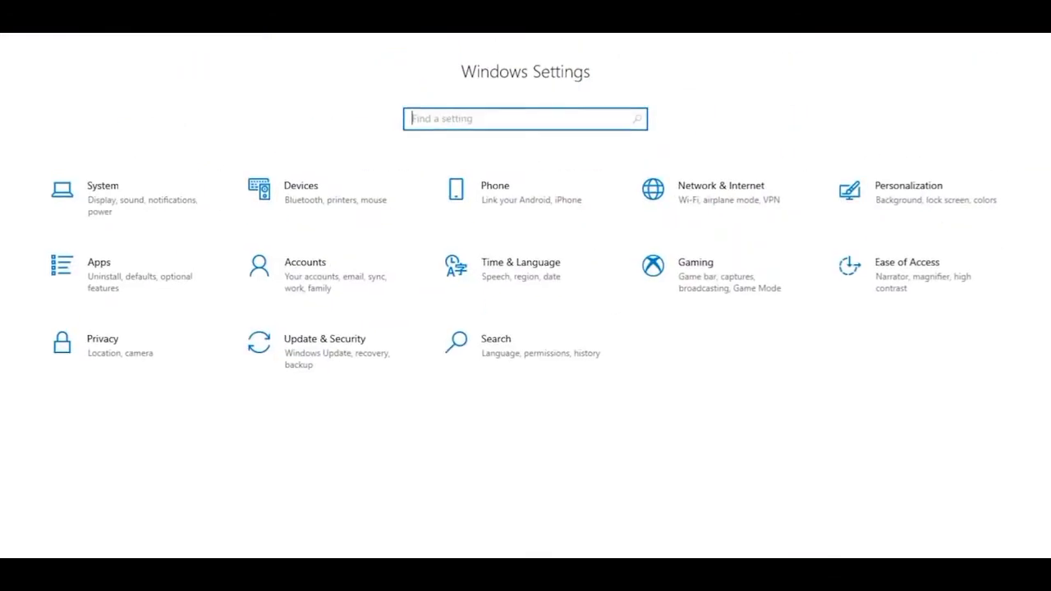
{"action": "left_click", "coordinate": [108, 211]}
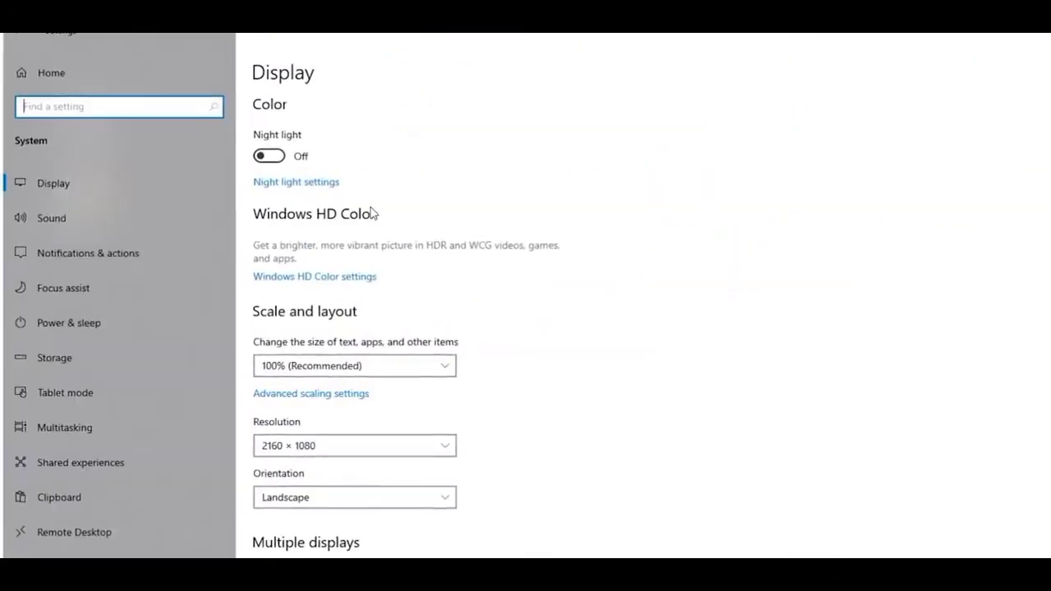
{"action": "left_click", "coordinate": [84, 256]}
{"action": "scroll", "coordinate": [400, 167], "scroll_direction": "down", "scroll_amount": 5}
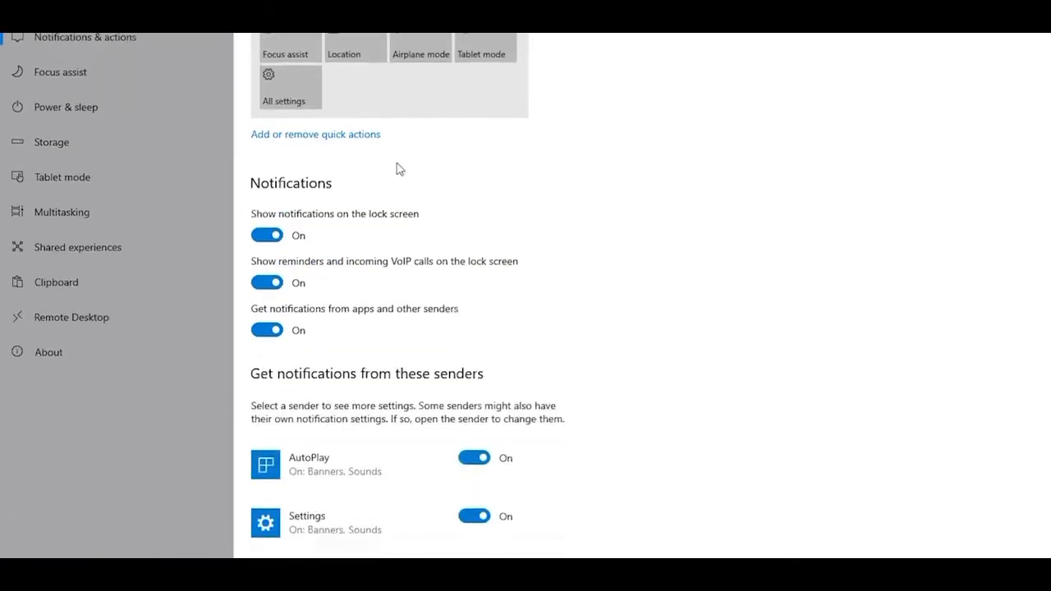
{"action": "left_click", "coordinate": [280, 204]}
{"action": "left_click", "coordinate": [268, 252]}
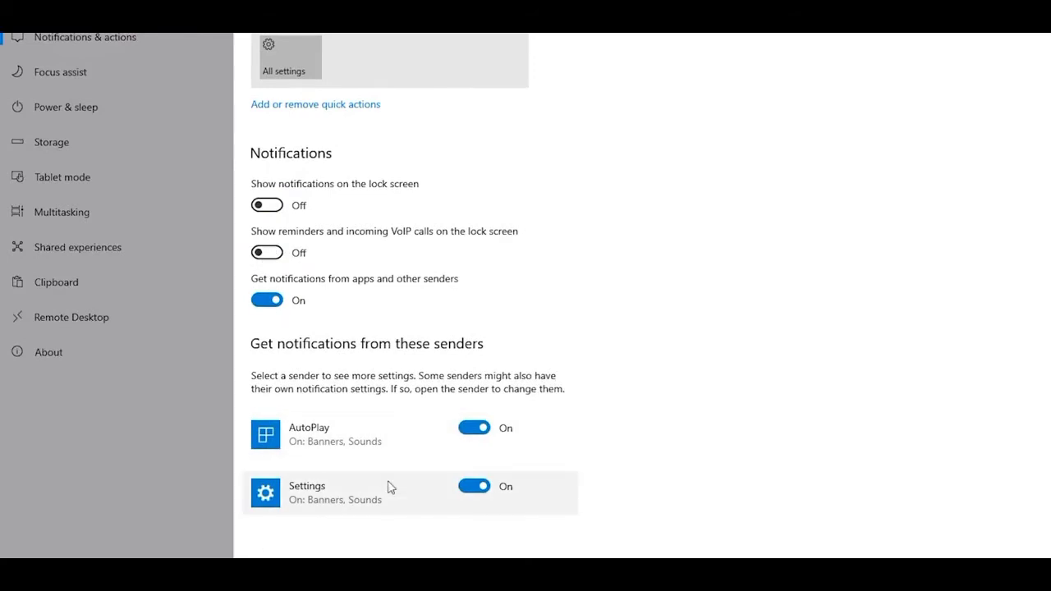
{"action": "left_click", "coordinate": [475, 487]}
{"action": "left_click", "coordinate": [474, 428]}
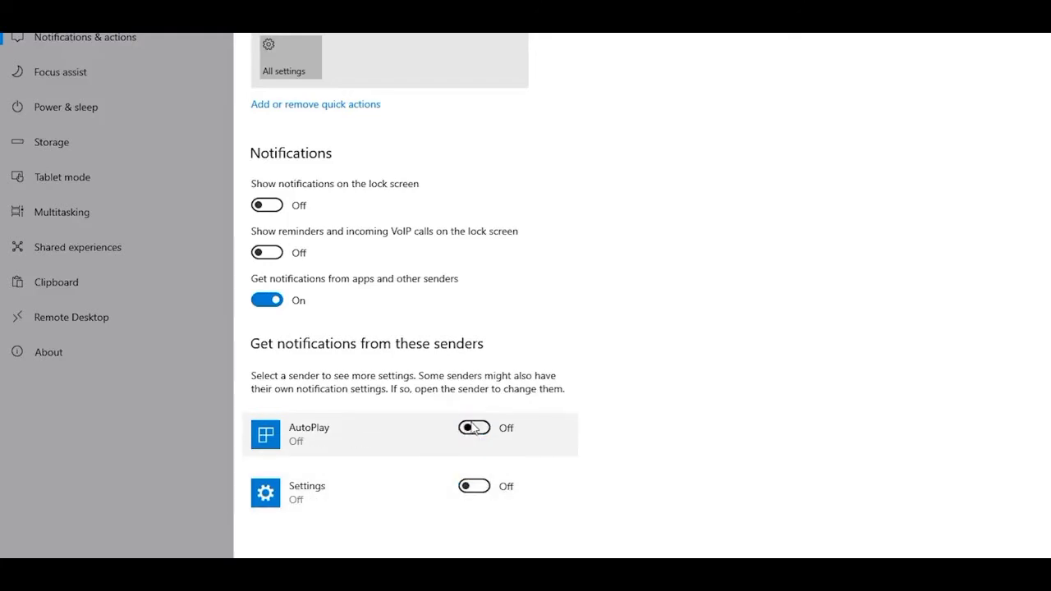
Remove all thirteen quick actions, from Tablet mode to All settings, then open Focus assist
{"action": "scroll", "coordinate": [383, 504], "scroll_direction": "up", "scroll_amount": 4}
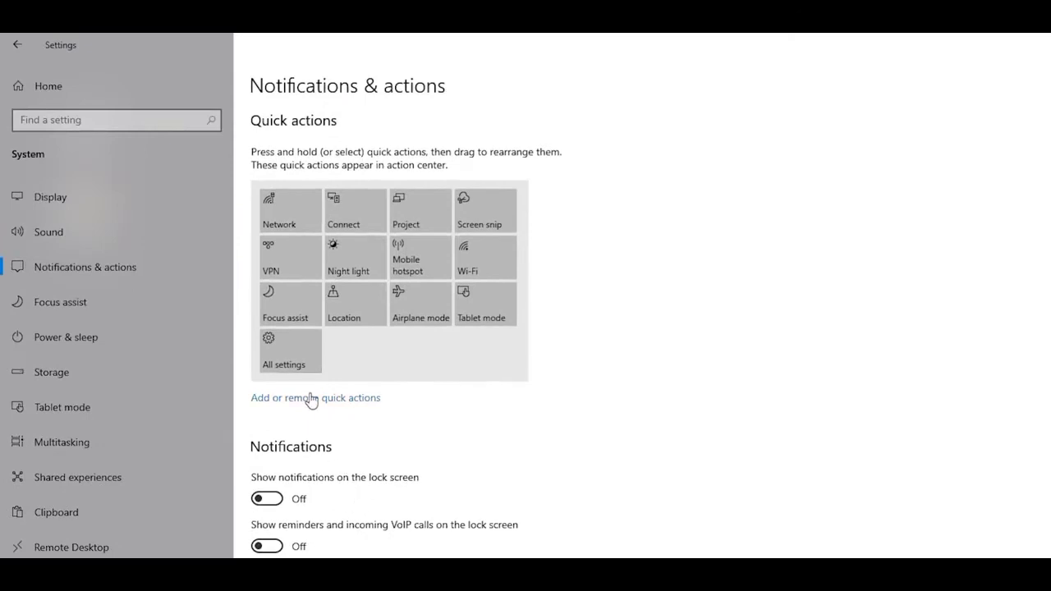
{"action": "left_click", "coordinate": [312, 400]}
{"action": "left_click", "coordinate": [248, 528]}
{"action": "left_click", "coordinate": [248, 494]}
{"action": "left_click", "coordinate": [248, 461]}
{"action": "left_click", "coordinate": [248, 427]}
{"action": "left_click", "coordinate": [248, 394]}
{"action": "left_click", "coordinate": [248, 360]}
{"action": "left_click", "coordinate": [248, 327]}
{"action": "left_click", "coordinate": [248, 293]}
{"action": "left_click", "coordinate": [247, 260]}
{"action": "left_click", "coordinate": [247, 226]}
{"action": "left_click", "coordinate": [248, 192]}
{"action": "left_click", "coordinate": [248, 158]}
{"action": "left_click", "coordinate": [248, 125]}
{"action": "left_click", "coordinate": [17, 45]}
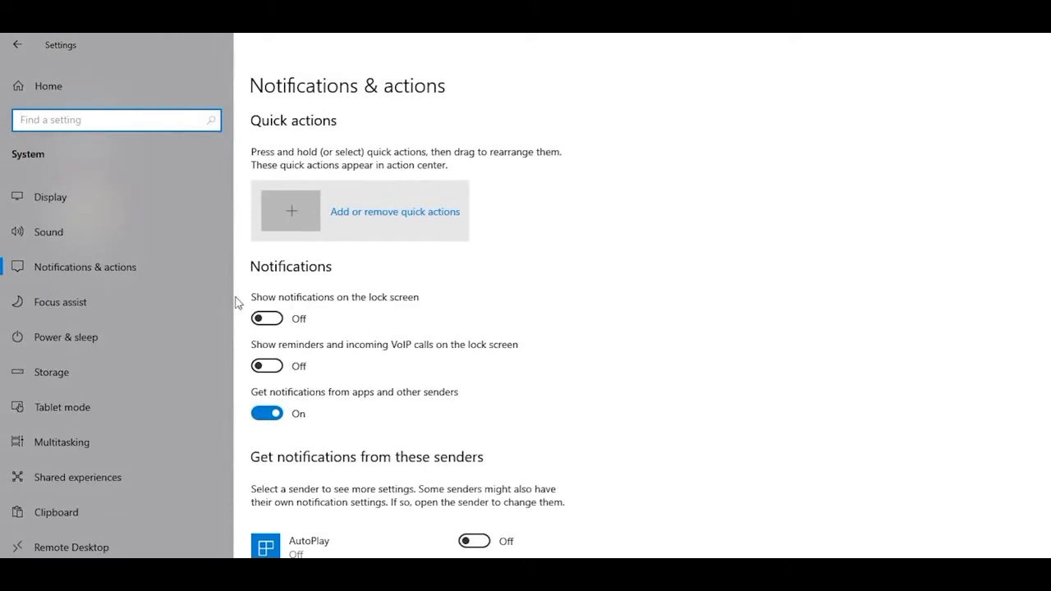
{"action": "left_click", "coordinate": [95, 301]}
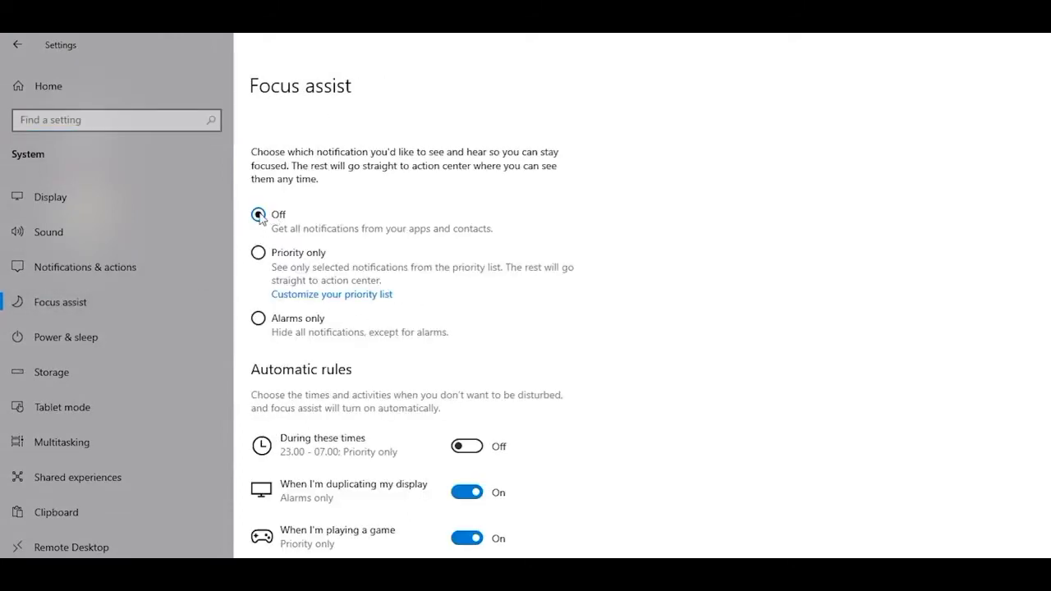
Turn off Focus assist's display-duplicating and gaming rules and the missed-notifications summary
{"action": "scroll", "coordinate": [364, 263], "scroll_direction": "down", "scroll_amount": 3}
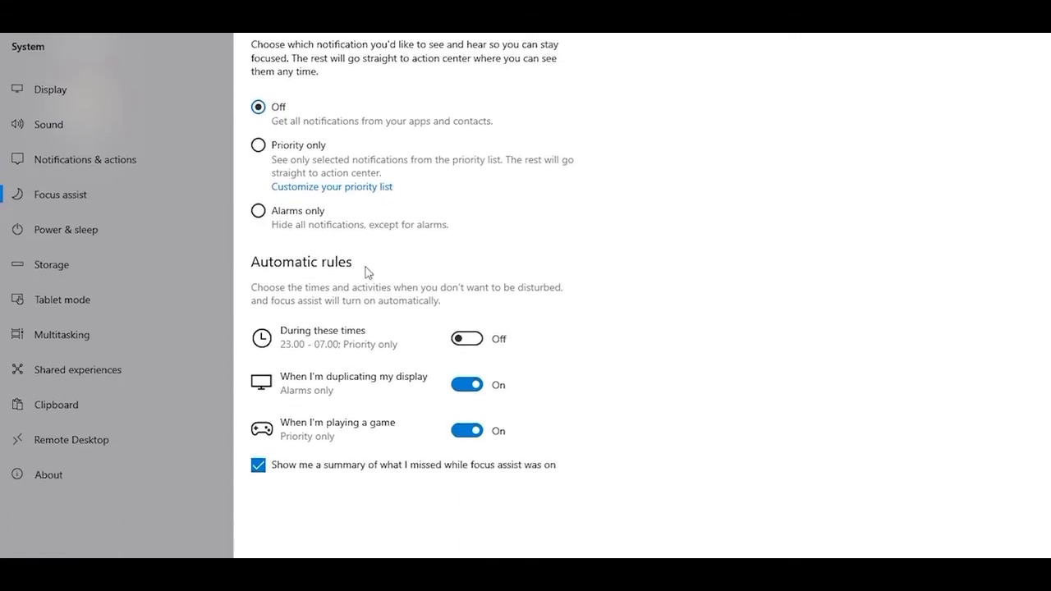
{"action": "left_click", "coordinate": [466, 384]}
{"action": "left_click", "coordinate": [467, 431]}
{"action": "left_click", "coordinate": [258, 465]}
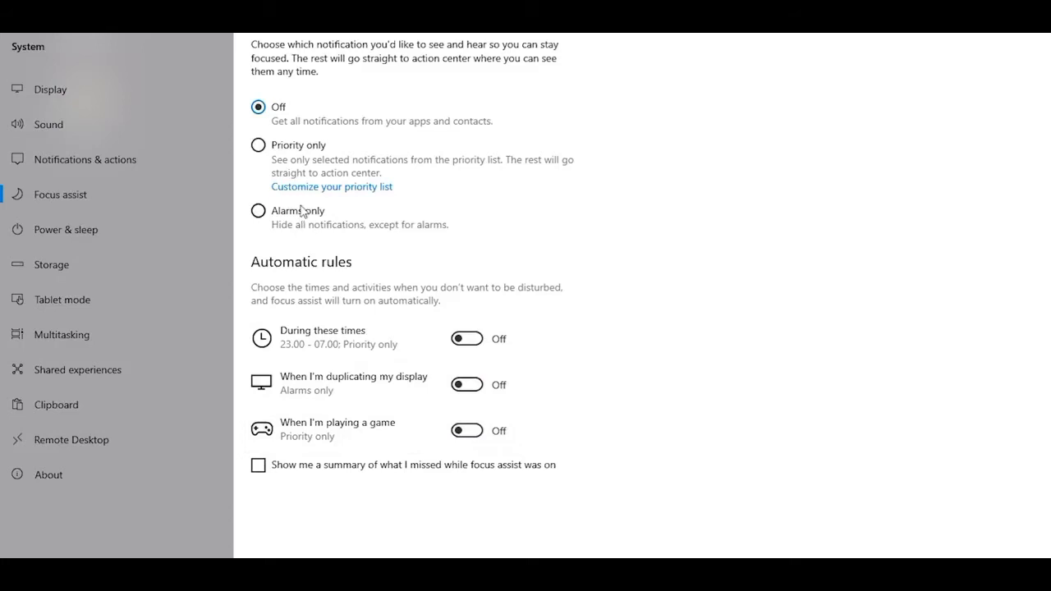
In Power & sleep, set sleep when plugged in to Never and screen-off to 5 minutes
{"action": "left_click", "coordinate": [156, 229]}
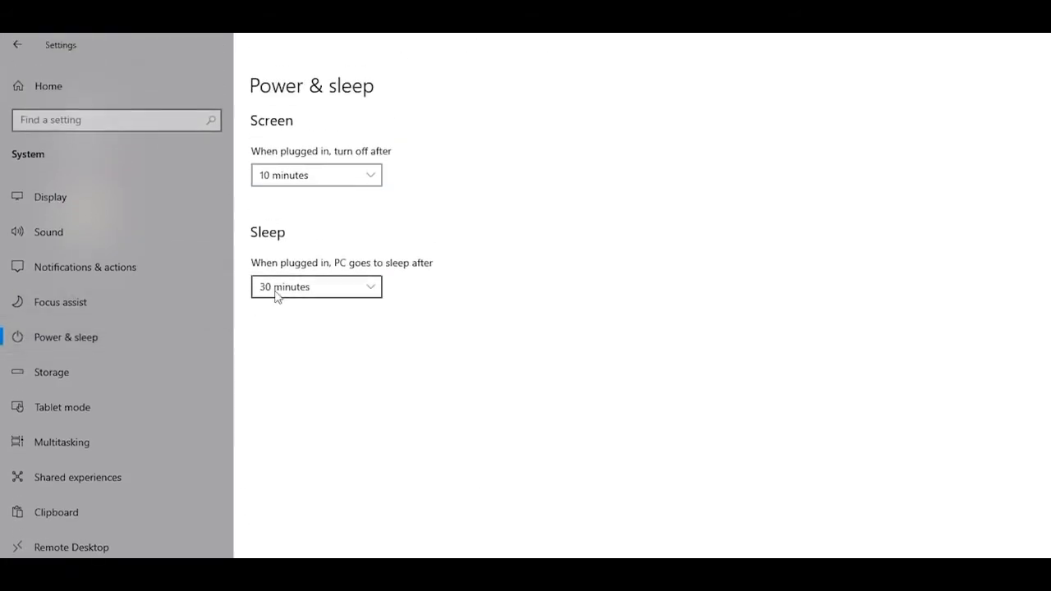
{"action": "left_click", "coordinate": [276, 296]}
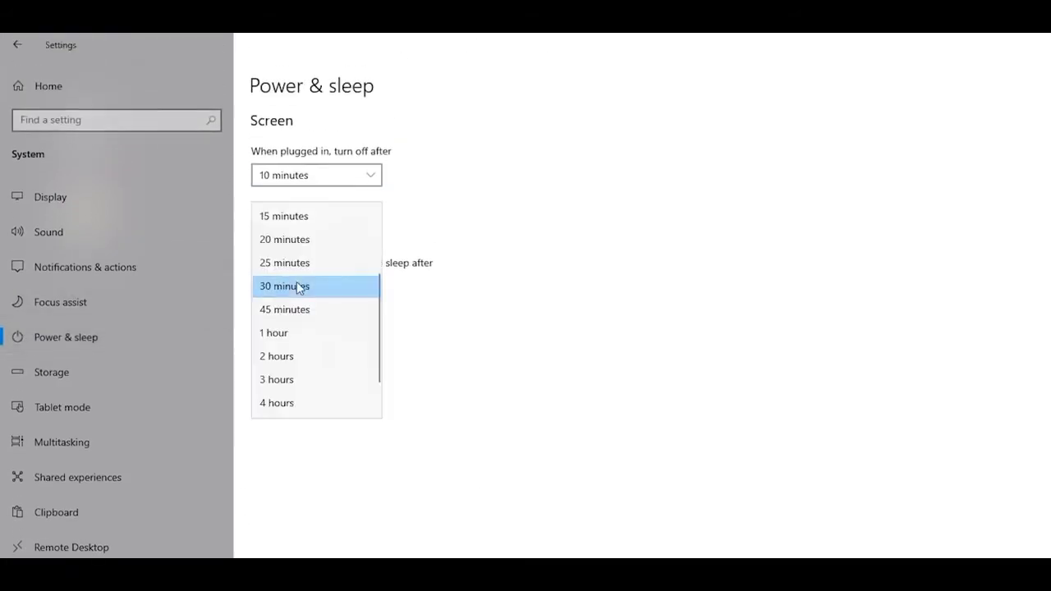
{"action": "scroll", "coordinate": [302, 328], "scroll_direction": "down", "scroll_amount": 1}
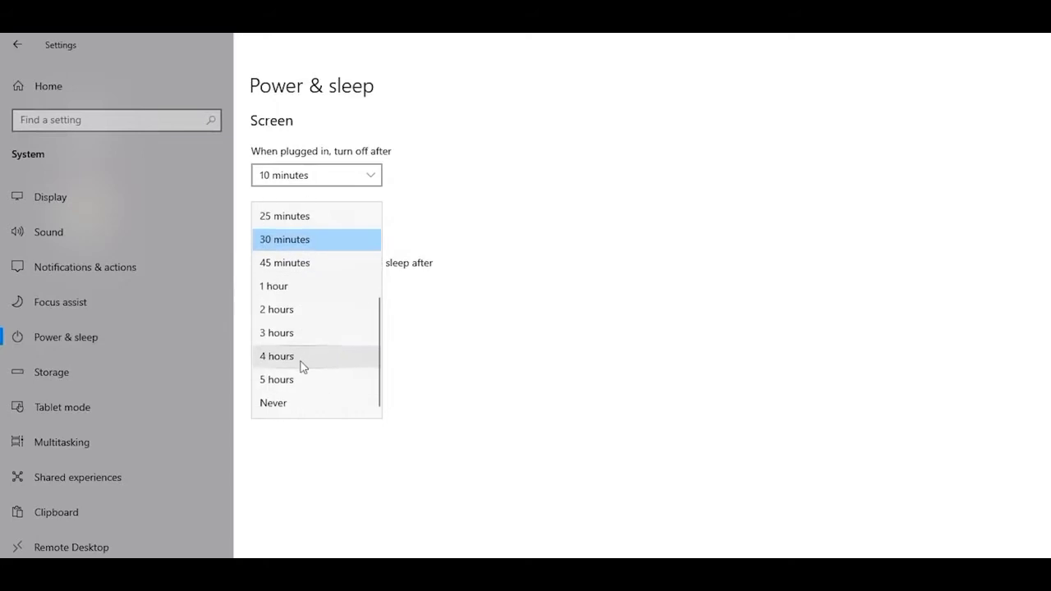
{"action": "left_click", "coordinate": [279, 404]}
{"action": "left_click", "coordinate": [298, 179]}
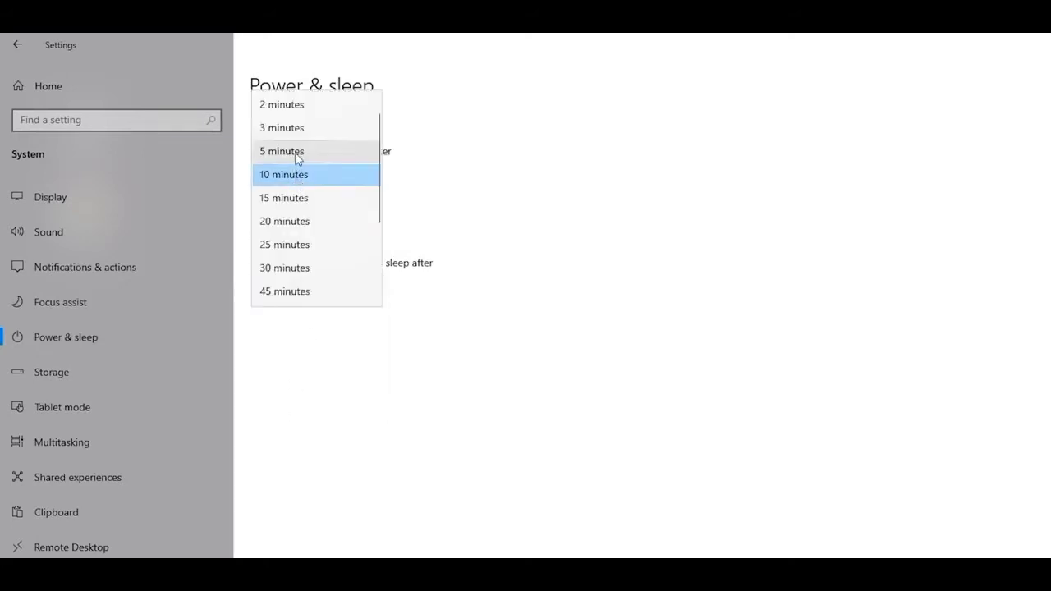
{"action": "left_click", "coordinate": [298, 156]}
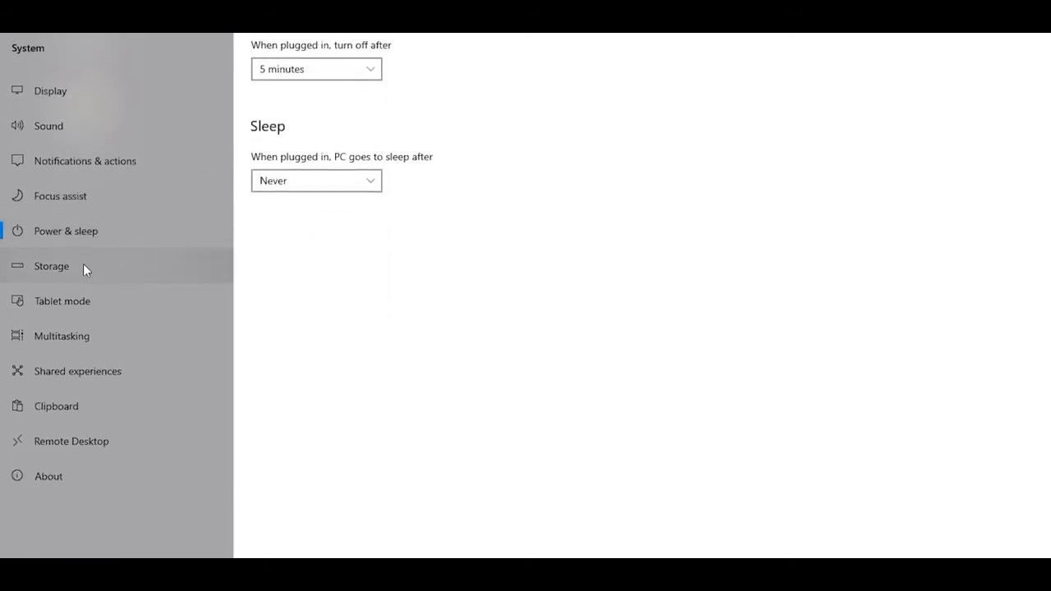
{"action": "left_click", "coordinate": [65, 267]}
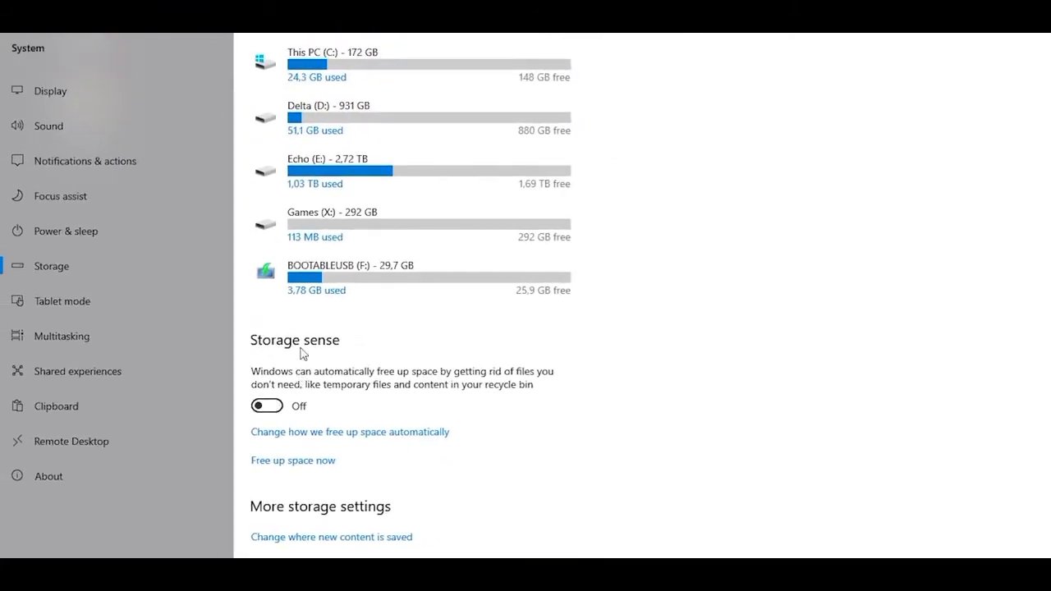
In Tablet mode, stop hiding app icons, start in desktop mode, and never switch to tablet mode
{"action": "left_click", "coordinate": [54, 305]}
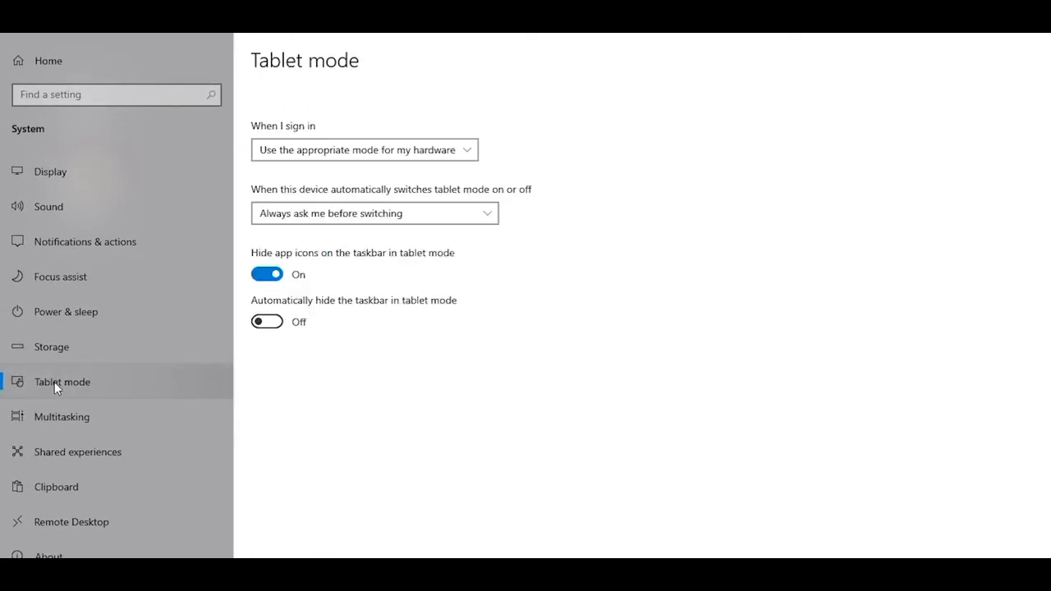
{"action": "left_click", "coordinate": [266, 276]}
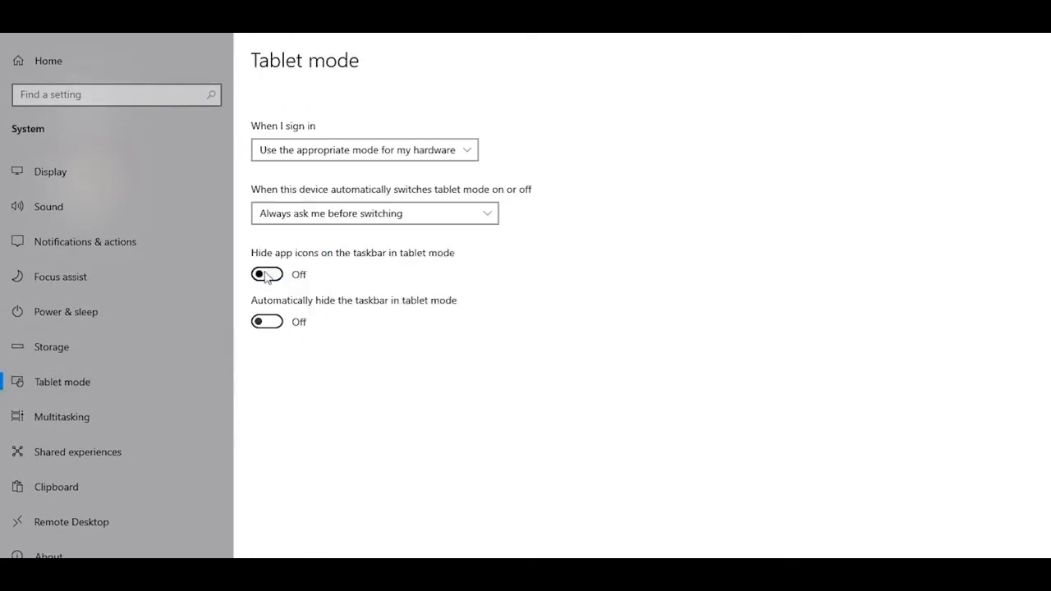
{"action": "left_click", "coordinate": [385, 151]}
{"action": "left_click", "coordinate": [387, 155]}
{"action": "left_click", "coordinate": [383, 155]}
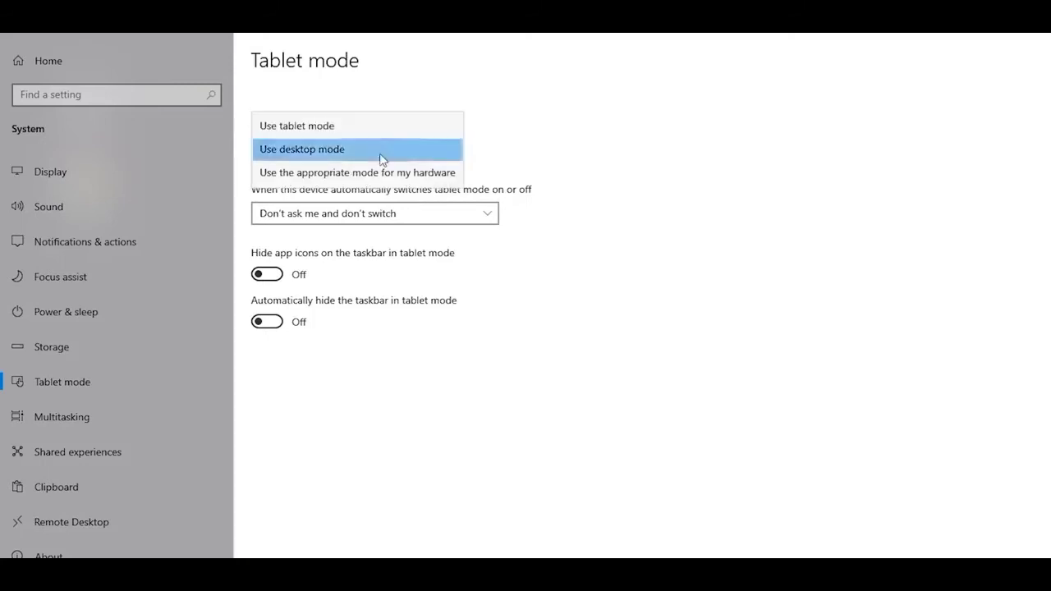
{"action": "left_click", "coordinate": [394, 210]}
{"action": "left_click", "coordinate": [392, 210]}
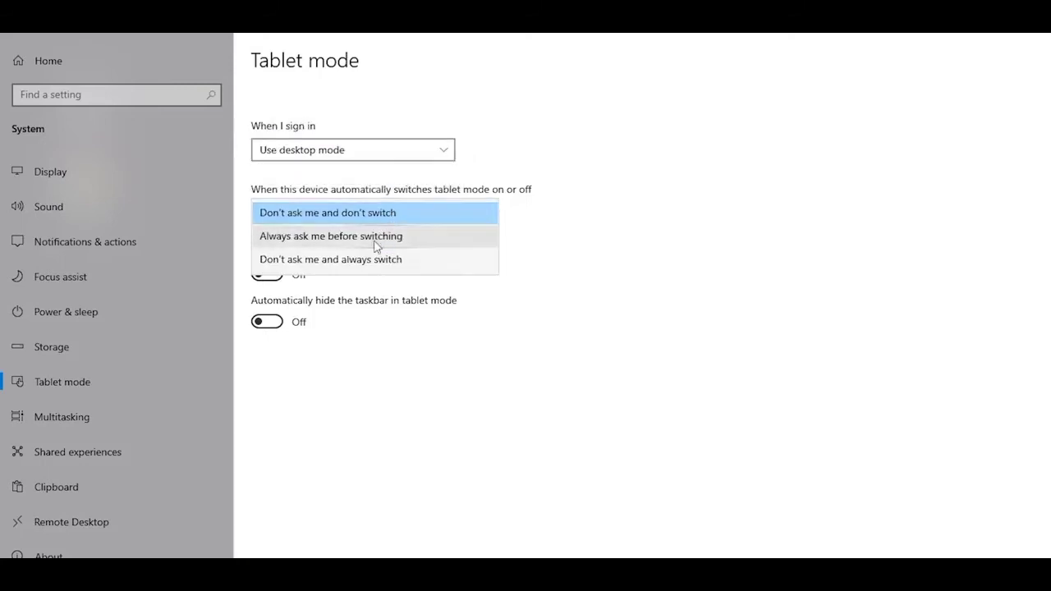
{"action": "left_click", "coordinate": [398, 221]}
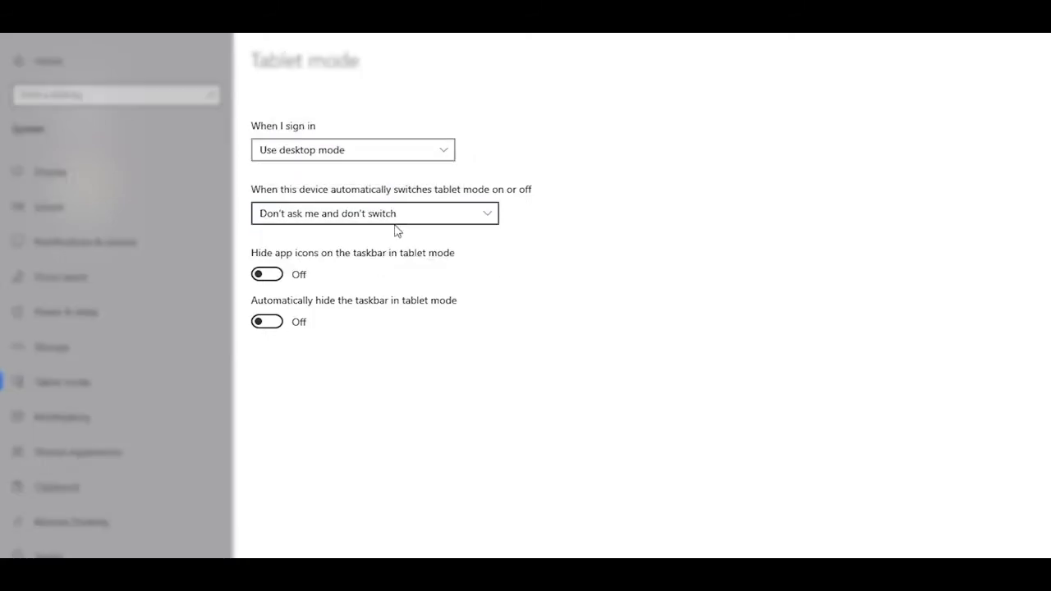
Change a Multitasking option and turn off sharing across devices in Shared experiences
{"action": "left_click", "coordinate": [60, 418]}
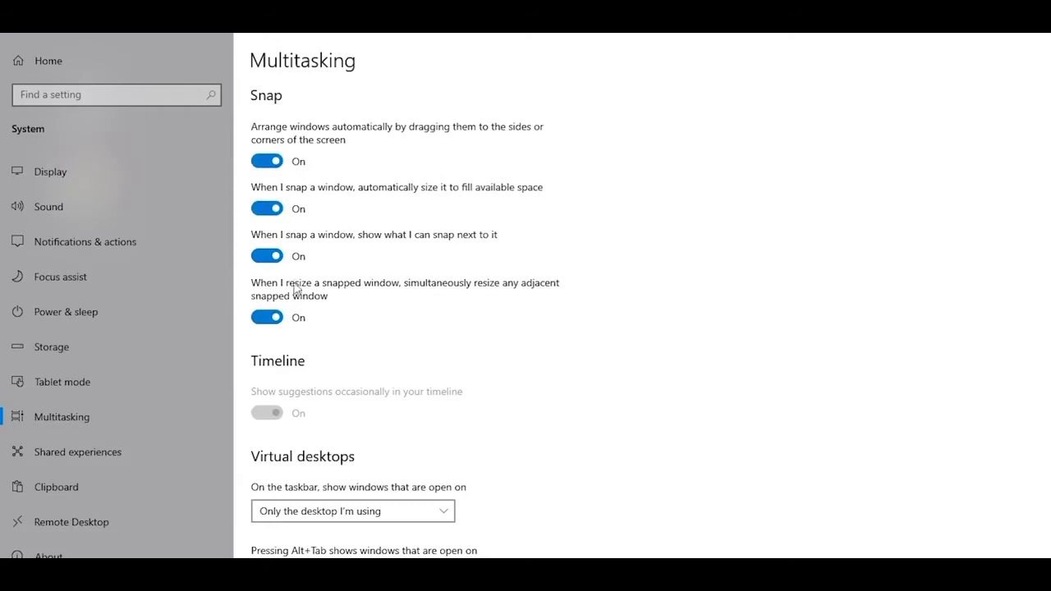
{"action": "left_click", "coordinate": [273, 315]}
{"action": "scroll", "coordinate": [338, 336], "scroll_direction": "down", "scroll_amount": 3}
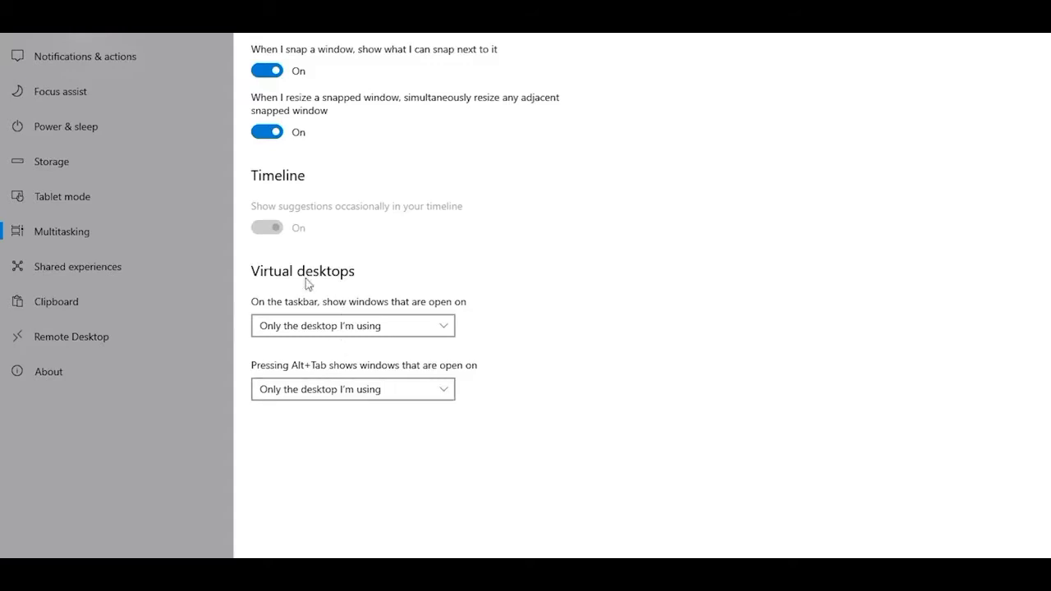
{"action": "scroll", "coordinate": [141, 305], "scroll_direction": "up", "scroll_amount": 3}
{"action": "left_click", "coordinate": [132, 359]}
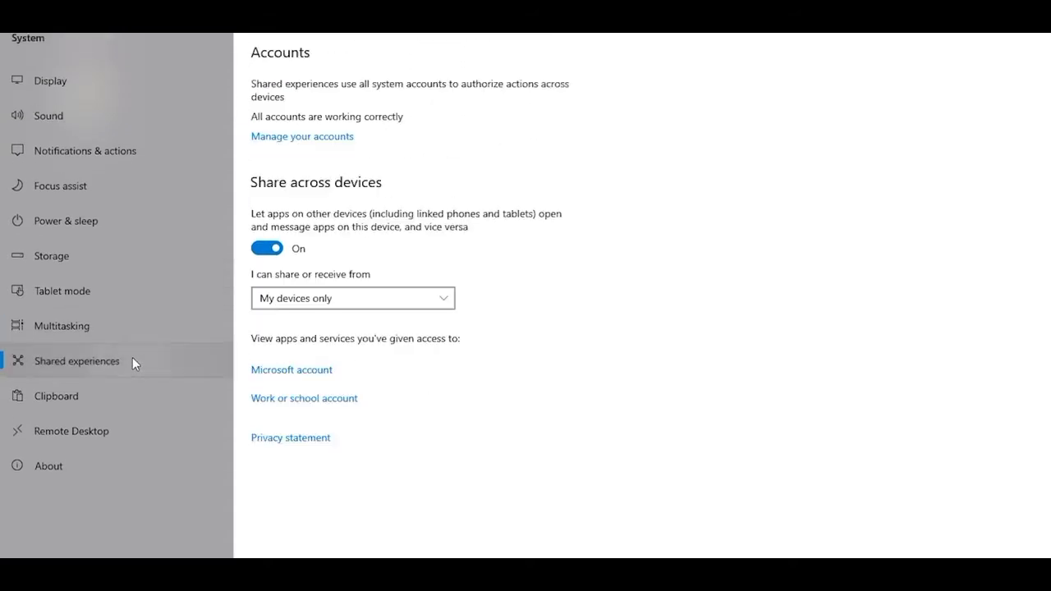
{"action": "left_click", "coordinate": [272, 256]}
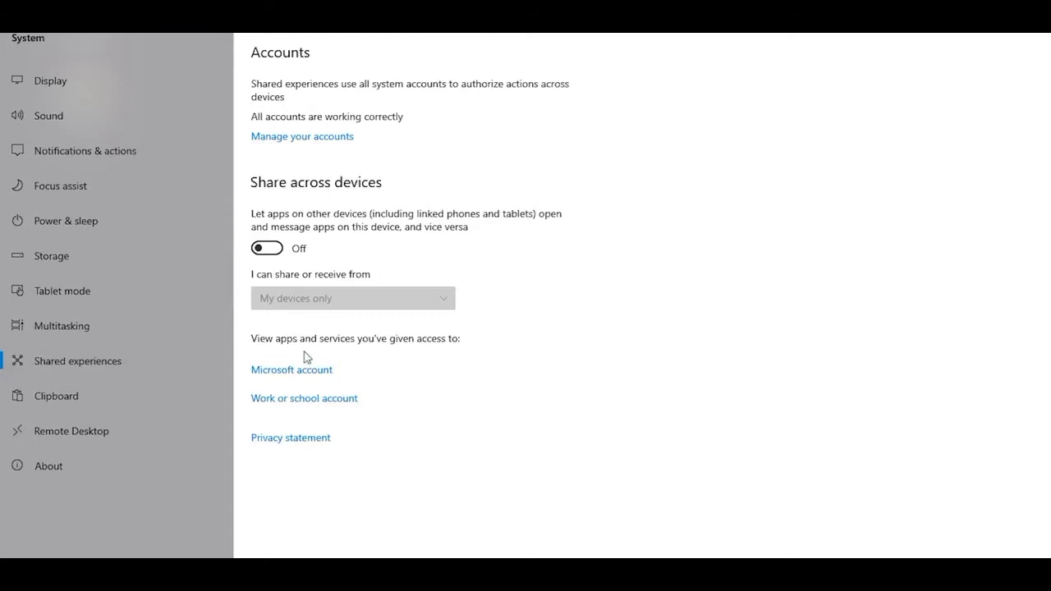
Check Clipboard and Remote Desktop, leaving Remote Desktop off, and return to Settings home
{"action": "left_click", "coordinate": [91, 402]}
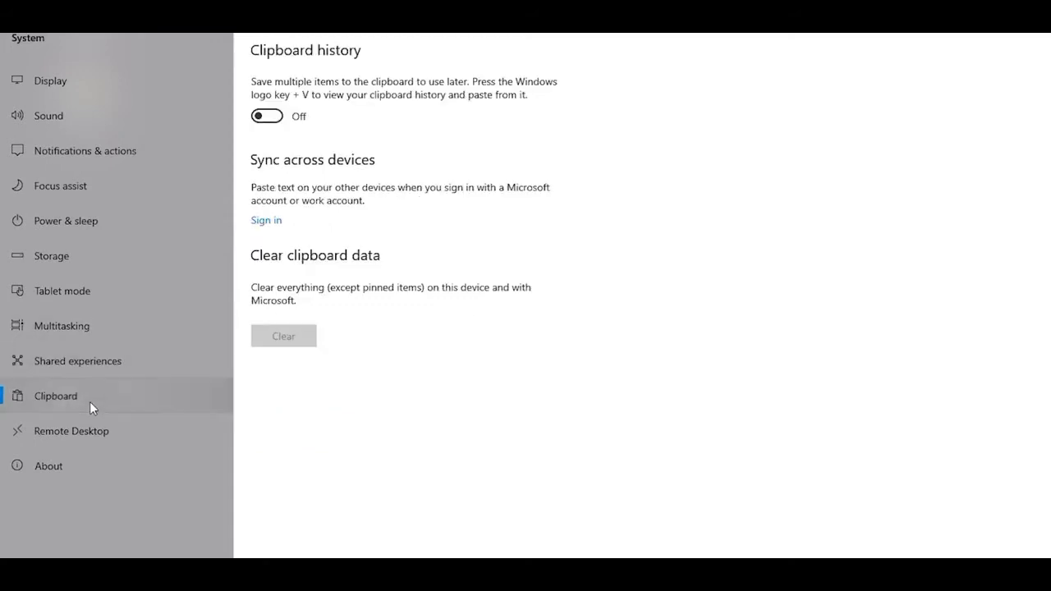
{"action": "scroll", "coordinate": [272, 301], "scroll_direction": "up", "scroll_amount": 2}
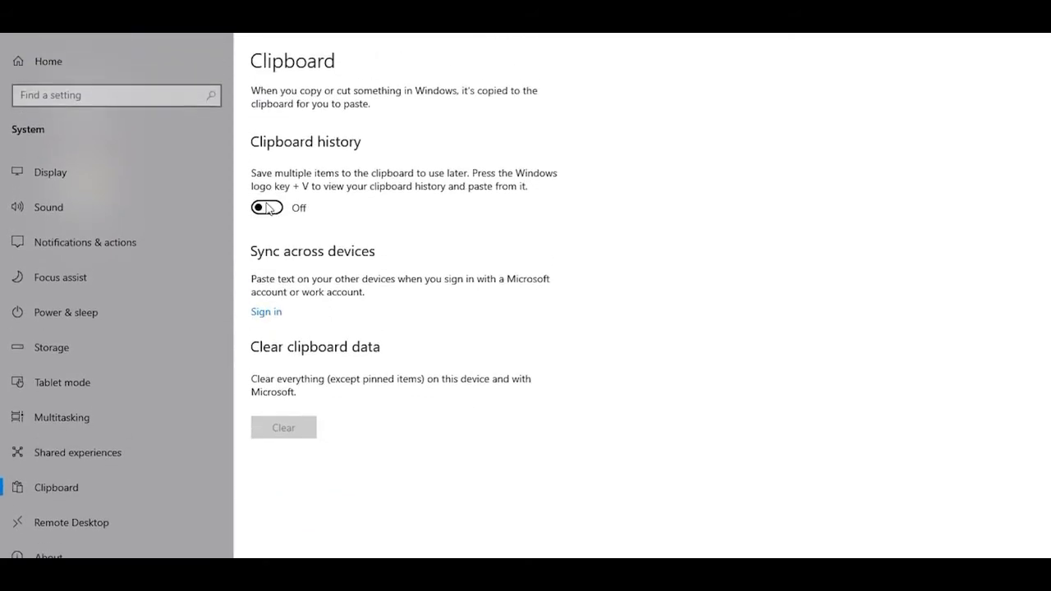
{"action": "scroll", "coordinate": [135, 454], "scroll_direction": "down", "scroll_amount": 2}
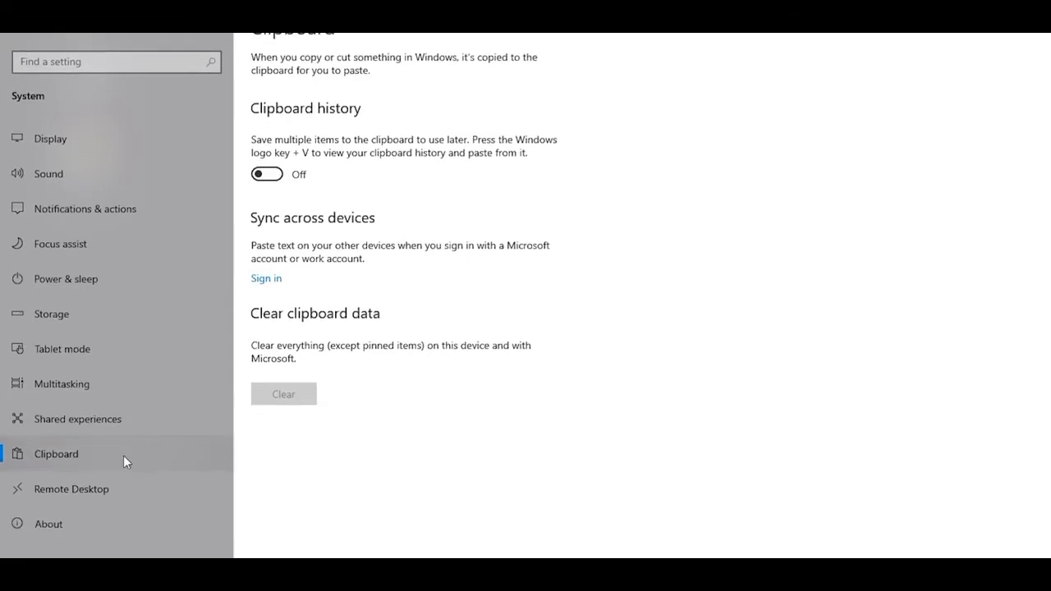
{"action": "left_click", "coordinate": [97, 431]}
{"action": "scroll", "coordinate": [293, 197], "scroll_direction": "up", "scroll_amount": 2}
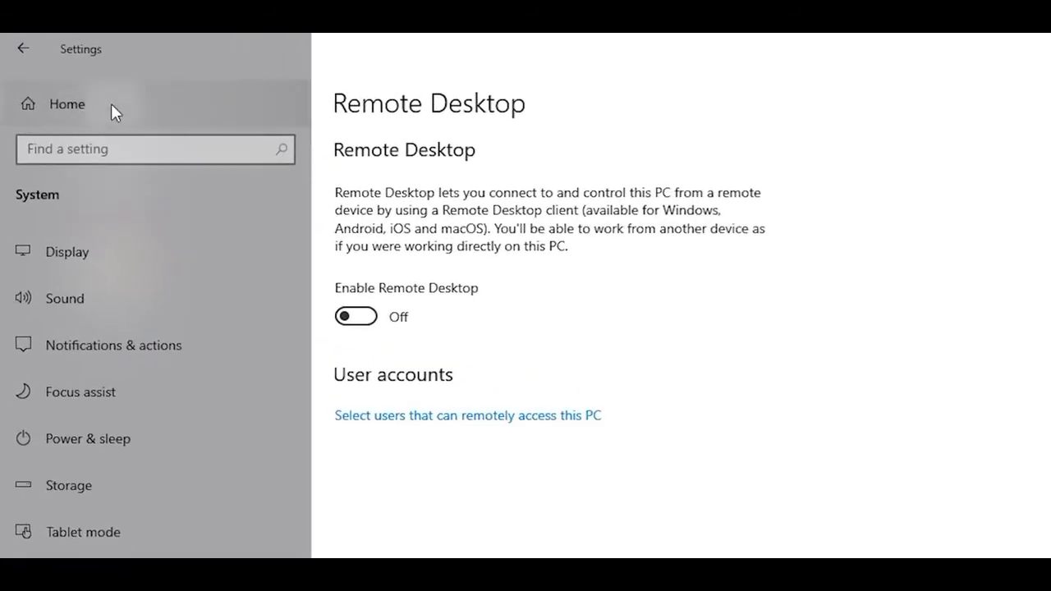
{"action": "left_click", "coordinate": [111, 103]}
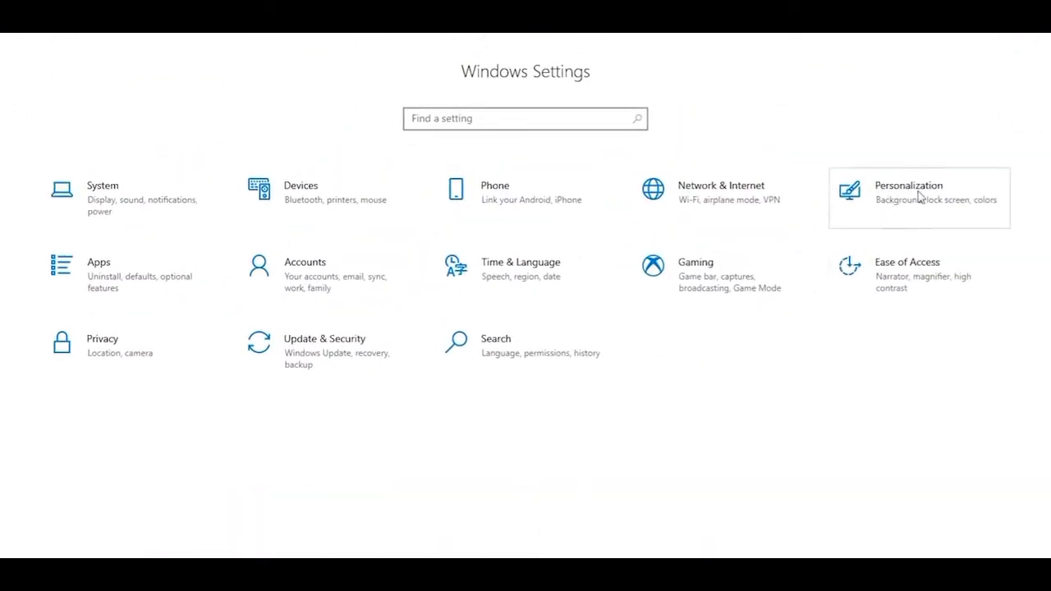
In Personalization > Colors, make red the accent colour
{"action": "left_click", "coordinate": [916, 202]}
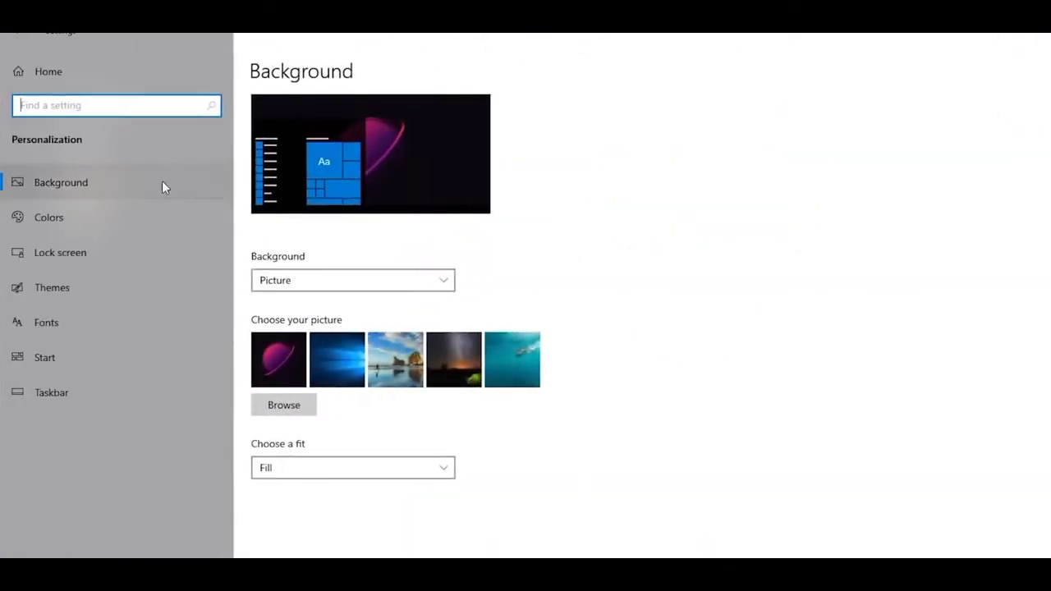
{"action": "left_click", "coordinate": [95, 218]}
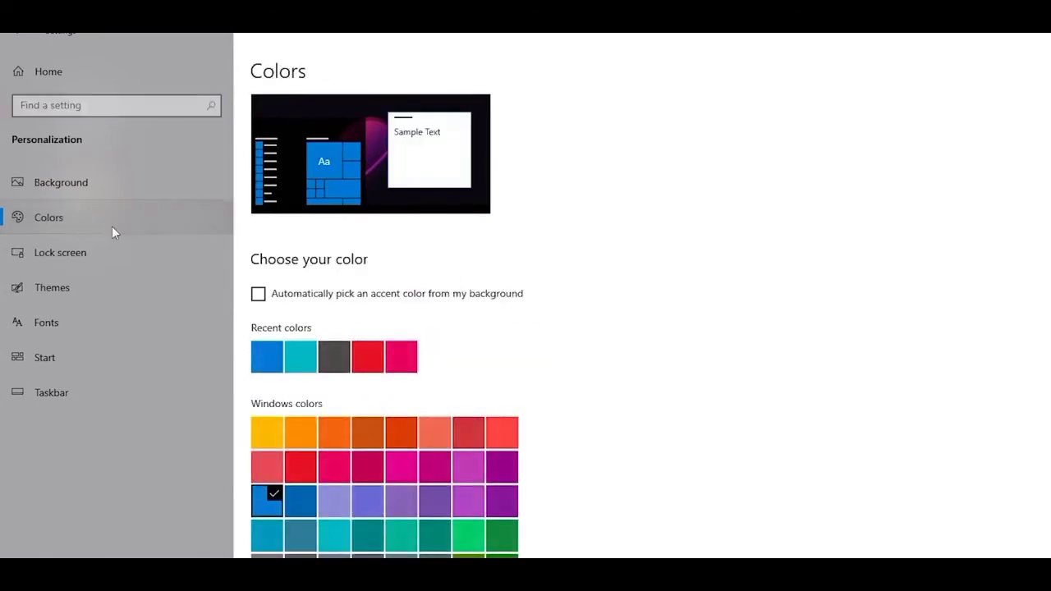
{"action": "scroll", "coordinate": [555, 246], "scroll_direction": "down", "scroll_amount": 3}
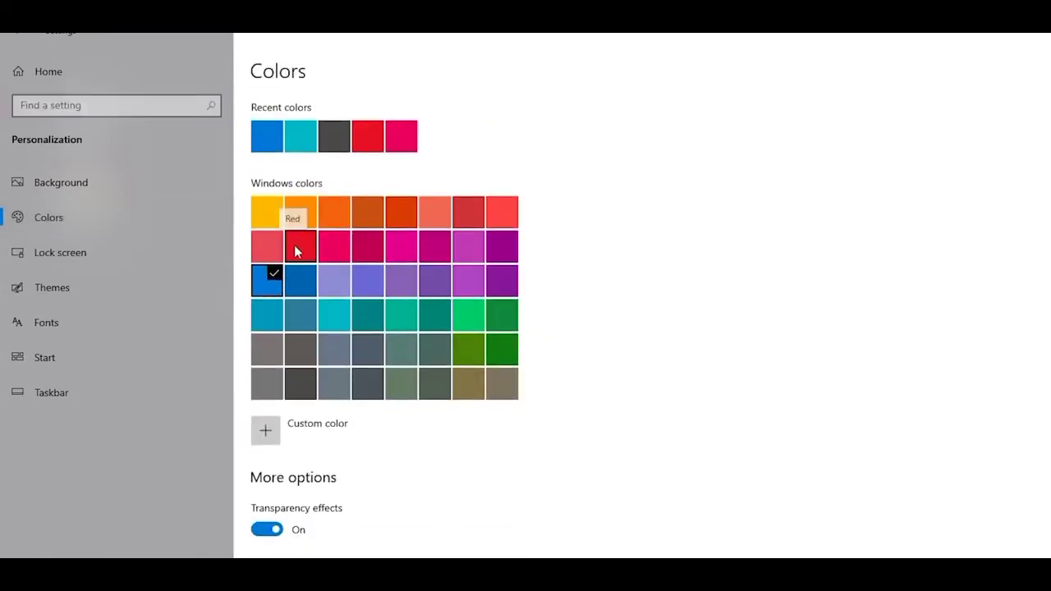
{"action": "left_click", "coordinate": [296, 251]}
{"action": "scroll", "coordinate": [386, 375], "scroll_direction": "down", "scroll_amount": 3}
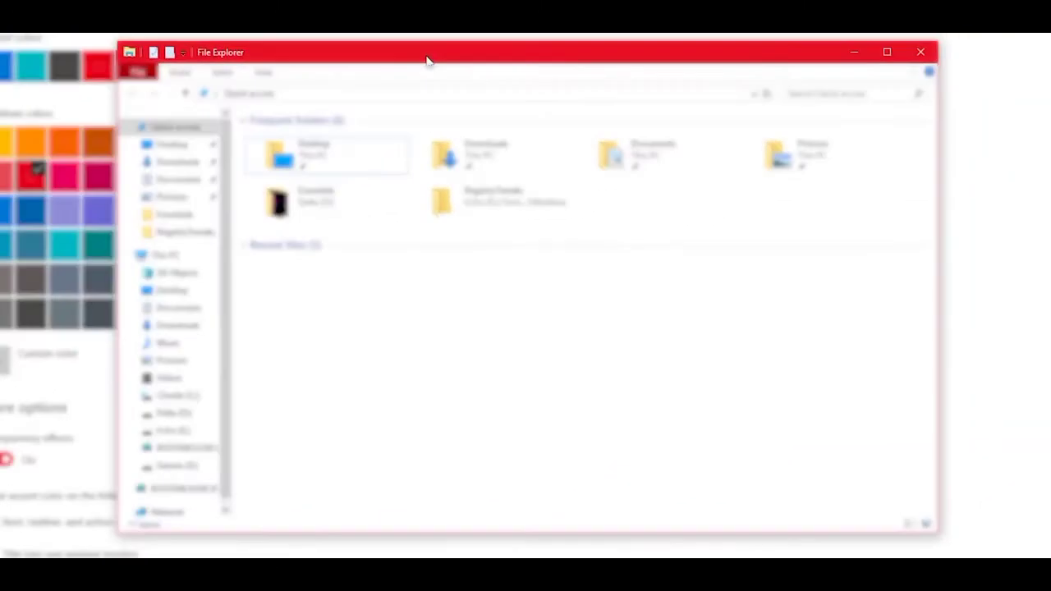
Switch the default app mode to Dark, checking the look in File Explorer
{"action": "left_click", "coordinate": [855, 53]}
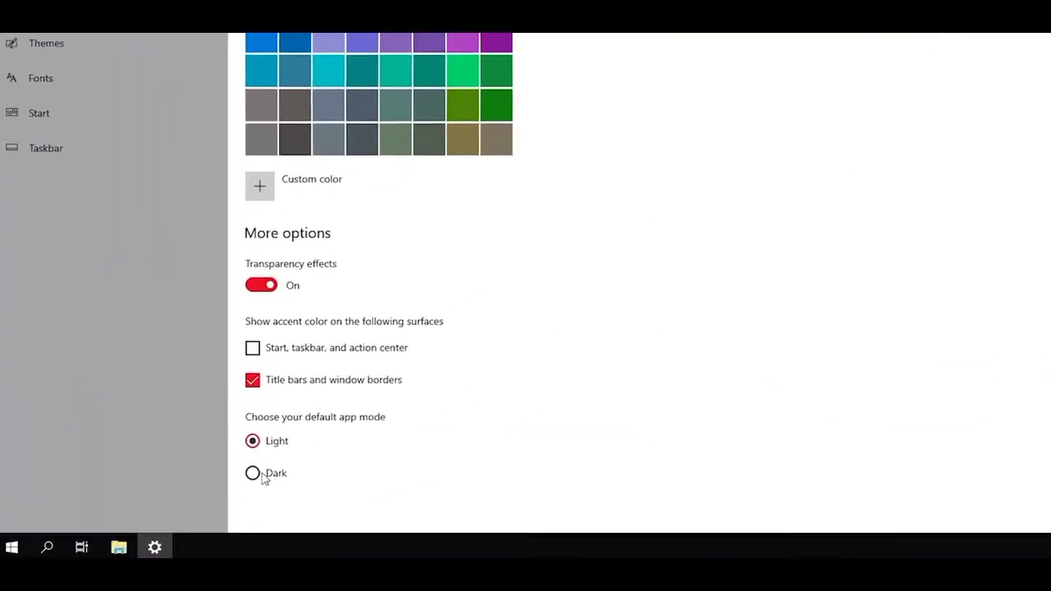
{"action": "left_click", "coordinate": [259, 470]}
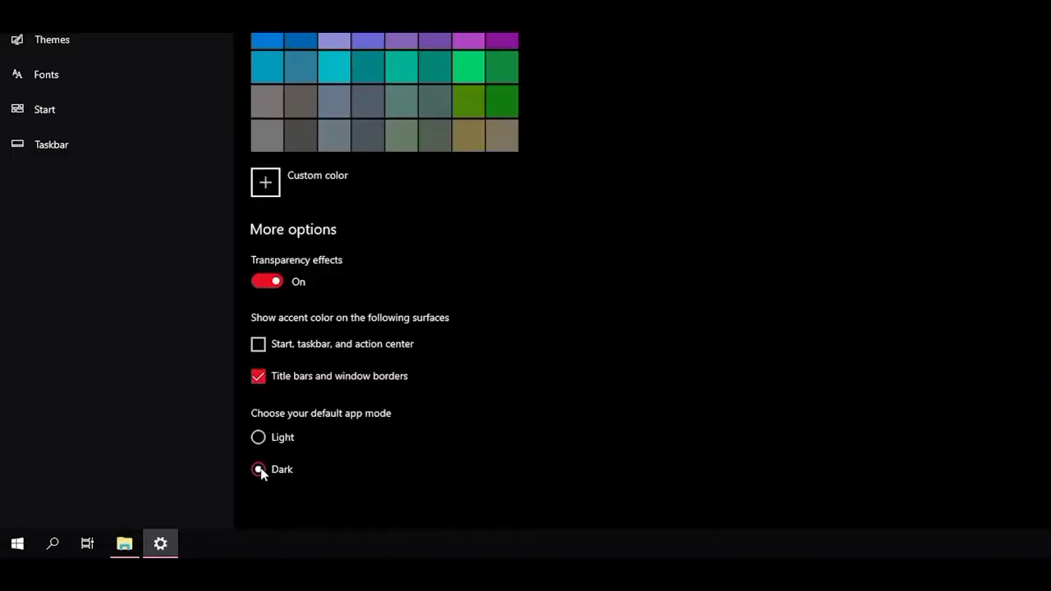
{"action": "left_click", "coordinate": [124, 542]}
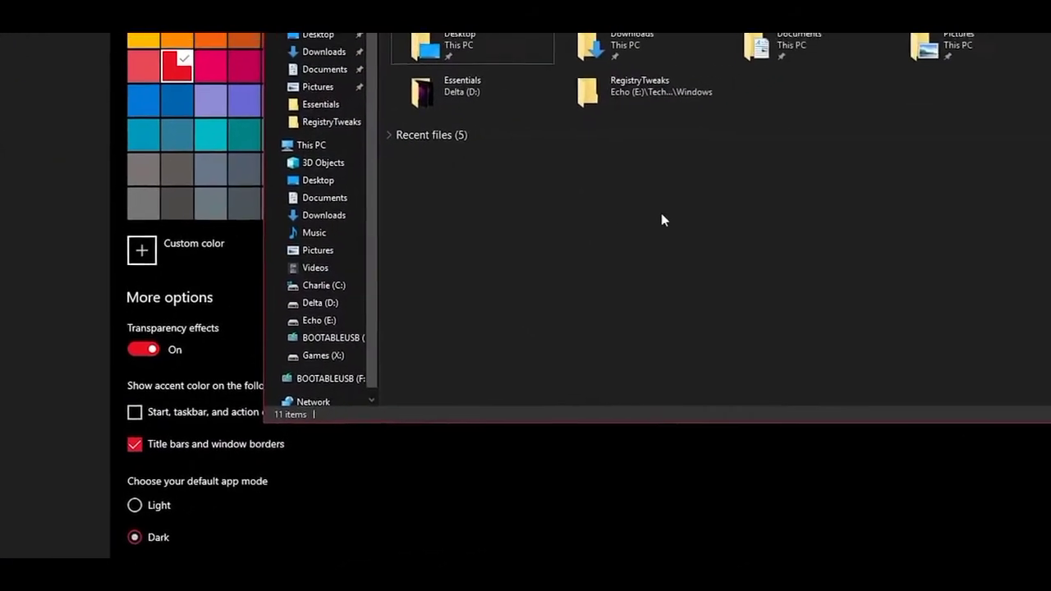
{"action": "left_click", "coordinate": [861, 38]}
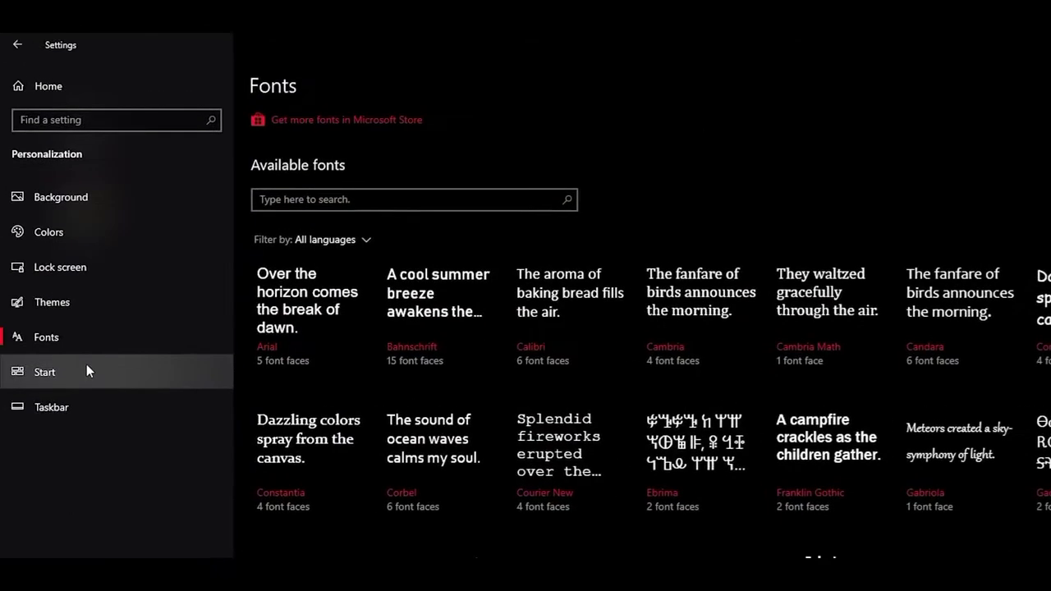
{"action": "left_click", "coordinate": [87, 369]}
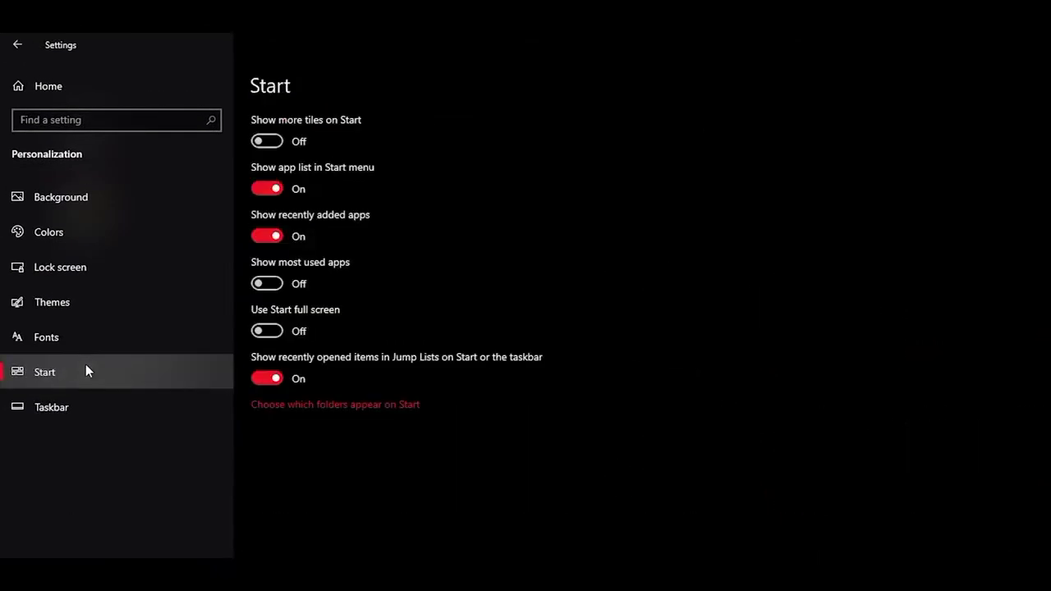
Hide Start's app list, recently added apps and Jump List items, and remove the Pictures and Documents folders
{"action": "left_click", "coordinate": [268, 380]}
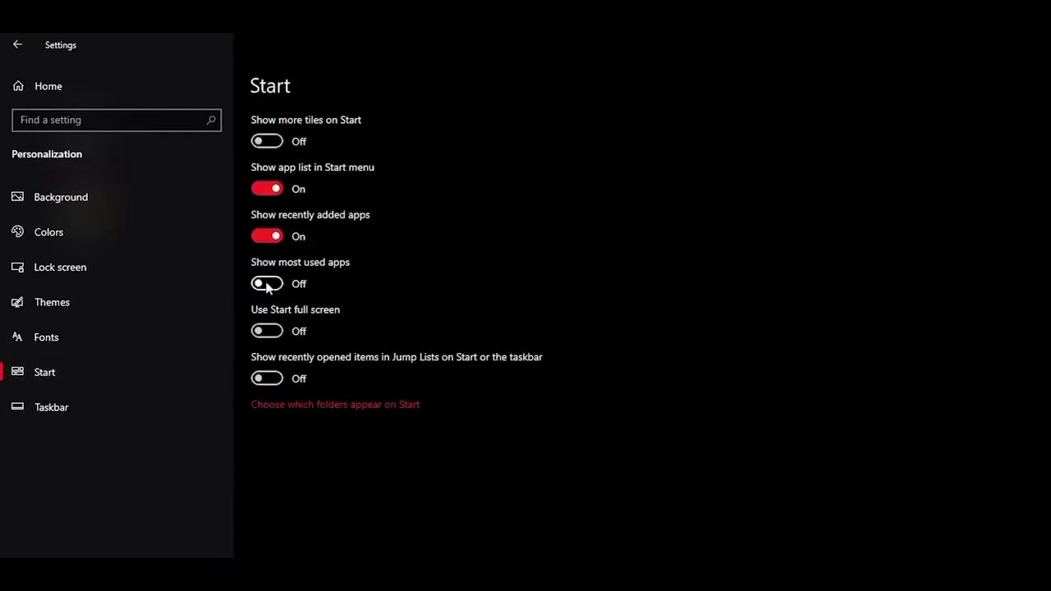
{"action": "left_click", "coordinate": [266, 237]}
{"action": "left_click", "coordinate": [277, 188]}
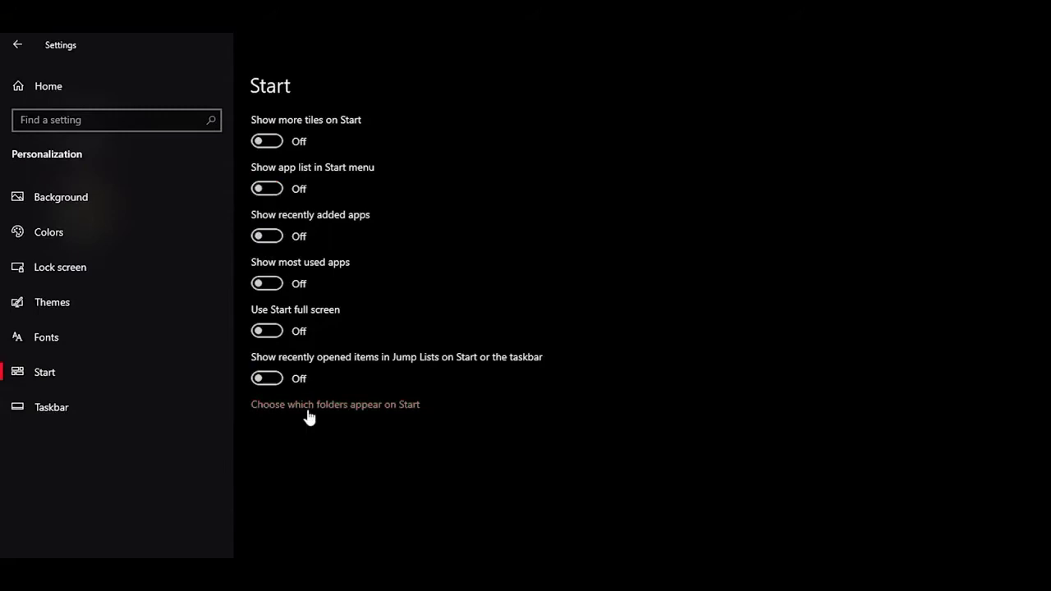
{"action": "left_click", "coordinate": [311, 407]}
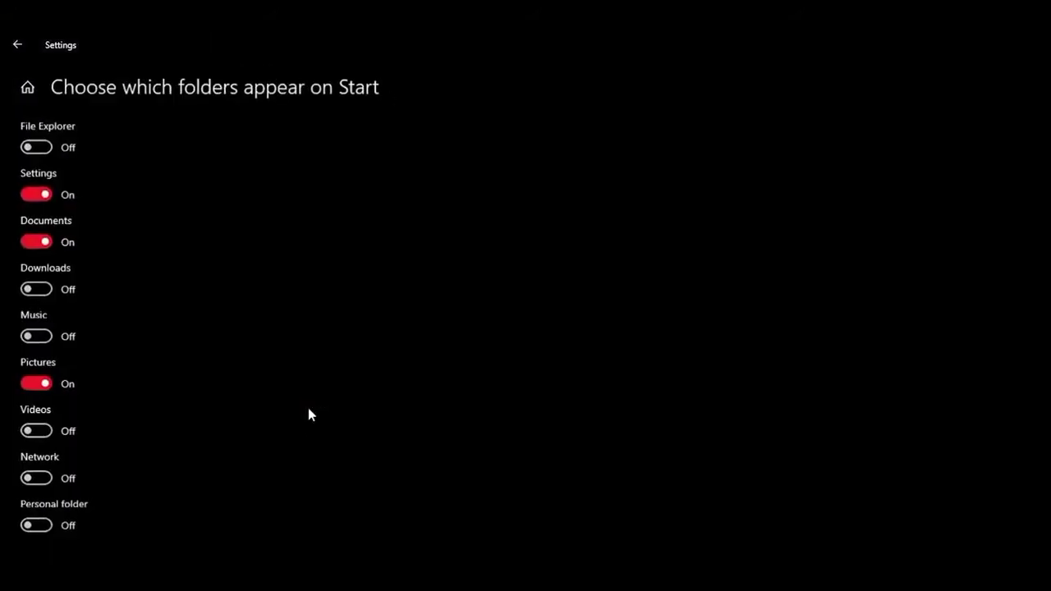
{"action": "left_click", "coordinate": [33, 384]}
{"action": "left_click", "coordinate": [38, 243]}
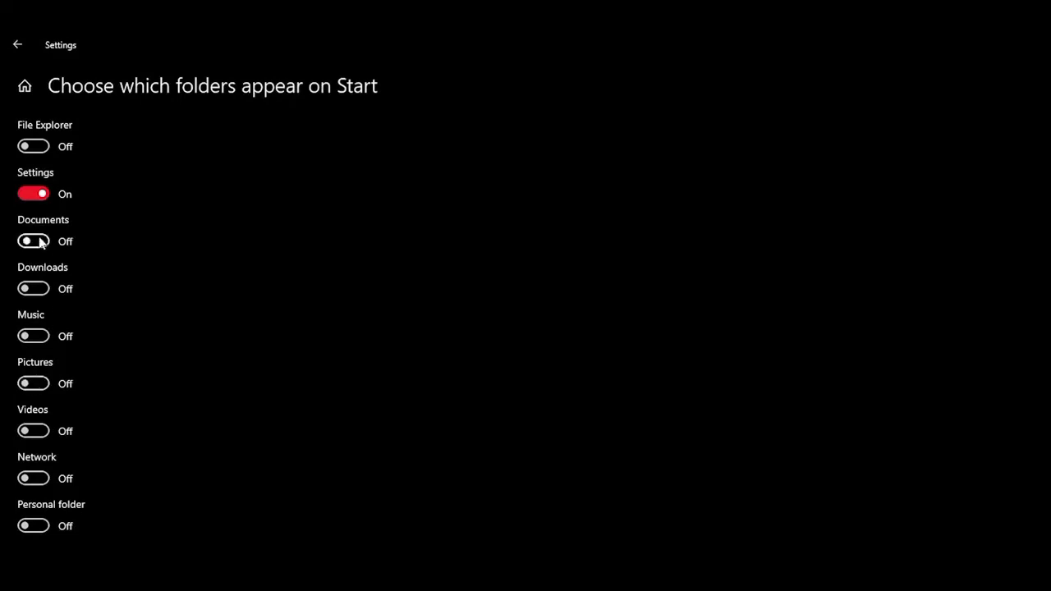
{"action": "left_click", "coordinate": [18, 42]}
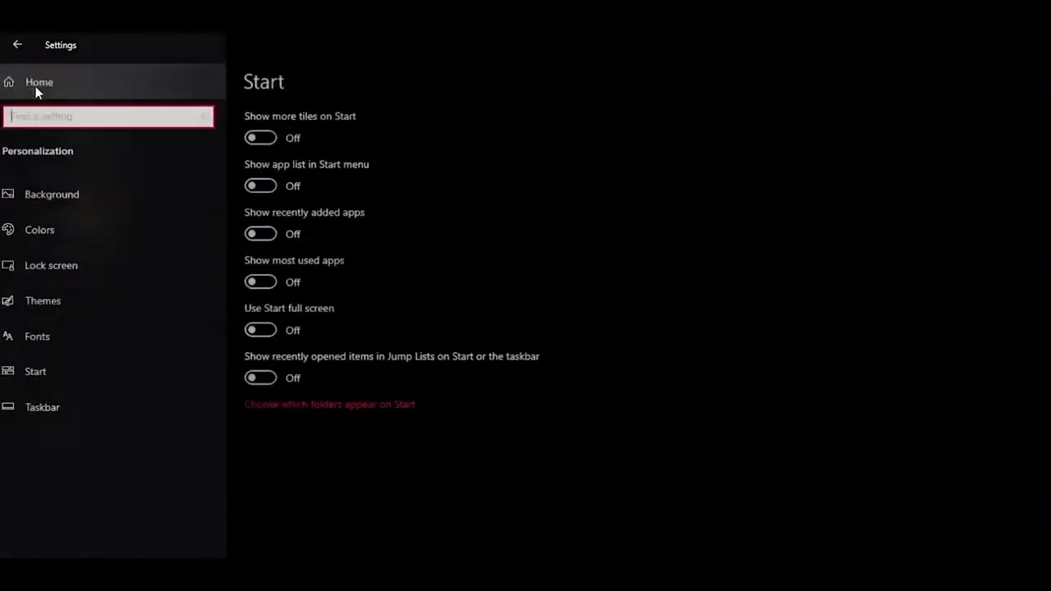
Turn off the Action Center, Location and Input Indicator taskbar system icons
{"action": "left_click", "coordinate": [73, 406]}
{"action": "scroll", "coordinate": [355, 337], "scroll_direction": "down", "scroll_amount": 1}
{"action": "scroll", "coordinate": [355, 337], "scroll_direction": "down", "scroll_amount": 5}
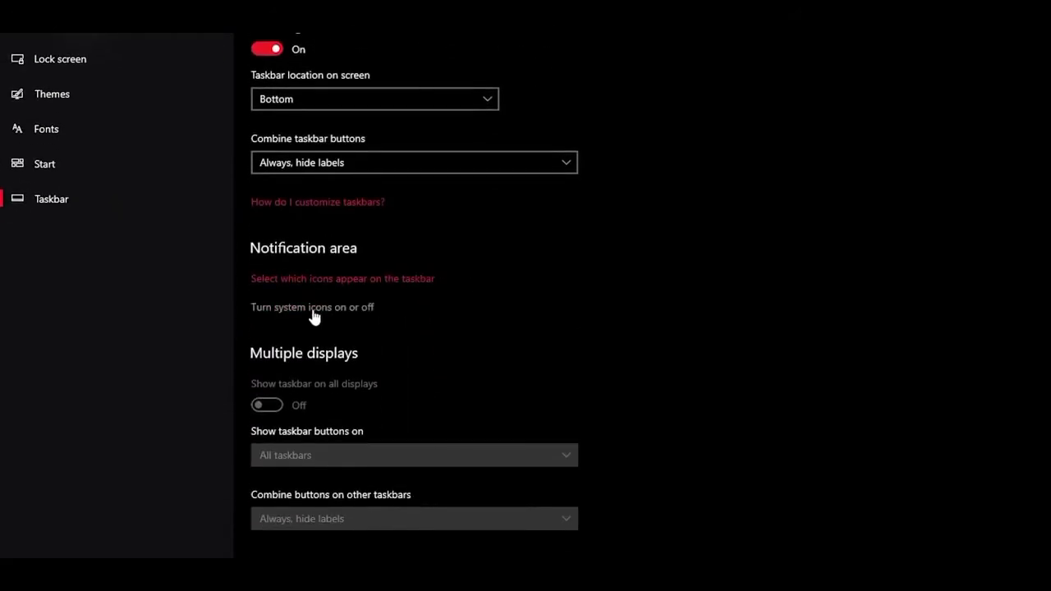
{"action": "left_click", "coordinate": [313, 308]}
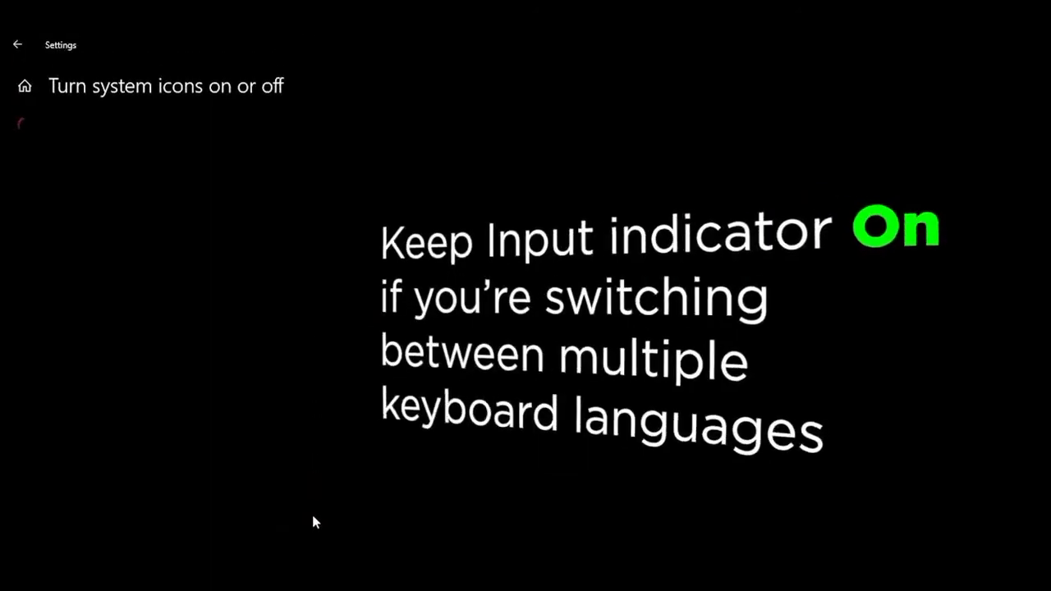
{"action": "left_click", "coordinate": [247, 396]}
{"action": "left_click", "coordinate": [247, 353]}
{"action": "left_click", "coordinate": [242, 312]}
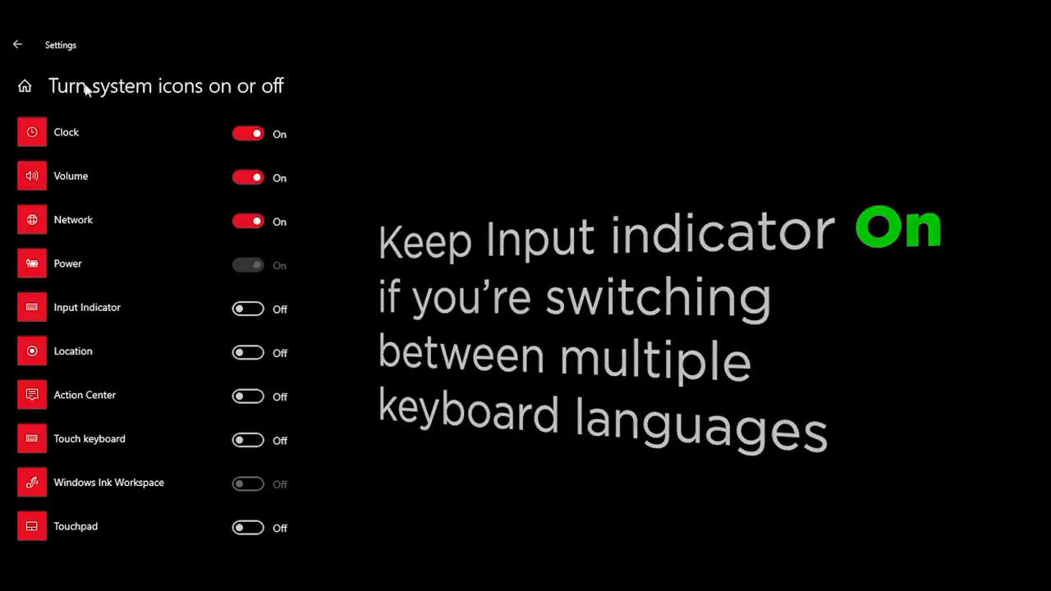
{"action": "left_click", "coordinate": [17, 44]}
Turn off My People suggestions, notifications and taskbar contacts, then return to Settings home
{"action": "scroll", "coordinate": [359, 218], "scroll_direction": "down", "scroll_amount": 10}
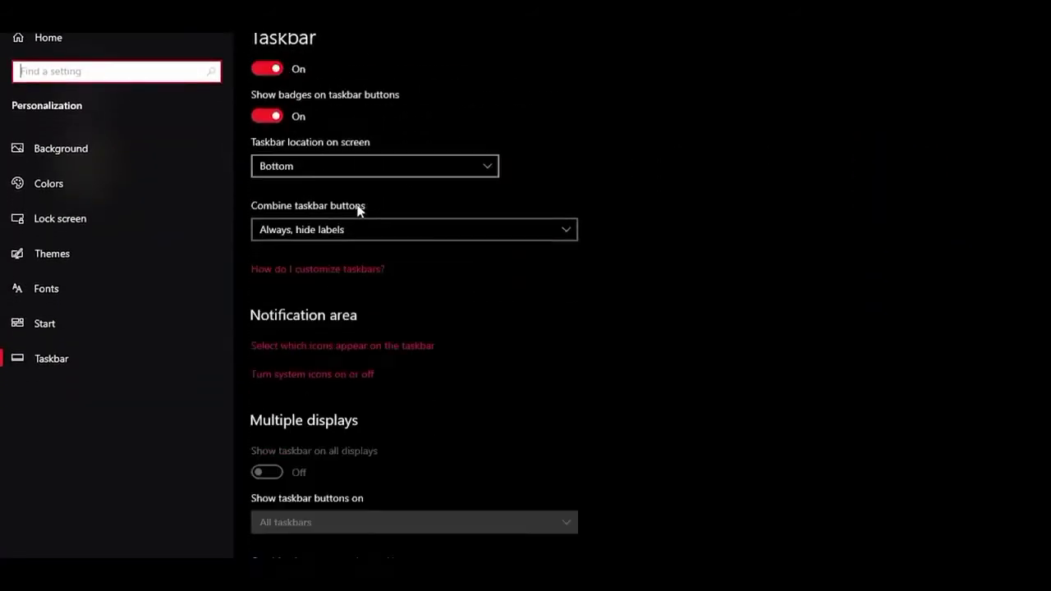
{"action": "left_click", "coordinate": [266, 482]}
{"action": "left_click", "coordinate": [266, 385]}
{"action": "left_click", "coordinate": [270, 326]}
{"action": "left_click", "coordinate": [266, 274]}
{"action": "left_click", "coordinate": [266, 276]}
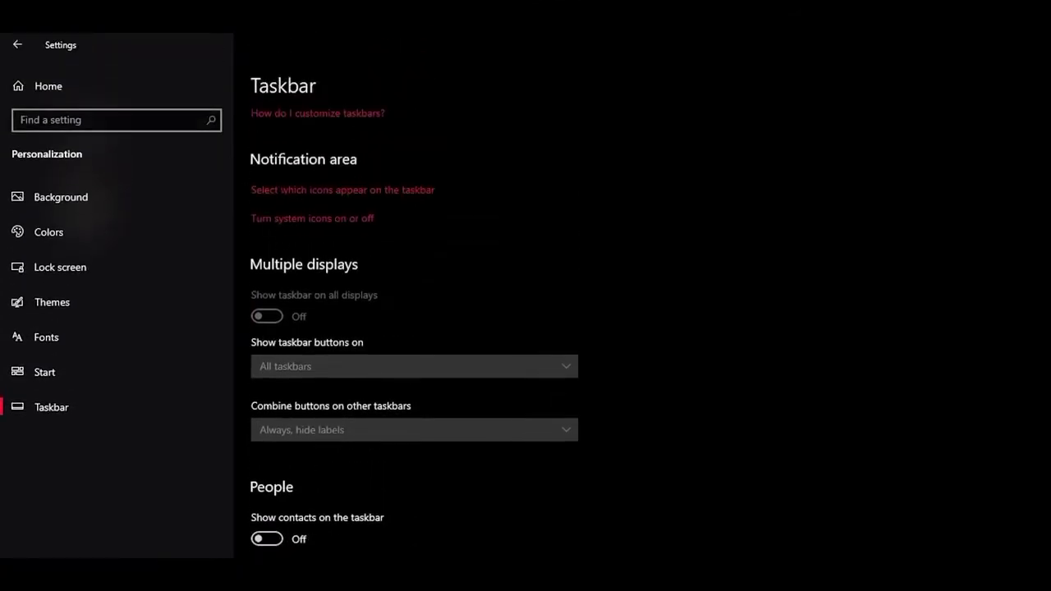
{"action": "left_click", "coordinate": [53, 88]}
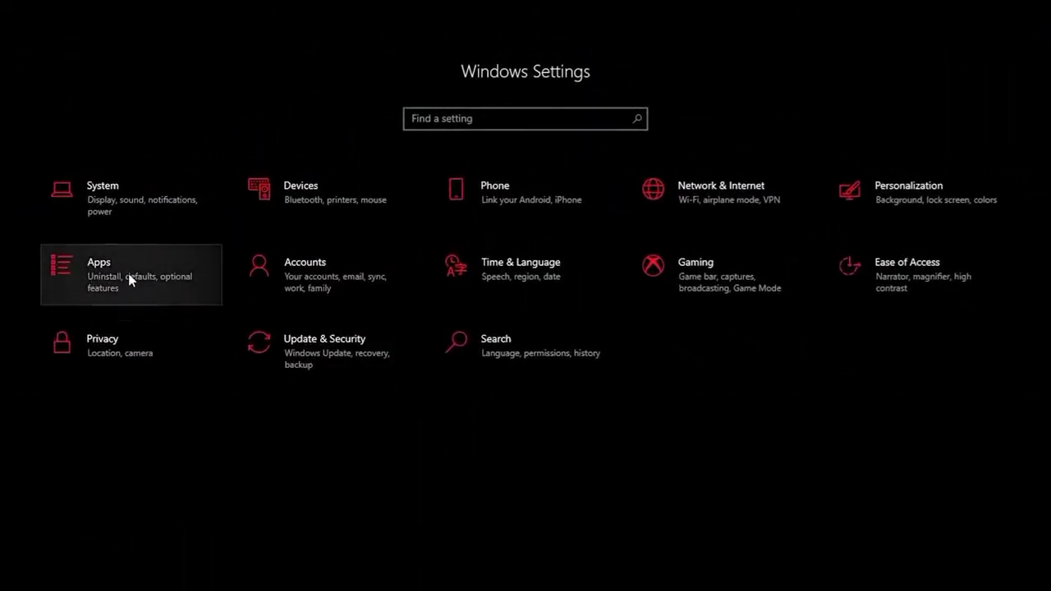
Make Google Chrome the default web browser
{"action": "left_click", "coordinate": [128, 279]}
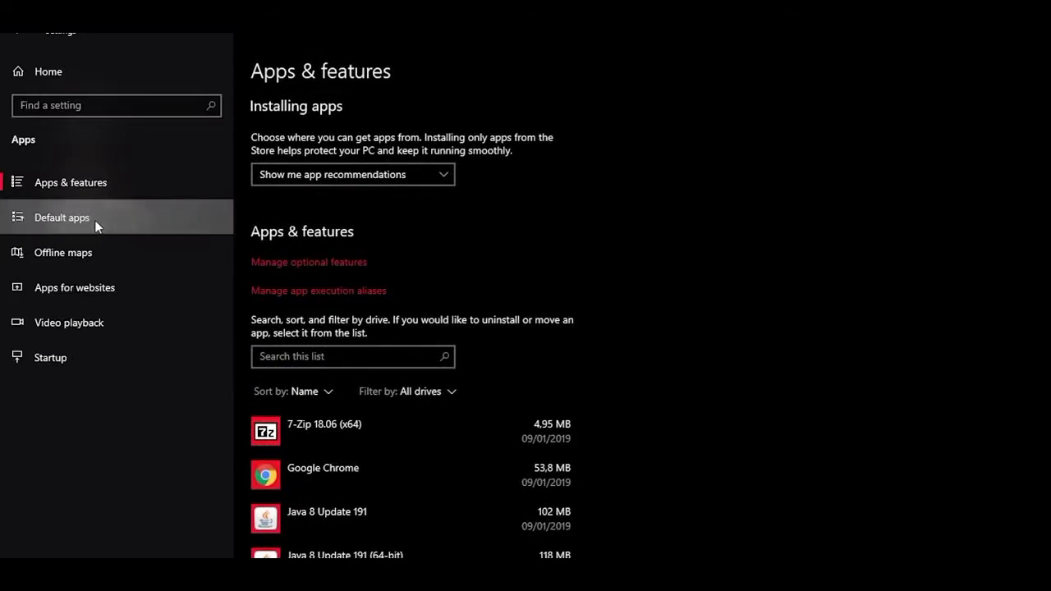
{"action": "left_click", "coordinate": [62, 222]}
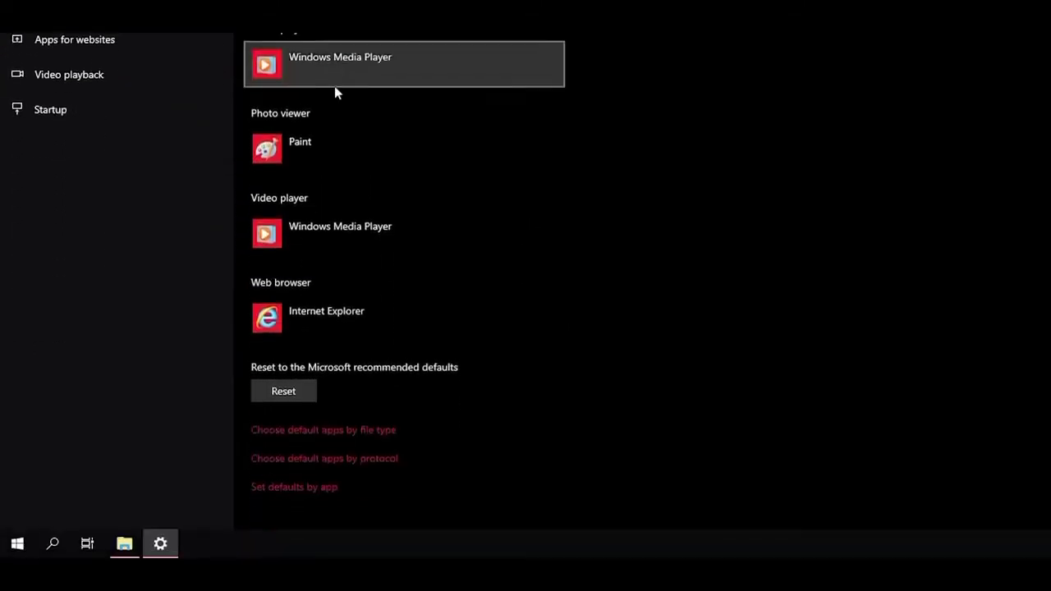
{"action": "left_click", "coordinate": [293, 312]}
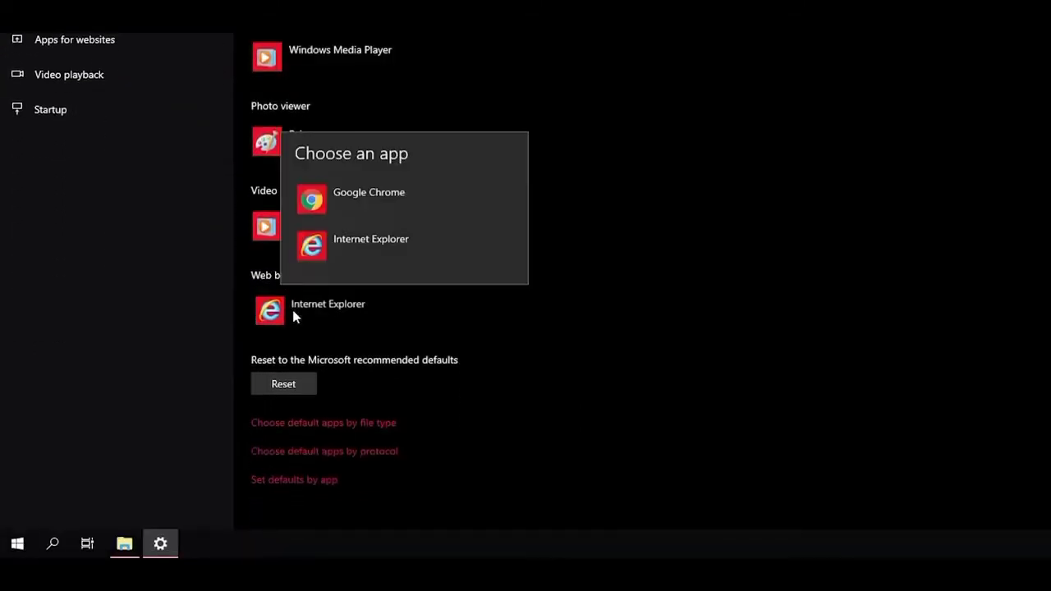
{"action": "left_click", "coordinate": [346, 197]}
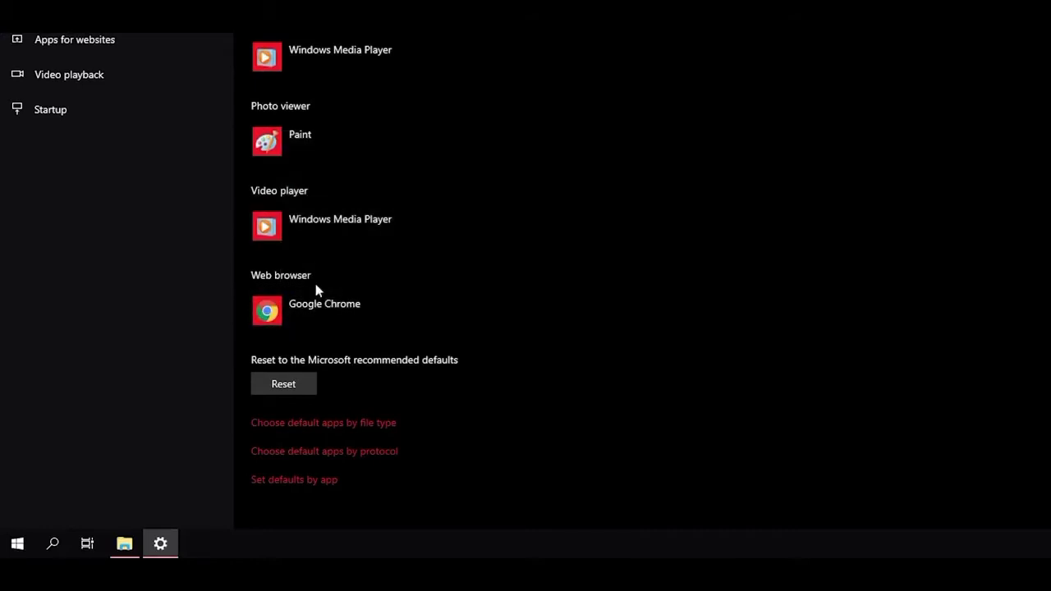
Delete all offline maps and turn off automatic map updates
{"action": "left_click", "coordinate": [111, 264]}
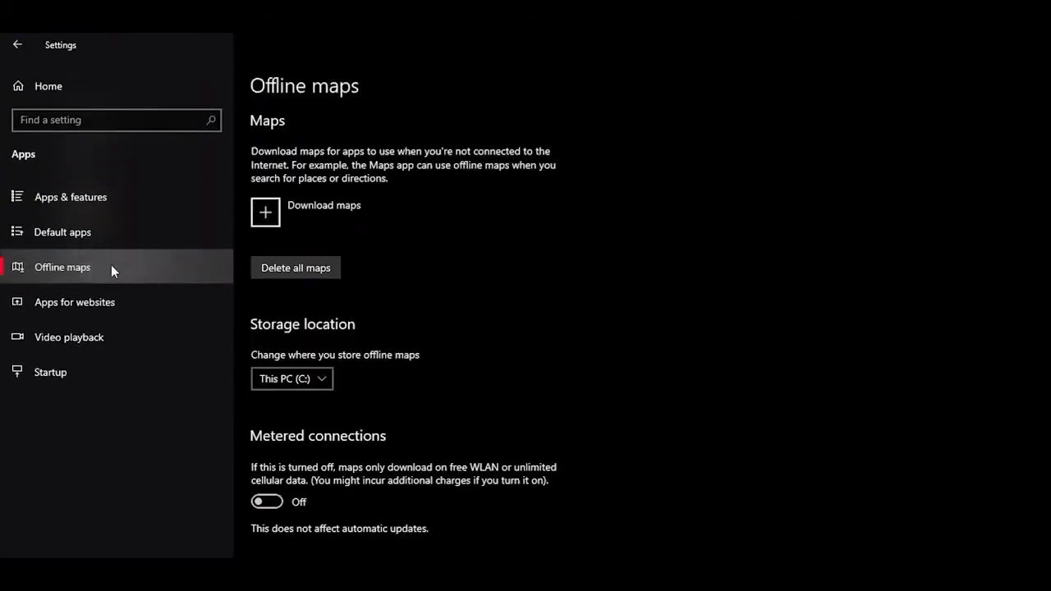
{"action": "left_click", "coordinate": [297, 271]}
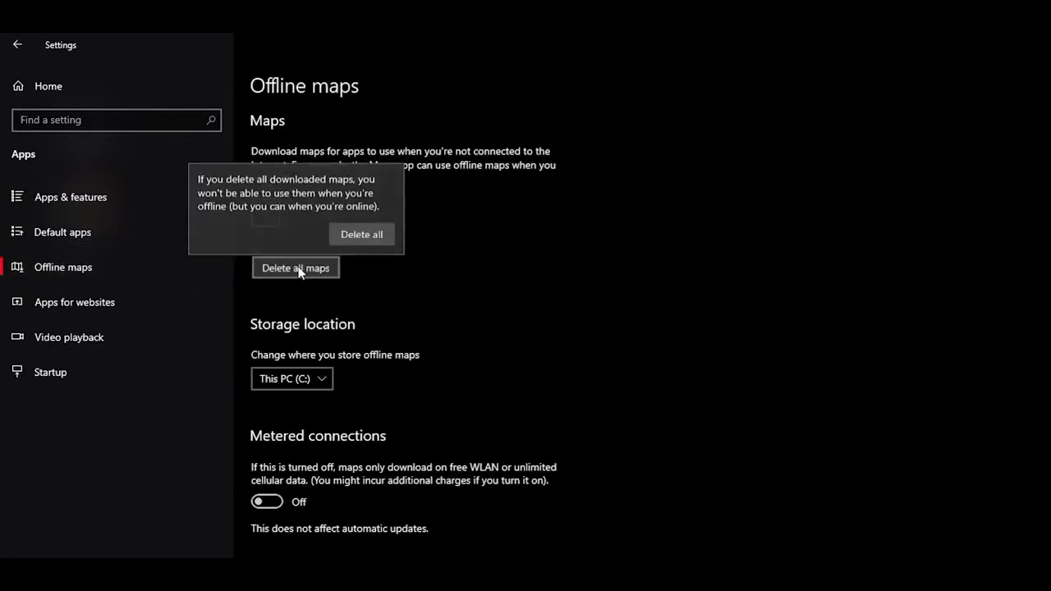
{"action": "left_click", "coordinate": [361, 233]}
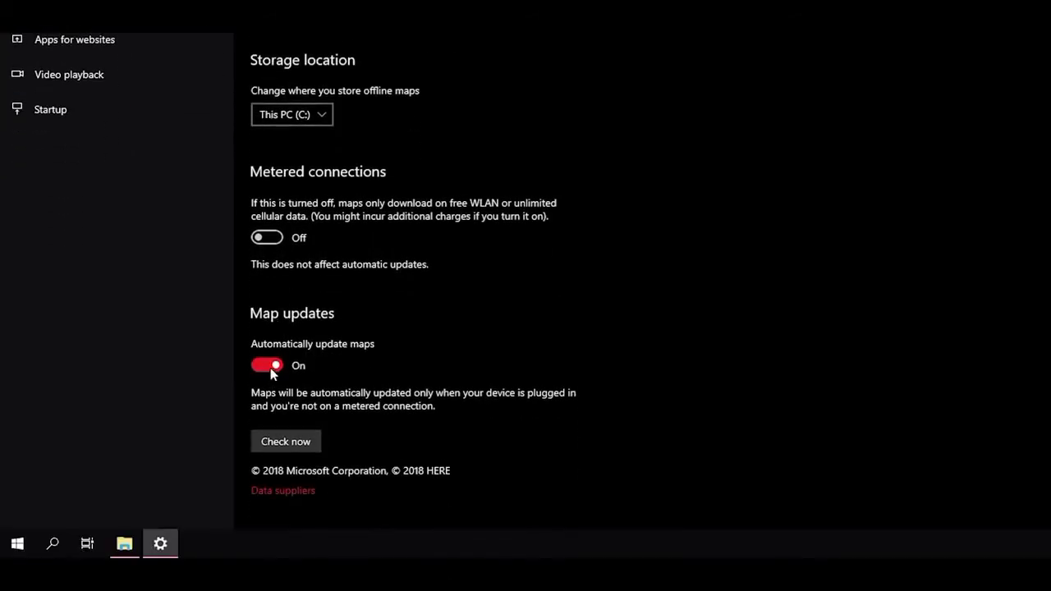
{"action": "left_click", "coordinate": [267, 366]}
Stop Java Update Scheduler from launching at startup and return to Settings home
{"action": "left_click", "coordinate": [99, 74]}
{"action": "left_click", "coordinate": [109, 107]}
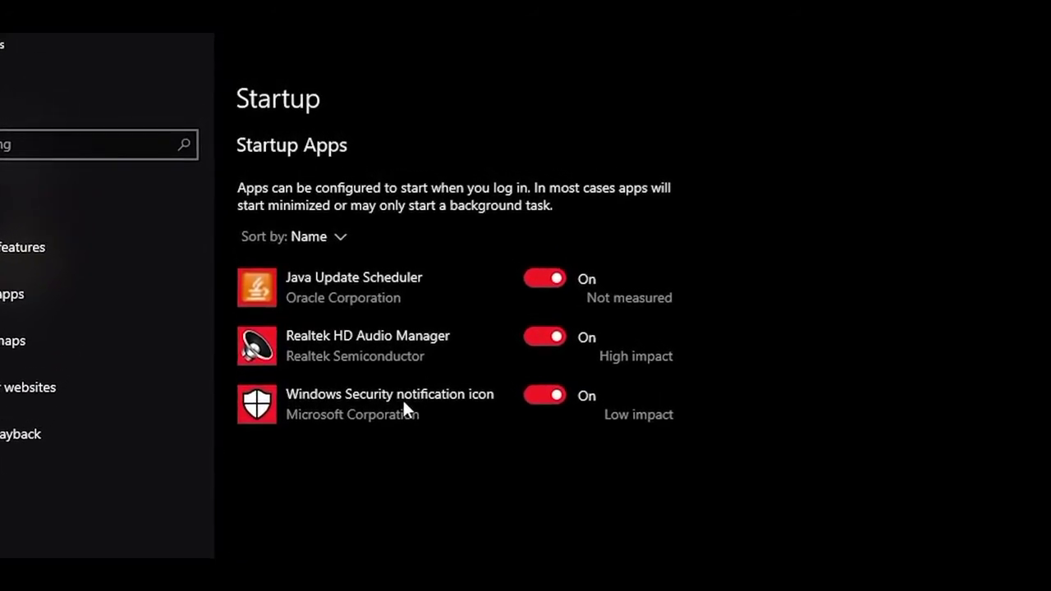
{"action": "left_click", "coordinate": [541, 276]}
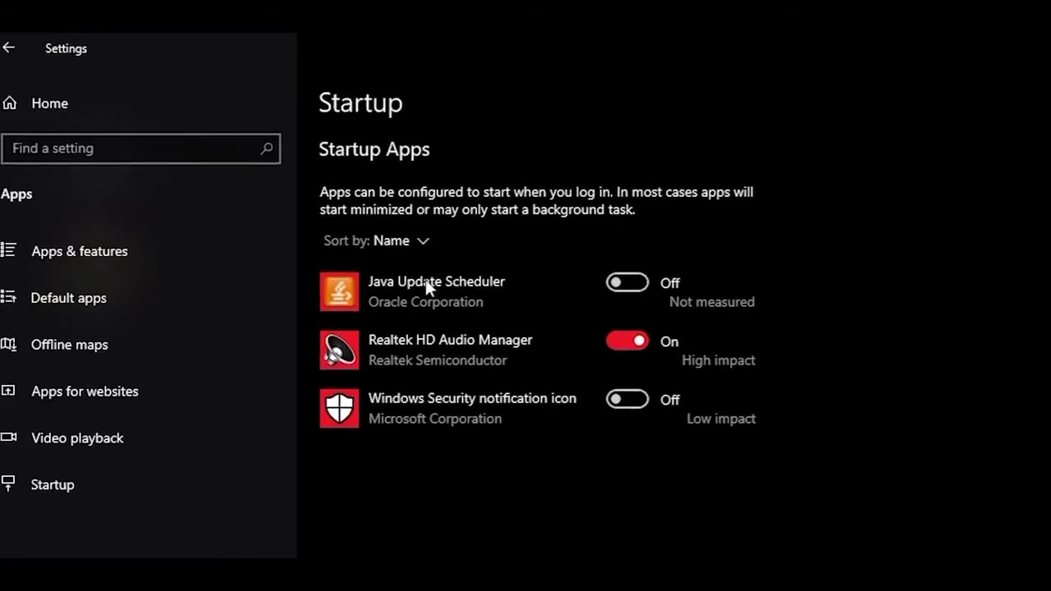
{"action": "left_click", "coordinate": [125, 103]}
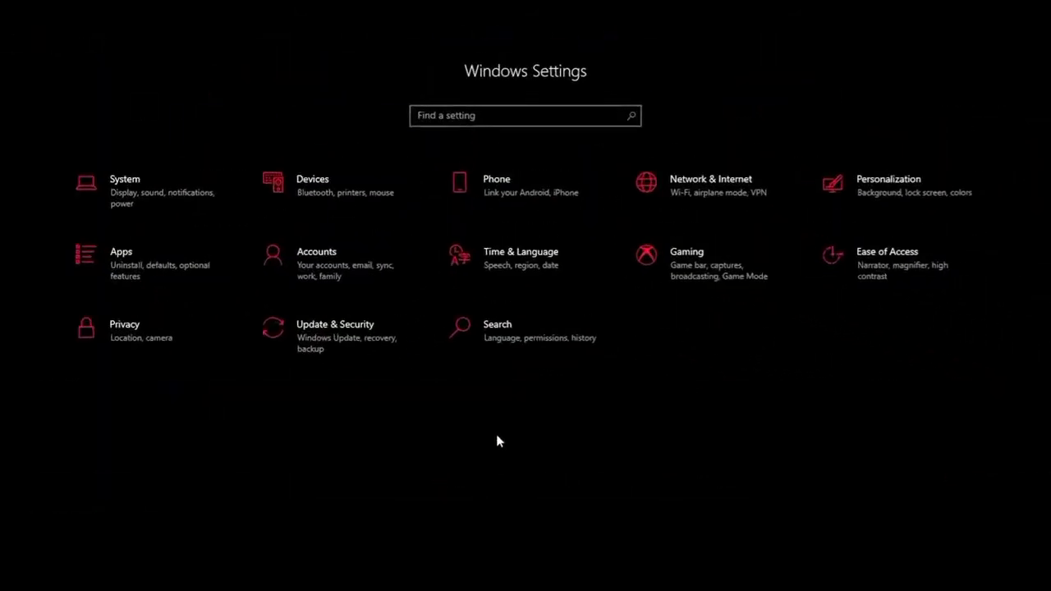
Stop the controller button opening Game bar, switch Game Mode off, and go back home
{"action": "left_click", "coordinate": [711, 282]}
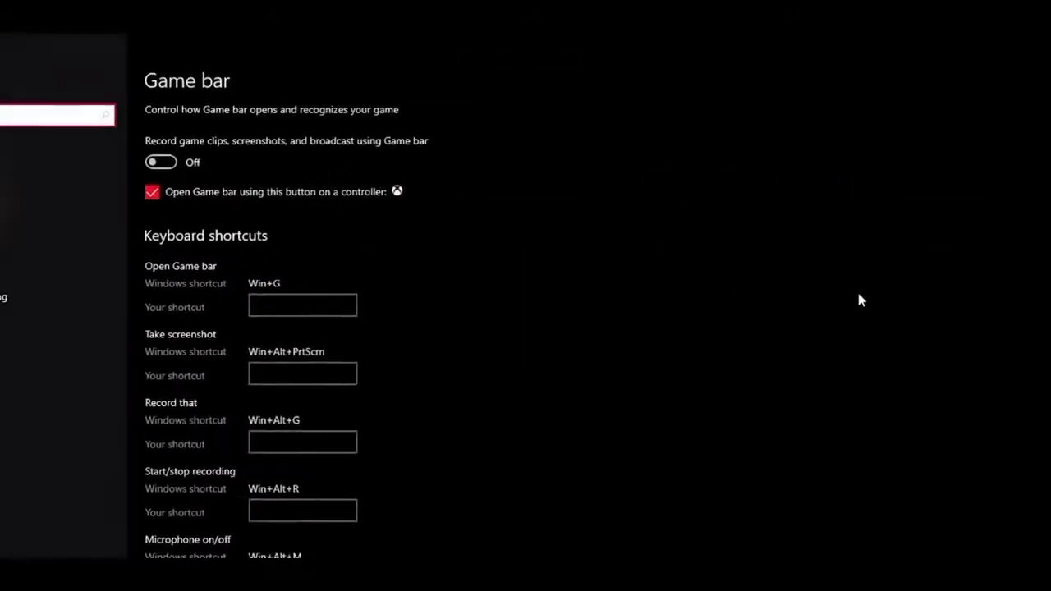
{"action": "left_click", "coordinate": [260, 198]}
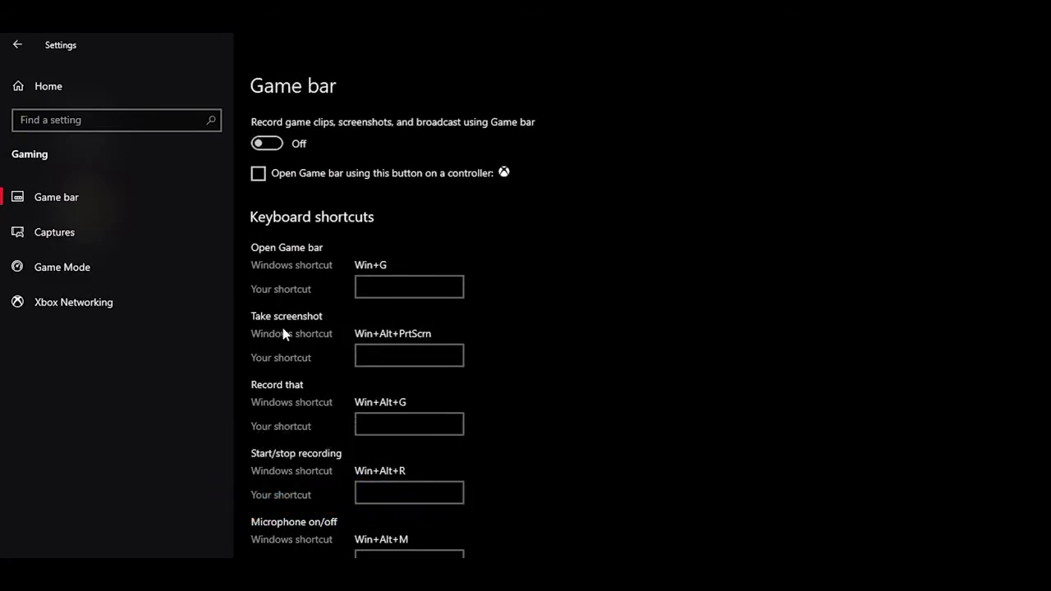
{"action": "left_click", "coordinate": [67, 267]}
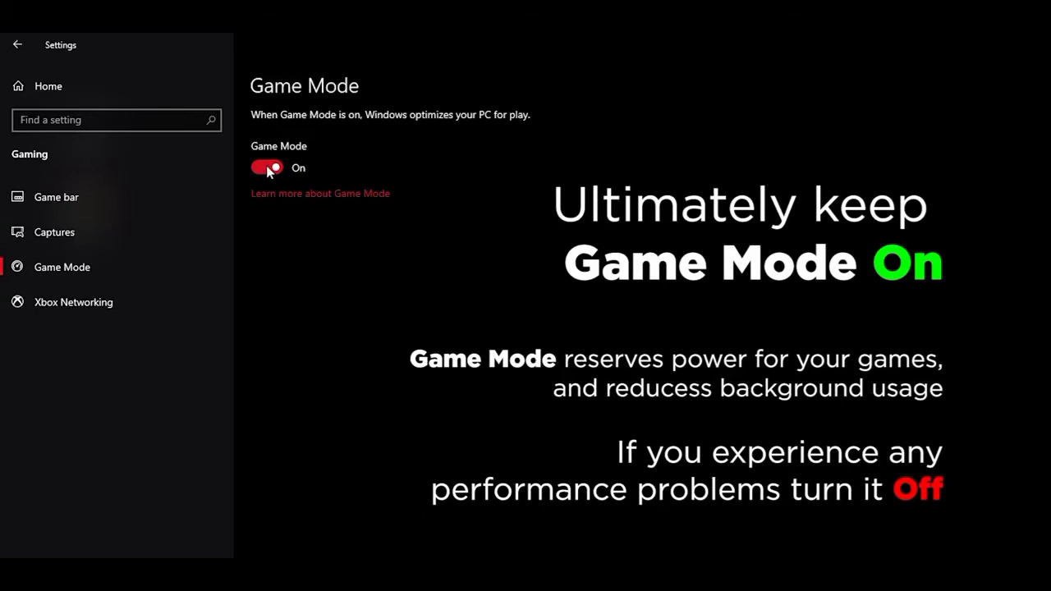
{"action": "left_click", "coordinate": [269, 169]}
{"action": "left_click", "coordinate": [52, 86]}
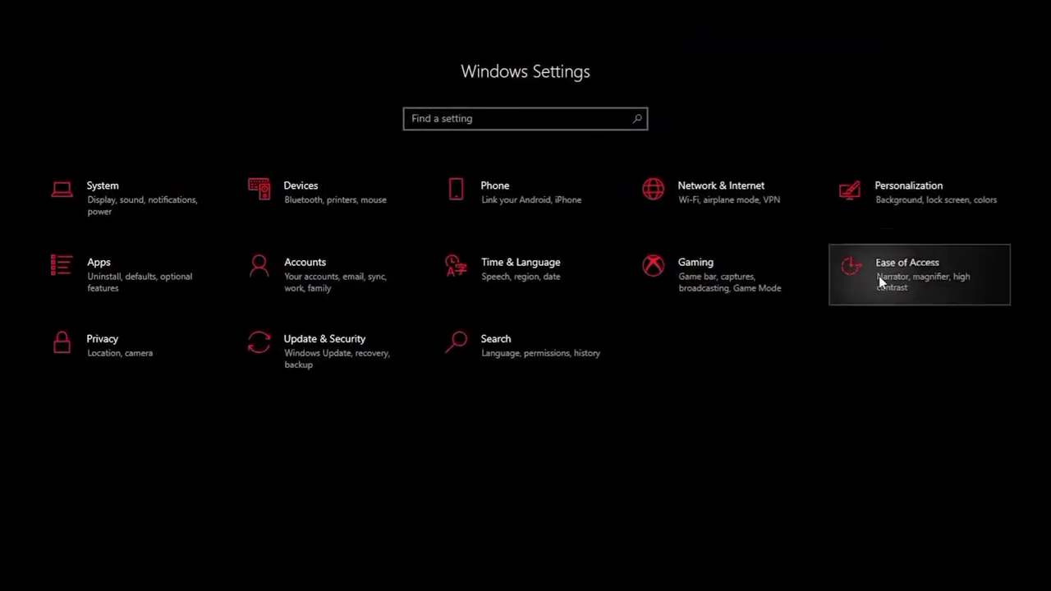
In Ease of Access > Keyboard, disable the Sticky and Filter Keys shortcuts plus their warnings and sounds
{"action": "left_click", "coordinate": [878, 276]}
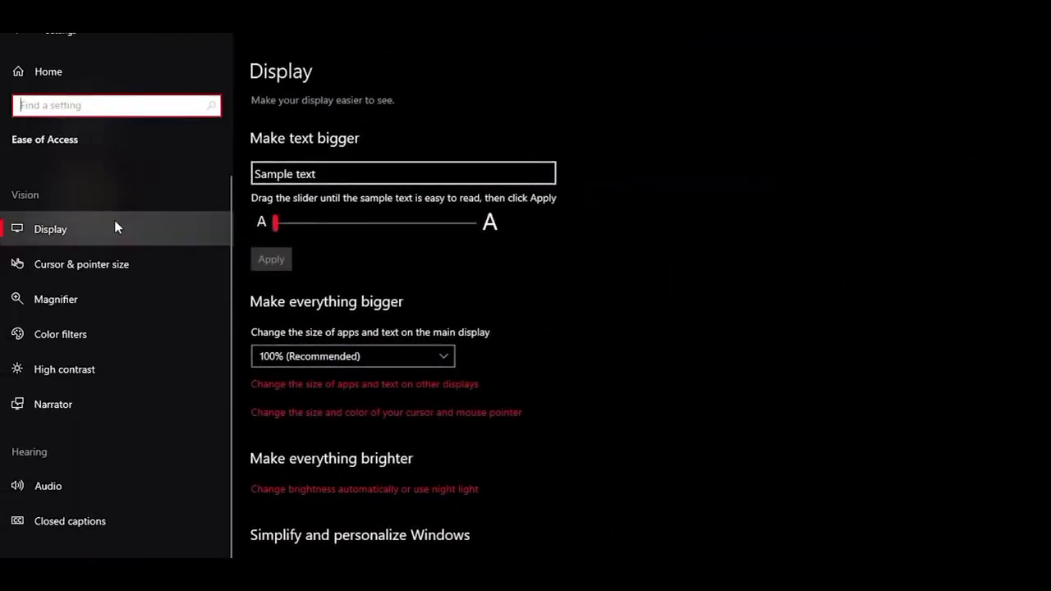
{"action": "scroll", "coordinate": [491, 312], "scroll_direction": "down", "scroll_amount": 2}
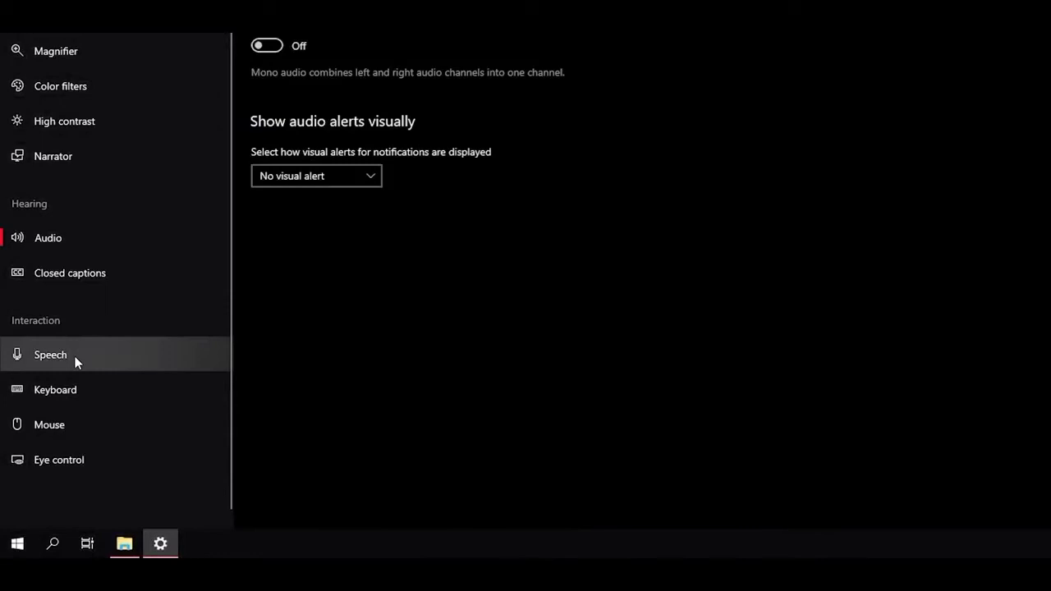
{"action": "left_click", "coordinate": [75, 363]}
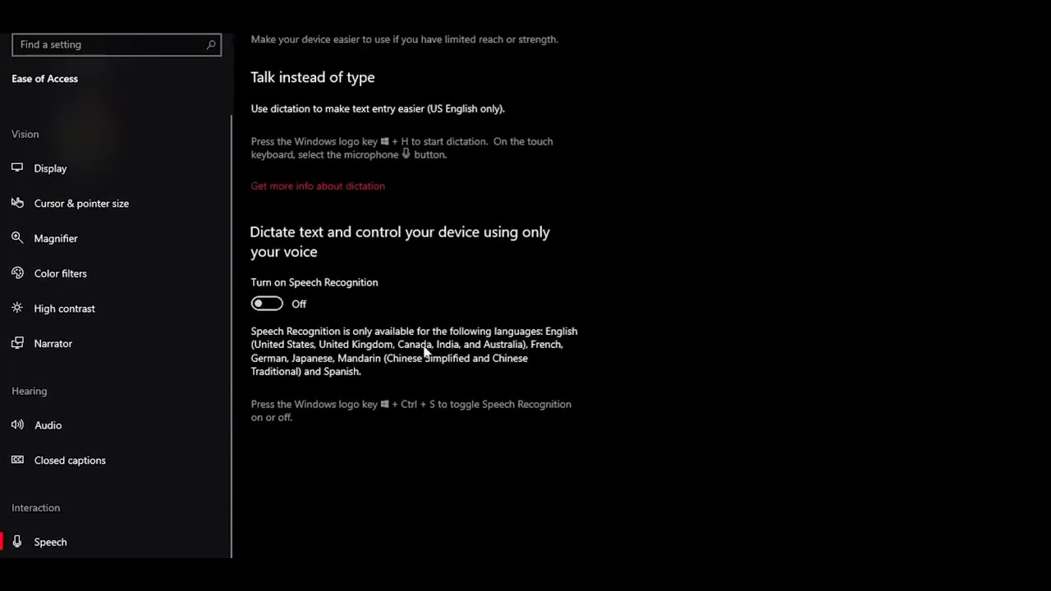
{"action": "left_click", "coordinate": [107, 389]}
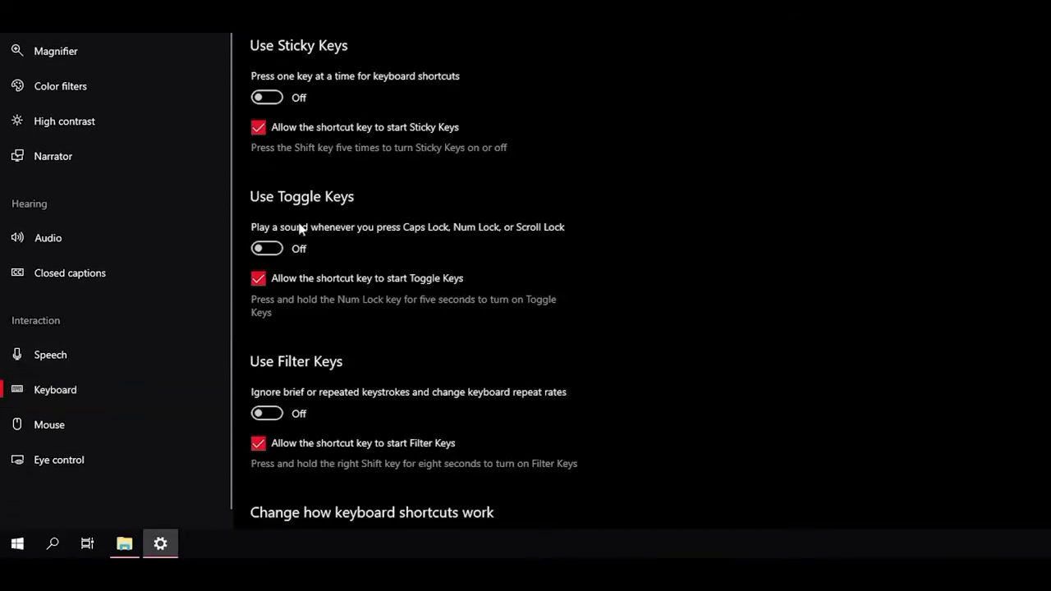
{"action": "left_click", "coordinate": [327, 128]}
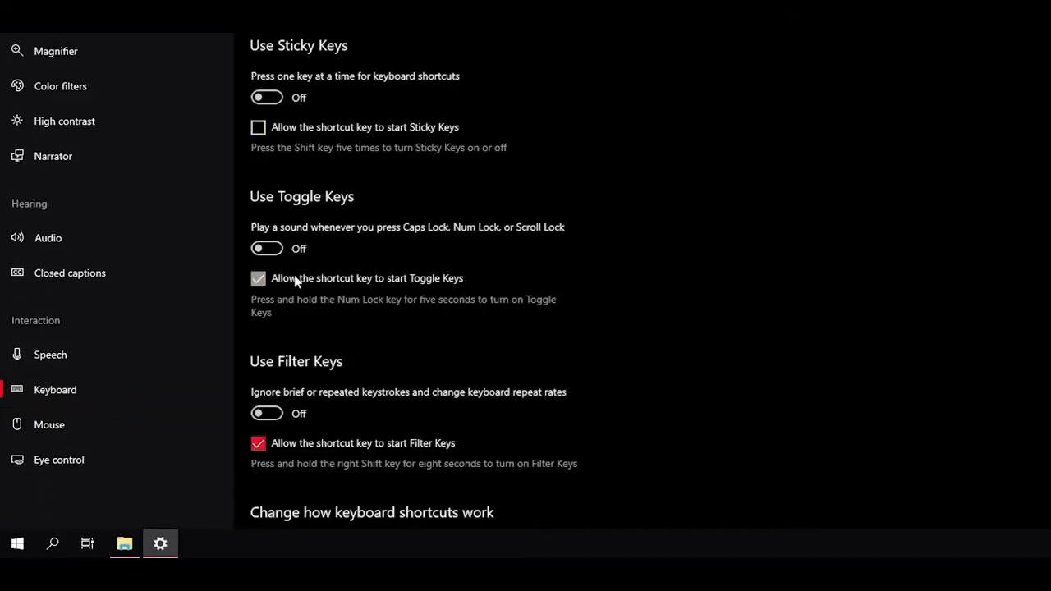
{"action": "scroll", "coordinate": [295, 274], "scroll_direction": "down", "scroll_amount": 3}
{"action": "left_click", "coordinate": [314, 215]}
{"action": "scroll", "coordinate": [314, 215], "scroll_direction": "down", "scroll_amount": 2}
{"action": "left_click", "coordinate": [298, 410]}
{"action": "left_click", "coordinate": [271, 439]}
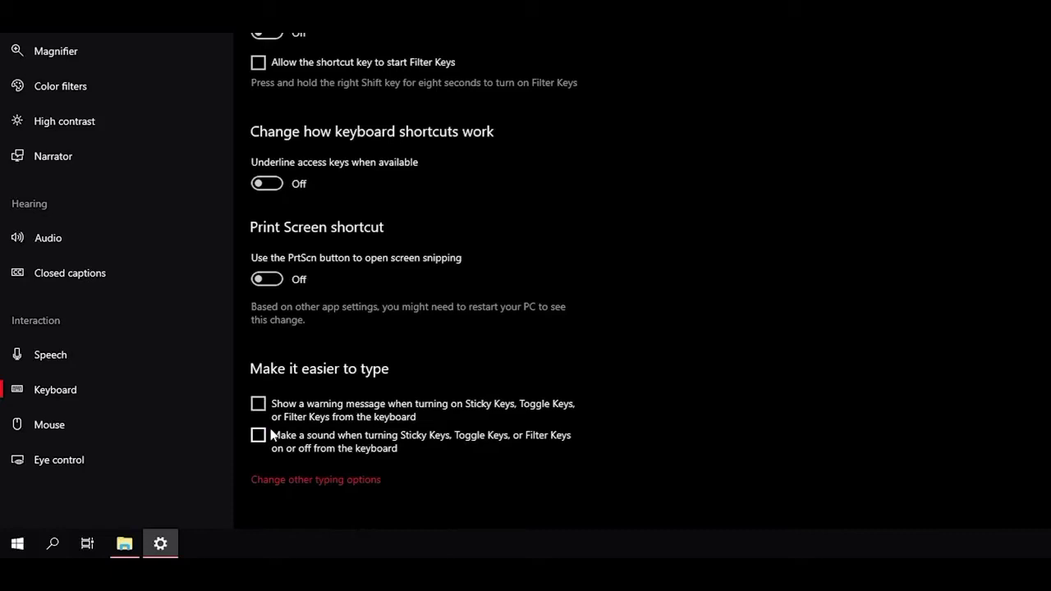
{"action": "scroll", "coordinate": [271, 436], "scroll_direction": "up", "scroll_amount": 3}
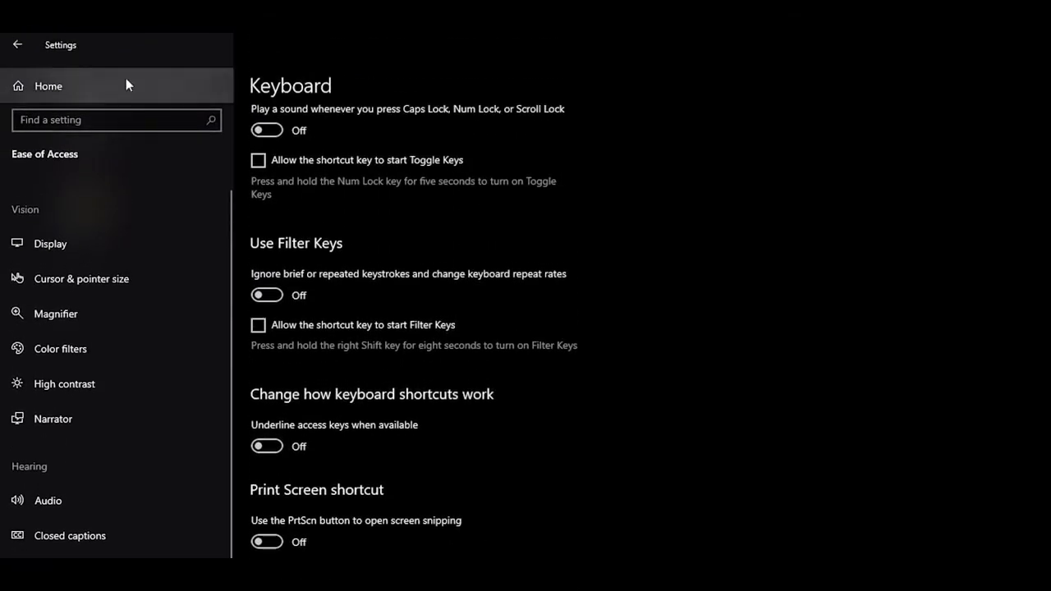
{"action": "left_click", "coordinate": [37, 37]}
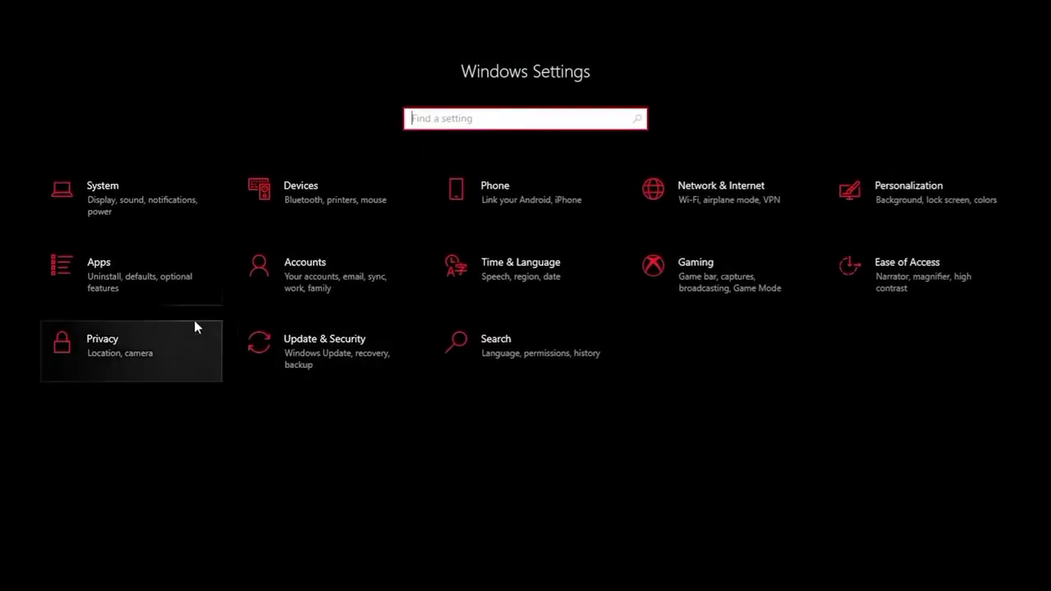
Turn off app-launch tracking, website language-list access, and inking & typing personalization
{"action": "left_click", "coordinate": [106, 340]}
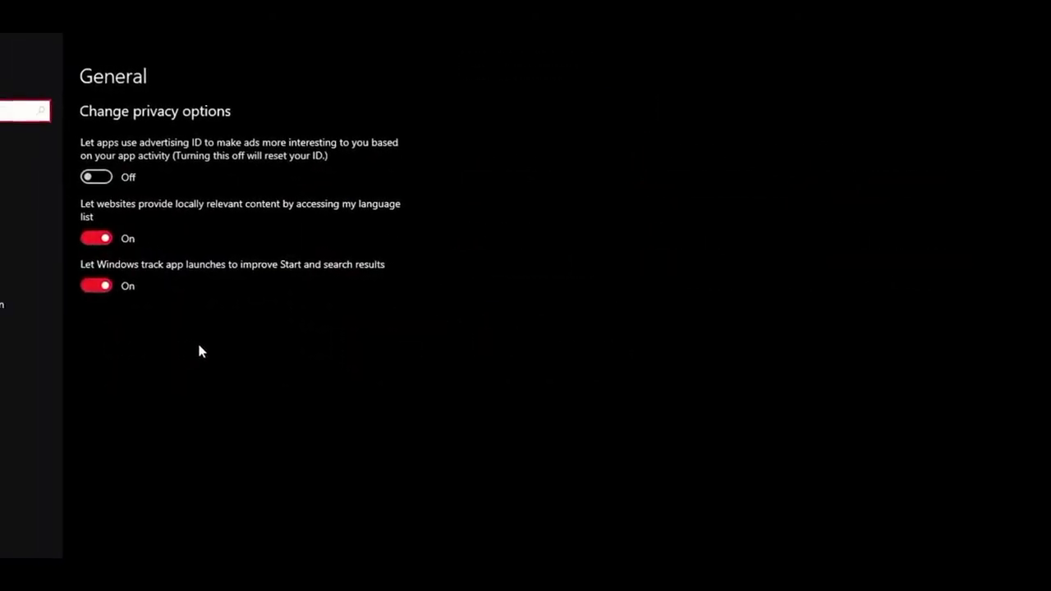
{"action": "left_click", "coordinate": [269, 295]}
{"action": "left_click", "coordinate": [264, 248]}
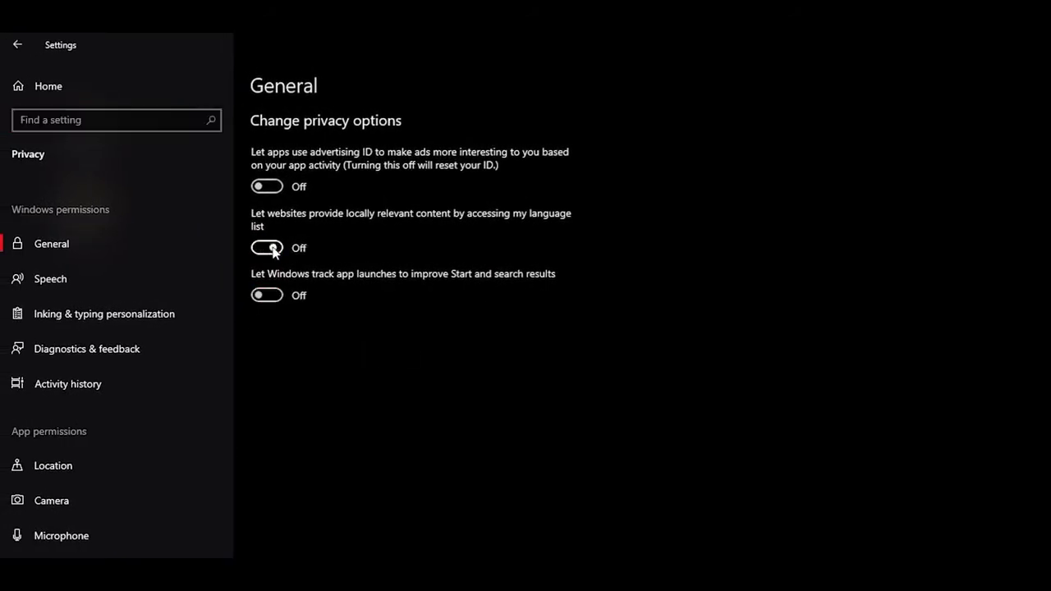
{"action": "left_click", "coordinate": [118, 279]}
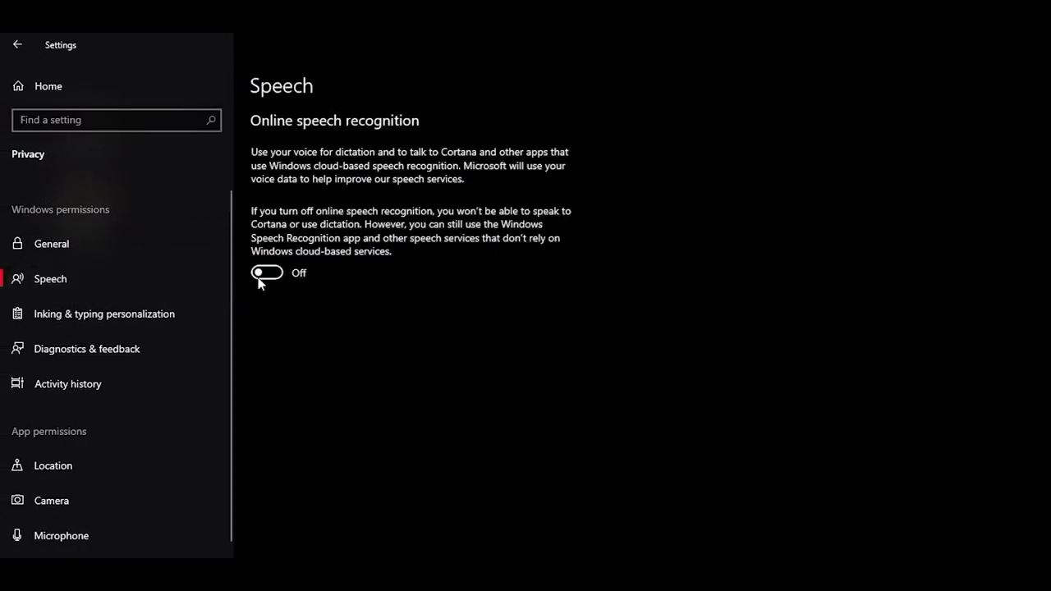
{"action": "left_click", "coordinate": [129, 305]}
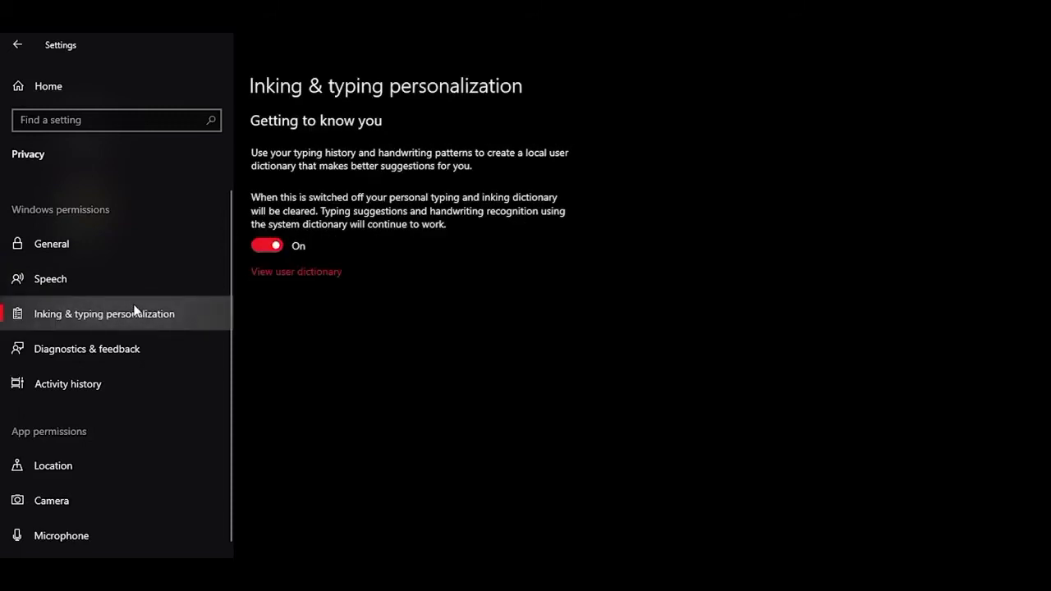
{"action": "left_click", "coordinate": [276, 246]}
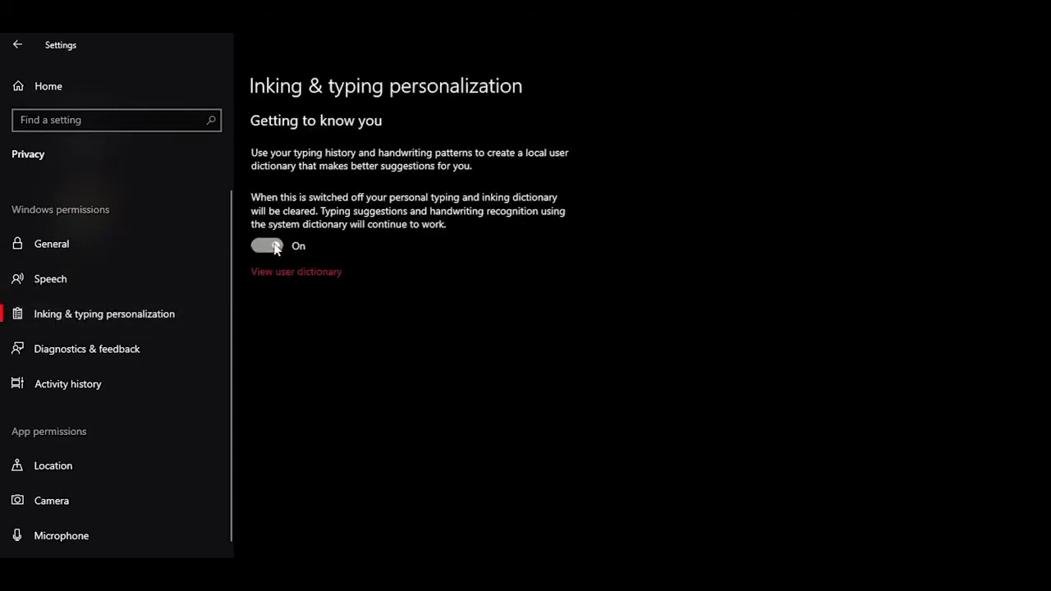
In Diagnostics & feedback, set feedback frequency to Never and delete this device's diagnostic data
{"action": "left_click", "coordinate": [130, 348]}
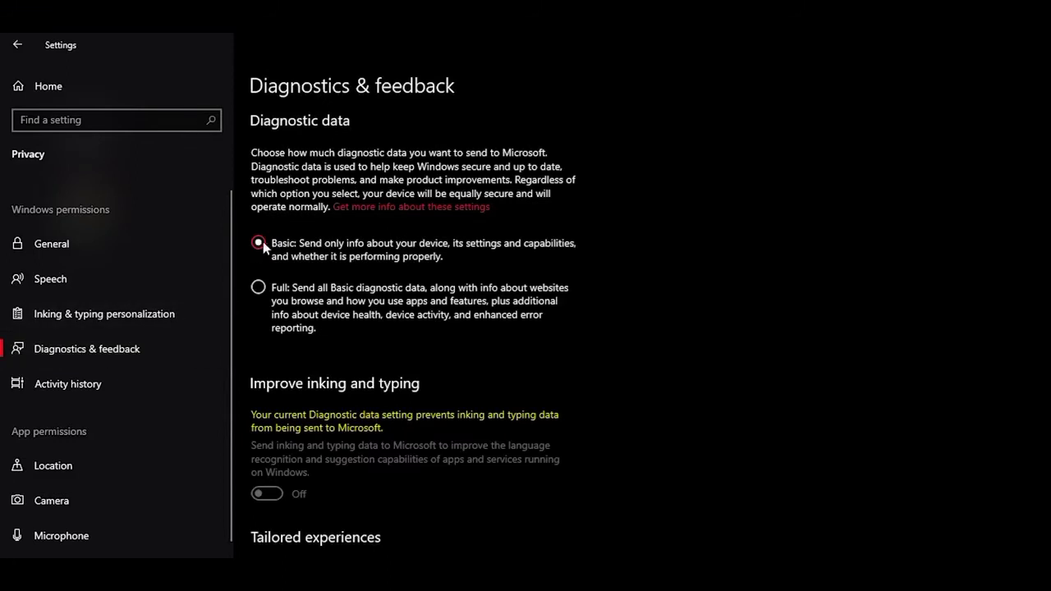
{"action": "scroll", "coordinate": [292, 328], "scroll_direction": "down", "scroll_amount": 5}
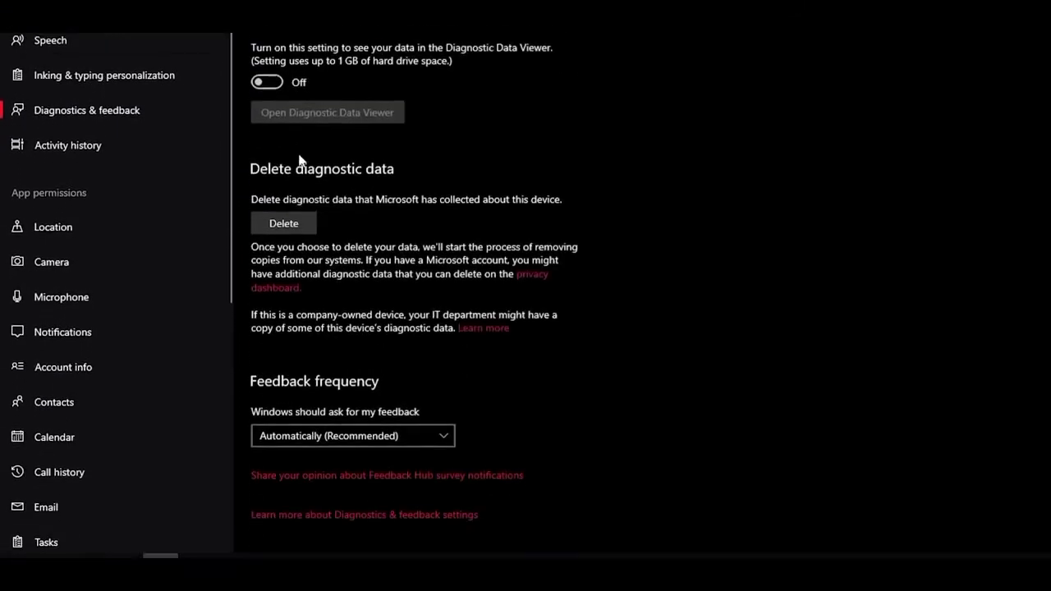
{"action": "left_click", "coordinate": [315, 416]}
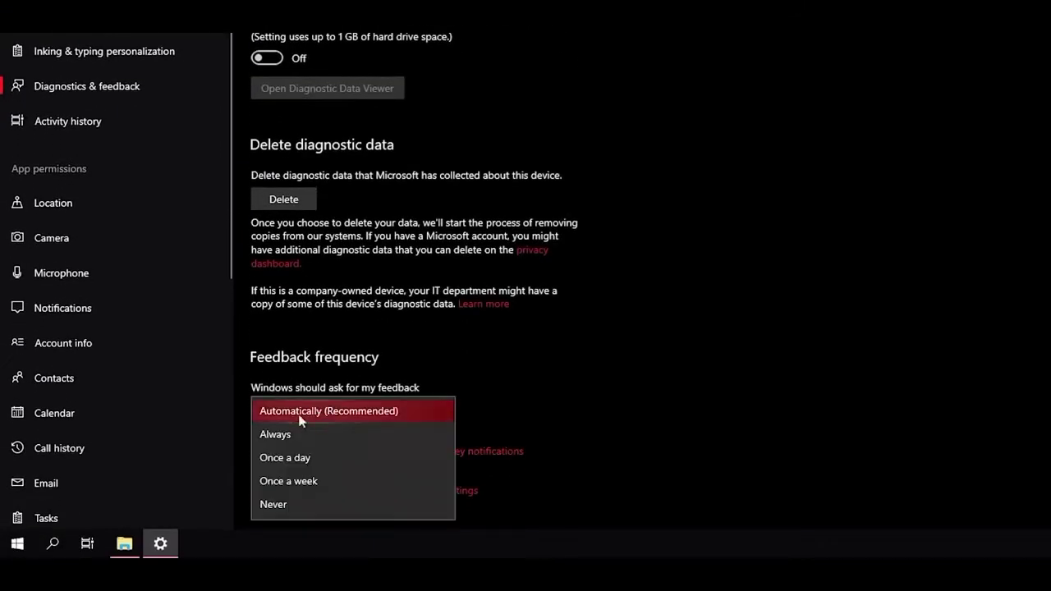
{"action": "left_click", "coordinate": [277, 504]}
{"action": "scroll", "coordinate": [309, 314], "scroll_direction": "up", "scroll_amount": 3}
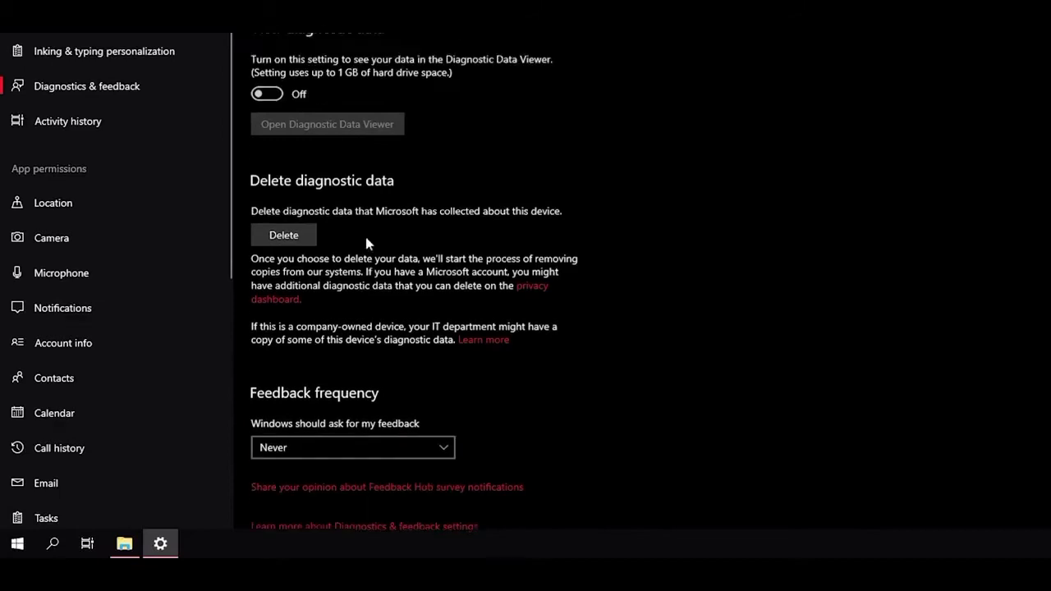
{"action": "left_click", "coordinate": [293, 314]}
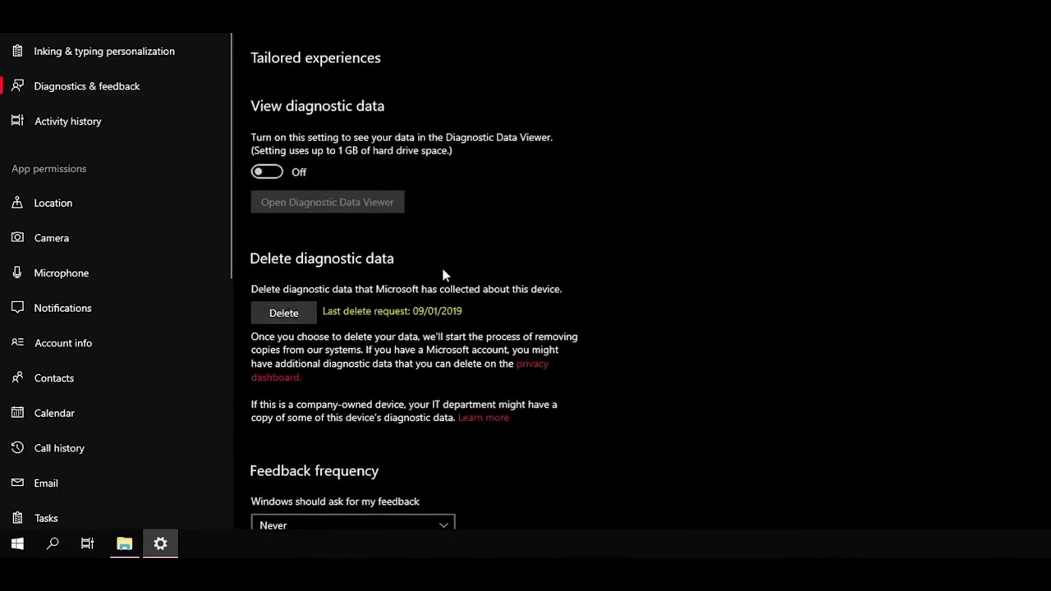
In Activity history, stop storing activity on this device and clear the existing history
{"action": "scroll", "coordinate": [445, 271], "scroll_direction": "up", "scroll_amount": 4}
{"action": "scroll", "coordinate": [460, 316], "scroll_direction": "up", "scroll_amount": 6}
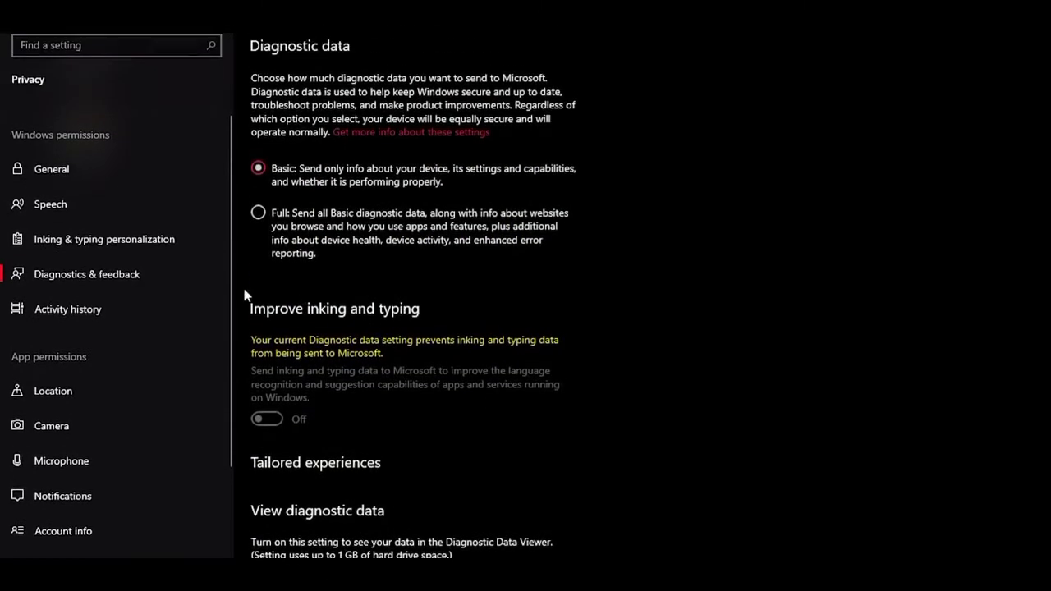
{"action": "left_click", "coordinate": [92, 379]}
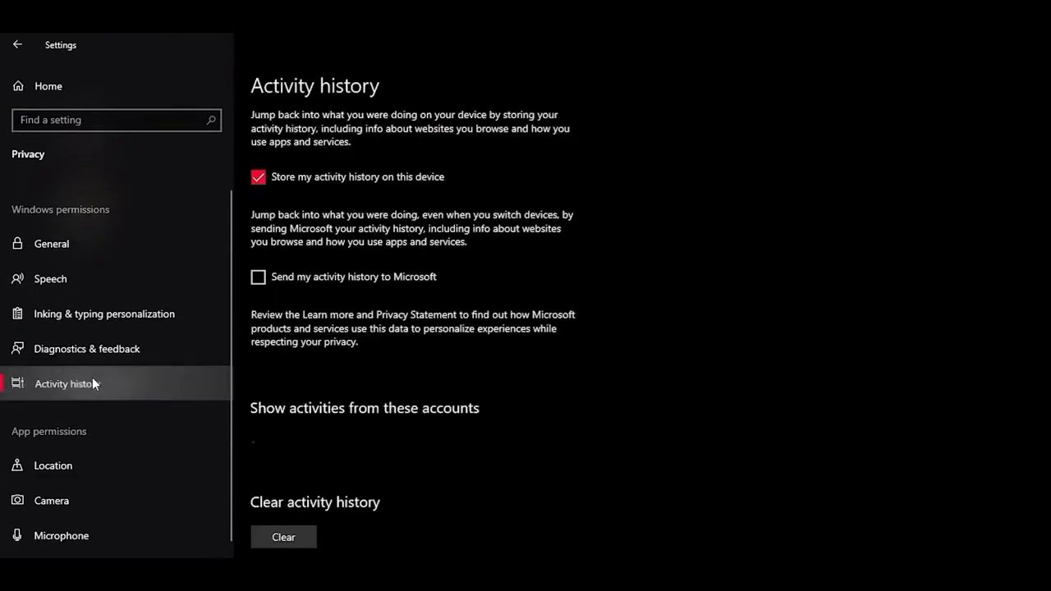
{"action": "left_click", "coordinate": [294, 178]}
{"action": "left_click", "coordinate": [284, 522]}
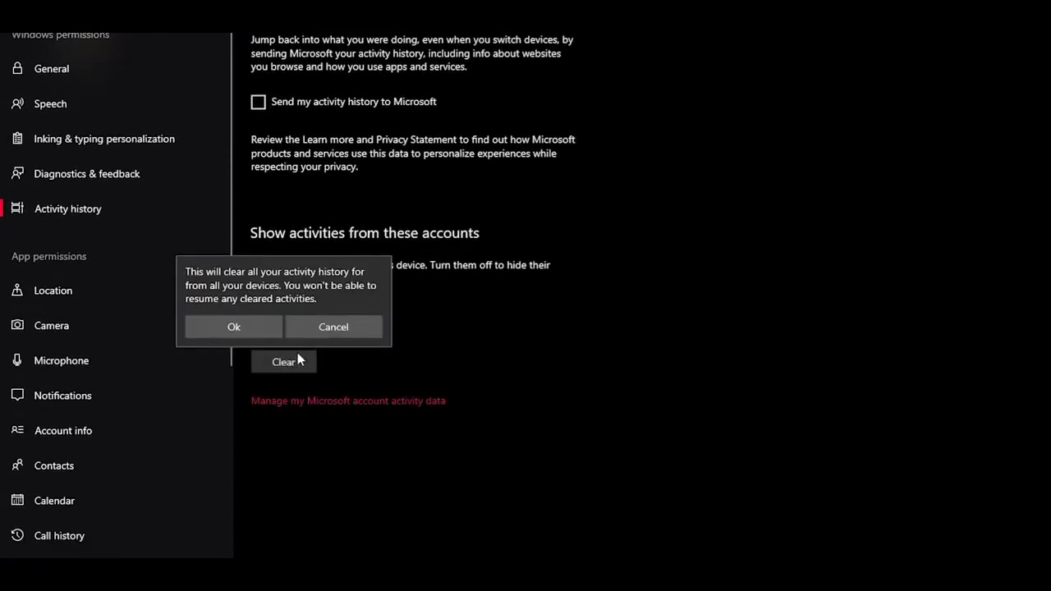
{"action": "left_click", "coordinate": [251, 327]}
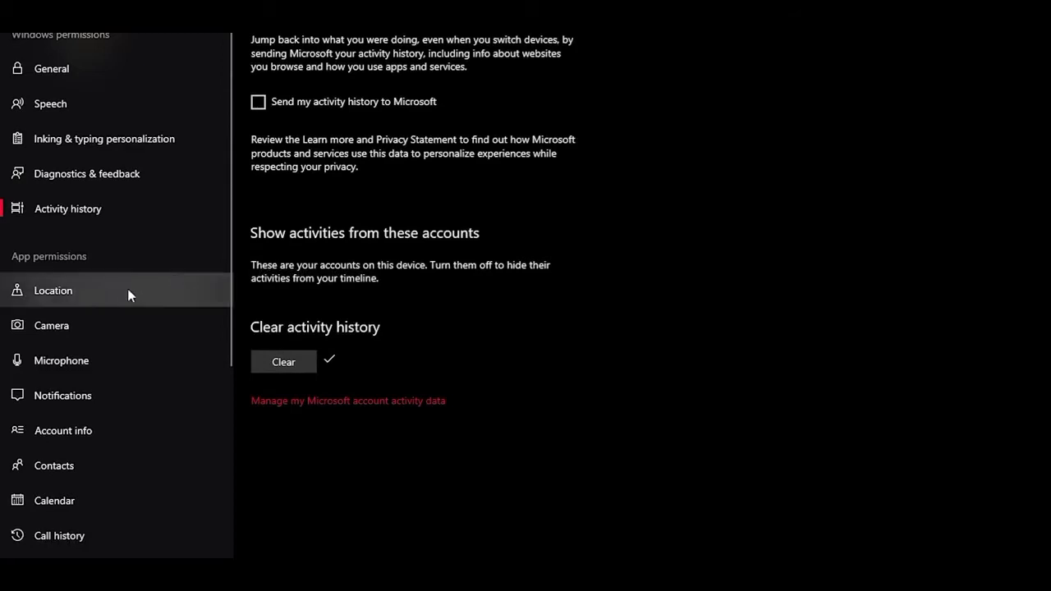
{"action": "scroll", "coordinate": [103, 263], "scroll_direction": "down", "scroll_amount": 2}
Open the Location privacy page's device location access panel, then close it
{"action": "left_click", "coordinate": [67, 198]}
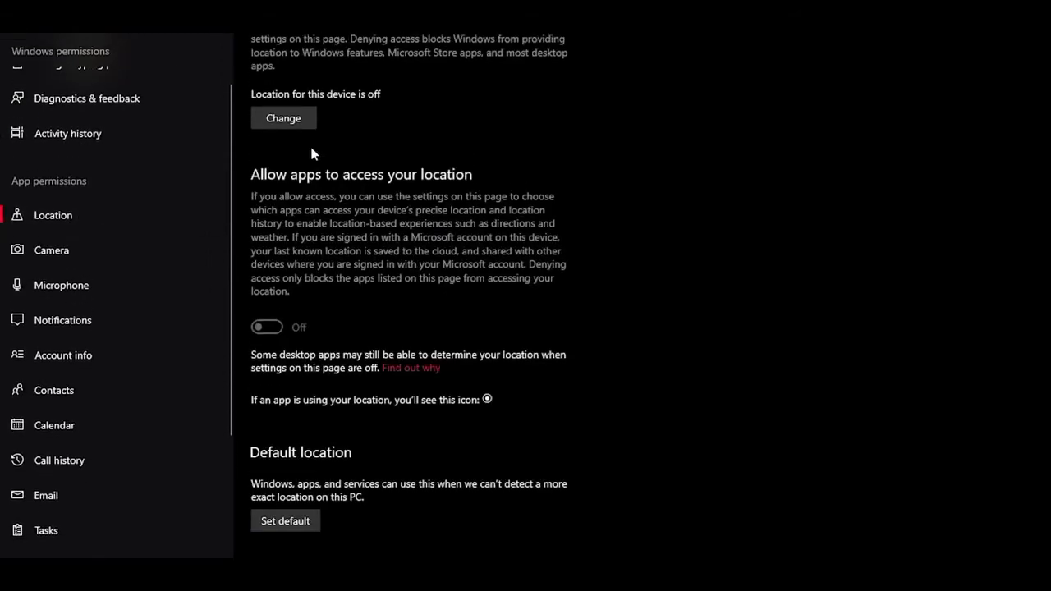
{"action": "left_click", "coordinate": [297, 100]}
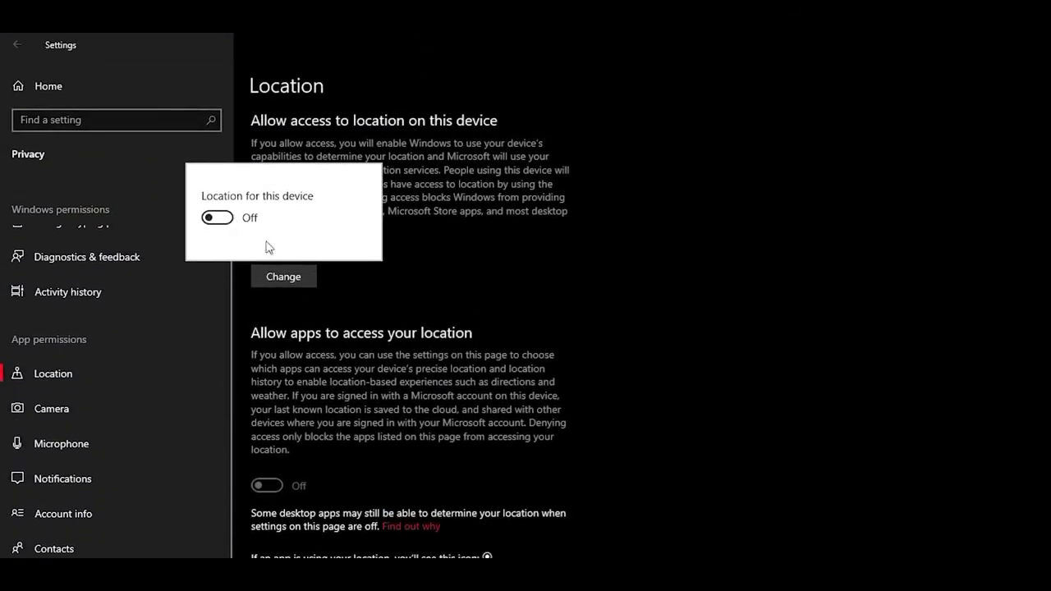
{"action": "left_click", "coordinate": [370, 331]}
{"action": "scroll", "coordinate": [370, 330], "scroll_direction": "down", "scroll_amount": 3}
Move through the Camera and Microphone privacy pages to Notifications
{"action": "left_click", "coordinate": [91, 411]}
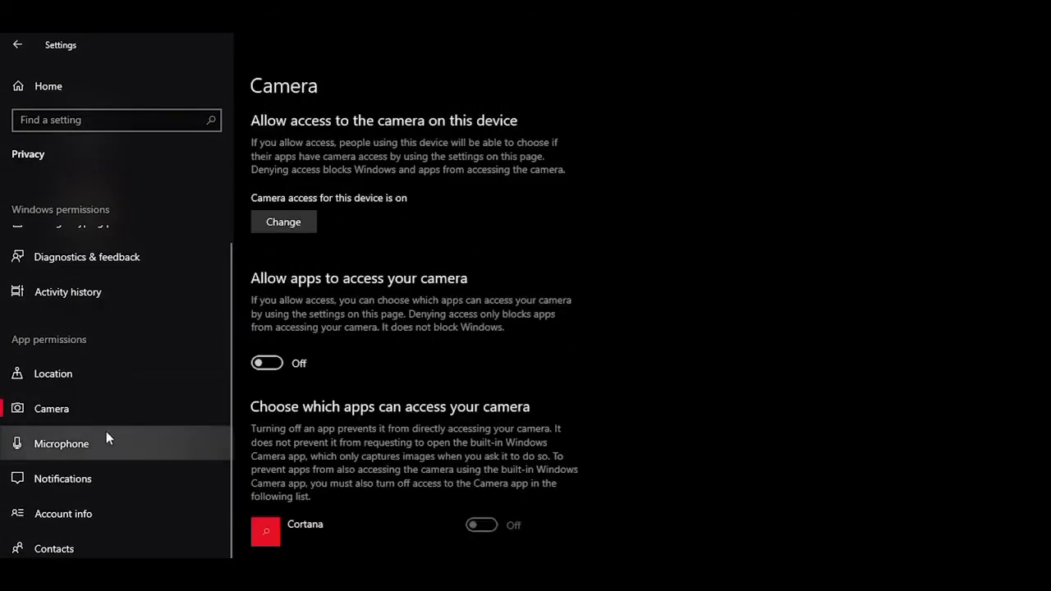
{"action": "left_click", "coordinate": [112, 432]}
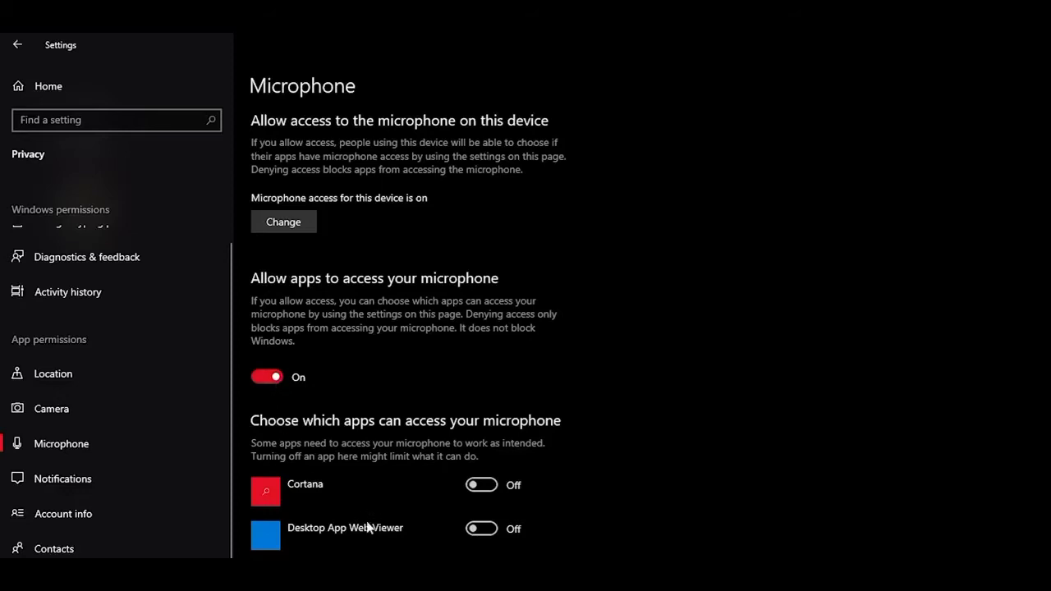
{"action": "left_click", "coordinate": [72, 478]}
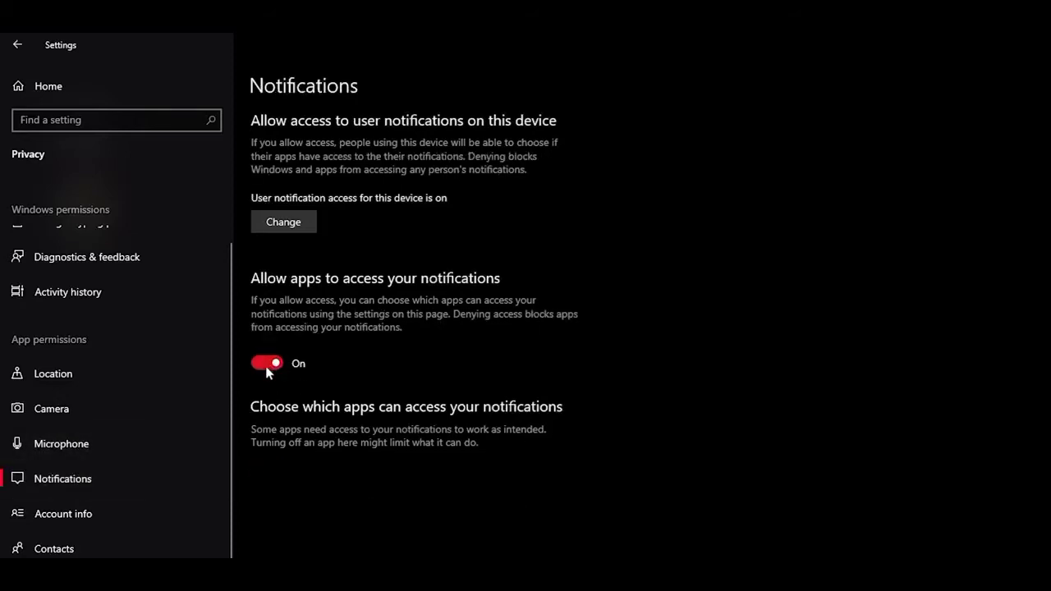
Go down the privacy pages to Other devices and turn off communication with unpaired devices
{"action": "scroll", "coordinate": [123, 374], "scroll_direction": "down", "scroll_amount": 3}
{"action": "left_click", "coordinate": [140, 337]}
{"action": "left_click", "coordinate": [90, 365]}
{"action": "scroll", "coordinate": [107, 399], "scroll_direction": "down", "scroll_amount": 1}
{"action": "left_click", "coordinate": [110, 399]}
{"action": "left_click", "coordinate": [103, 378]}
{"action": "left_click", "coordinate": [96, 411]}
{"action": "left_click", "coordinate": [111, 444]}
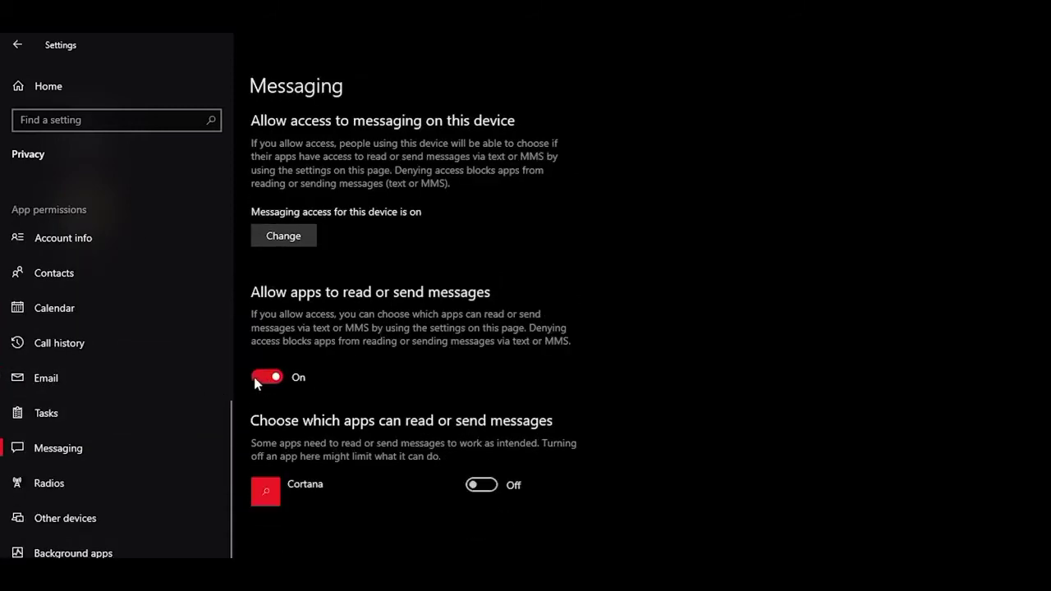
{"action": "scroll", "coordinate": [175, 391], "scroll_direction": "down", "scroll_amount": 1}
{"action": "left_click", "coordinate": [107, 436]}
{"action": "left_click", "coordinate": [86, 464]}
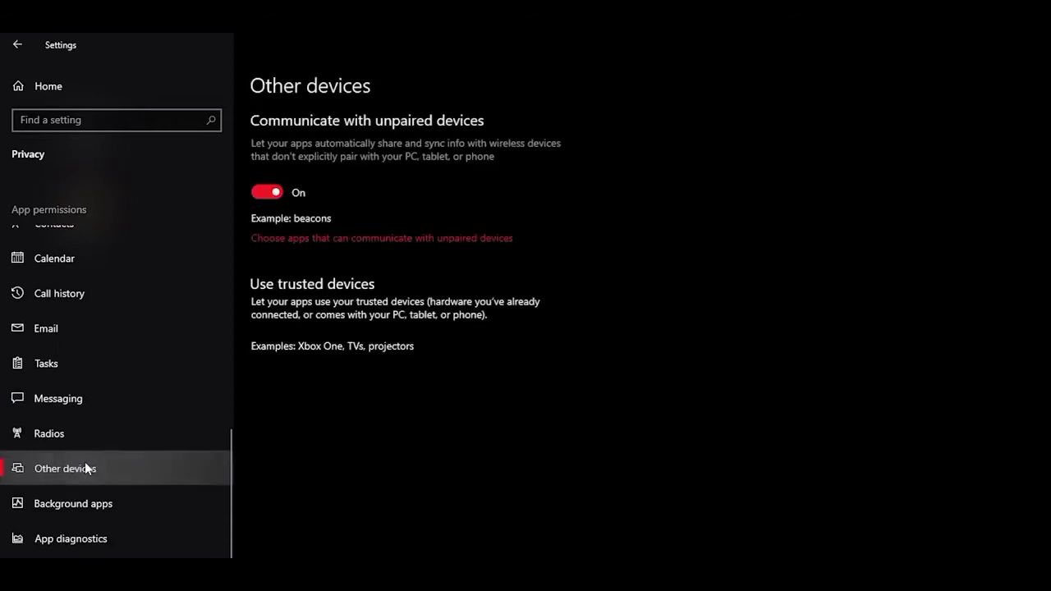
{"action": "left_click", "coordinate": [270, 194]}
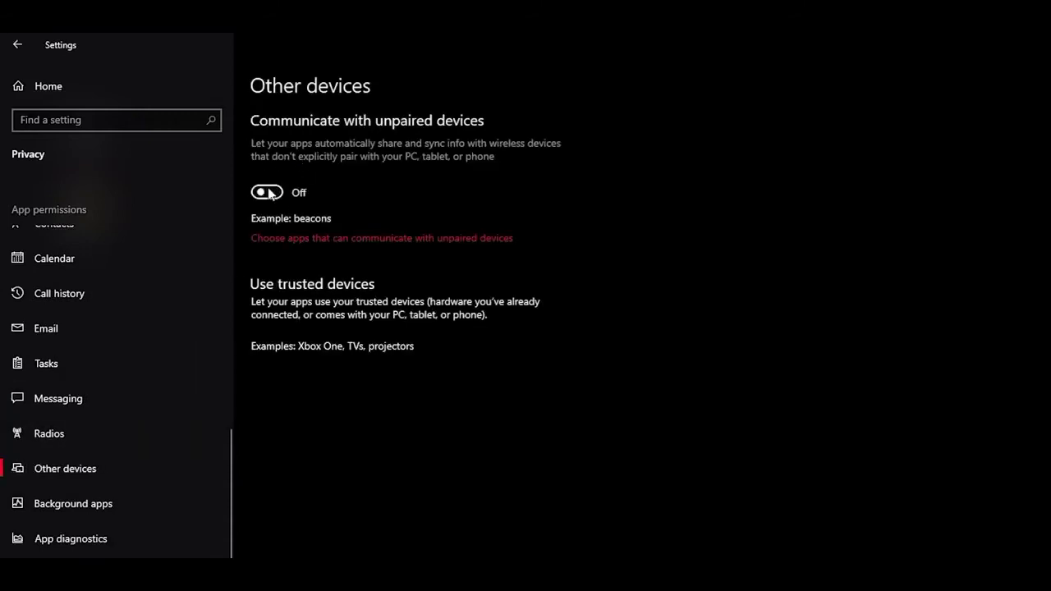
Switch off apps' access to diagnostic info under App diagnostics
{"action": "left_click", "coordinate": [150, 510]}
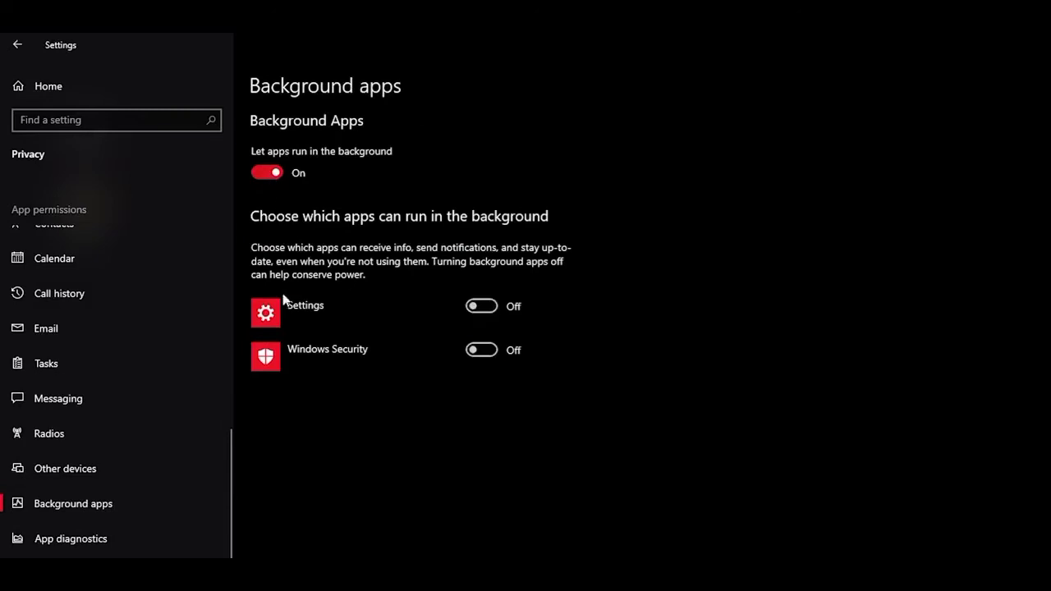
{"action": "left_click", "coordinate": [92, 538]}
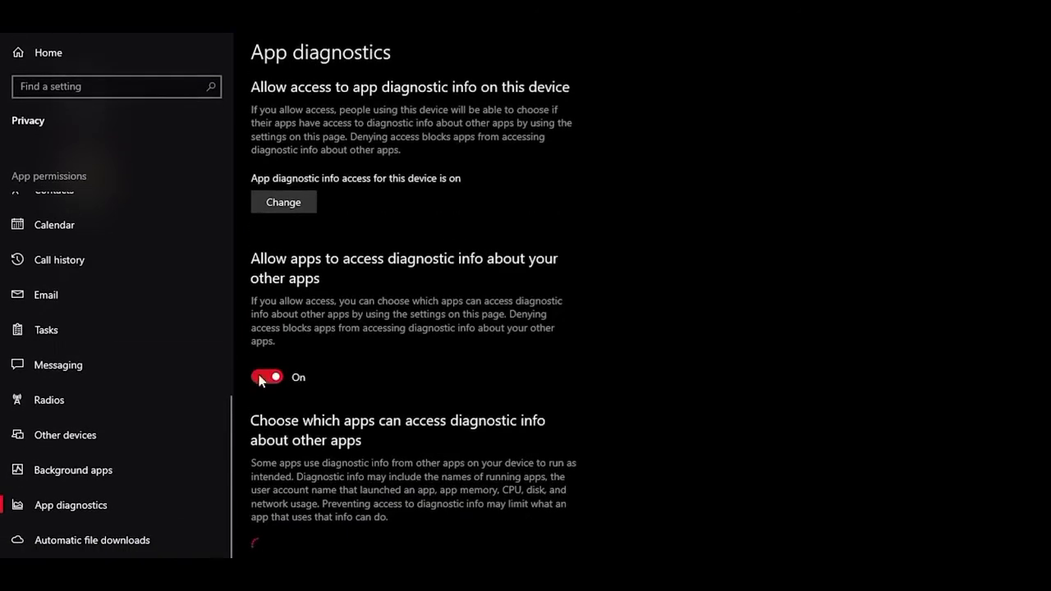
{"action": "left_click", "coordinate": [269, 377]}
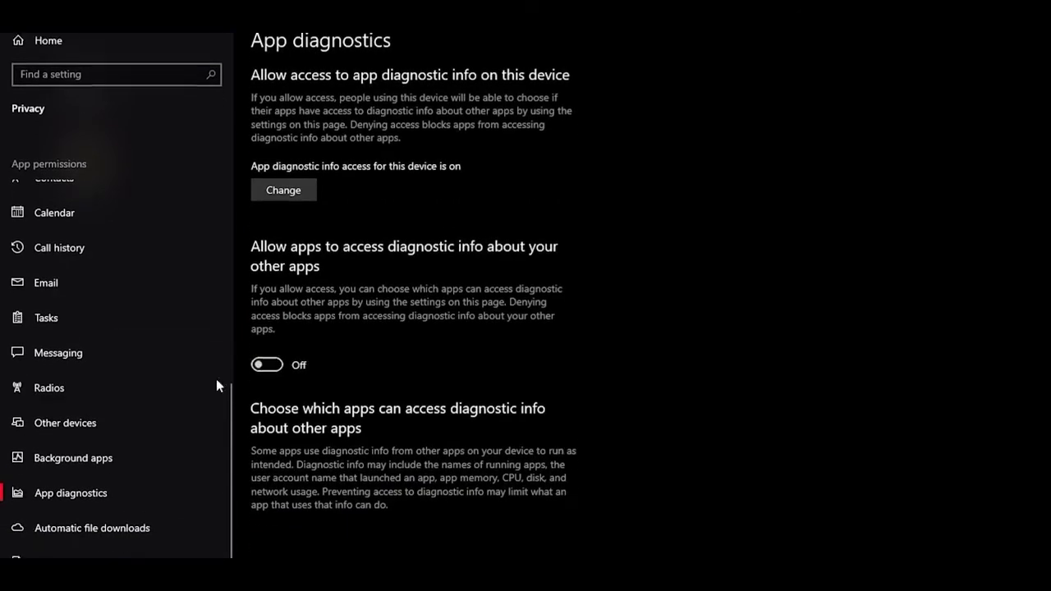
Continue through Automatic file downloads, Documents, Pictures and Videos to the File system page
{"action": "left_click", "coordinate": [81, 540]}
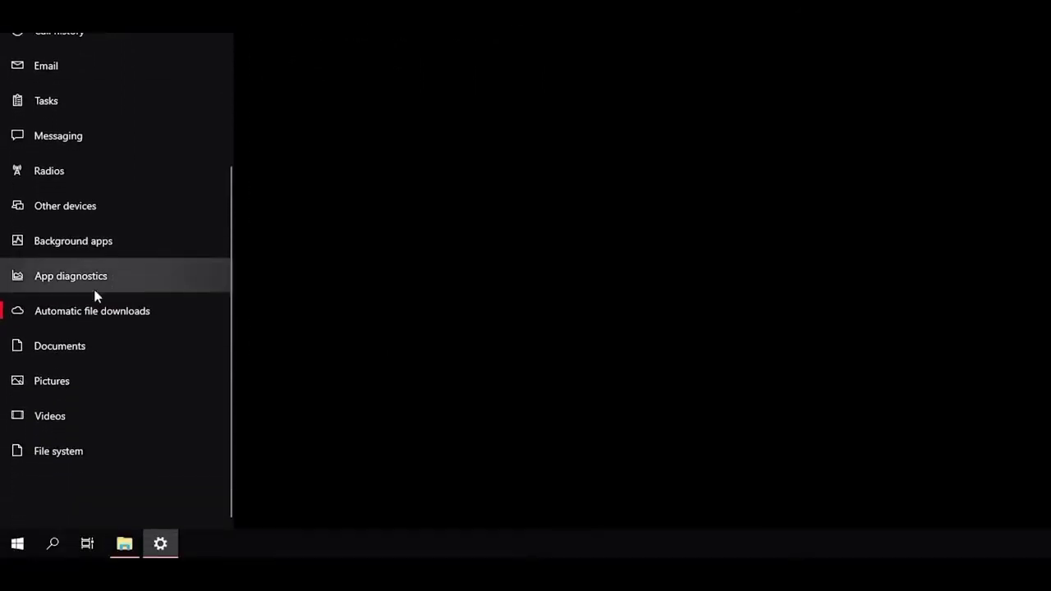
{"action": "left_click", "coordinate": [82, 355]}
{"action": "left_click", "coordinate": [56, 383]}
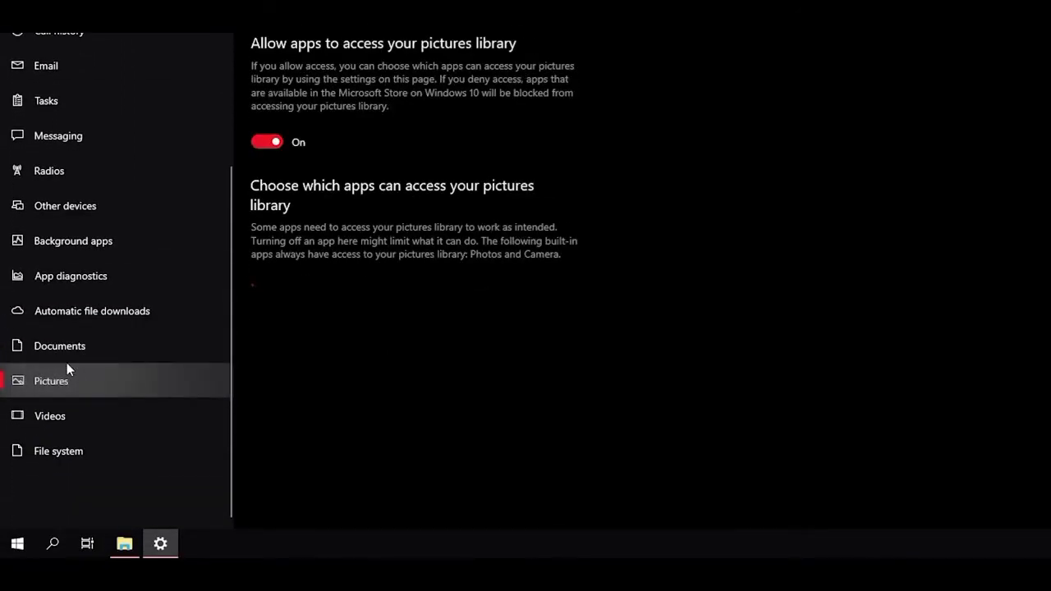
{"action": "left_click", "coordinate": [75, 417]}
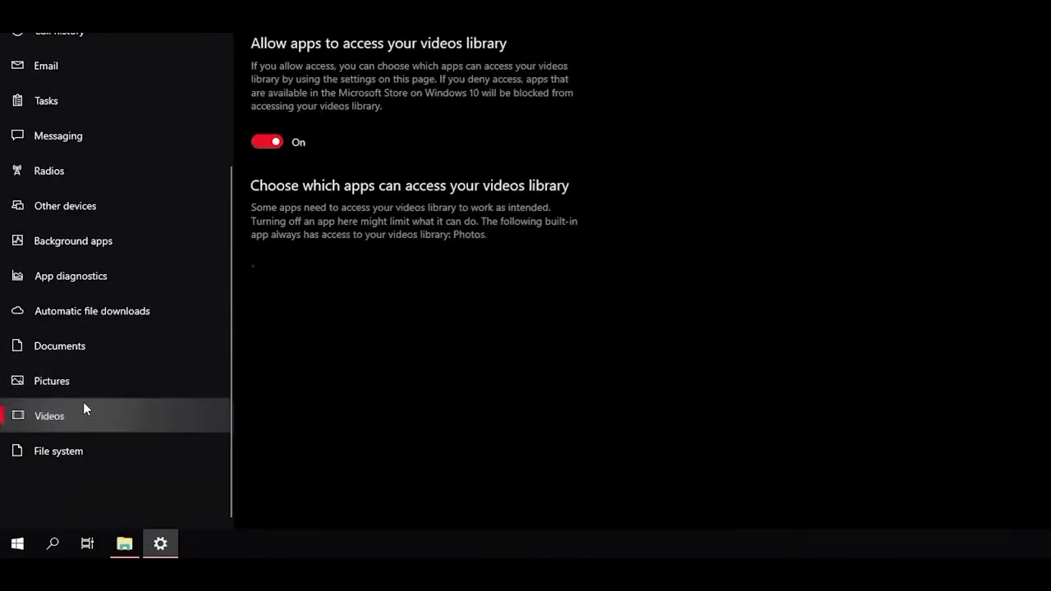
{"action": "left_click", "coordinate": [33, 453]}
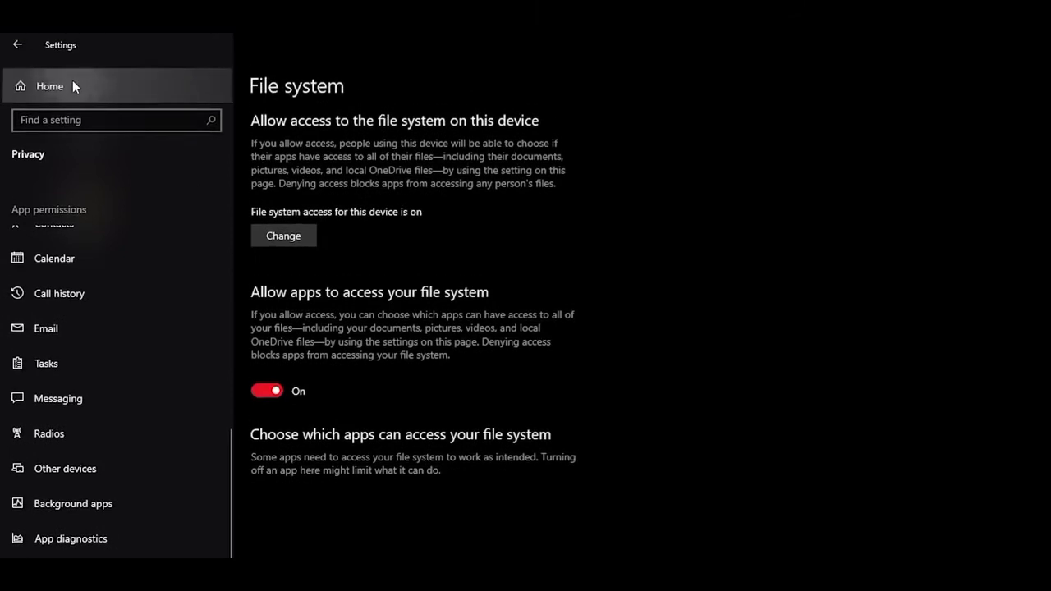
Turn off 'Allow downloads from other PCs' in Update & Security's Delivery Optimization settings
{"action": "left_click", "coordinate": [72, 82]}
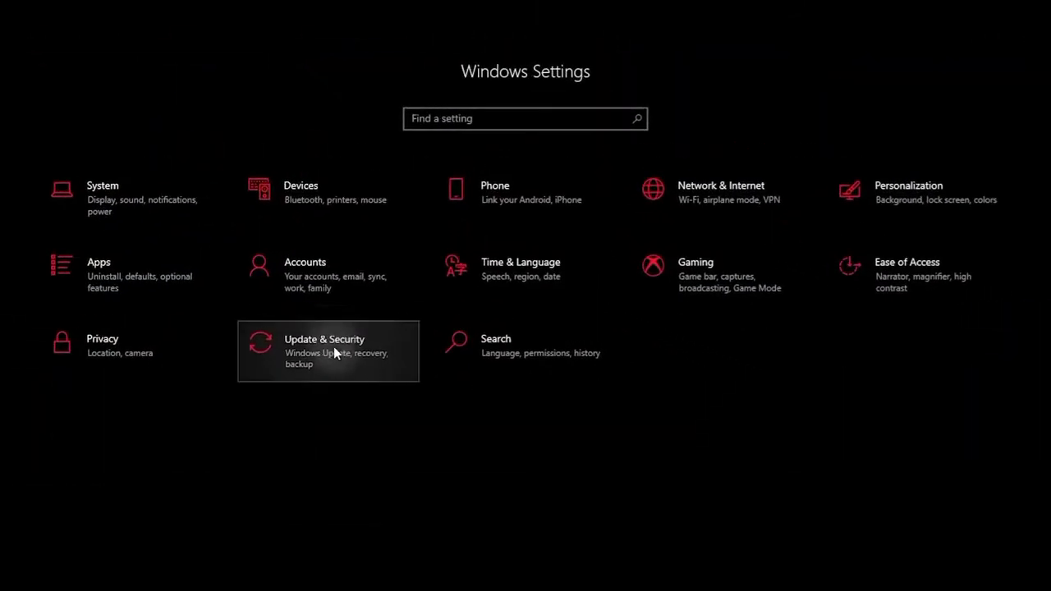
{"action": "left_click", "coordinate": [335, 351]}
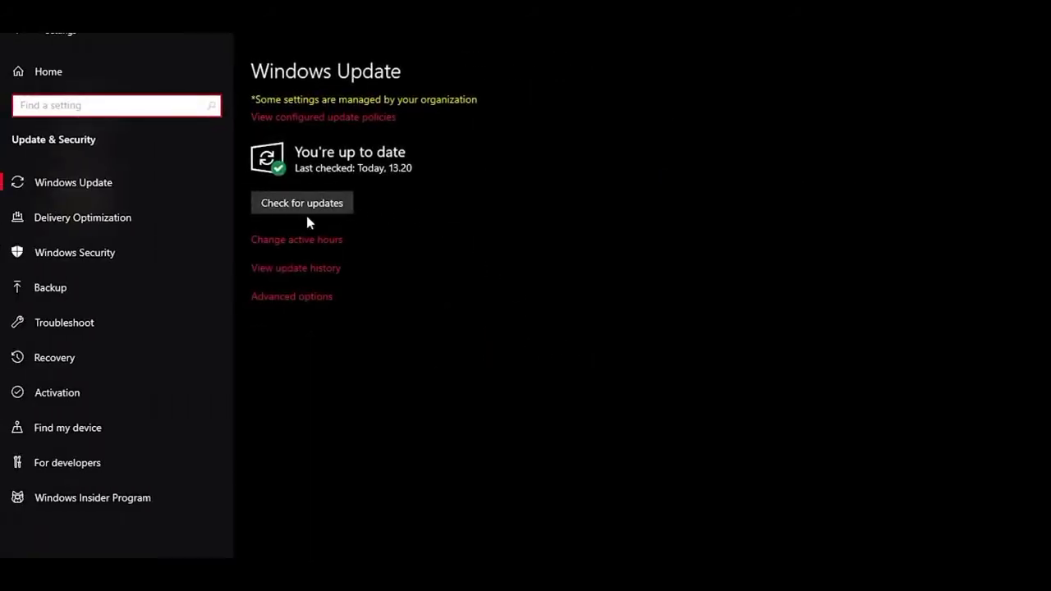
{"action": "left_click", "coordinate": [293, 298]}
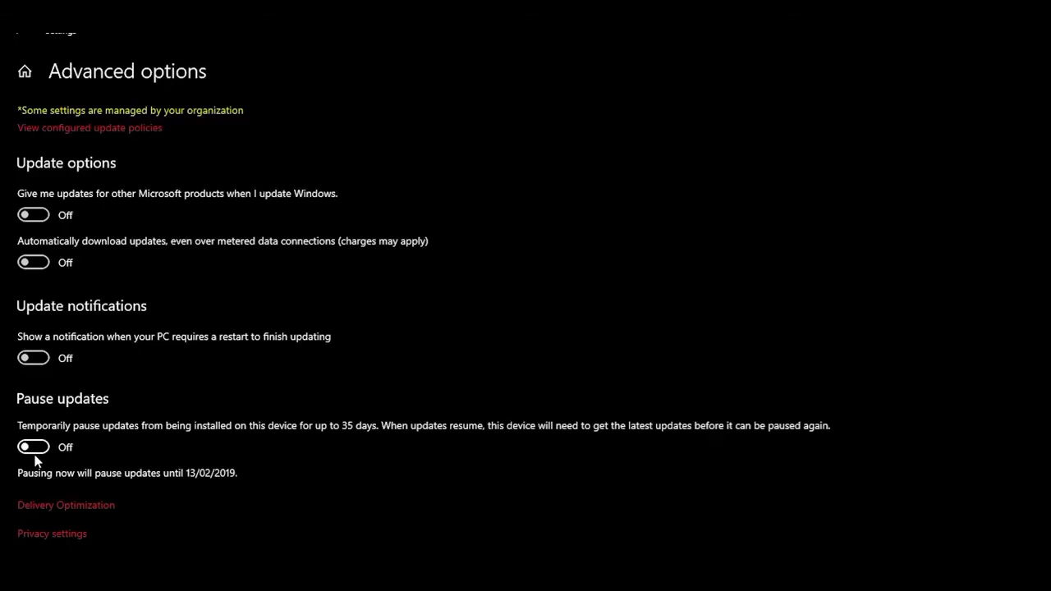
{"action": "left_click", "coordinate": [79, 506]}
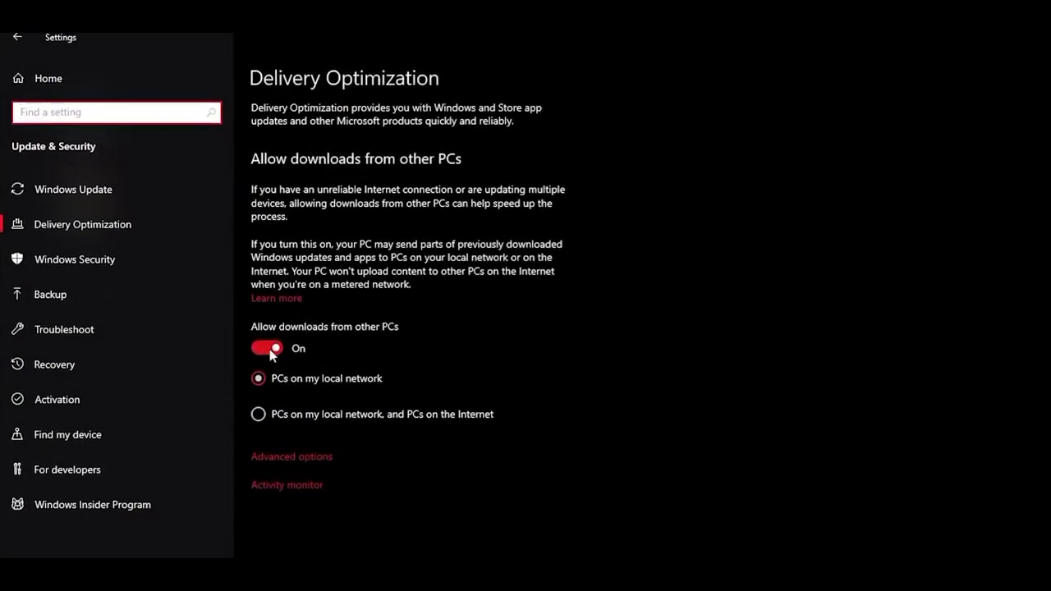
{"action": "left_click", "coordinate": [268, 358]}
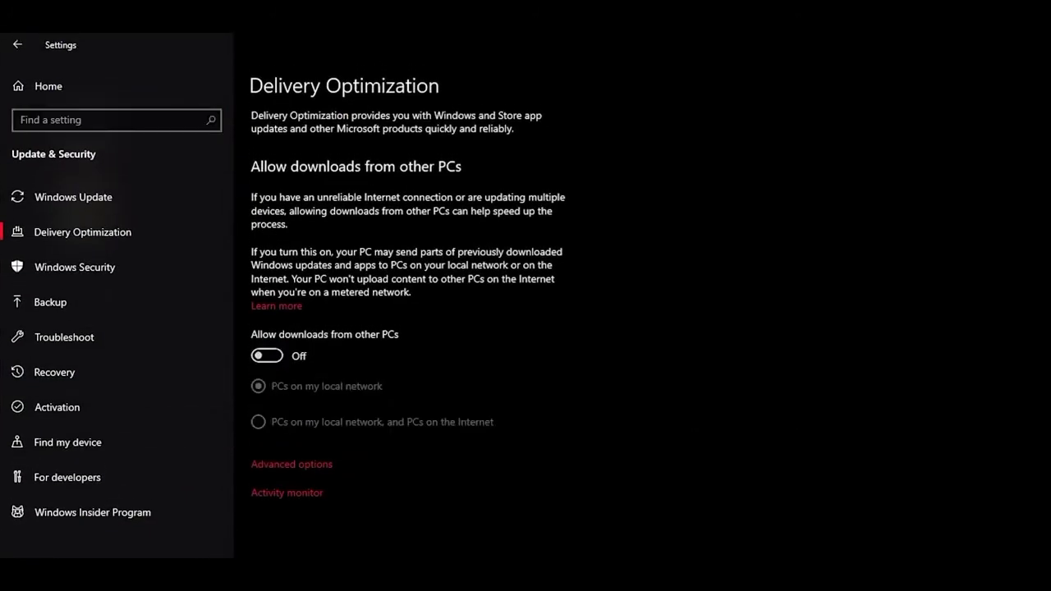
Go back through the update pages to the Settings home
{"action": "left_click", "coordinate": [24, 49]}
{"action": "left_click", "coordinate": [24, 48]}
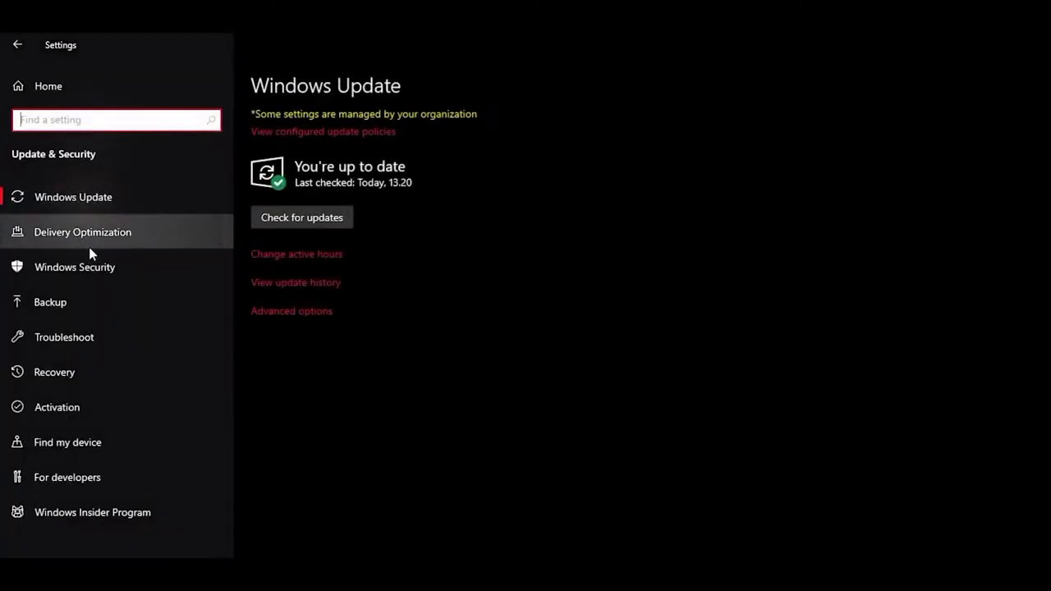
{"action": "left_click", "coordinate": [87, 84]}
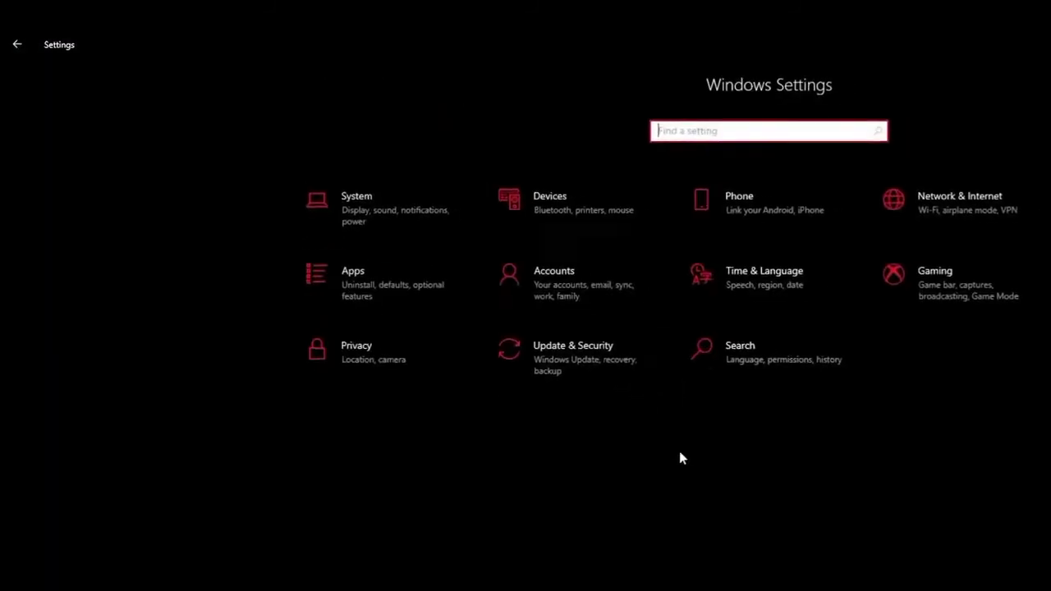
Close Settings and open Control Panel by searching 'control'
{"action": "left_click", "coordinate": [1034, 39]}
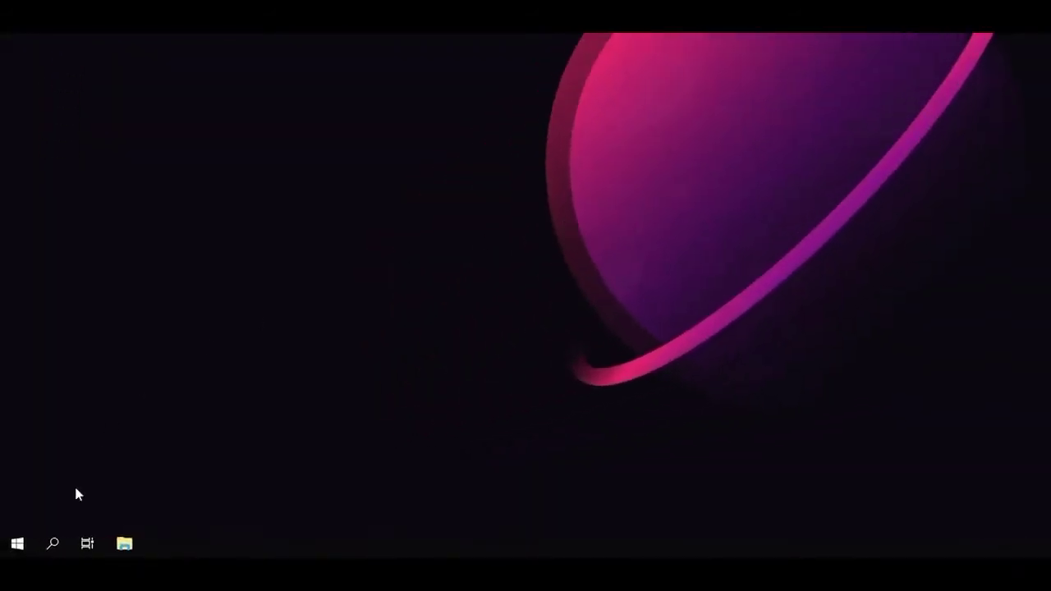
{"action": "left_click", "coordinate": [52, 542]}
{"action": "type", "text": "co"}
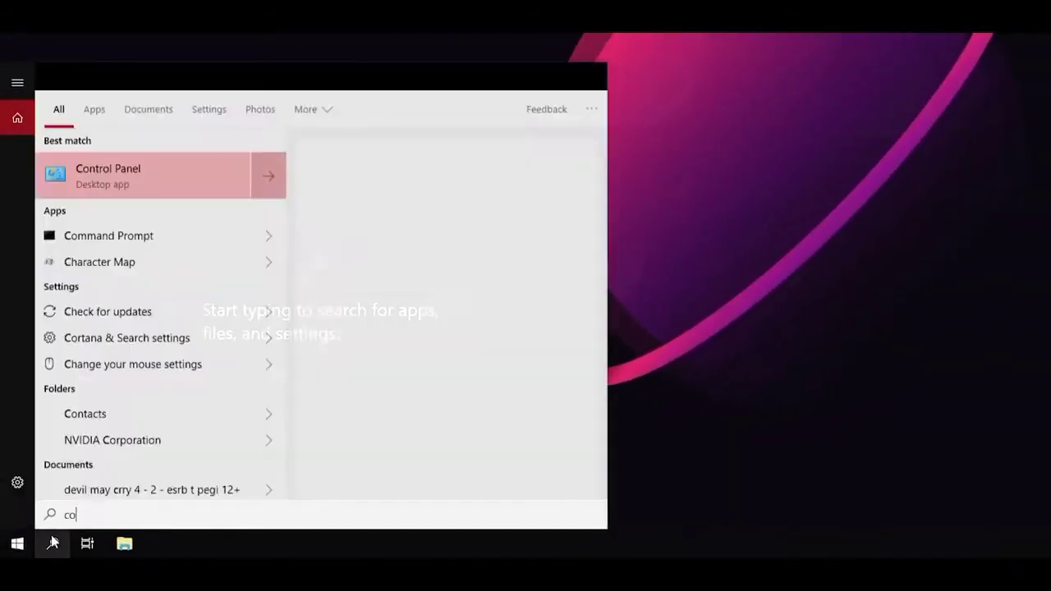
{"action": "type", "text": "ntrol"}
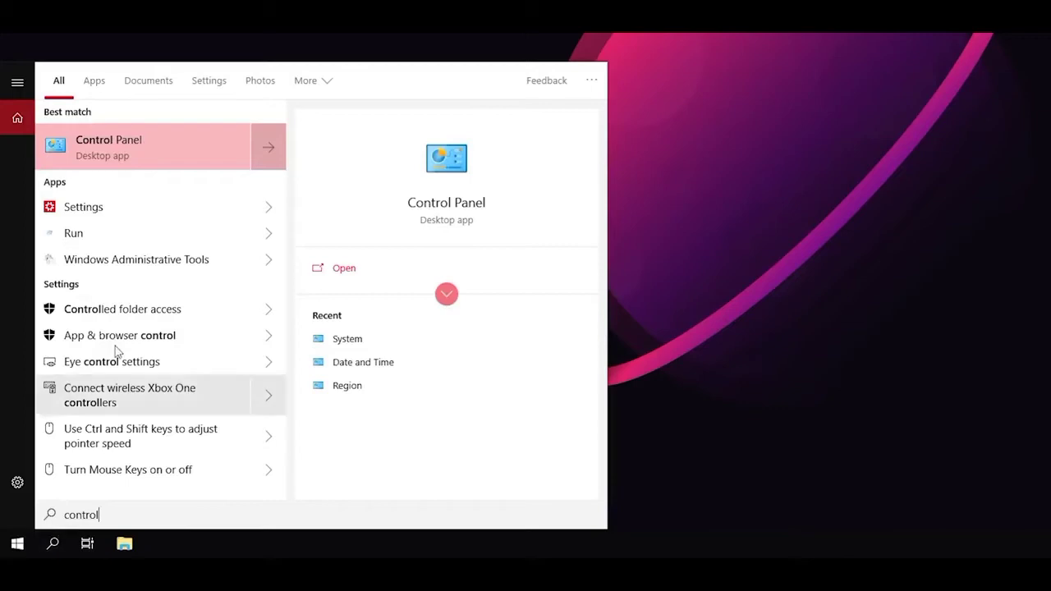
{"action": "left_click", "coordinate": [124, 146]}
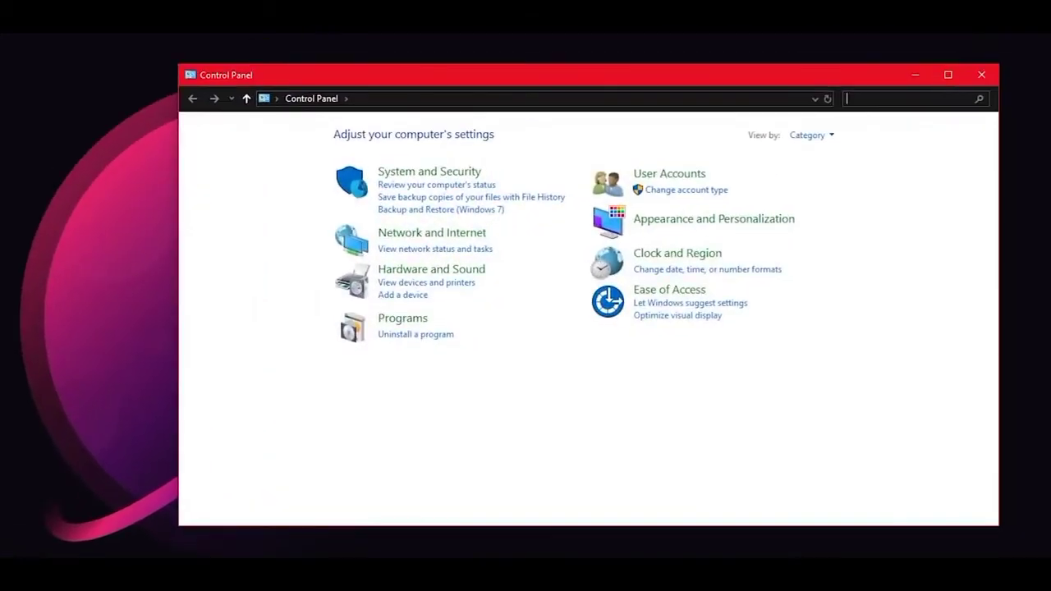
Go to System and Security > System > Advanced system settings and open Performance settings
{"action": "left_click", "coordinate": [419, 171]}
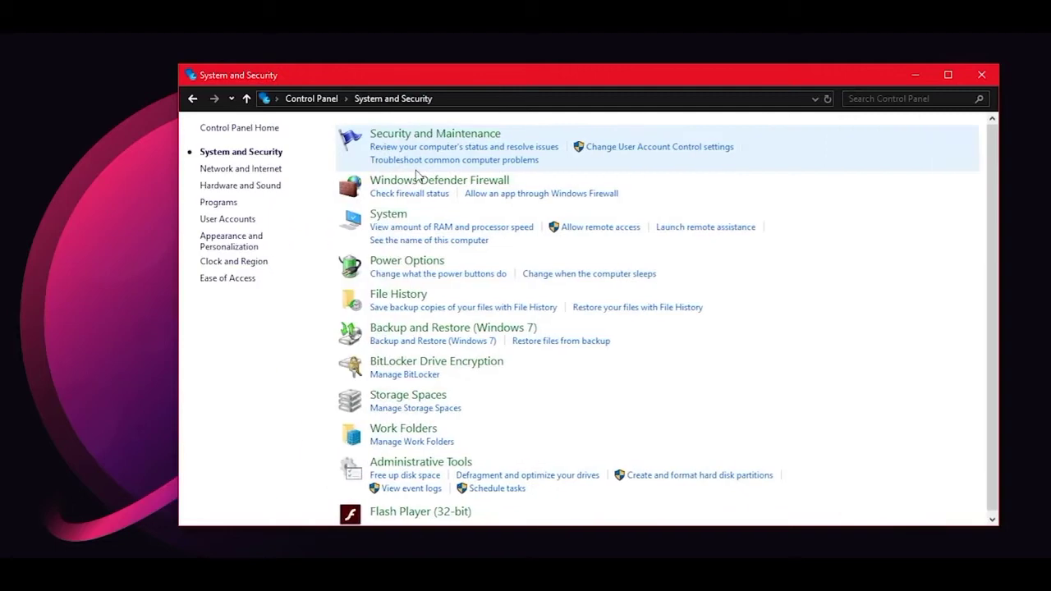
{"action": "left_click", "coordinate": [391, 216]}
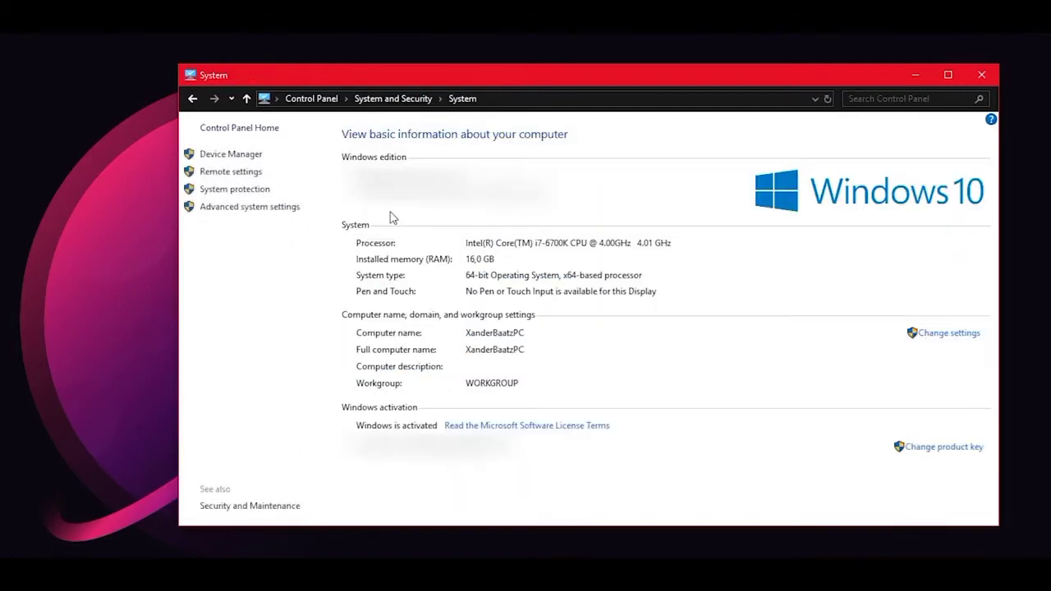
{"action": "left_click", "coordinate": [238, 208]}
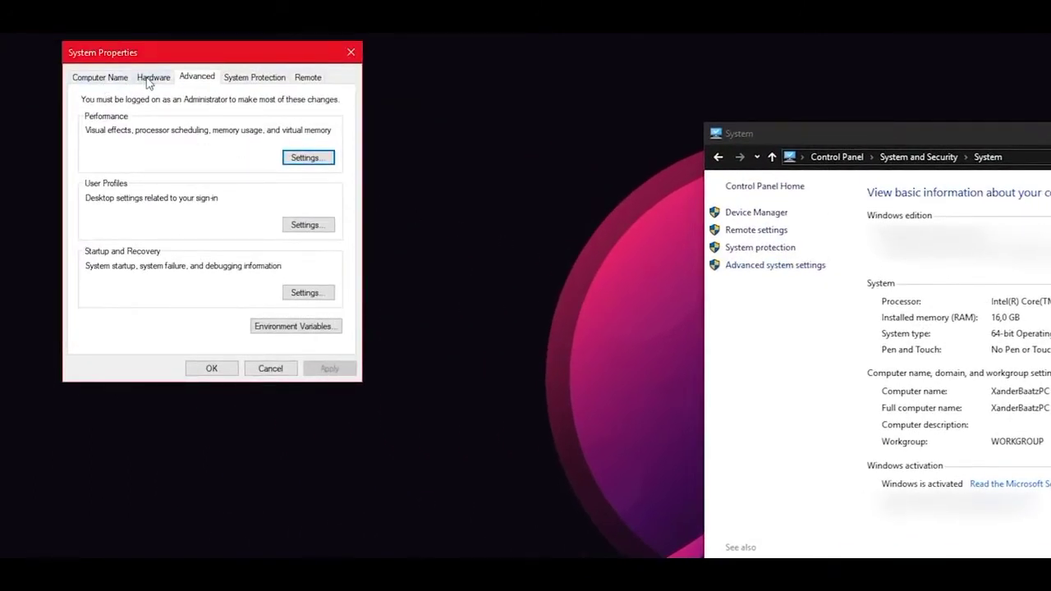
{"action": "left_click", "coordinate": [307, 159]}
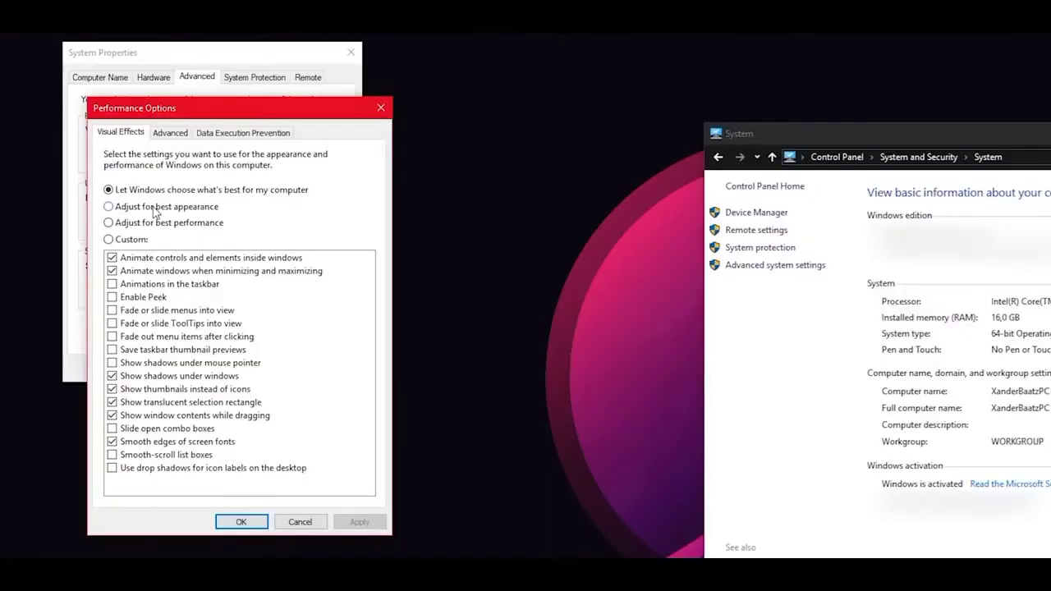
Turn off automatic paging file management in Virtual Memory, then select drive D:
{"action": "left_click", "coordinate": [170, 135]}
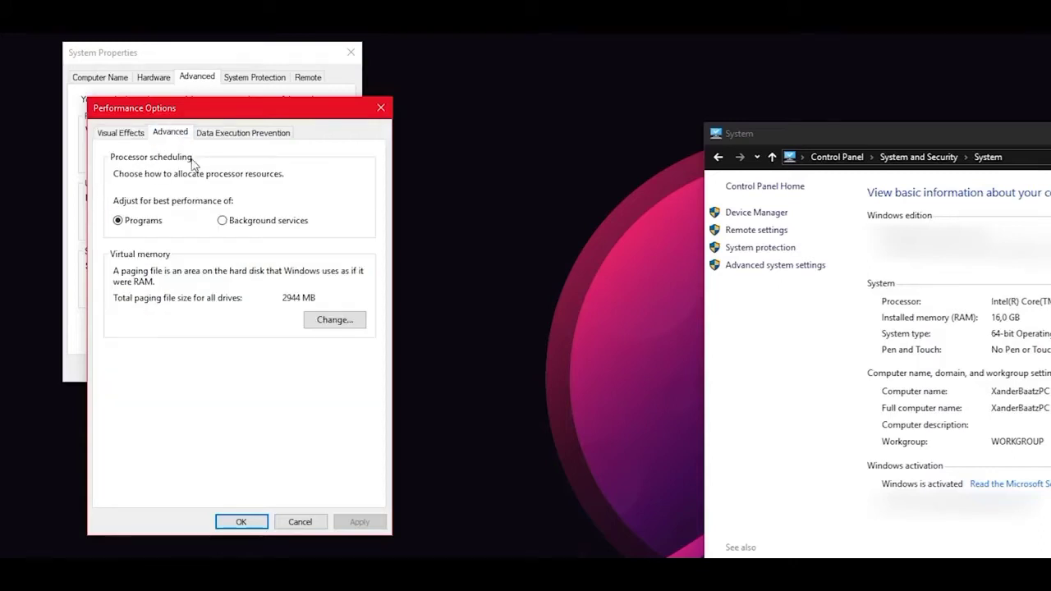
{"action": "left_click", "coordinate": [331, 323]}
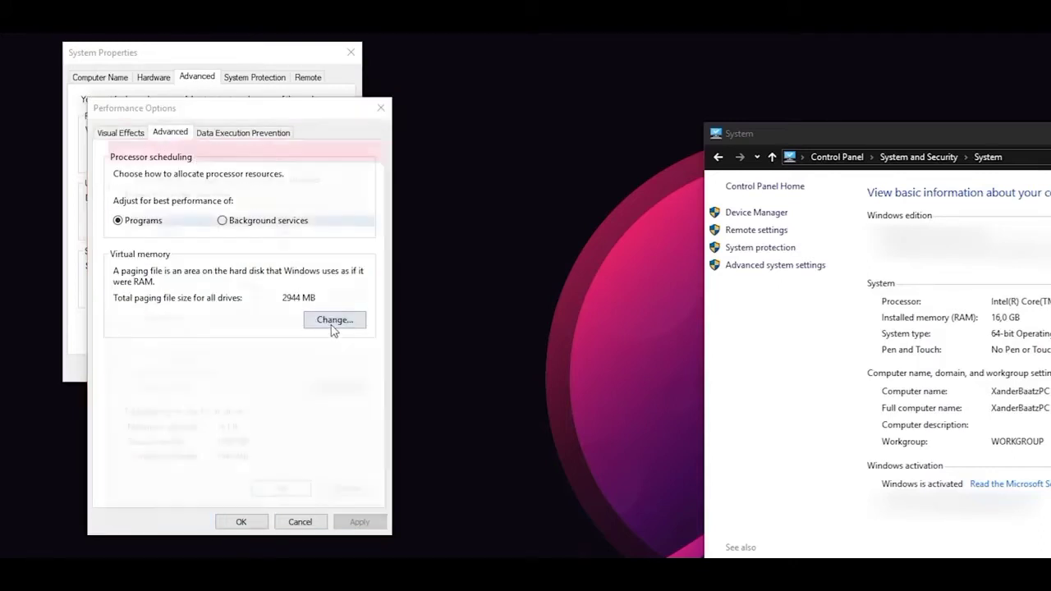
{"action": "left_click", "coordinate": [136, 174]}
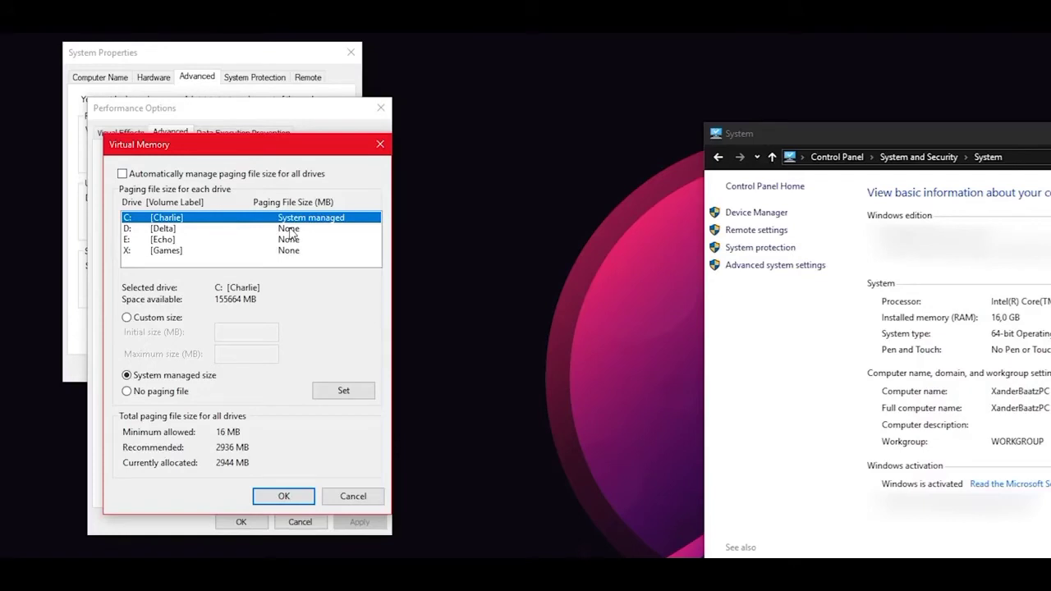
{"action": "left_click", "coordinate": [291, 230]}
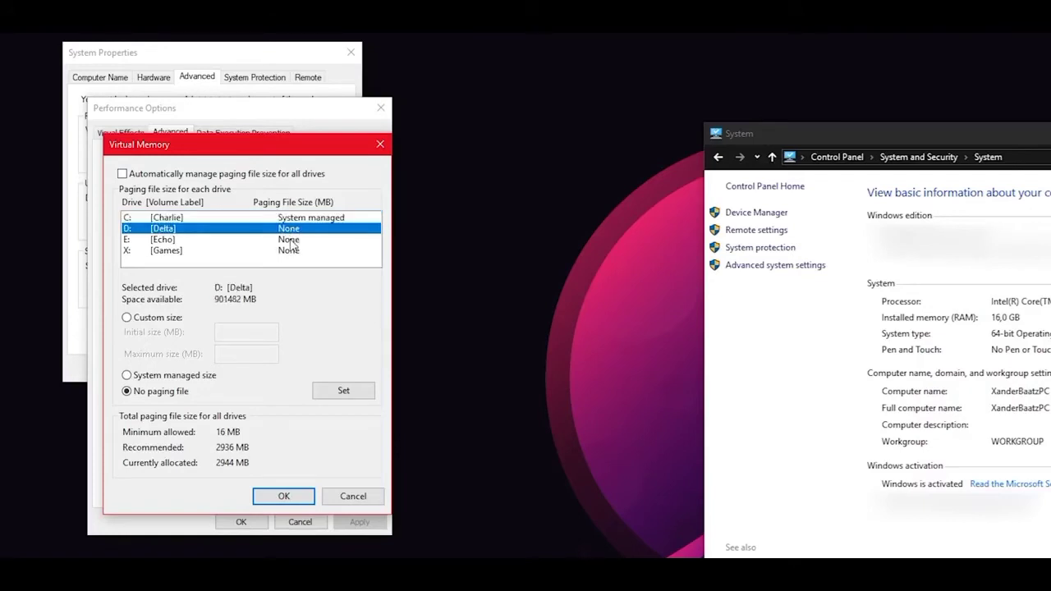
Set drives X:, E: and D: to No paging file
{"action": "left_click", "coordinate": [291, 240]}
{"action": "left_click", "coordinate": [291, 252]}
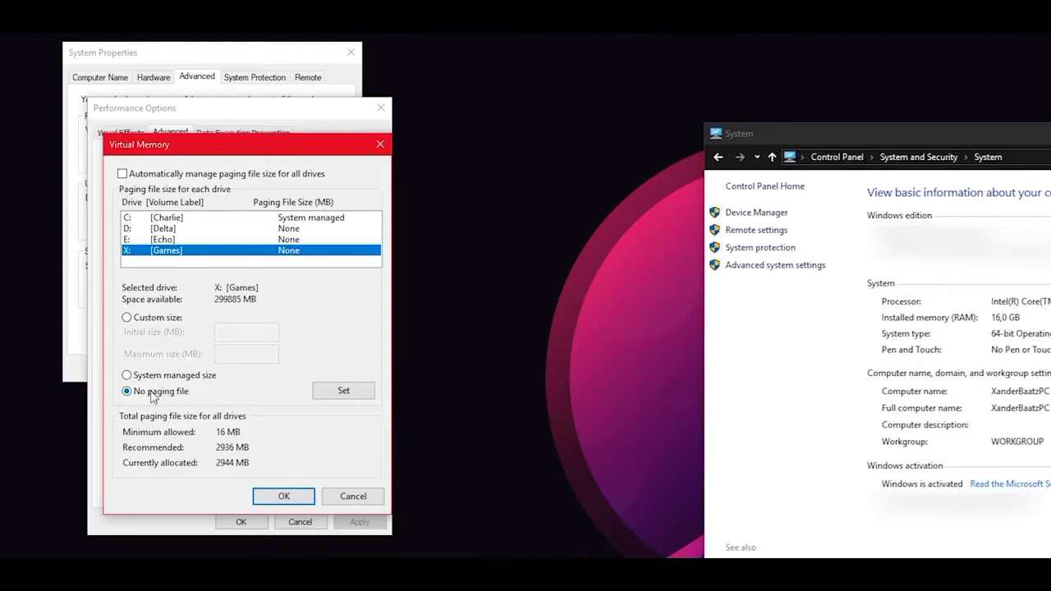
{"action": "left_click", "coordinate": [343, 392]}
{"action": "left_click", "coordinate": [291, 240]}
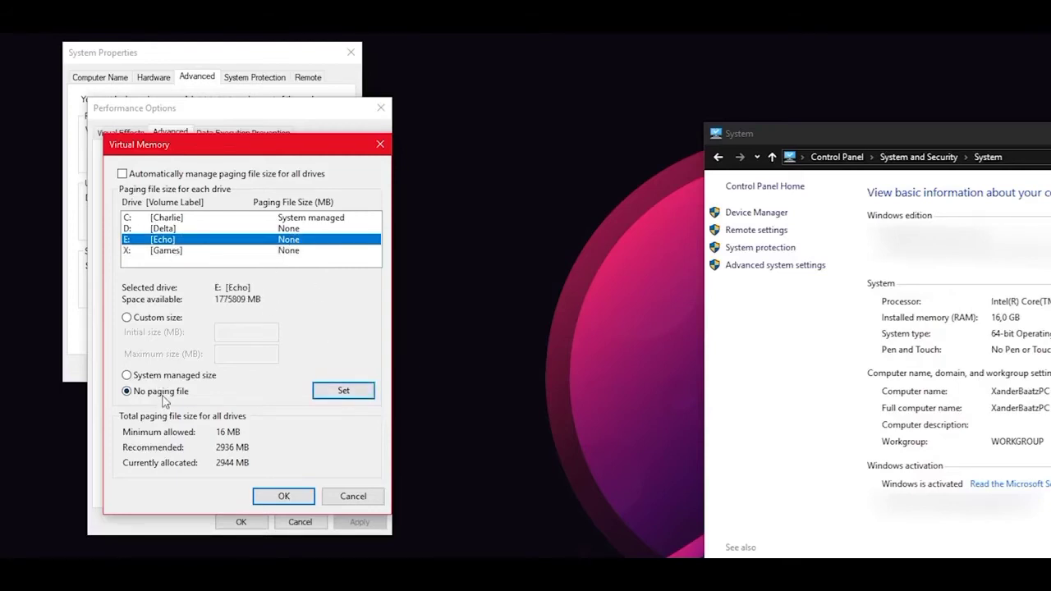
{"action": "left_click", "coordinate": [343, 391]}
{"action": "left_click", "coordinate": [297, 229]}
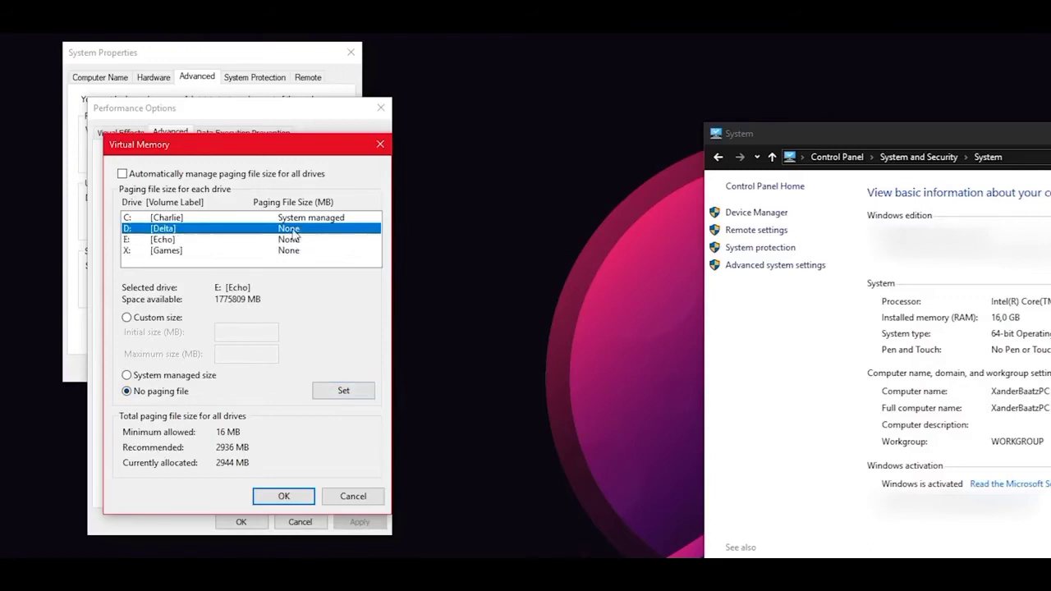
{"action": "left_click", "coordinate": [342, 391]}
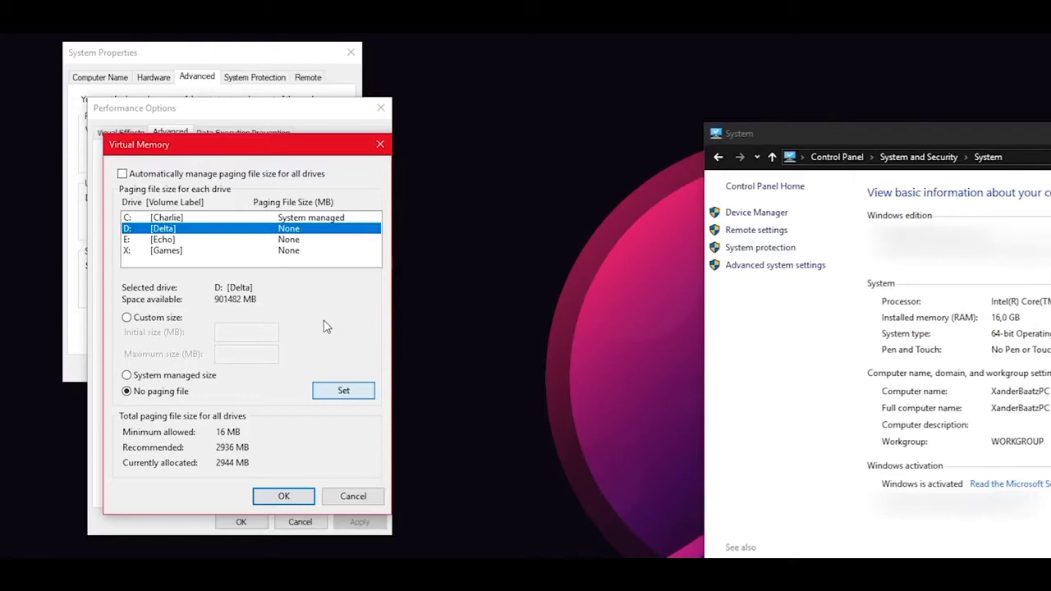
Keep C: system managed, confirm the Virtual Memory changes and acknowledge the restart notice
{"action": "left_click", "coordinate": [215, 218]}
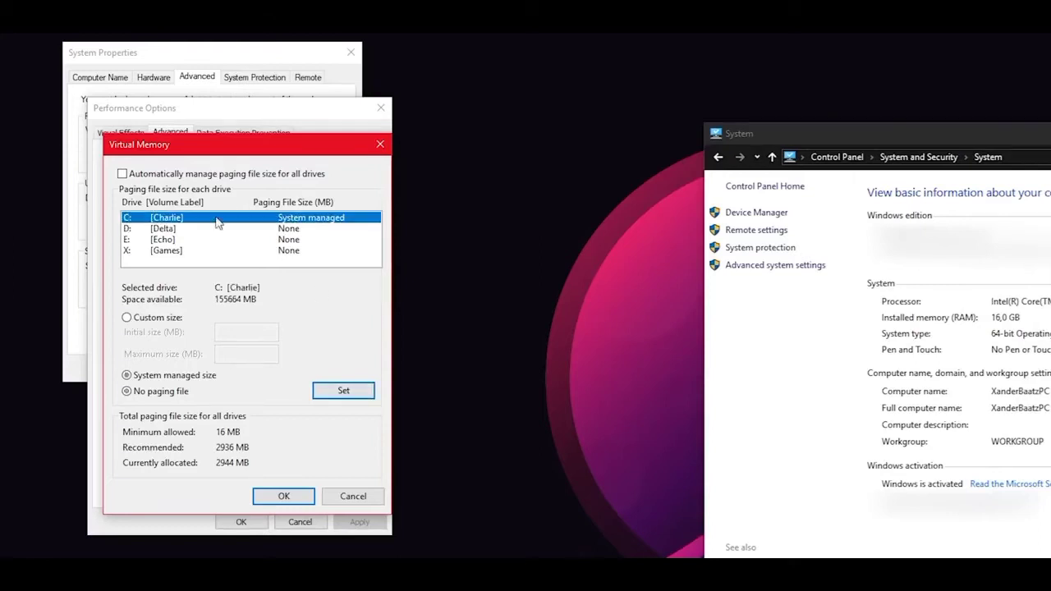
{"action": "left_click", "coordinate": [185, 228]}
{"action": "left_click", "coordinate": [342, 391]}
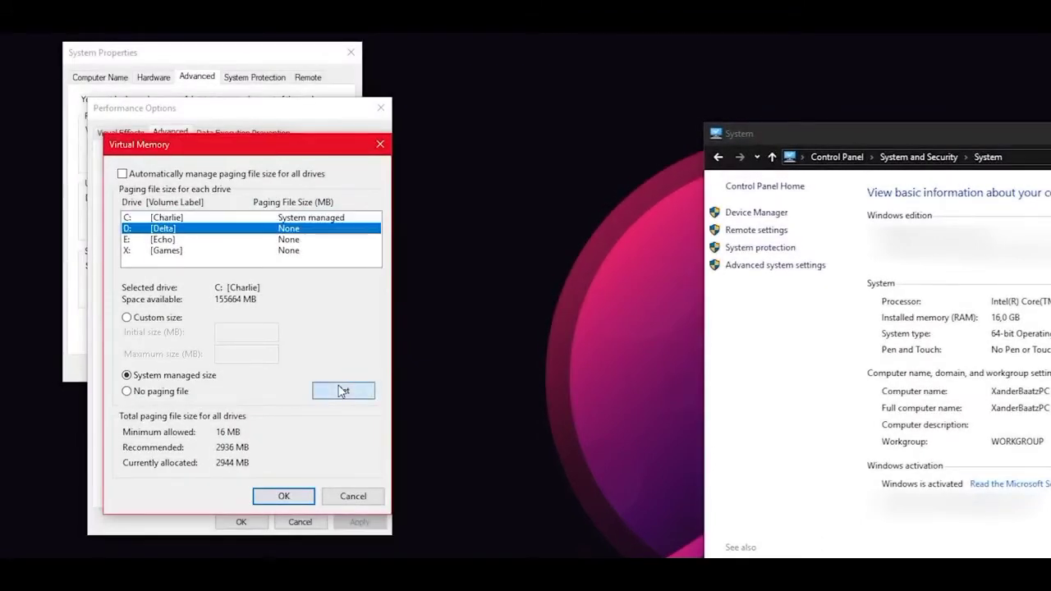
{"action": "left_click", "coordinate": [179, 219]}
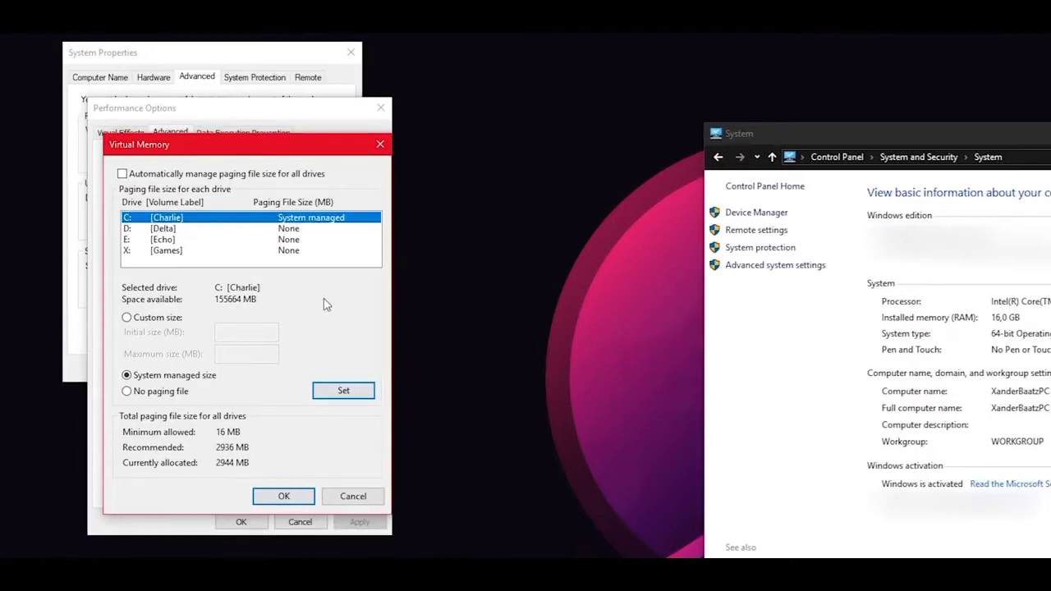
{"action": "left_click", "coordinate": [286, 496]}
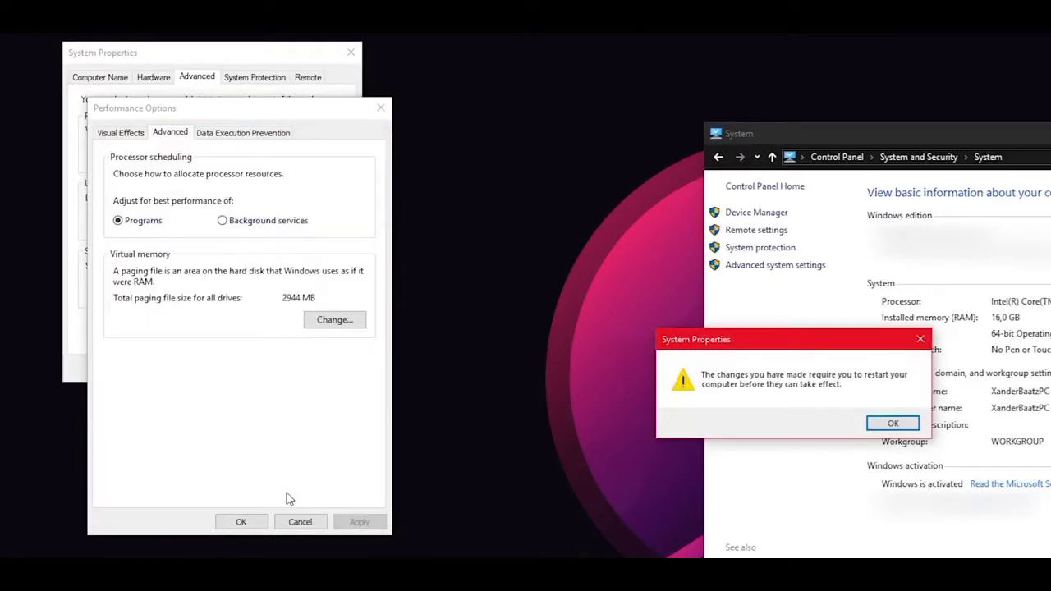
{"action": "left_click", "coordinate": [893, 423]}
Apply the Performance Options changes, check the DEP tab, and close with OK
{"action": "left_click", "coordinate": [358, 522]}
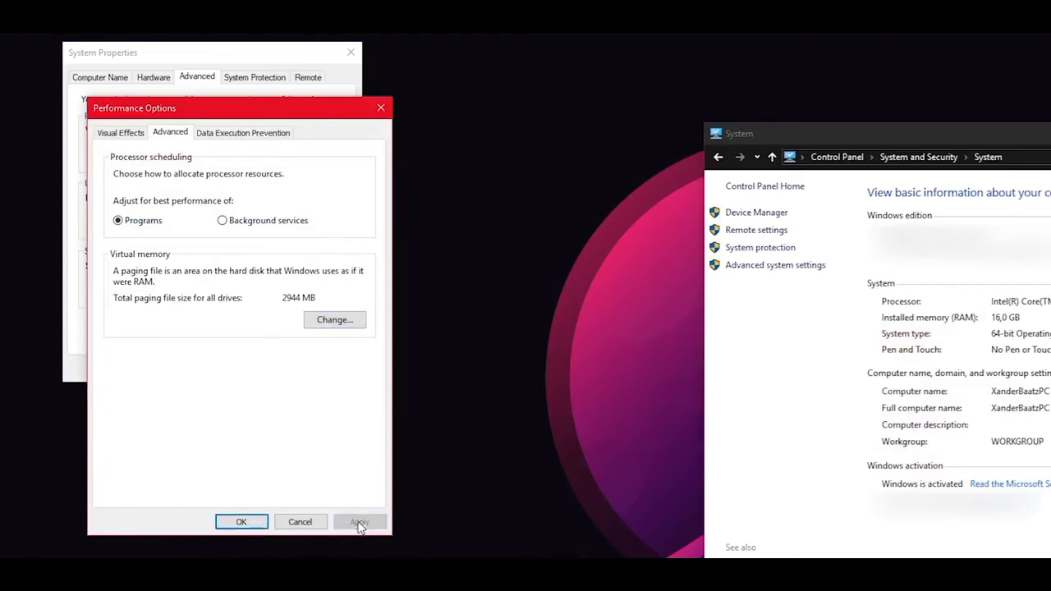
{"action": "left_click", "coordinate": [244, 134]}
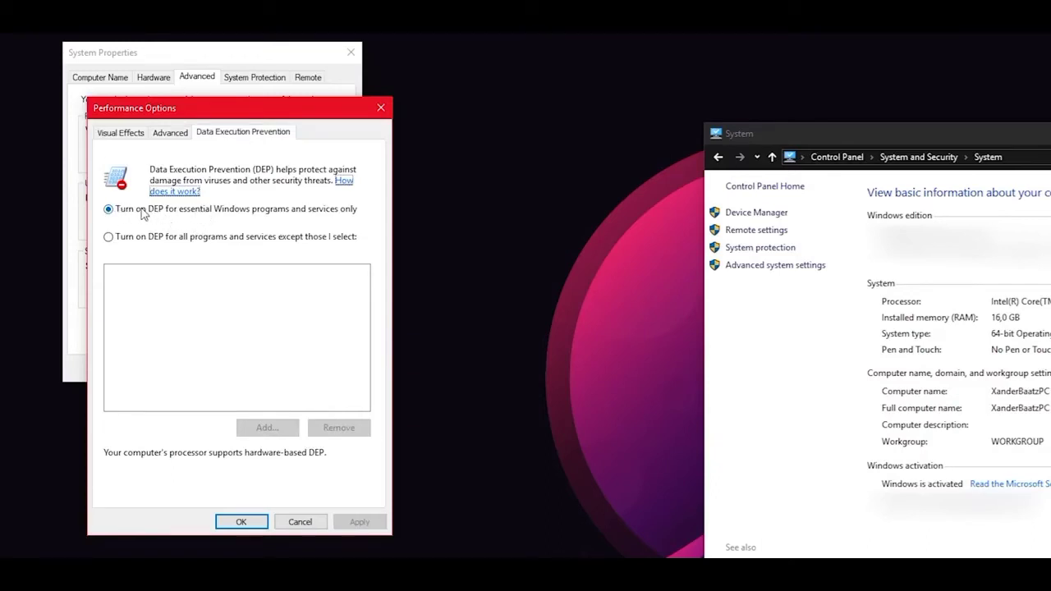
{"action": "left_click", "coordinate": [239, 523]}
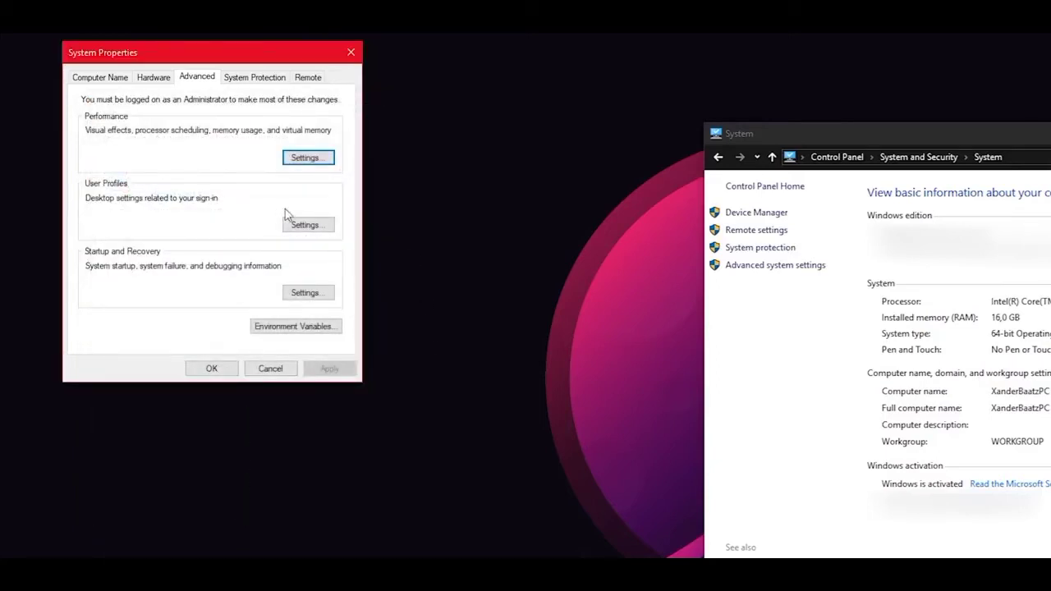
Turn off 'Time to display list of operating systems' in Startup and Recovery
{"action": "left_click", "coordinate": [301, 298]}
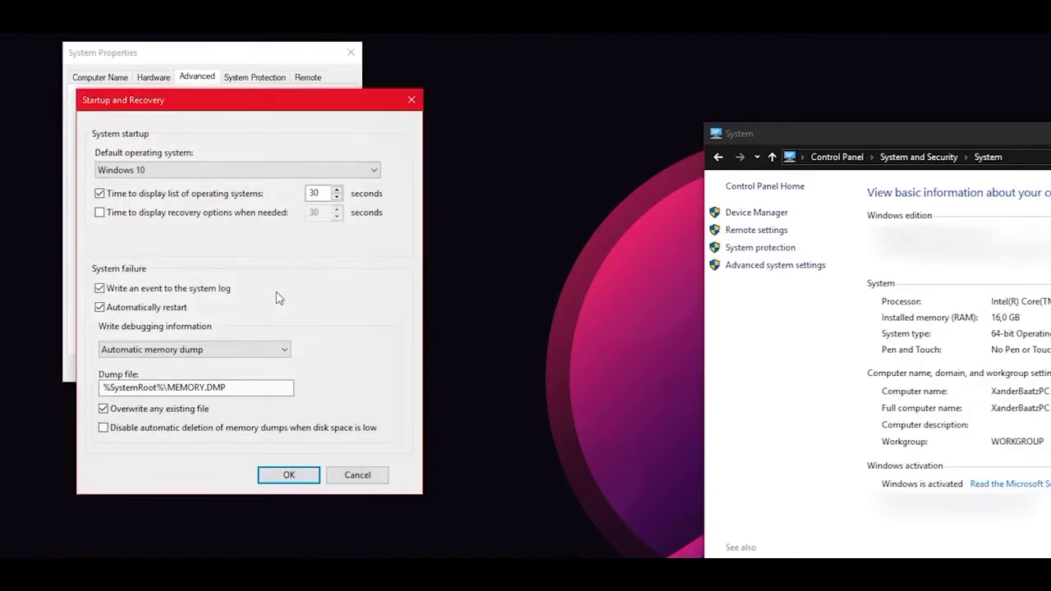
{"action": "left_click", "coordinate": [187, 195]}
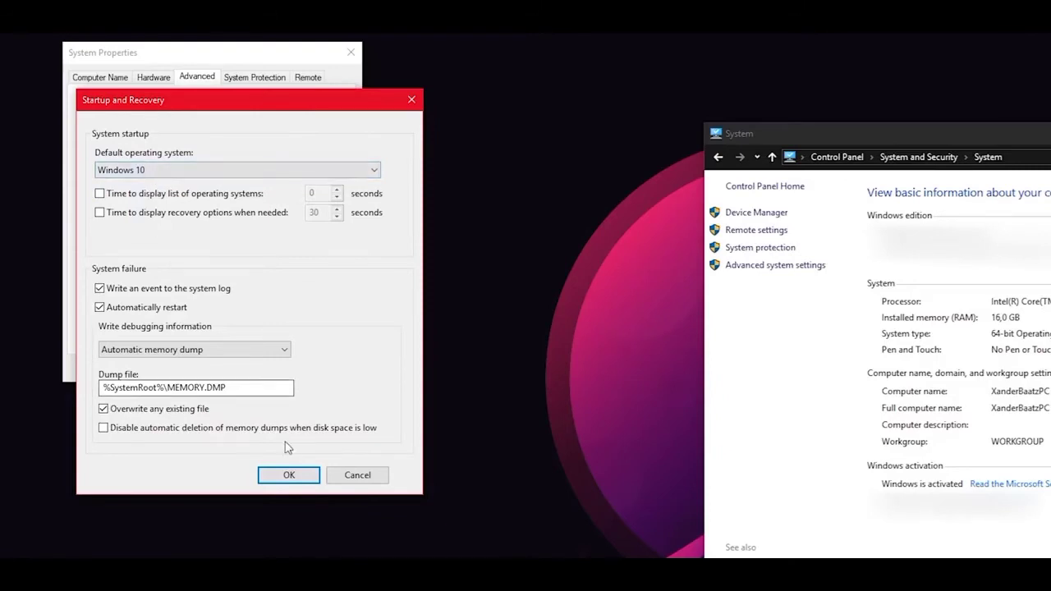
{"action": "left_click", "coordinate": [289, 476]}
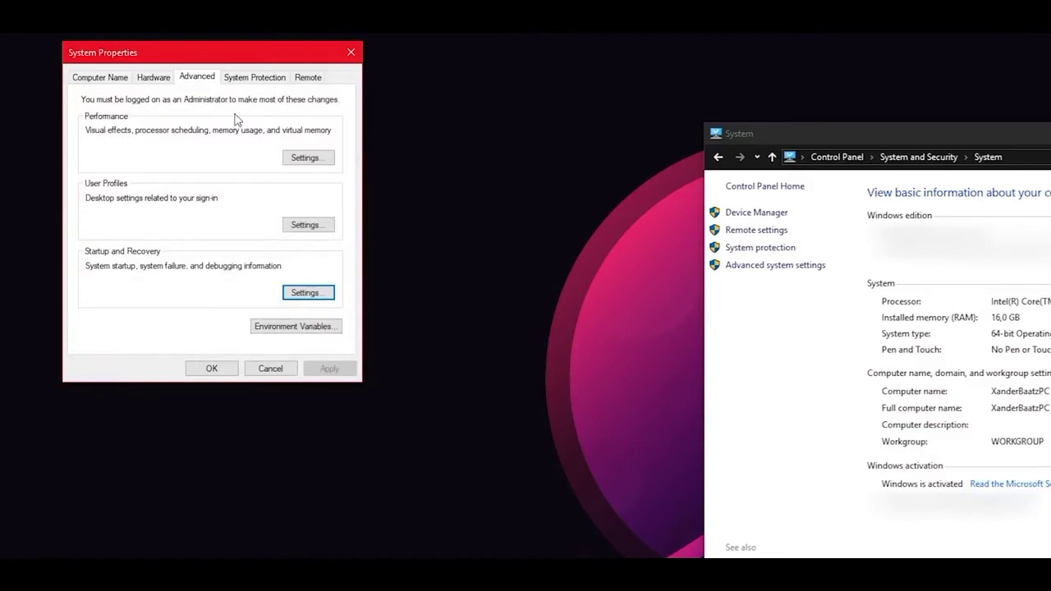
Disallow remote control of this computer in the Remote Assistance advanced settings
{"action": "left_click", "coordinate": [307, 79]}
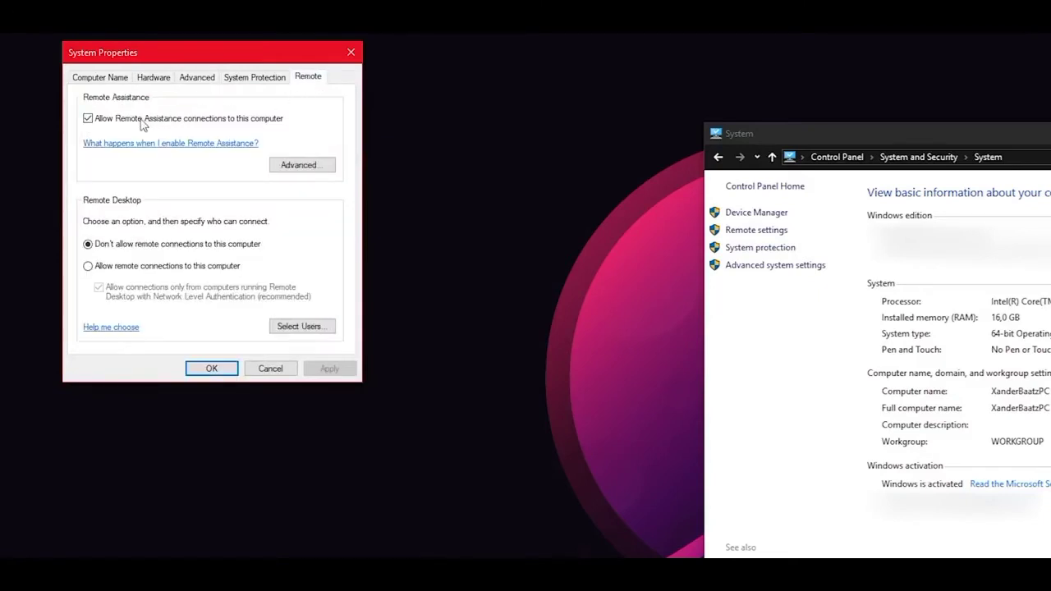
{"action": "left_click", "coordinate": [301, 165]}
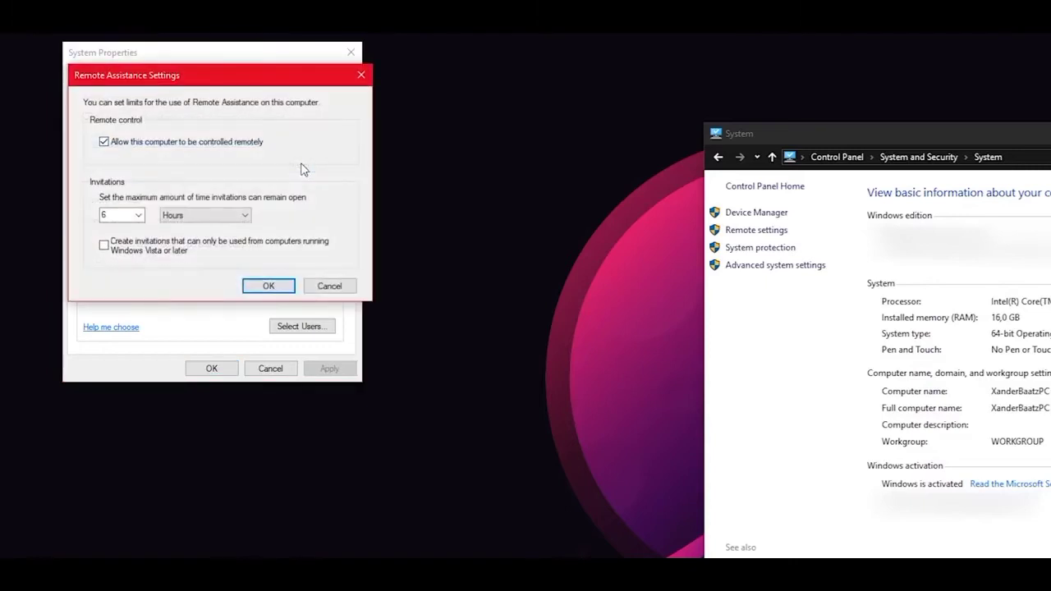
{"action": "left_click", "coordinate": [124, 143]}
{"action": "left_click", "coordinate": [268, 286]}
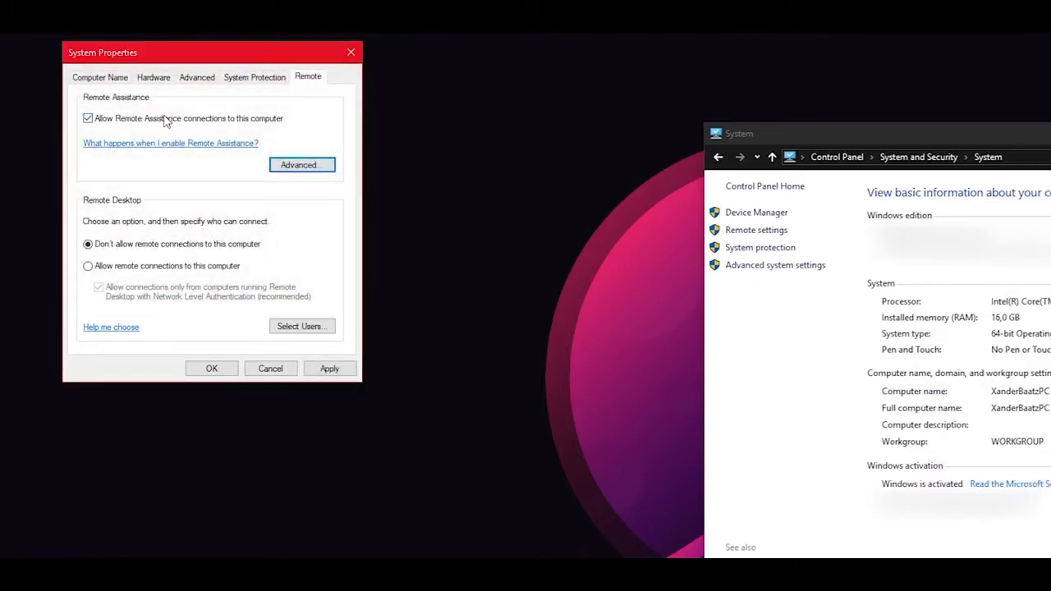
Turn off Remote Assistance connections, save System Properties, and choose Restart Later
{"action": "left_click", "coordinate": [166, 120]}
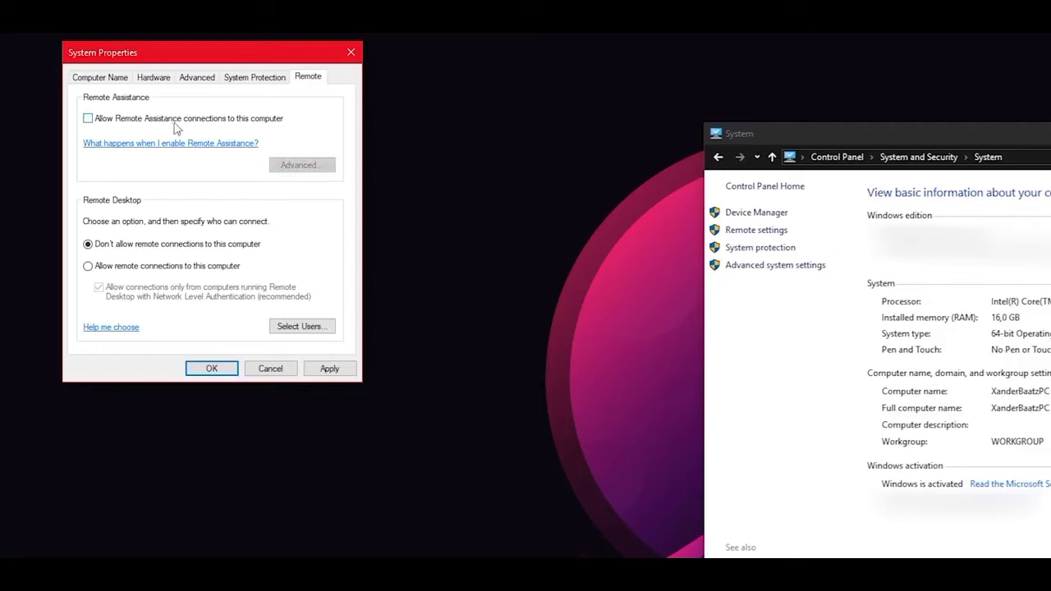
{"action": "left_click", "coordinate": [329, 369]}
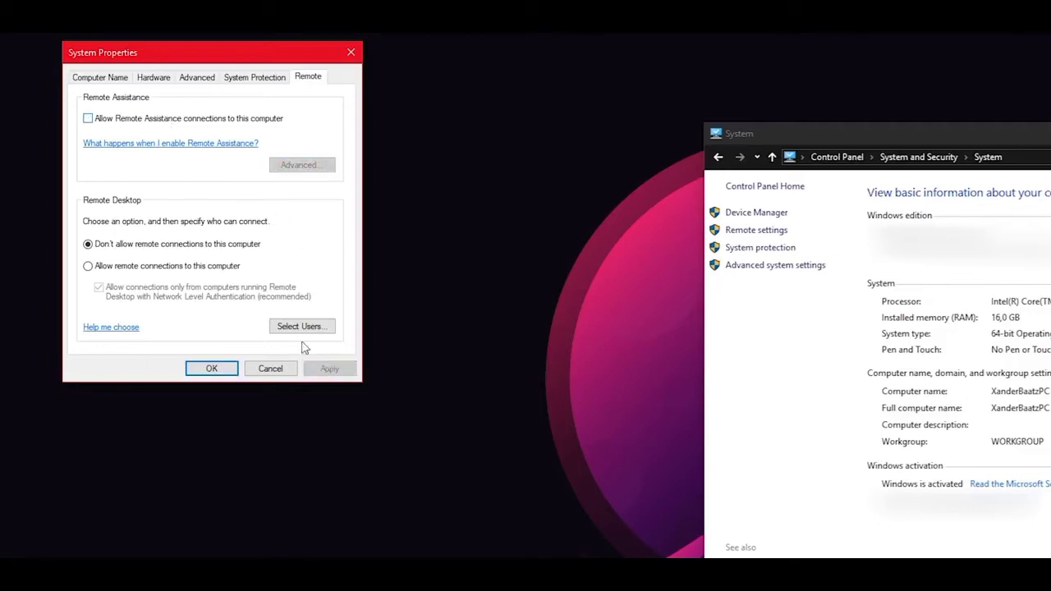
{"action": "left_click", "coordinate": [211, 368]}
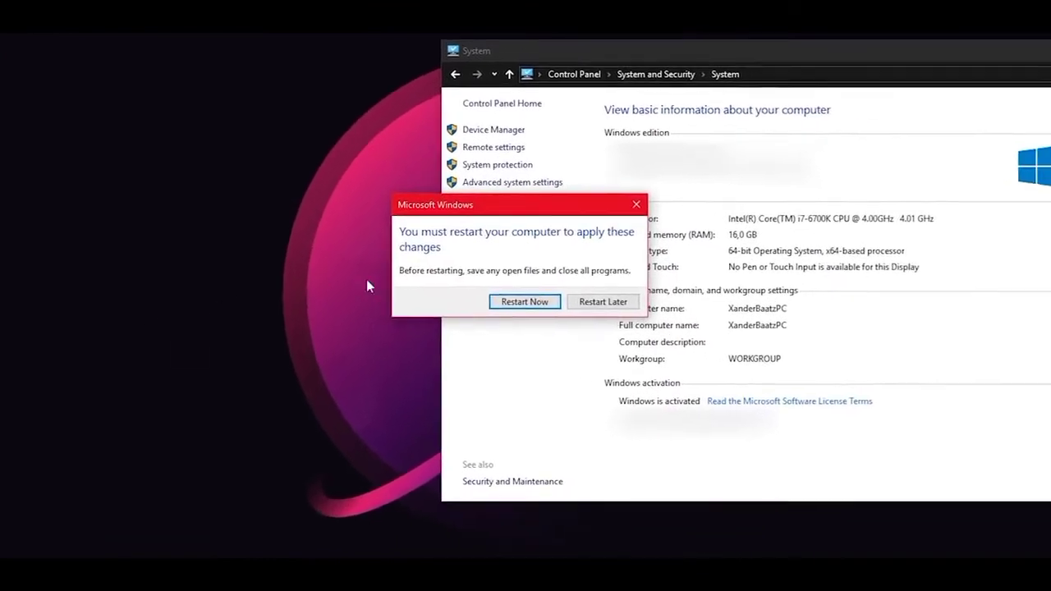
{"action": "left_click", "coordinate": [607, 305]}
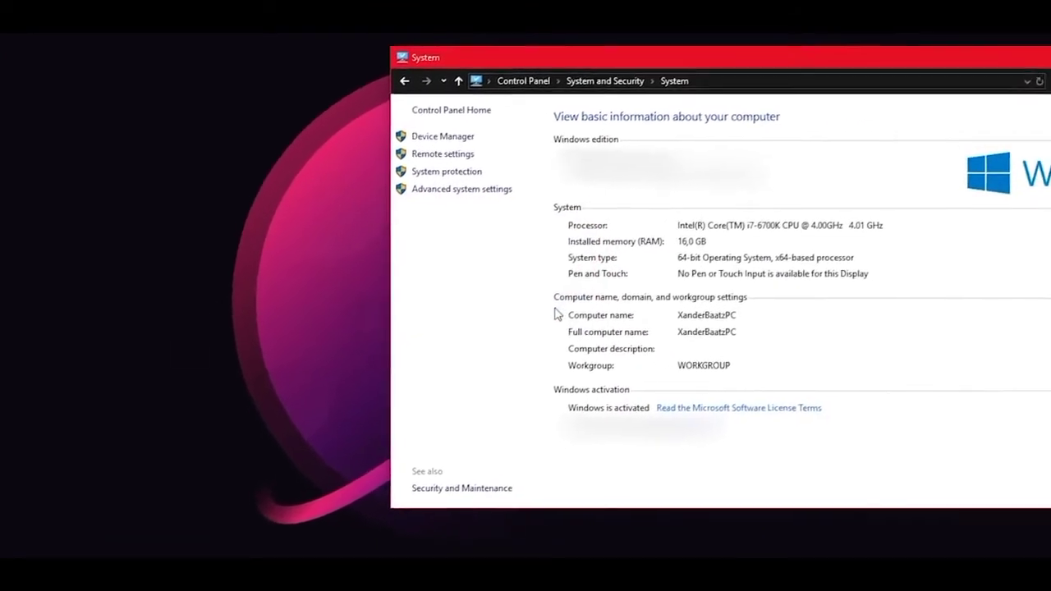
In Ease of Access Center, turn off 'Always read this section aloud' and 'Always scan this section'
{"action": "left_click", "coordinate": [453, 100]}
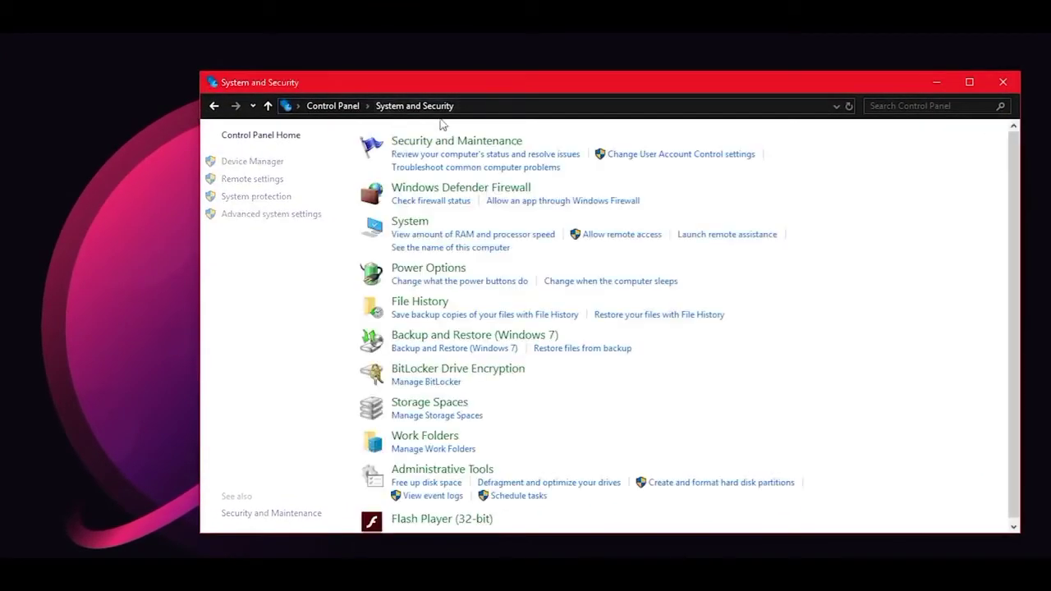
{"action": "left_click", "coordinate": [334, 110]}
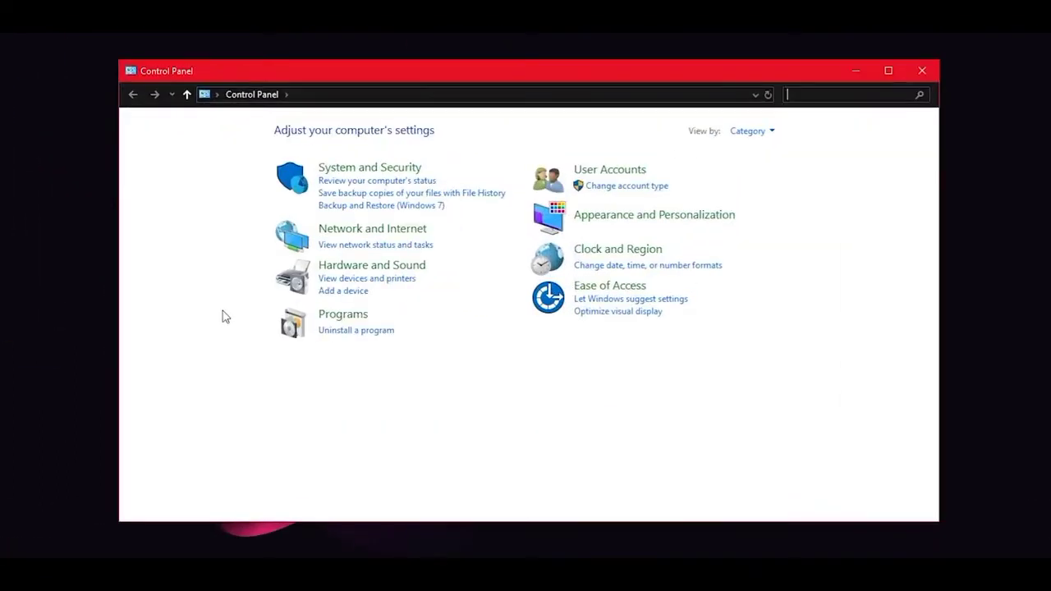
{"action": "left_click", "coordinate": [608, 288]}
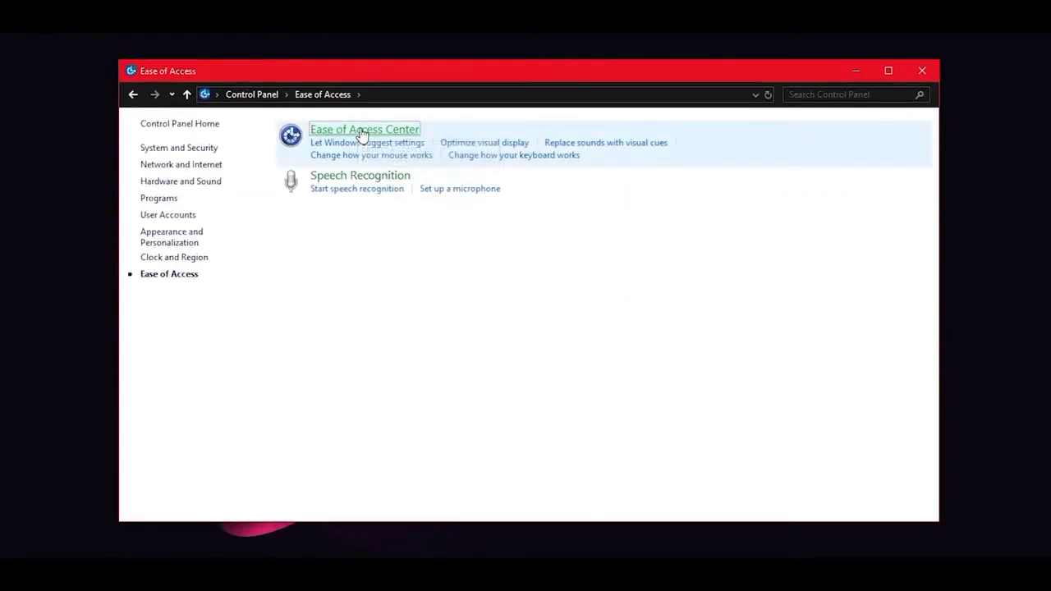
{"action": "left_click", "coordinate": [362, 131]}
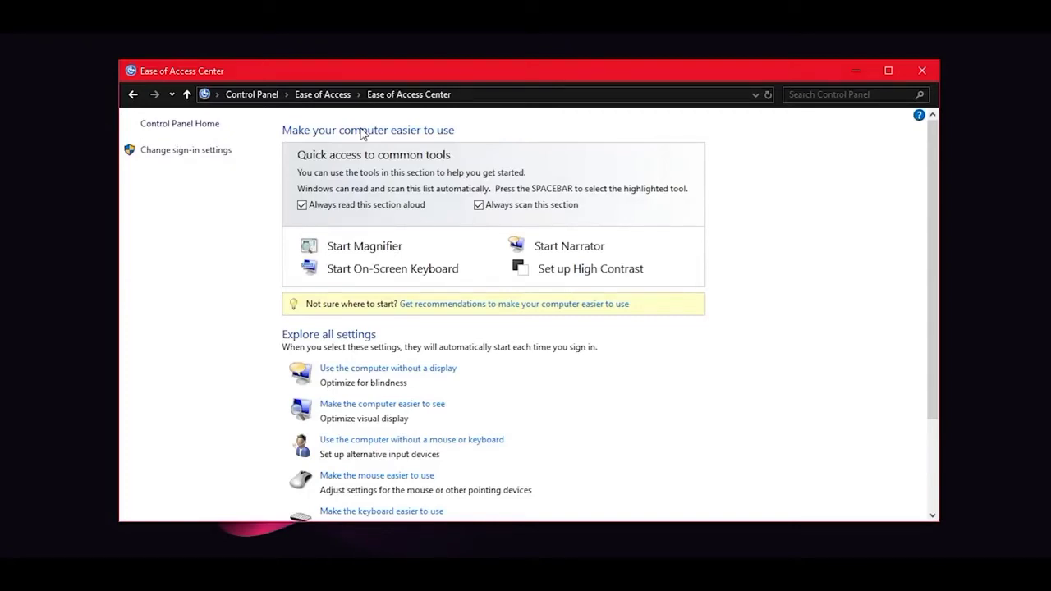
{"action": "left_click", "coordinate": [323, 205]}
{"action": "left_click", "coordinate": [478, 206]}
{"action": "scroll", "coordinate": [391, 231], "scroll_direction": "down", "scroll_amount": 3}
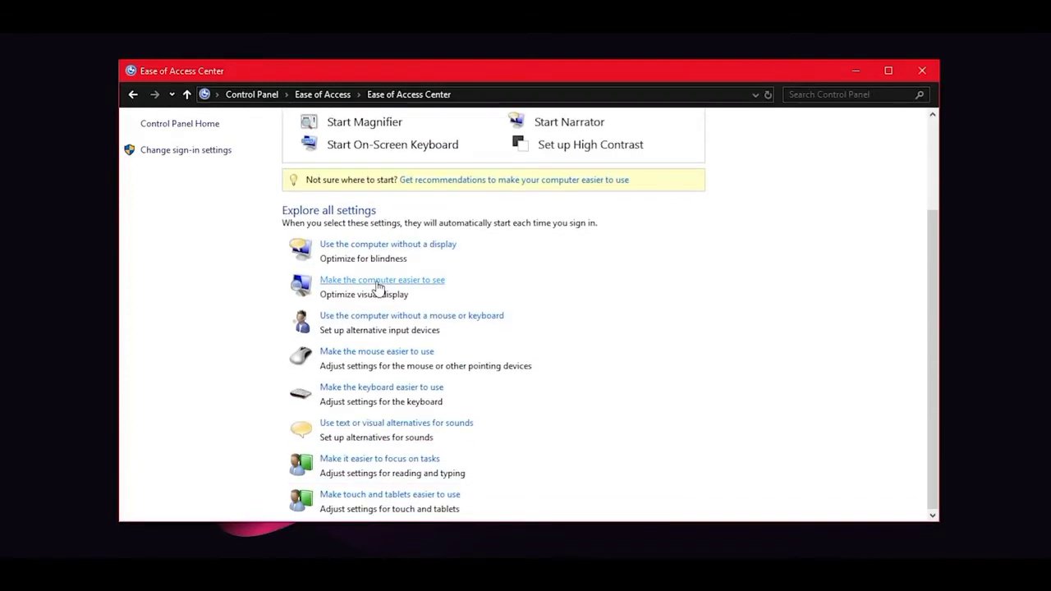
Disable the High Contrast ALT+SHIFT+PRINT SCREEN shortcut, keep background images, and save
{"action": "left_click", "coordinate": [379, 281]}
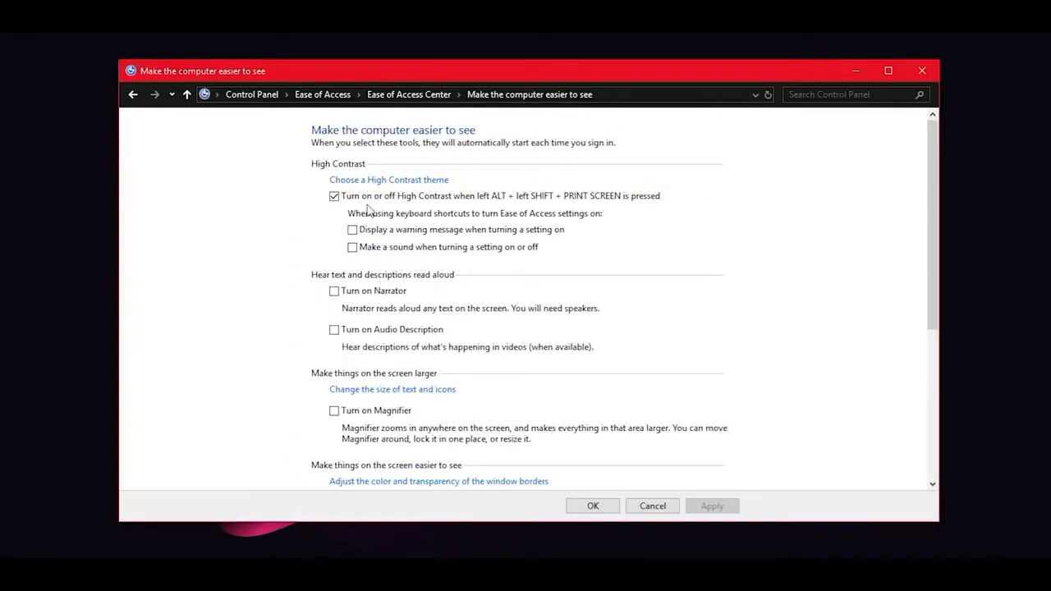
{"action": "left_click", "coordinate": [335, 196]}
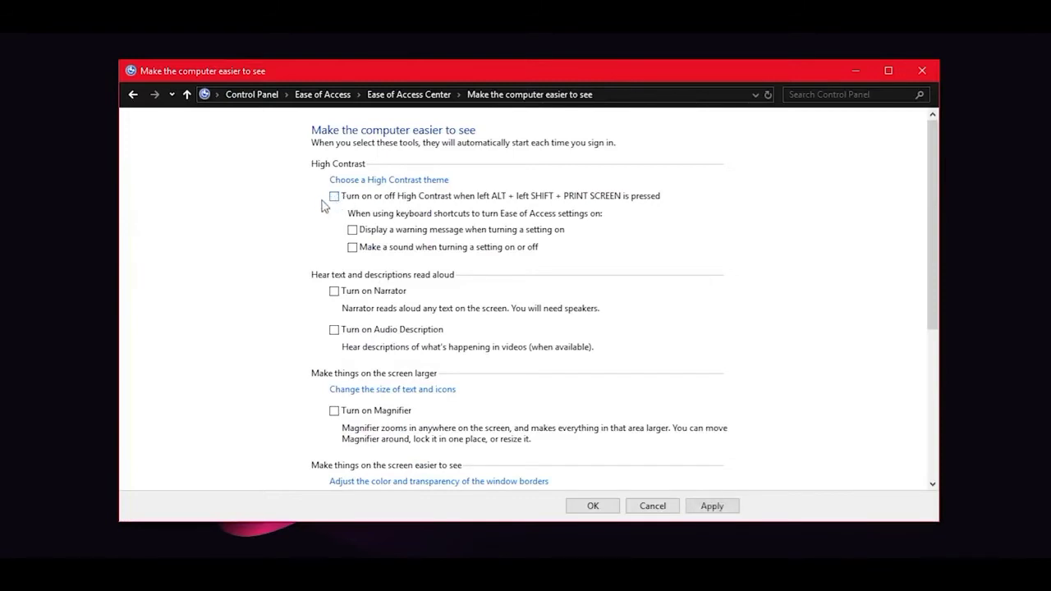
{"action": "scroll", "coordinate": [288, 217], "scroll_direction": "down", "scroll_amount": 5}
{"action": "scroll", "coordinate": [288, 218], "scroll_direction": "down", "scroll_amount": 2}
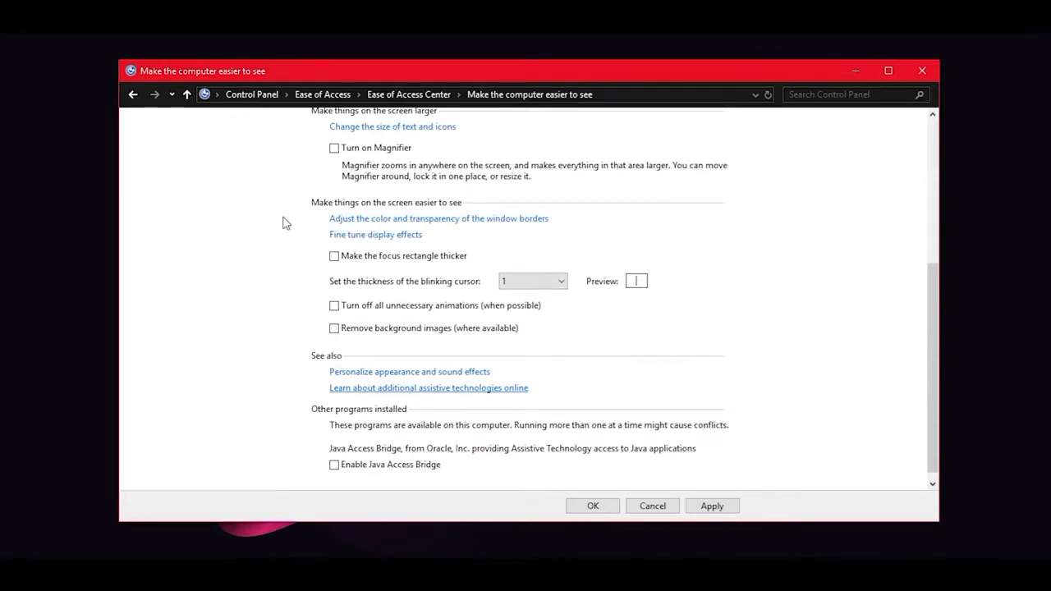
{"action": "left_click", "coordinate": [374, 311]}
{"action": "left_click", "coordinate": [360, 330]}
{"action": "left_click", "coordinate": [360, 330]}
{"action": "left_click", "coordinate": [709, 506]}
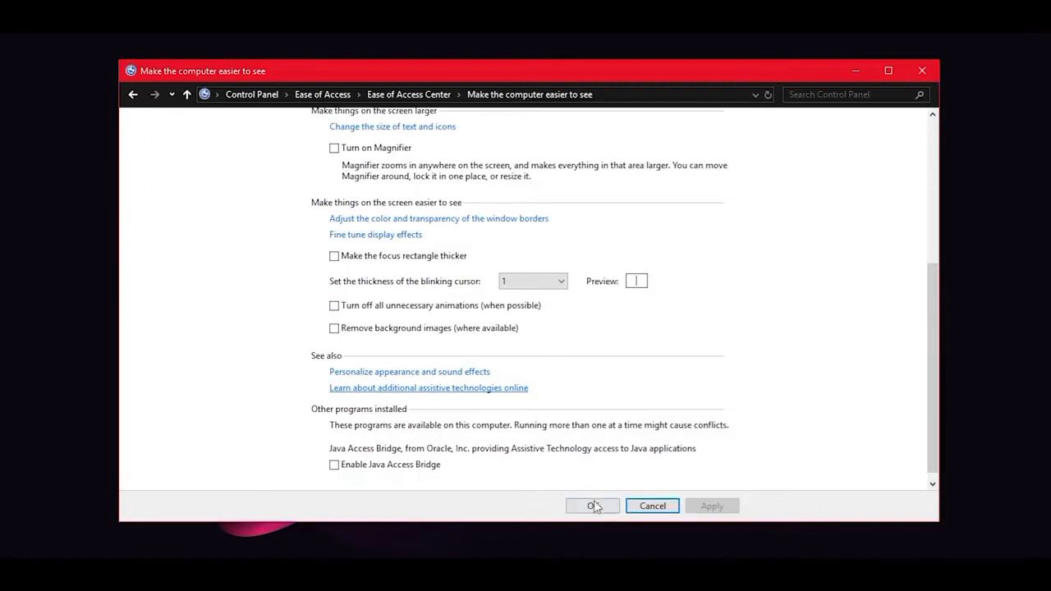
{"action": "left_click", "coordinate": [592, 506]}
{"action": "scroll", "coordinate": [406, 351], "scroll_direction": "down", "scroll_amount": 3}
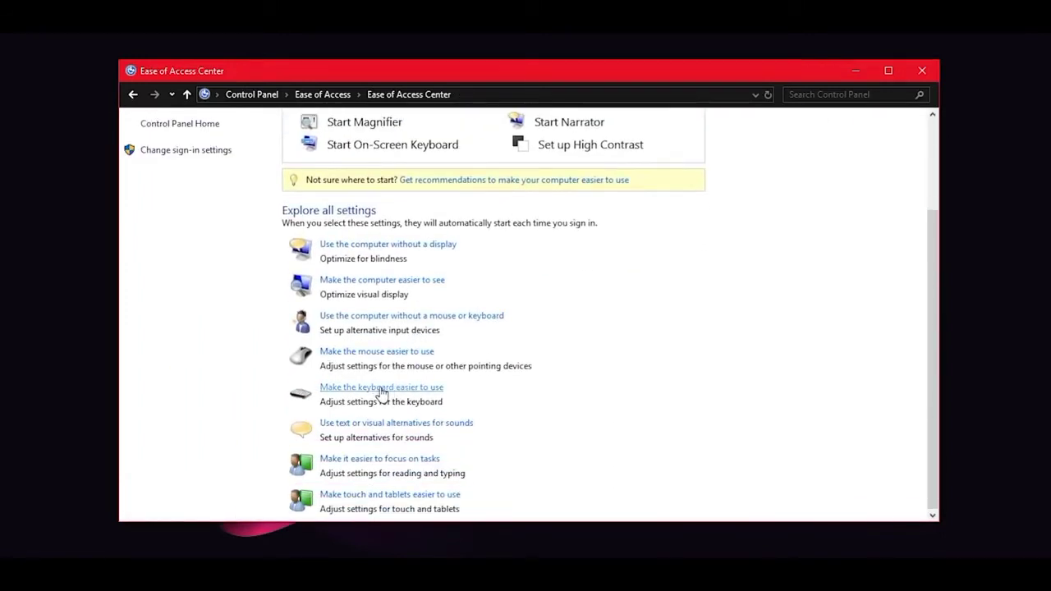
Disable the Mouse Keys shortcut and taskbar icon, using it only when NUM LOCK is off
{"action": "left_click", "coordinate": [382, 392]}
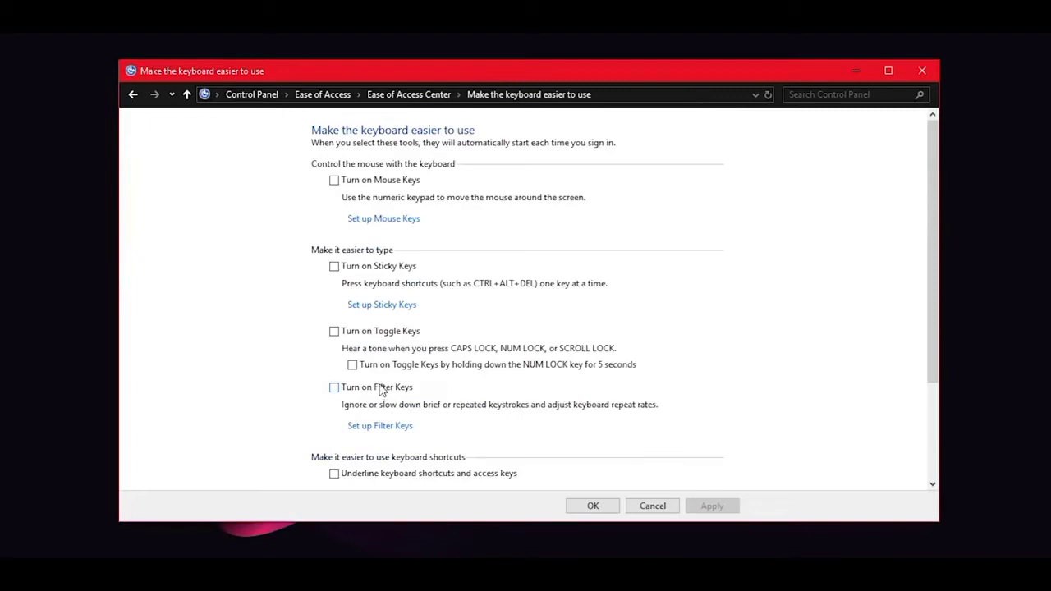
{"action": "left_click", "coordinate": [394, 224]}
{"action": "left_click", "coordinate": [334, 208]}
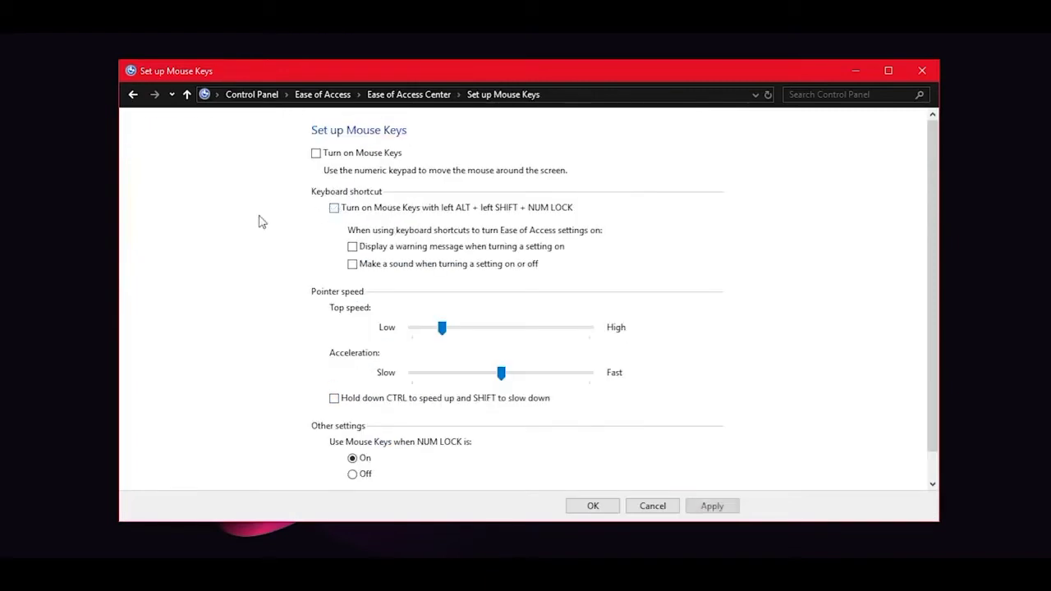
{"action": "scroll", "coordinate": [262, 234], "scroll_direction": "down", "scroll_amount": 1}
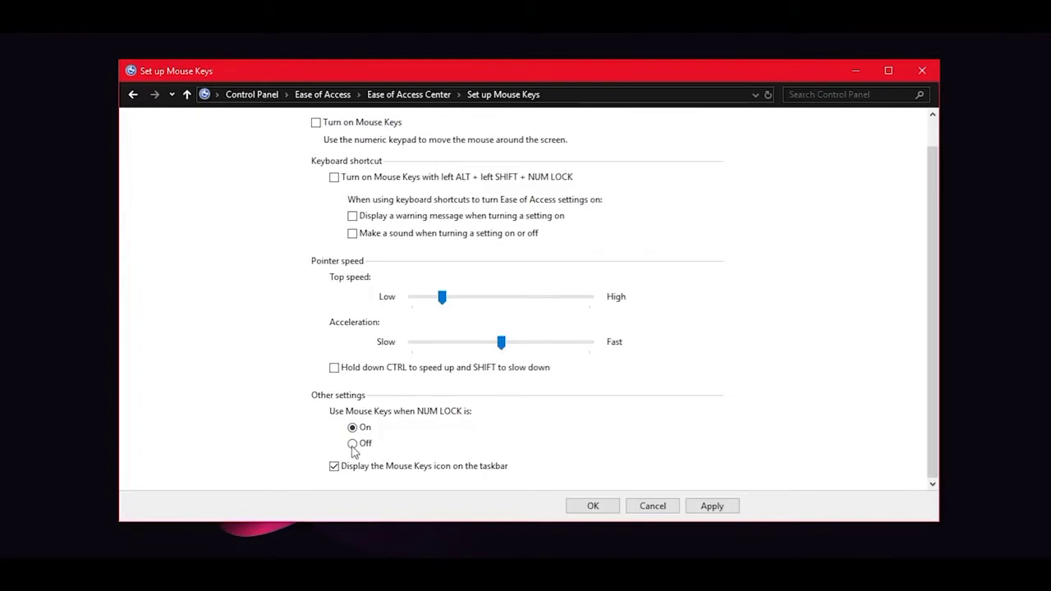
{"action": "left_click", "coordinate": [352, 444]}
{"action": "left_click", "coordinate": [335, 466]}
{"action": "left_click", "coordinate": [711, 508]}
{"action": "left_click", "coordinate": [593, 506]}
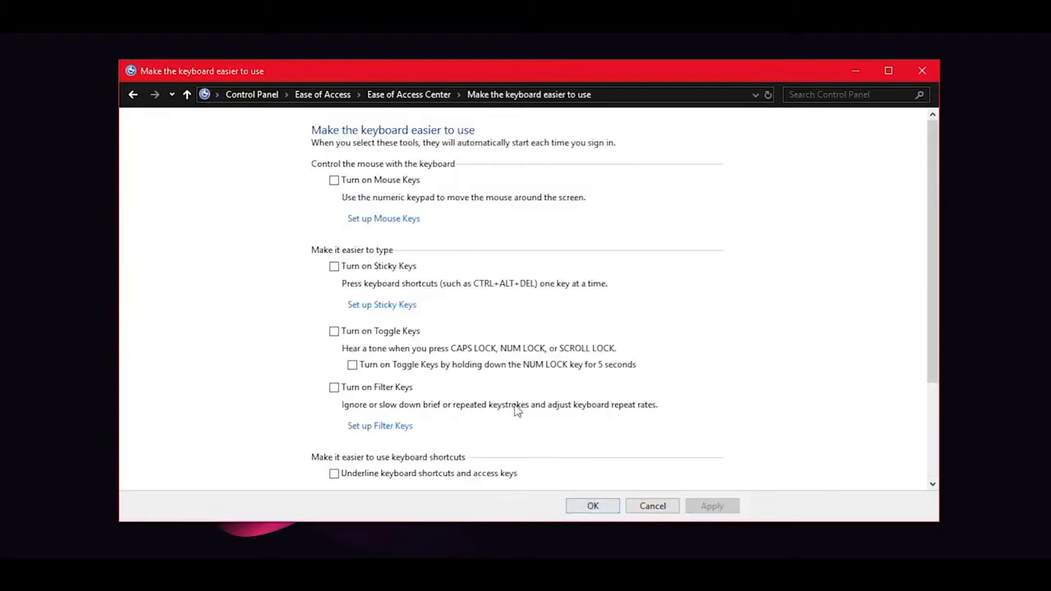
Turn off Sticky Keys locking, two-key turn-off, modifier sound and taskbar icon
{"action": "left_click", "coordinate": [382, 304]}
{"action": "left_click", "coordinate": [340, 303]}
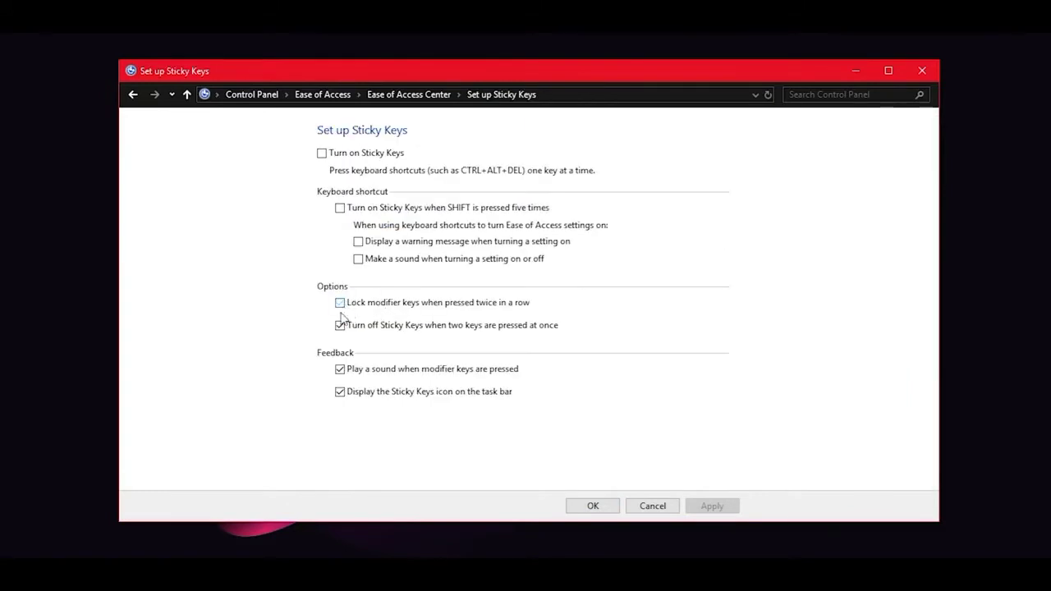
{"action": "left_click", "coordinate": [340, 326]}
{"action": "left_click", "coordinate": [340, 369]}
{"action": "left_click", "coordinate": [340, 391]}
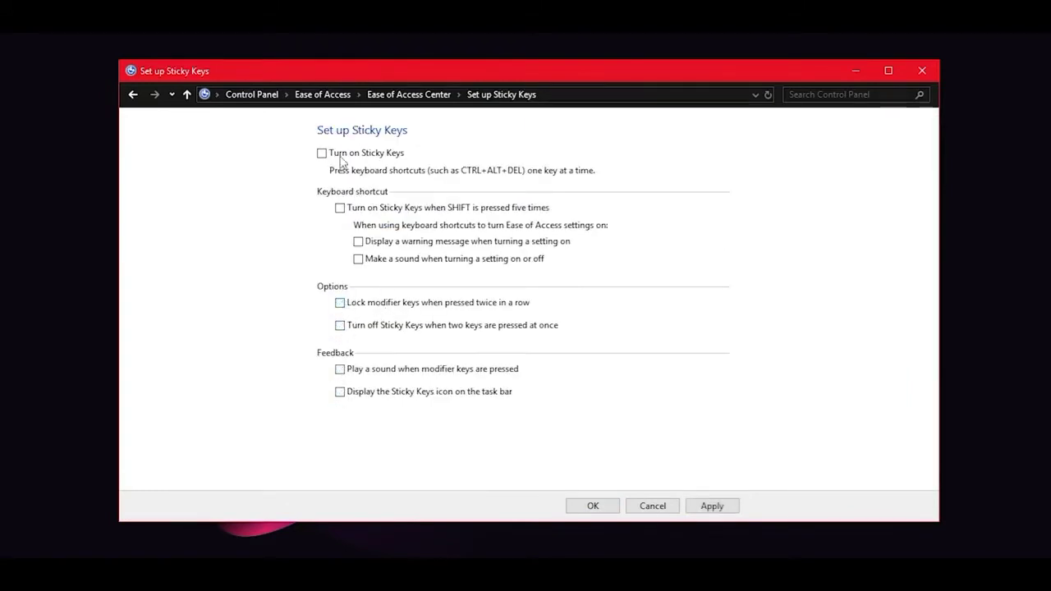
{"action": "left_click", "coordinate": [712, 506]}
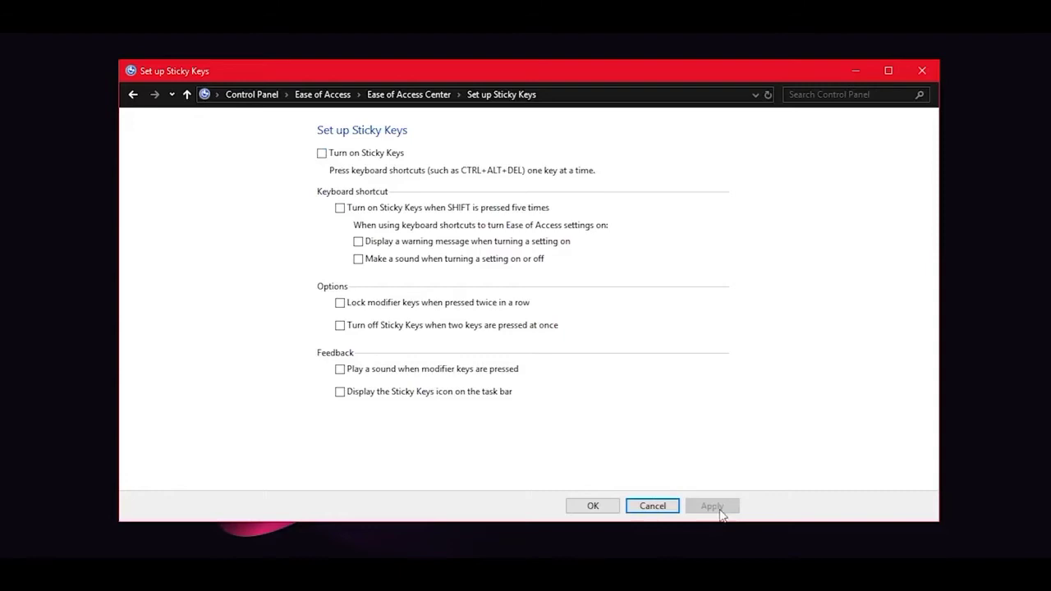
{"action": "left_click", "coordinate": [592, 506]}
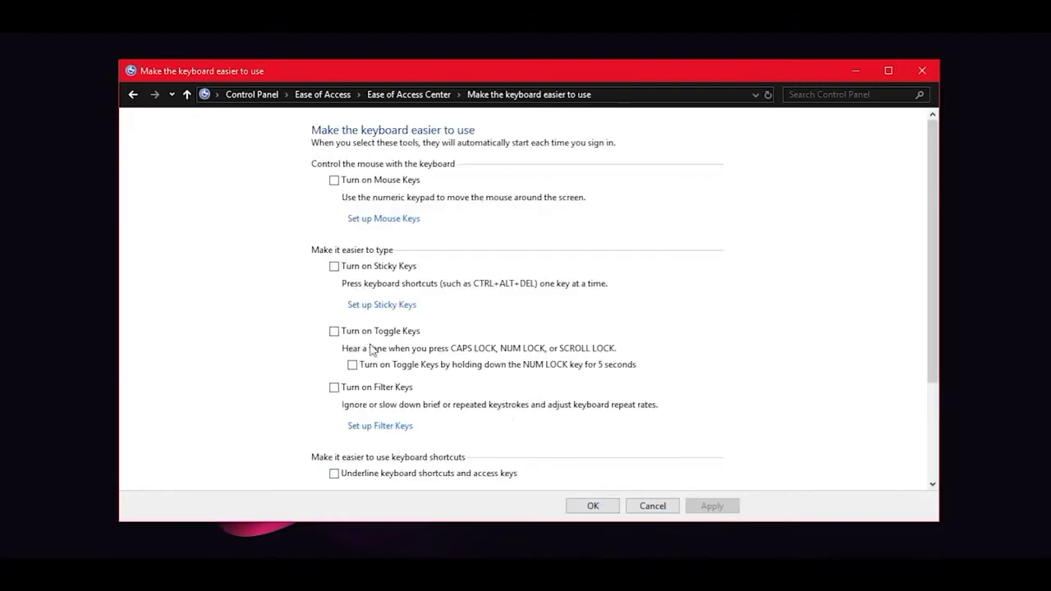
Turn off the Filter Keys beep and taskbar icon, then save the keyboard settings
{"action": "left_click", "coordinate": [370, 426]}
{"action": "scroll", "coordinate": [338, 312], "scroll_direction": "down", "scroll_amount": 2}
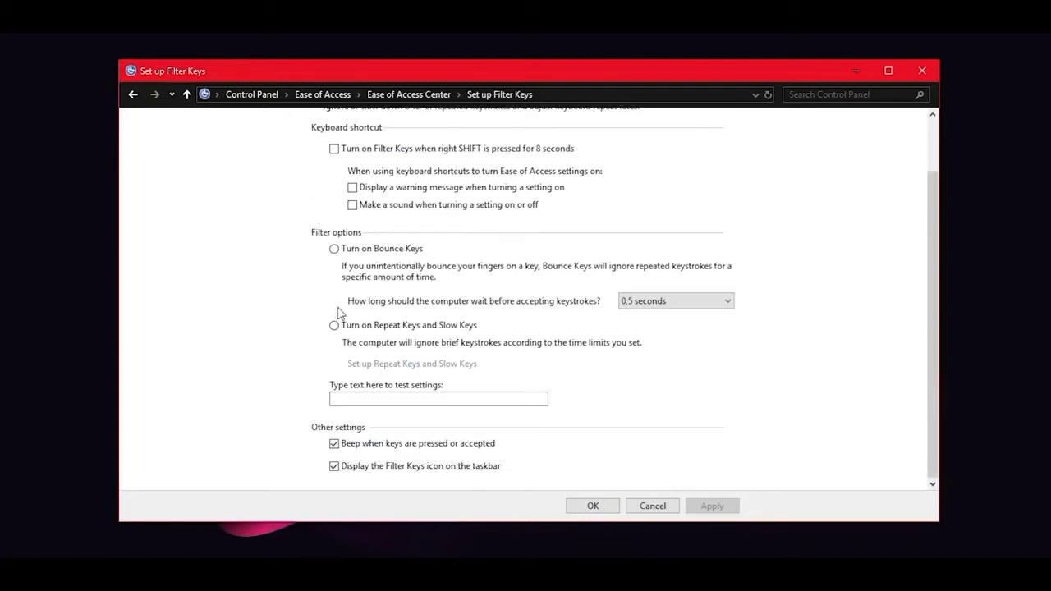
{"action": "left_click", "coordinate": [350, 450]}
{"action": "left_click", "coordinate": [340, 466]}
{"action": "scroll", "coordinate": [405, 397], "scroll_direction": "up", "scroll_amount": 2}
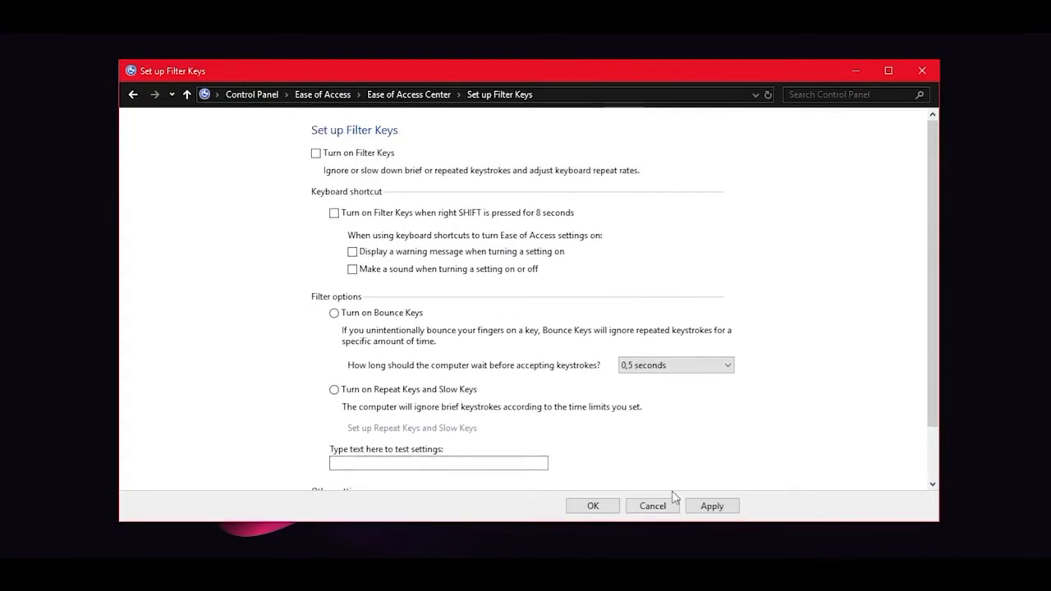
{"action": "left_click", "coordinate": [703, 505]}
{"action": "left_click", "coordinate": [593, 506]}
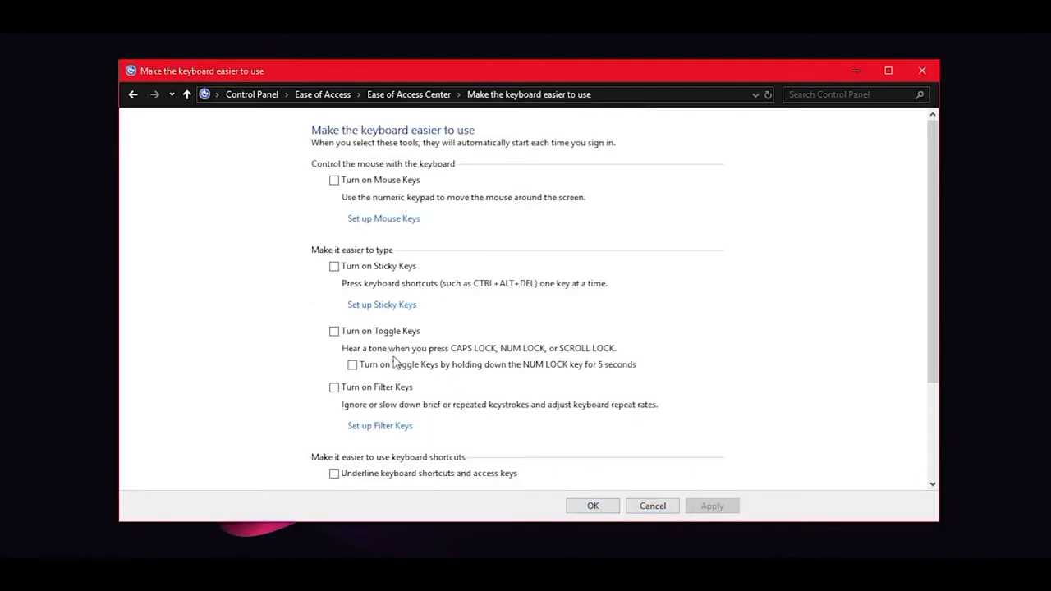
{"action": "scroll", "coordinate": [399, 364], "scroll_direction": "down", "scroll_amount": 3}
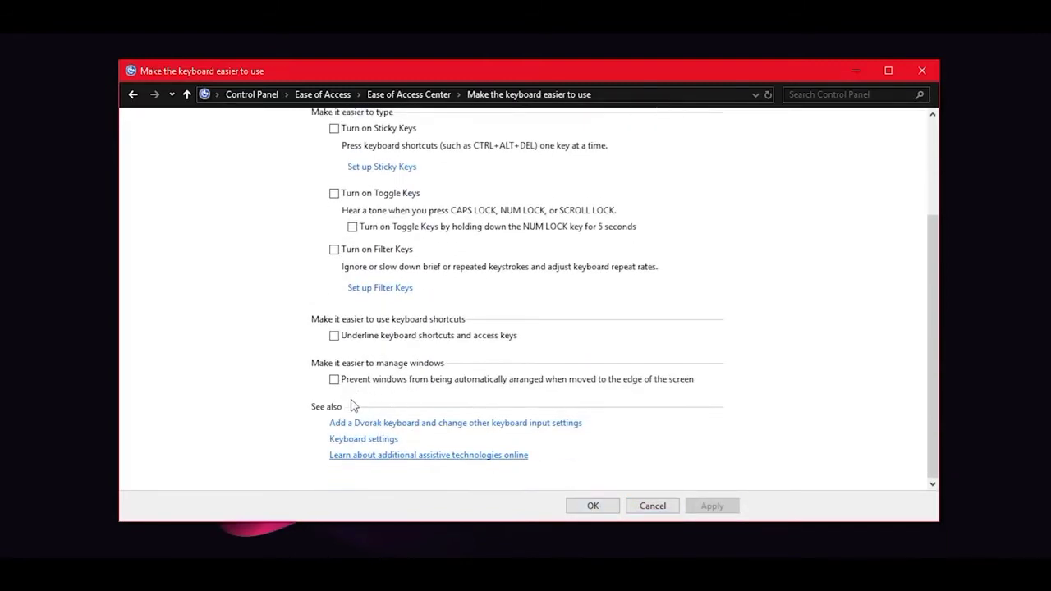
{"action": "left_click", "coordinate": [592, 505]}
{"action": "scroll", "coordinate": [393, 391], "scroll_direction": "down", "scroll_amount": 3}
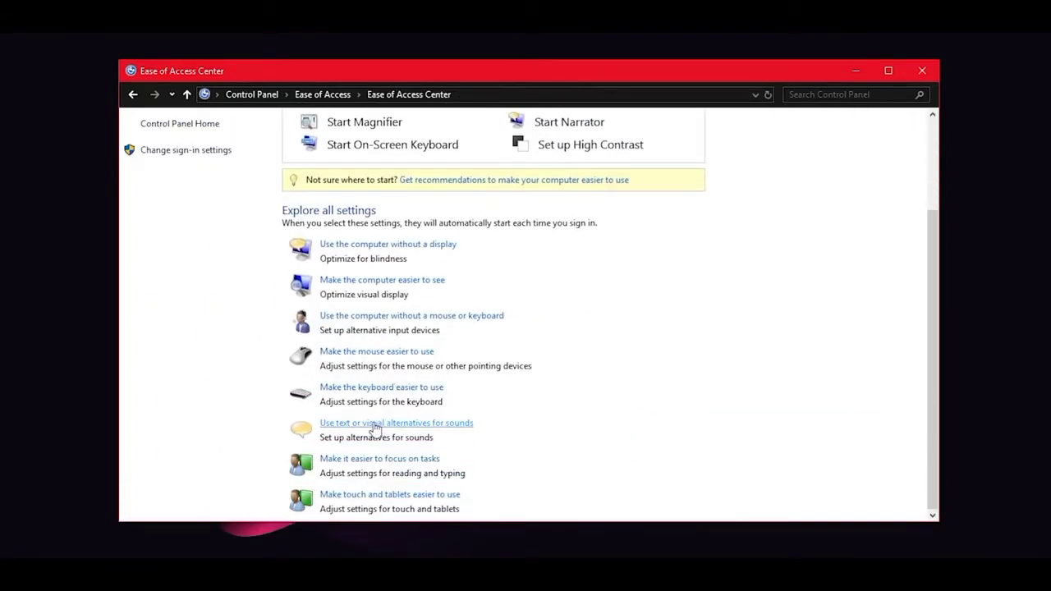
Set the visual warning for sounds to None
{"action": "left_click", "coordinate": [373, 423]}
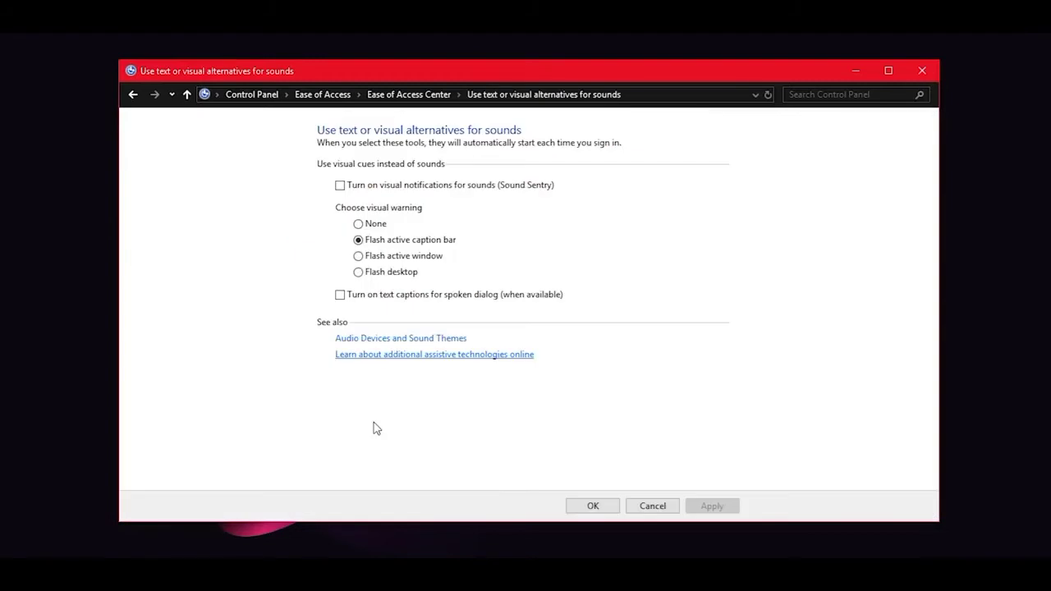
{"action": "left_click", "coordinate": [371, 225]}
{"action": "left_click", "coordinate": [706, 506]}
{"action": "left_click", "coordinate": [592, 505]}
{"action": "scroll", "coordinate": [565, 468], "scroll_direction": "down", "scroll_amount": 3}
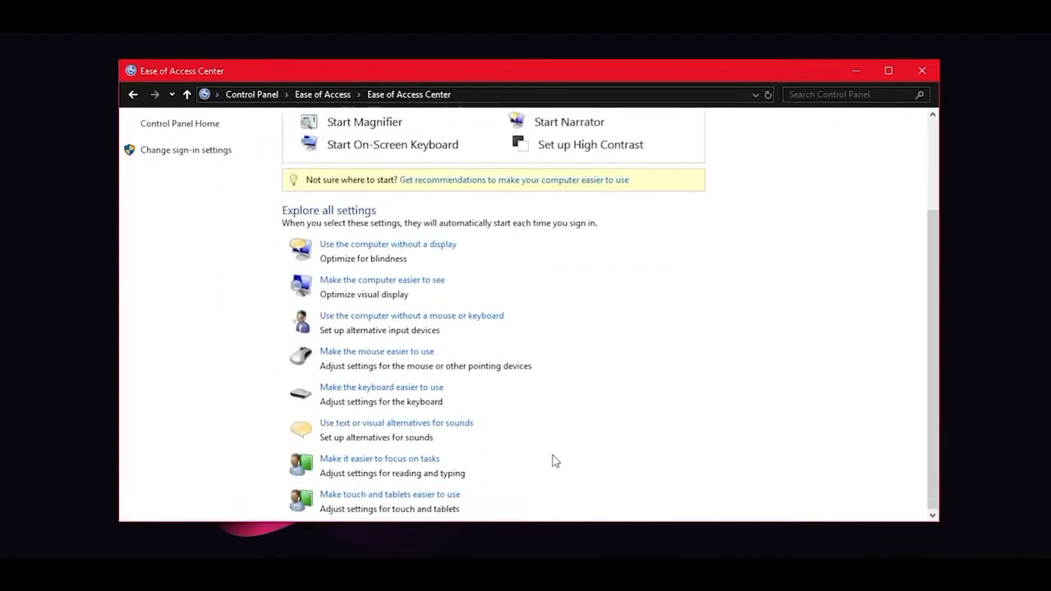
Set the tablet button shortcut tool to None
{"action": "left_click", "coordinate": [369, 496]}
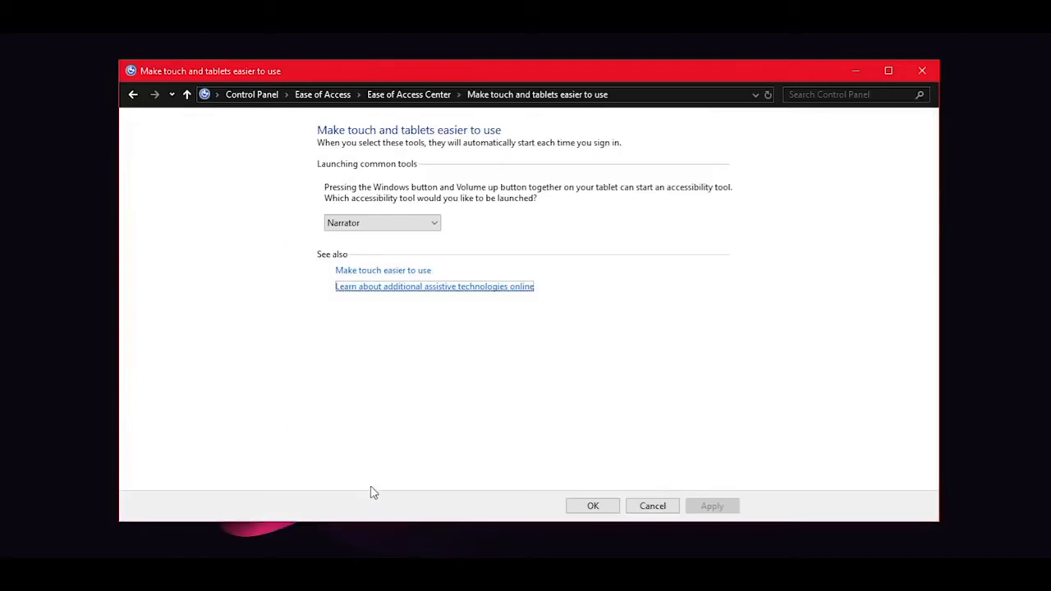
{"action": "left_click", "coordinate": [400, 226]}
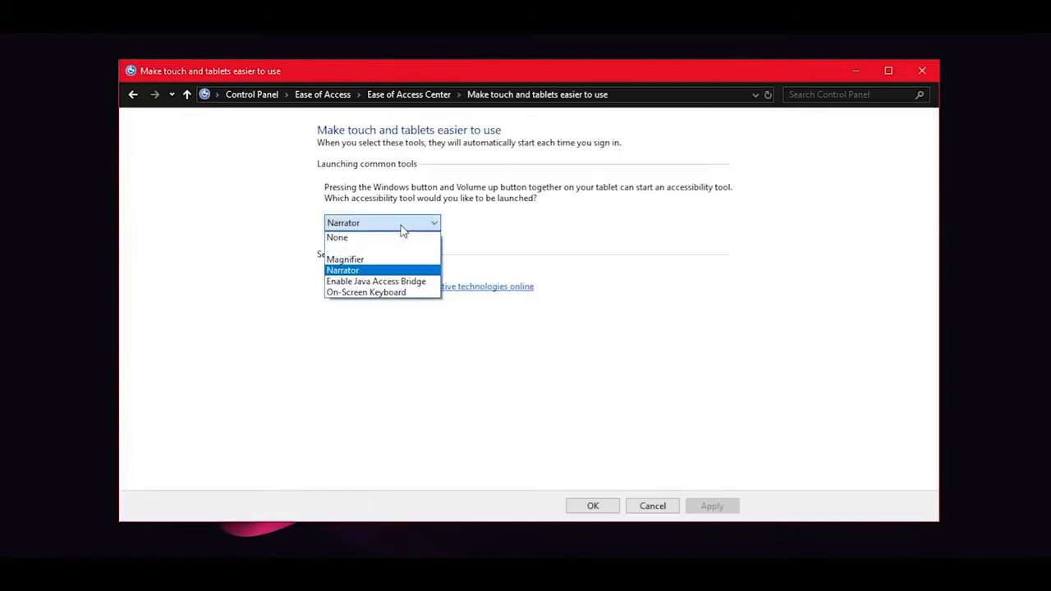
{"action": "left_click", "coordinate": [357, 239]}
{"action": "left_click", "coordinate": [712, 509]}
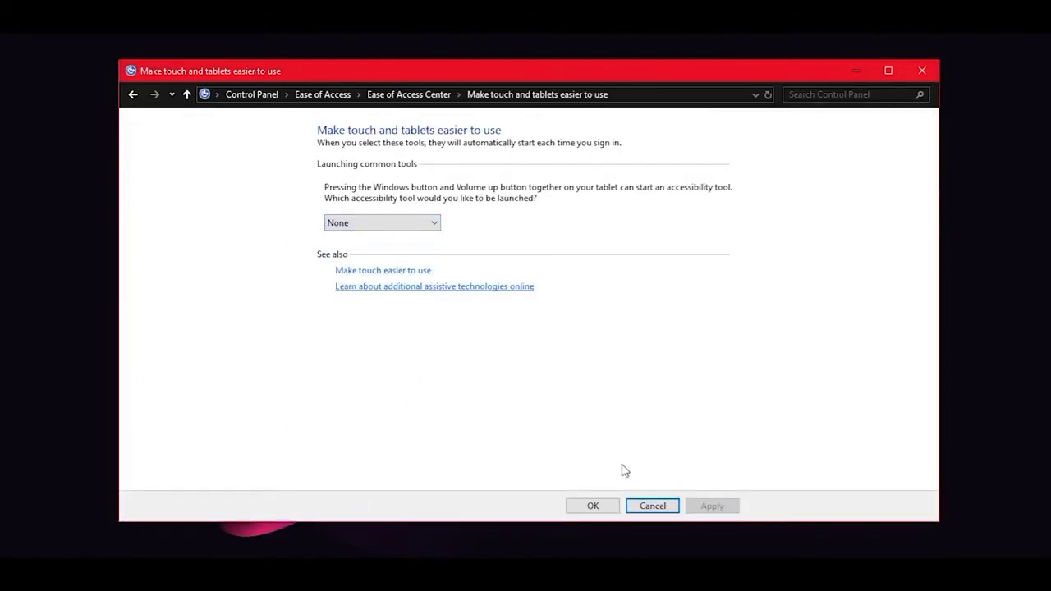
{"action": "left_click", "coordinate": [588, 506]}
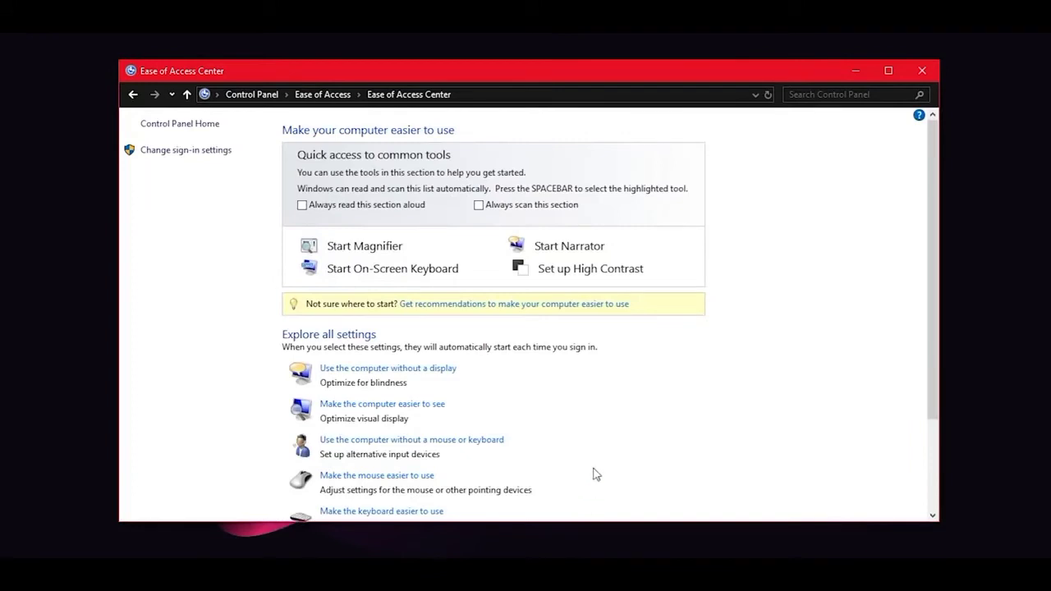
Search Control Panel for 'mouse' and turn off Enhance pointer precision on Pointer Options
{"action": "left_click", "coordinate": [249, 96]}
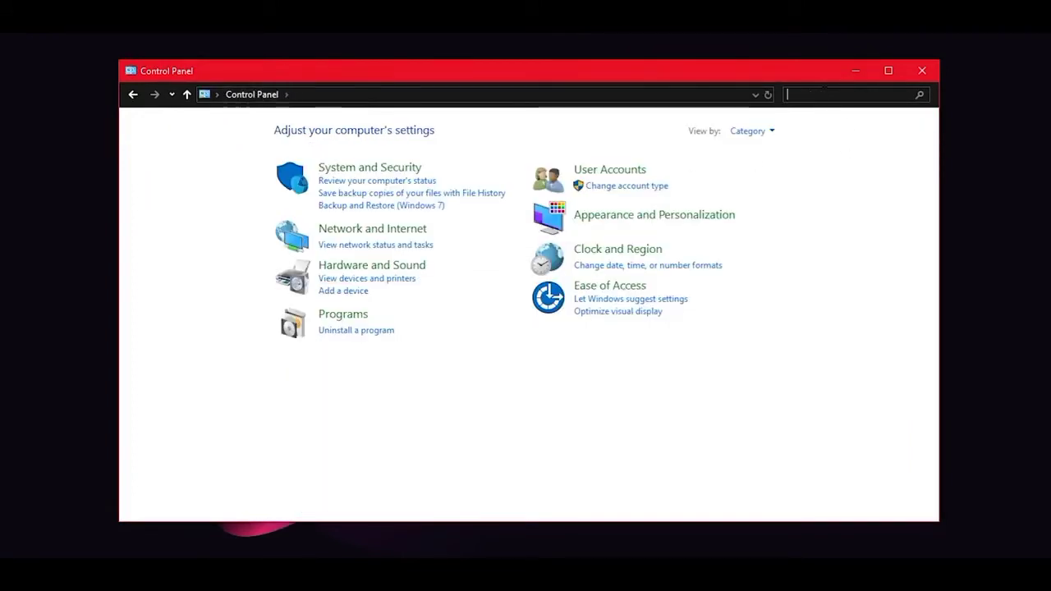
{"action": "type", "text": "mouse"}
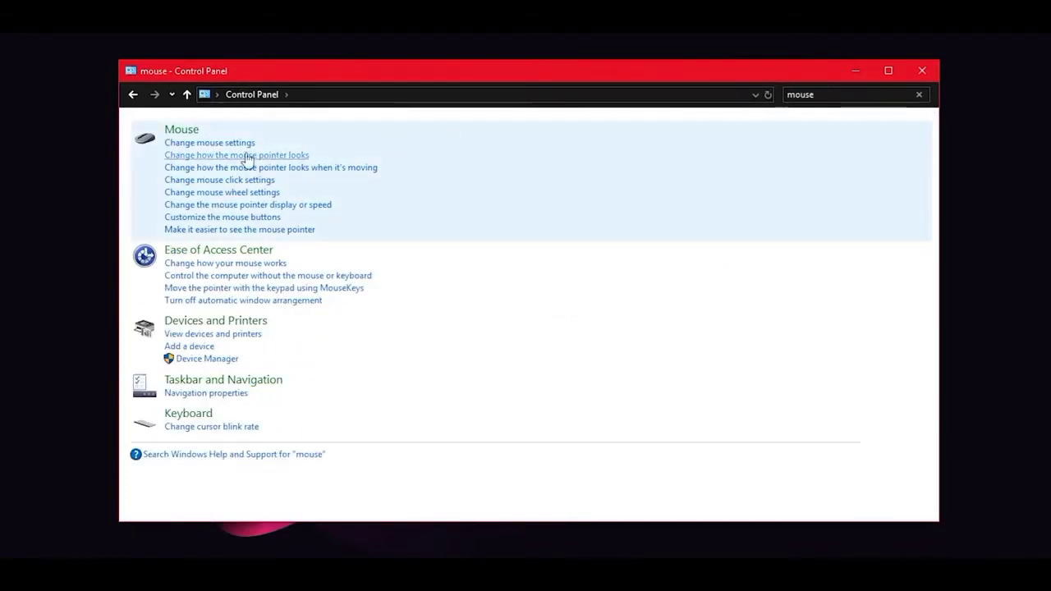
{"action": "left_click", "coordinate": [182, 132]}
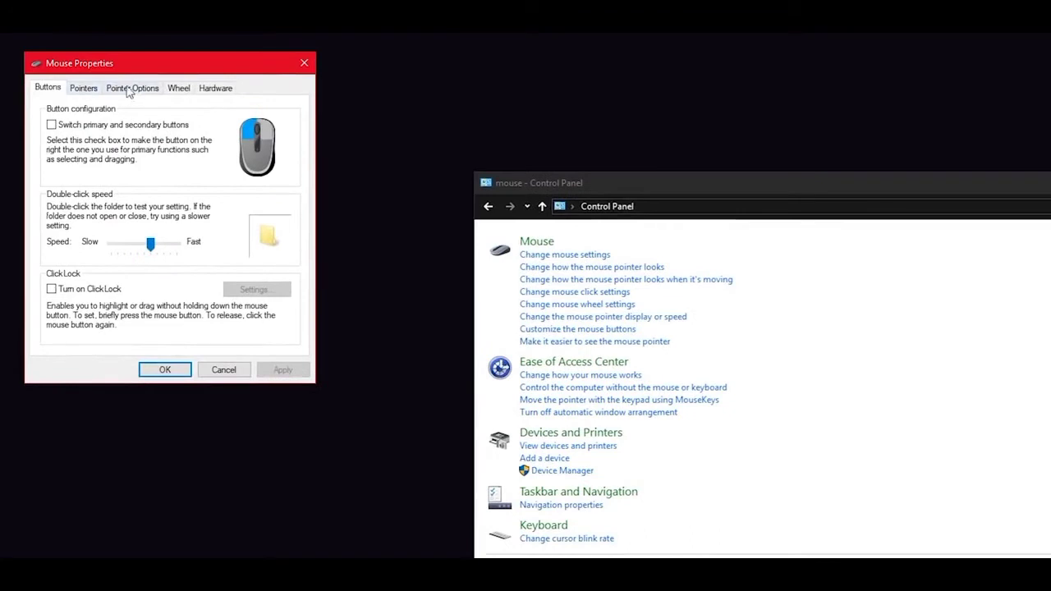
{"action": "left_click", "coordinate": [133, 91]}
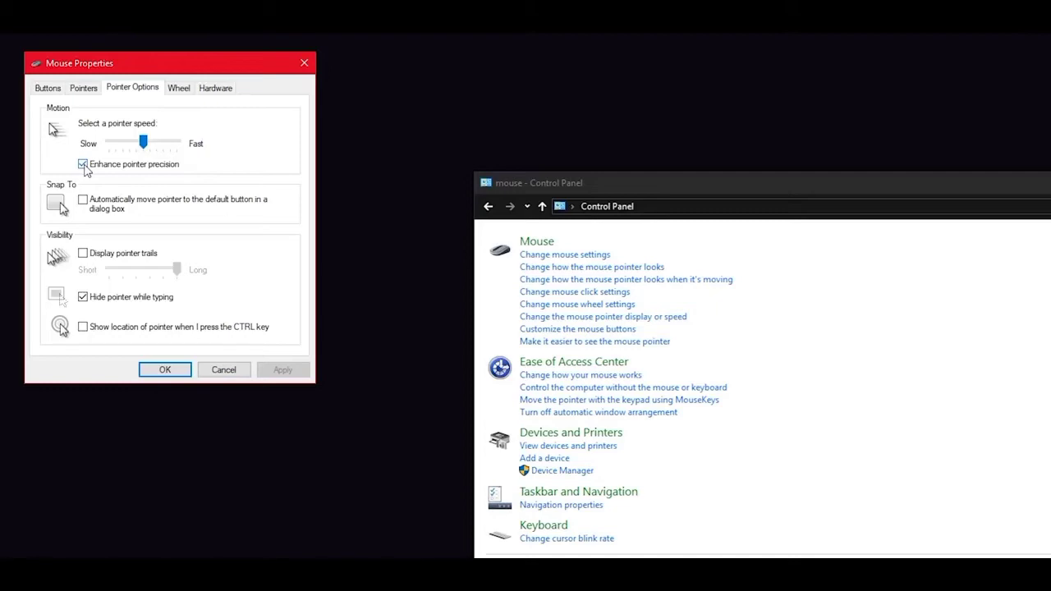
{"action": "left_click", "coordinate": [83, 166]}
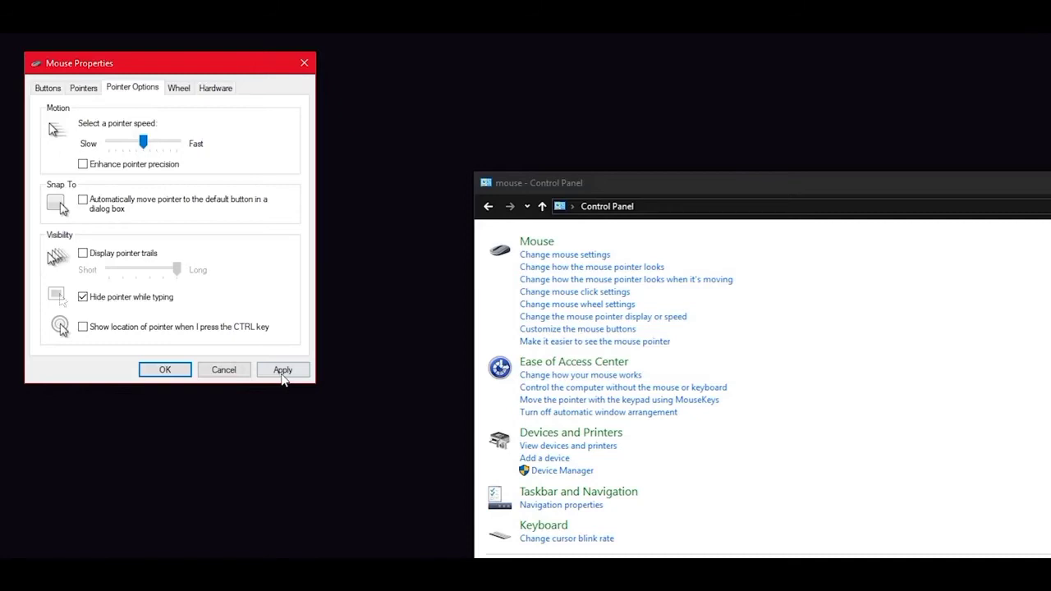
{"action": "left_click", "coordinate": [160, 368]}
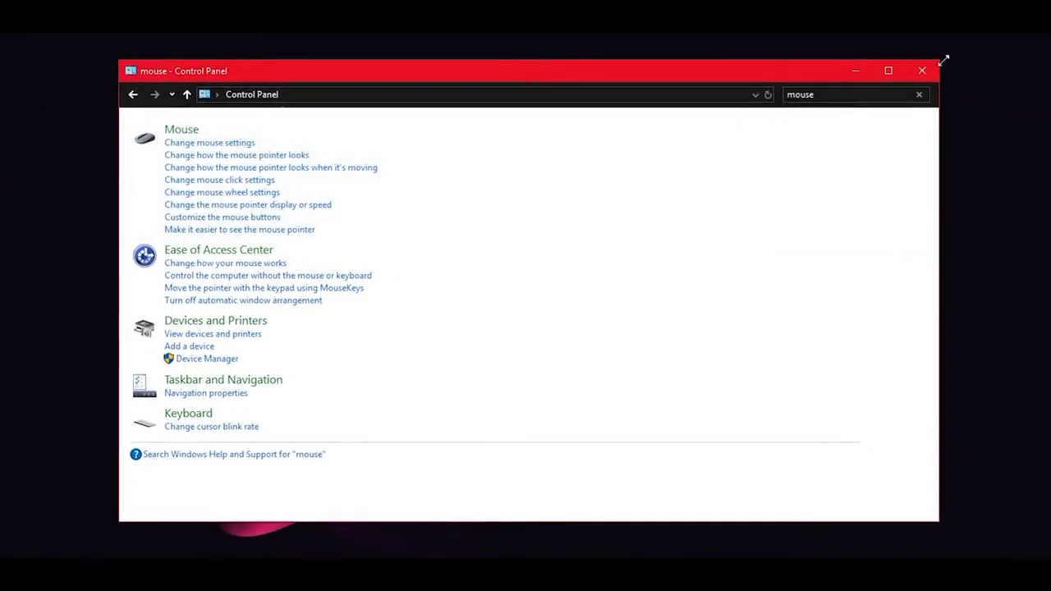
Close Control Panel, launch File Explorer by searching 'file', and show the View ribbon
{"action": "left_click", "coordinate": [917, 78]}
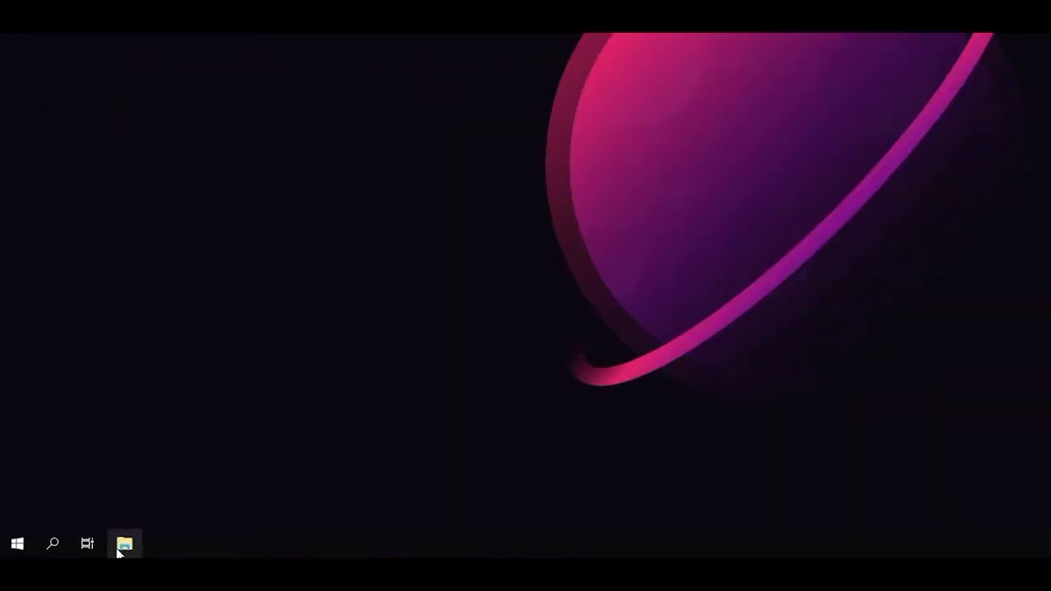
{"action": "left_click", "coordinate": [53, 543]}
{"action": "type", "text": "file"}
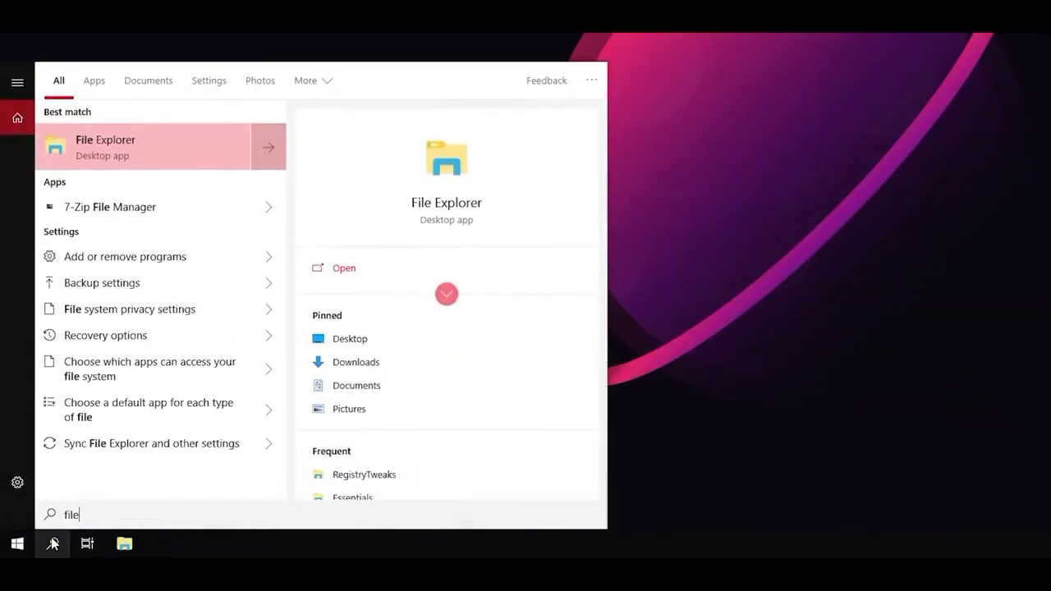
{"action": "left_click", "coordinate": [112, 144]}
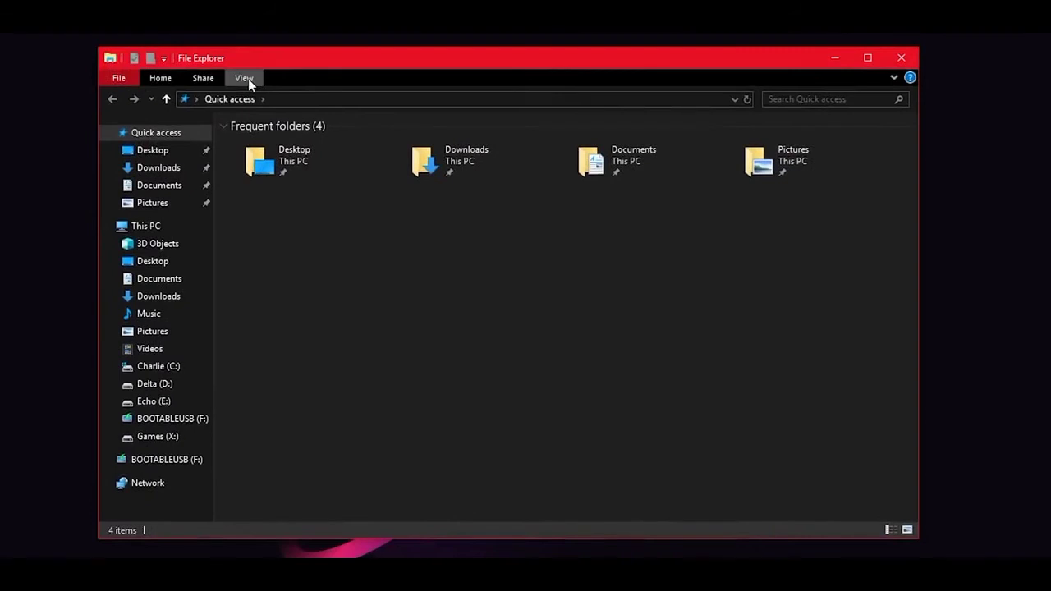
{"action": "left_click", "coordinate": [245, 78]}
{"action": "left_click", "coordinate": [247, 79]}
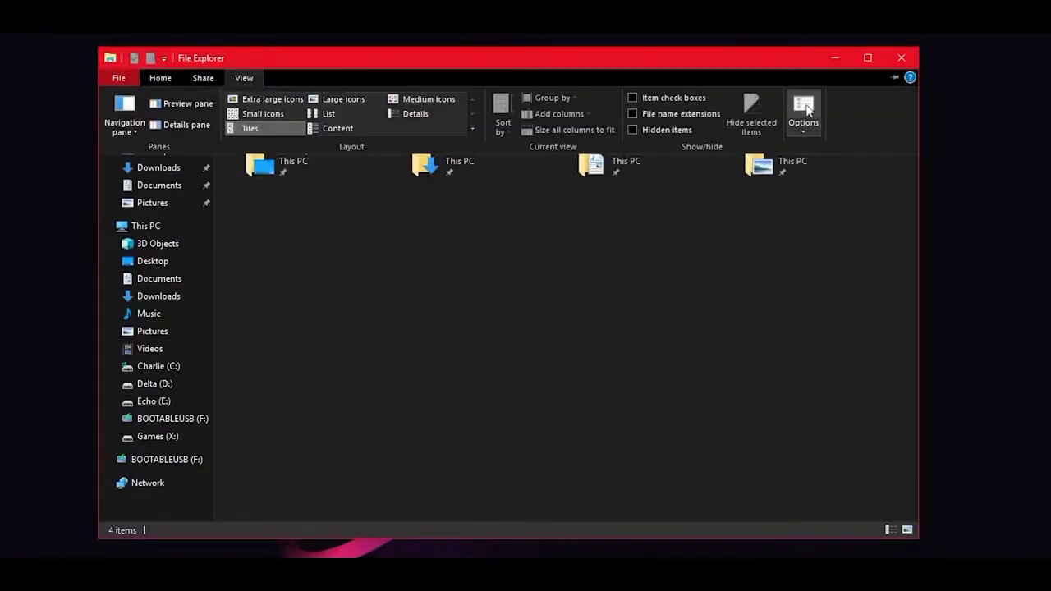
In Folder Options, hide frequent folders, clear history, and open File Explorer to This PC
{"action": "left_click", "coordinate": [806, 110]}
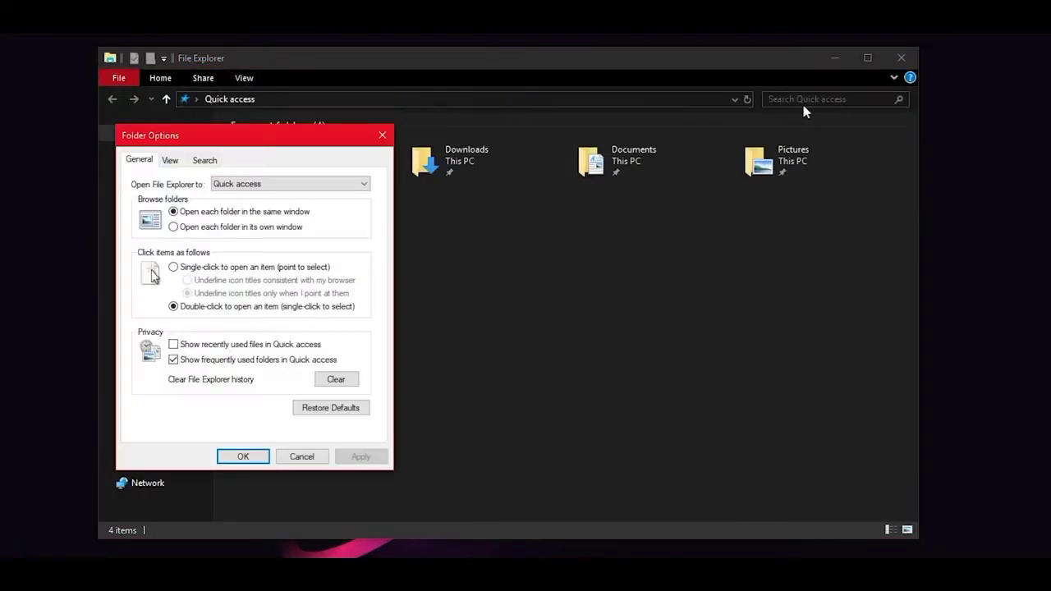
{"action": "left_click", "coordinate": [174, 360]}
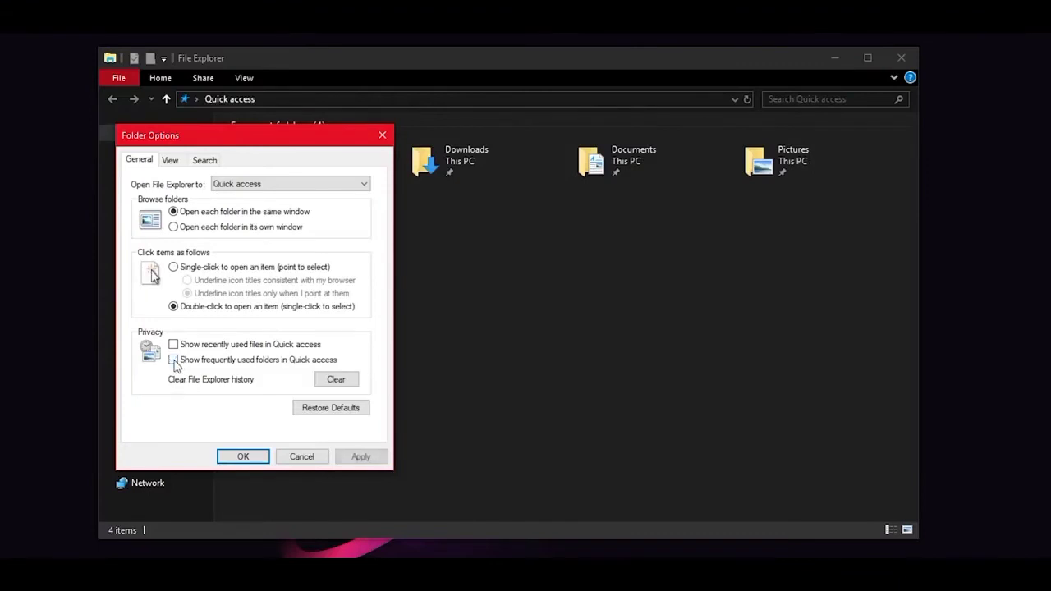
{"action": "left_click", "coordinate": [336, 381]}
{"action": "left_click", "coordinate": [359, 456]}
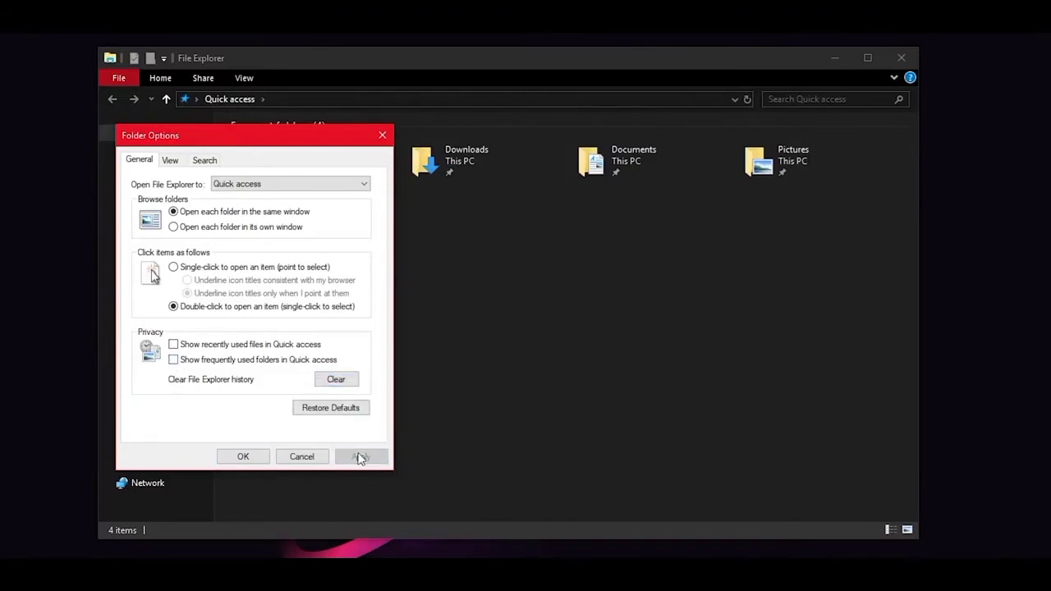
{"action": "left_click", "coordinate": [252, 184]}
{"action": "left_click", "coordinate": [236, 207]}
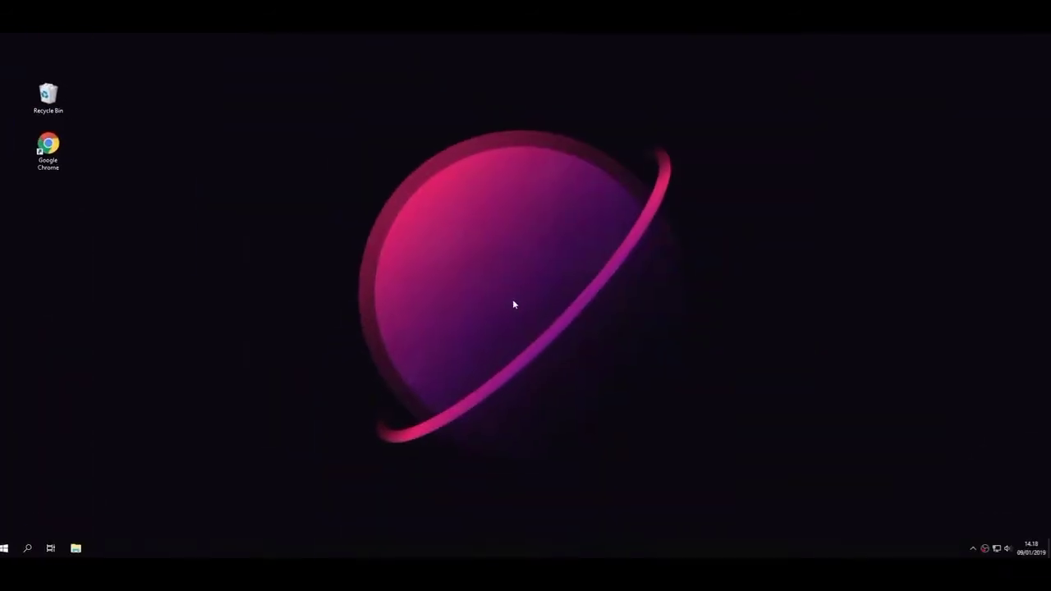
Disable the 34UC89G-8 and Realtek Digital Output playback devices in the Sound dialog
{"action": "right_click", "coordinate": [1007, 548]}
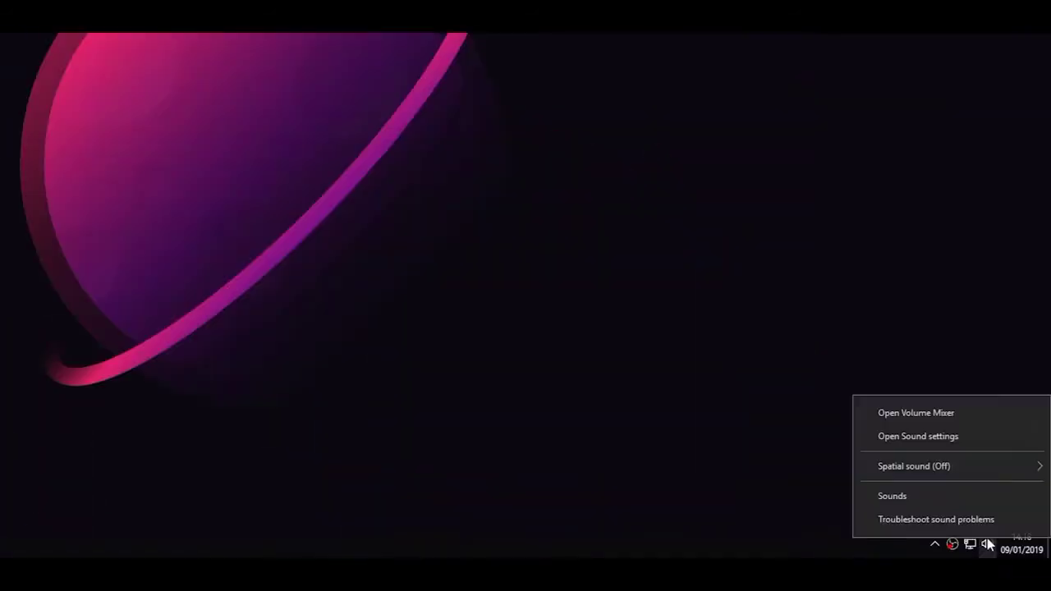
{"action": "left_click", "coordinate": [963, 518]}
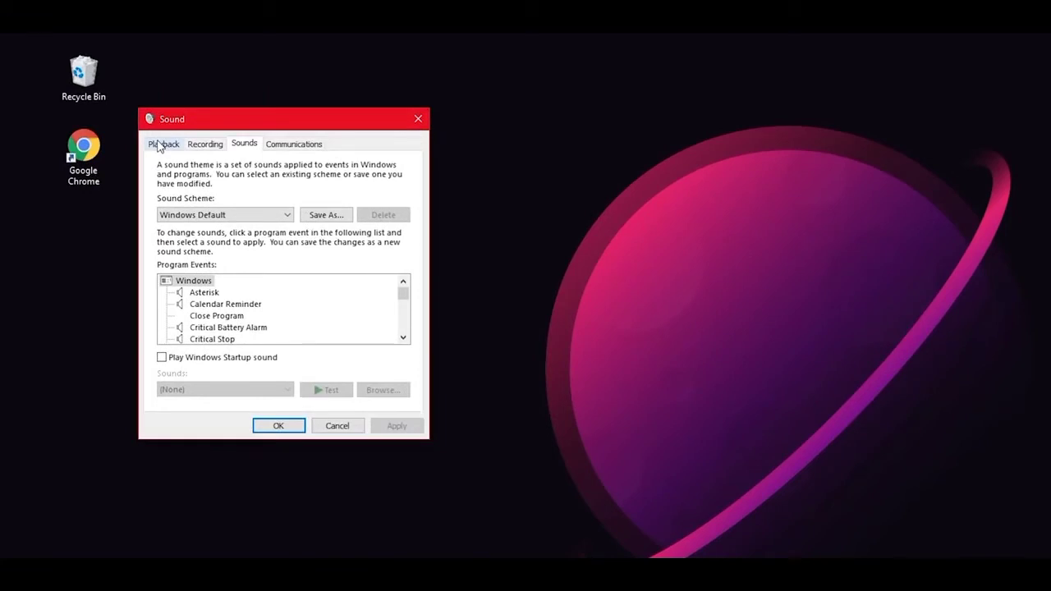
{"action": "left_click", "coordinate": [160, 145]}
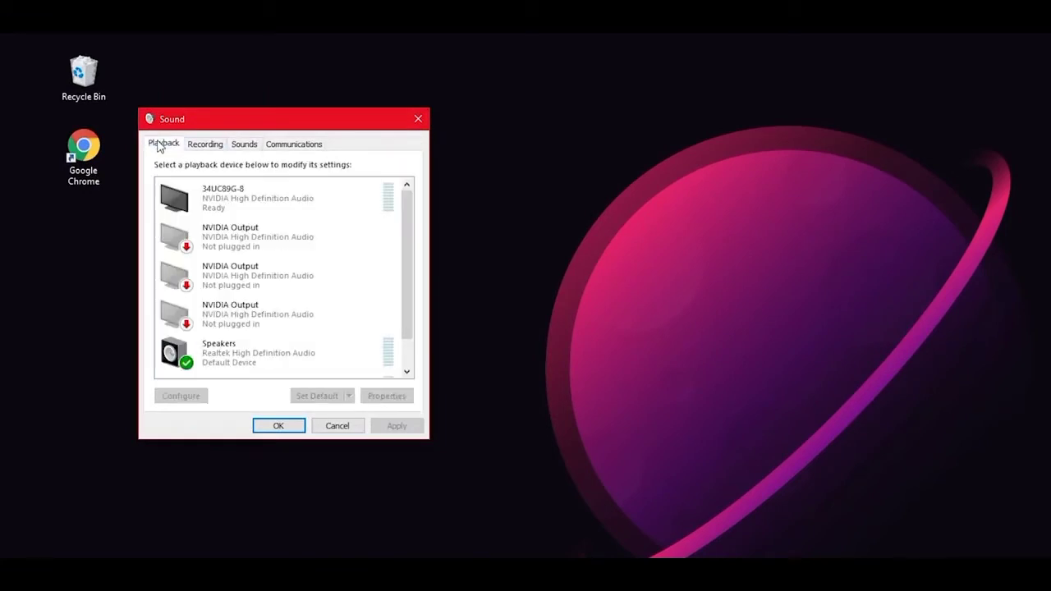
{"action": "left_click", "coordinate": [243, 197]}
{"action": "right_click", "coordinate": [244, 194]}
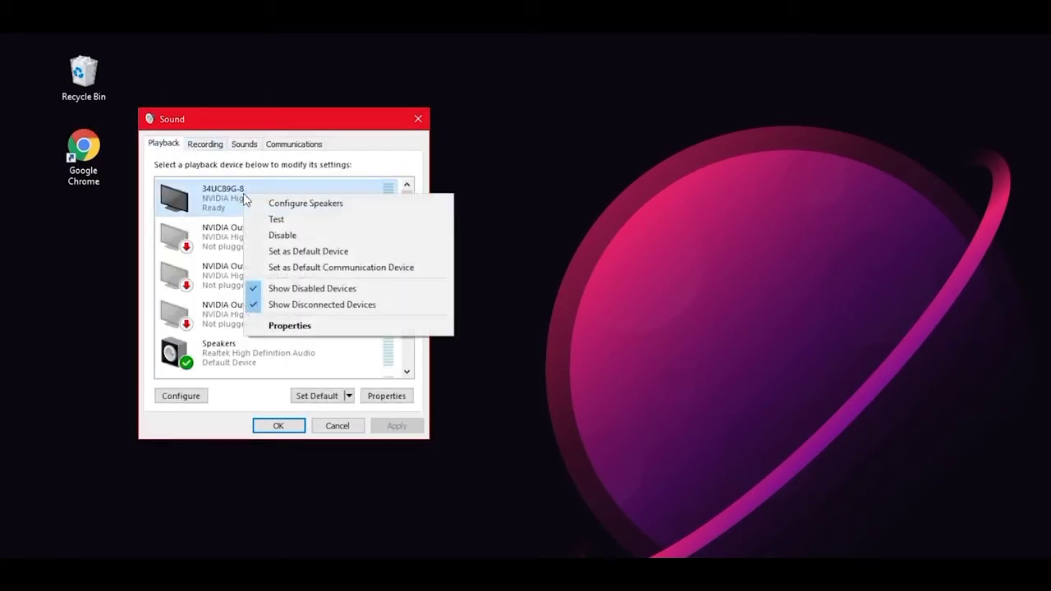
{"action": "left_click", "coordinate": [282, 234]}
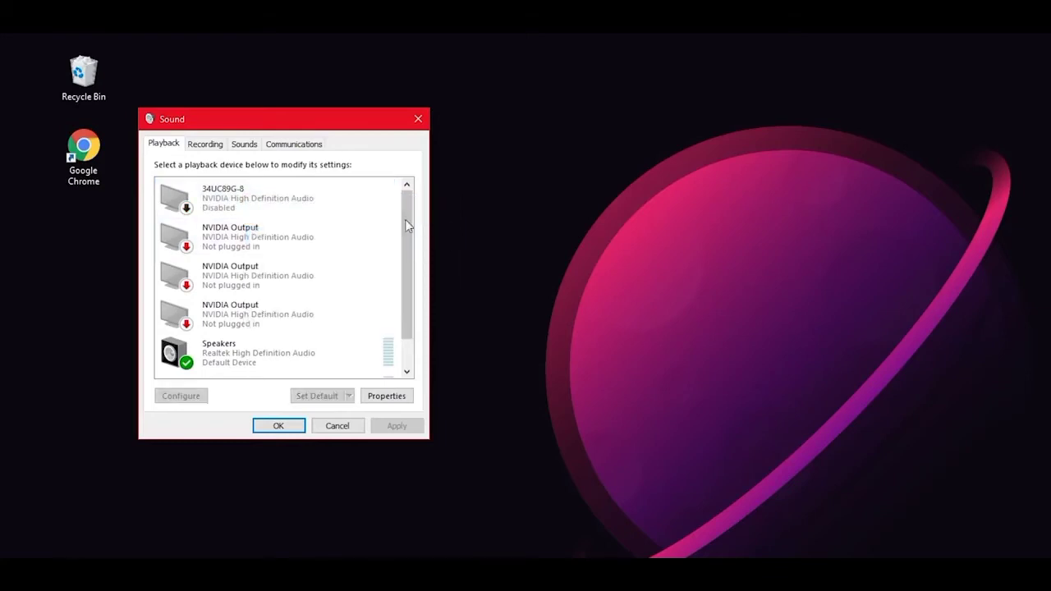
{"action": "scroll", "coordinate": [412, 263], "scroll_direction": "down", "scroll_amount": 1}
{"action": "left_click", "coordinate": [240, 359]}
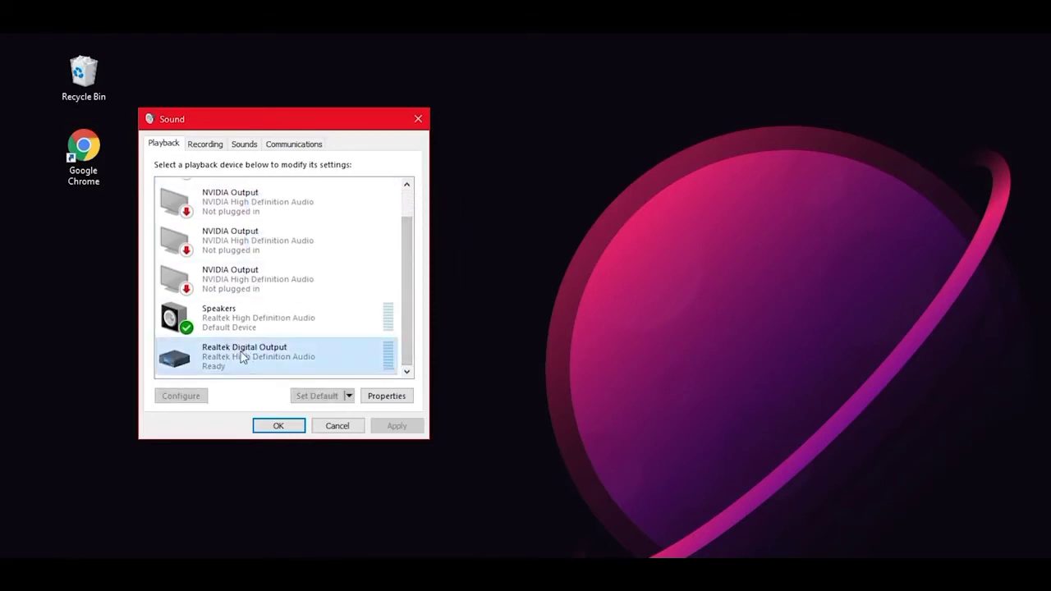
{"action": "right_click", "coordinate": [241, 352]}
{"action": "left_click", "coordinate": [362, 376]}
Set Speakers to 16 bit, 48000 Hz with both exclusive mode options unticked, and apply
{"action": "left_click", "coordinate": [251, 329]}
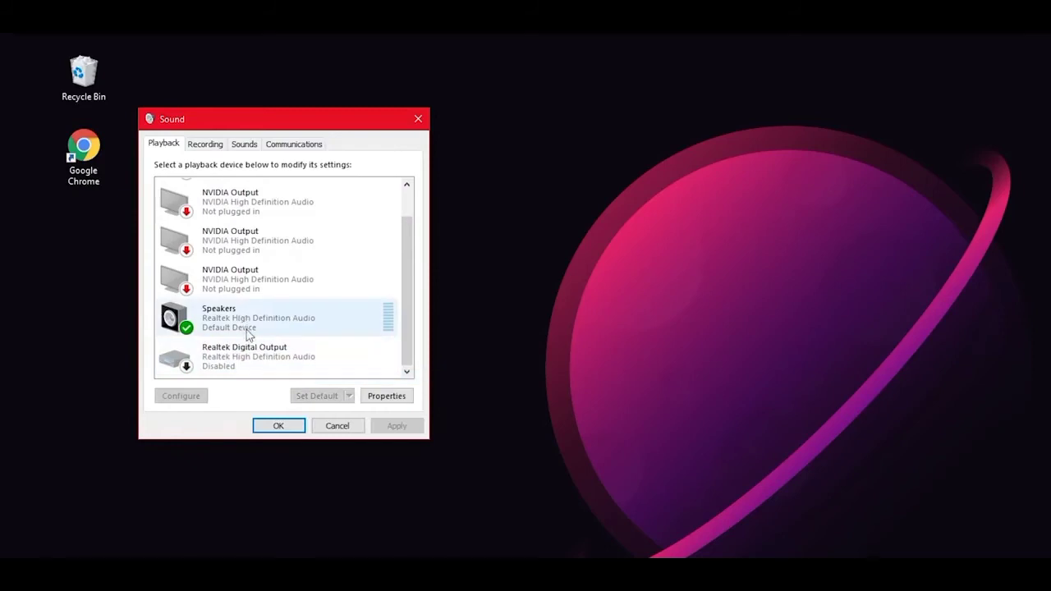
{"action": "left_click", "coordinate": [261, 322]}
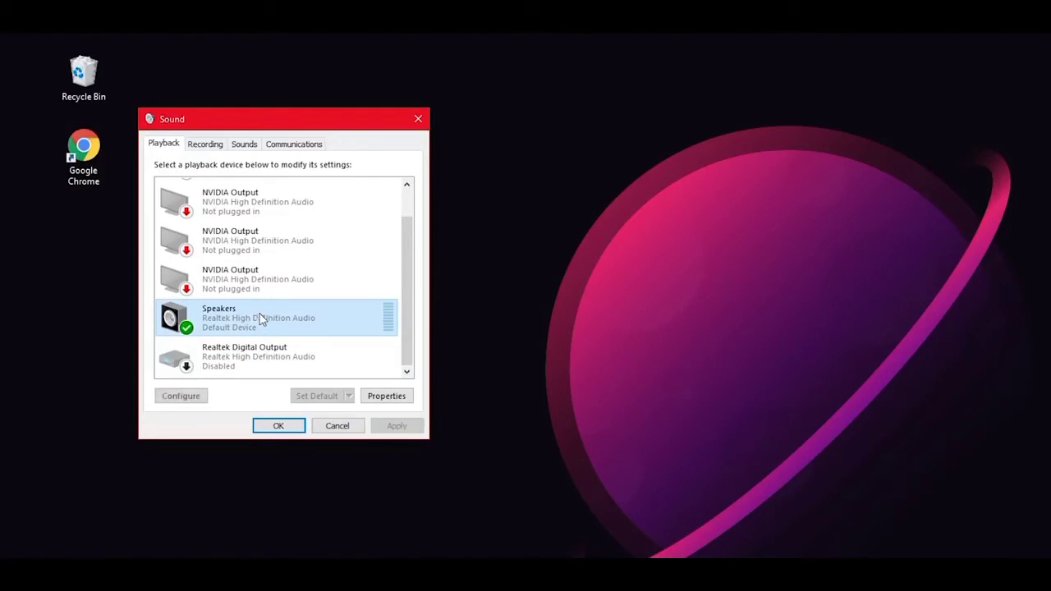
{"action": "left_click", "coordinate": [389, 396]}
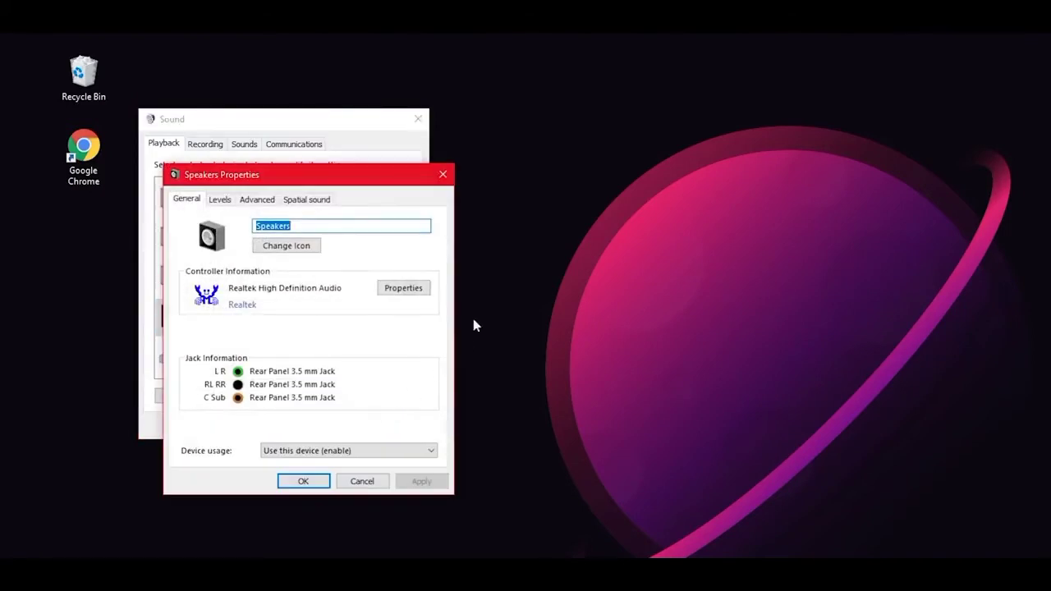
{"action": "left_click", "coordinate": [255, 206]}
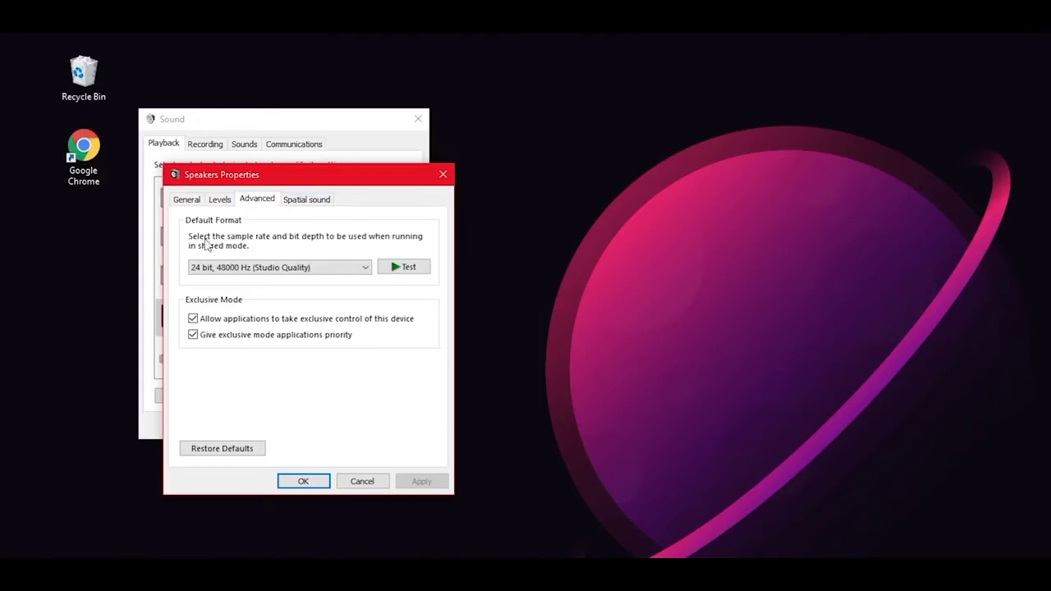
{"action": "left_click", "coordinate": [211, 338]}
{"action": "left_click", "coordinate": [213, 319]}
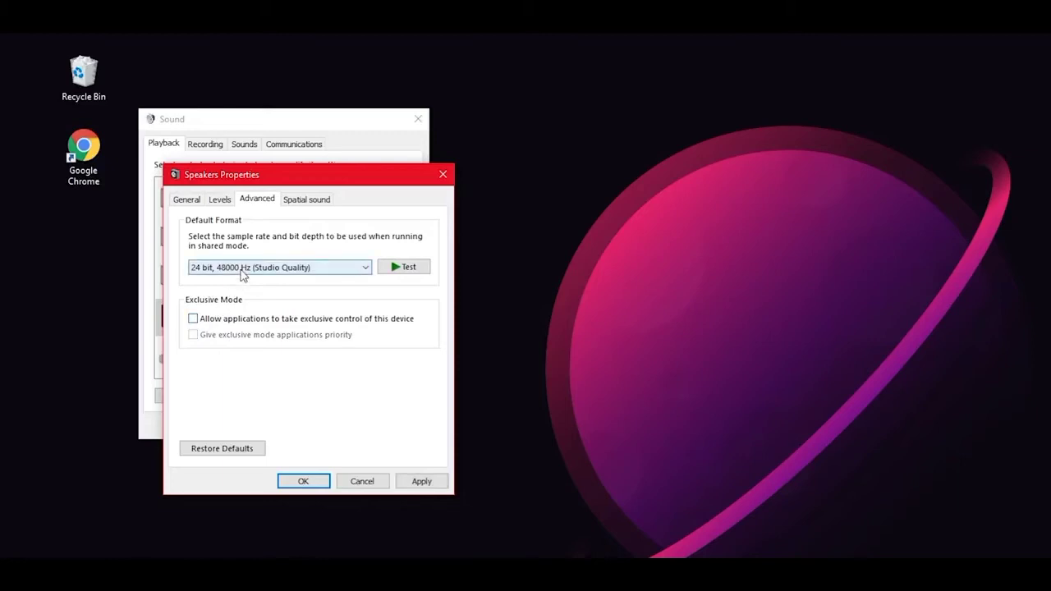
{"action": "left_click", "coordinate": [242, 271]}
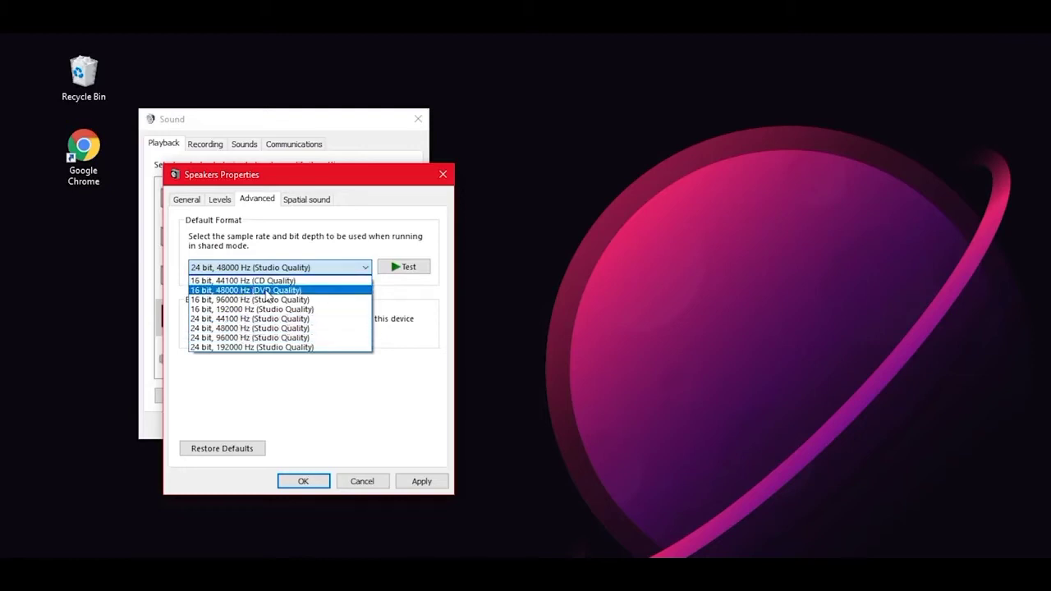
{"action": "left_click", "coordinate": [268, 292]}
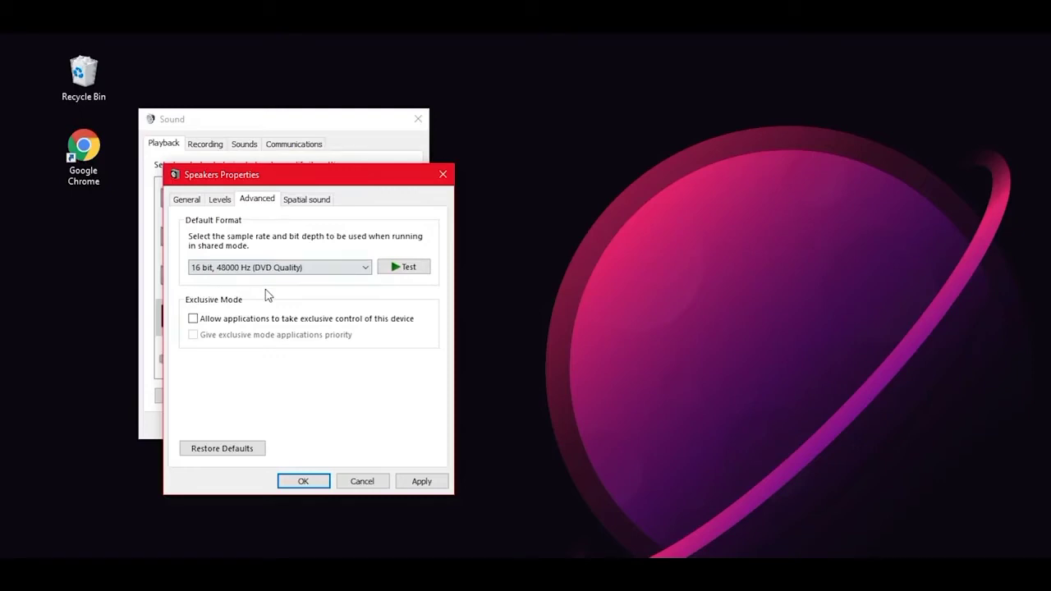
{"action": "left_click", "coordinate": [420, 481]}
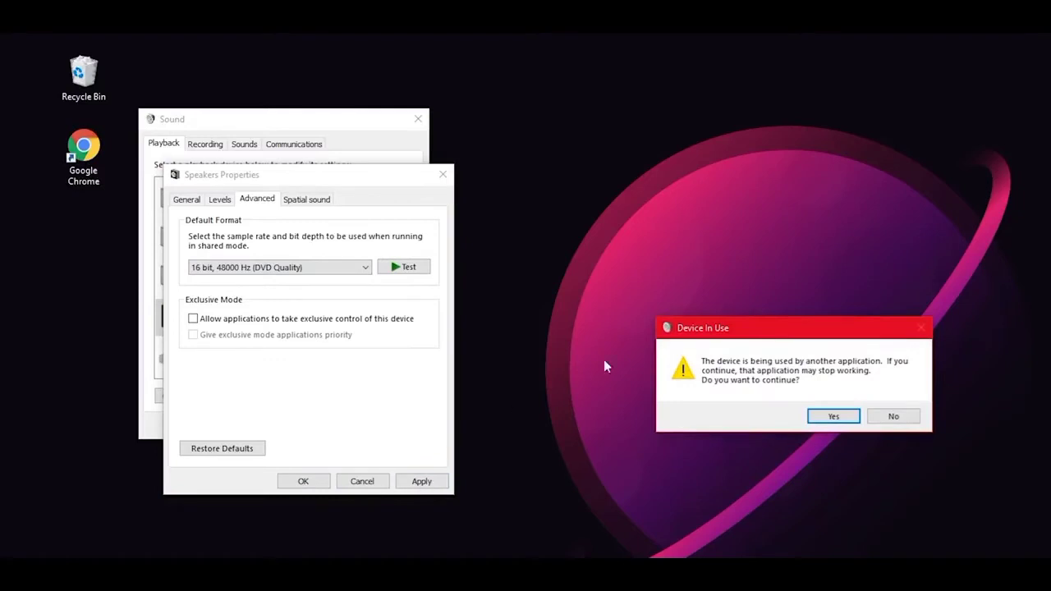
{"action": "left_click", "coordinate": [834, 417]}
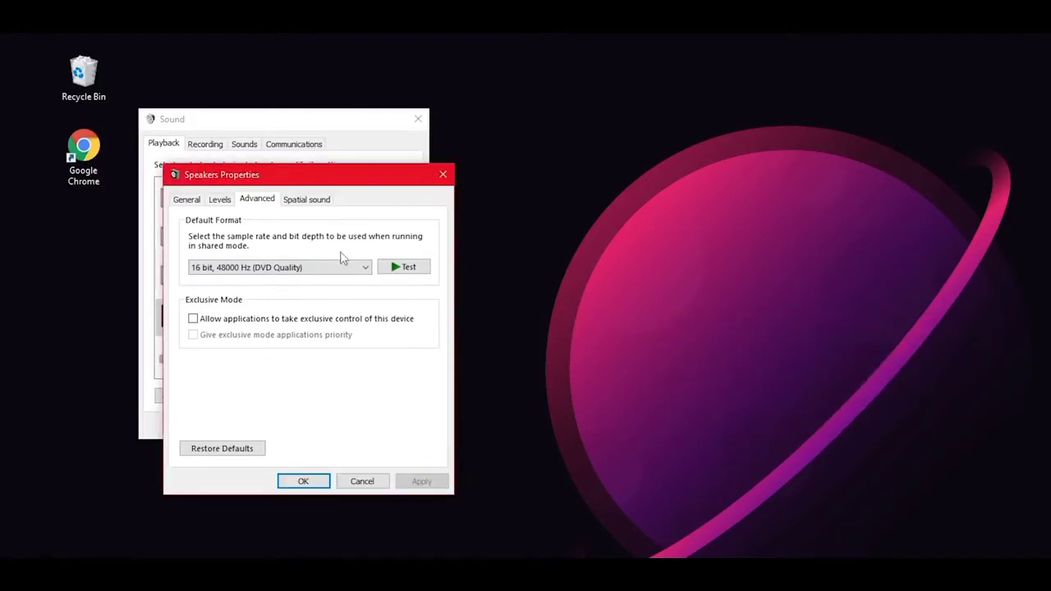
Leave Speakers spatial sound Off and save the Speakers properties
{"action": "left_click", "coordinate": [301, 200]}
{"action": "left_click", "coordinate": [264, 269]}
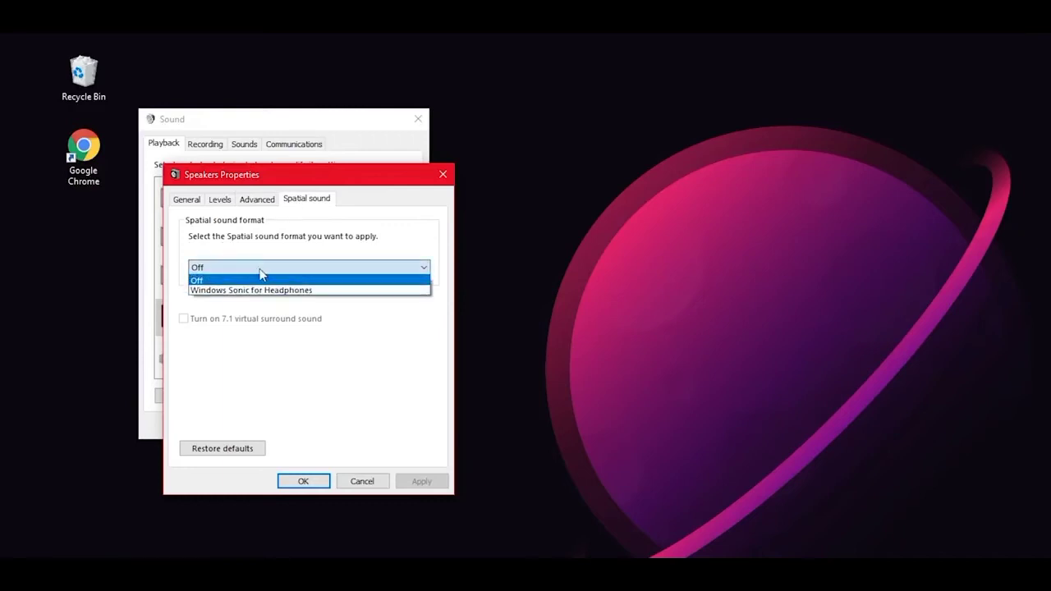
{"action": "left_click", "coordinate": [207, 281]}
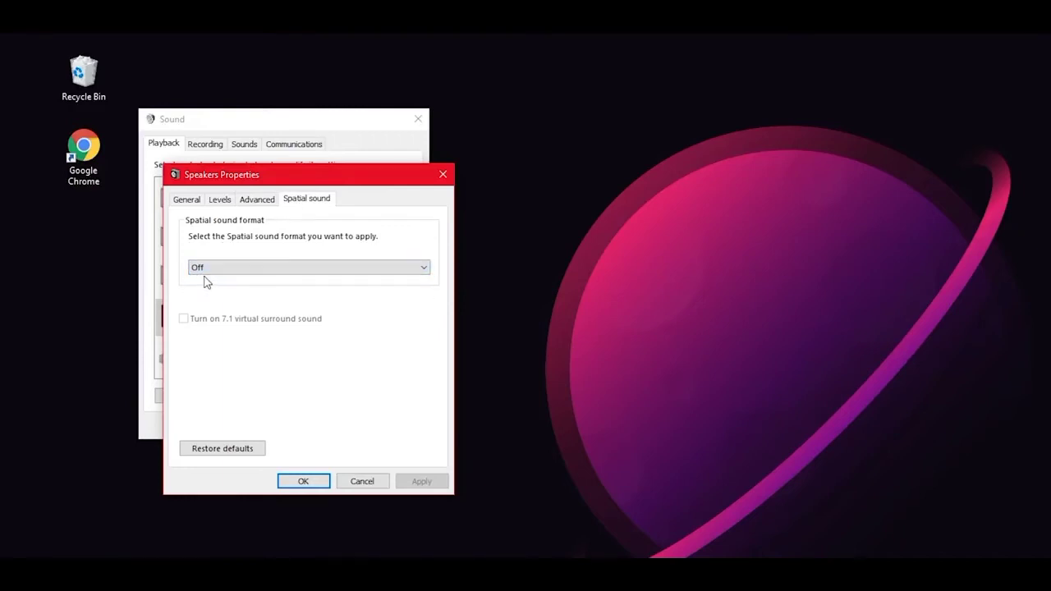
{"action": "left_click", "coordinate": [304, 483]}
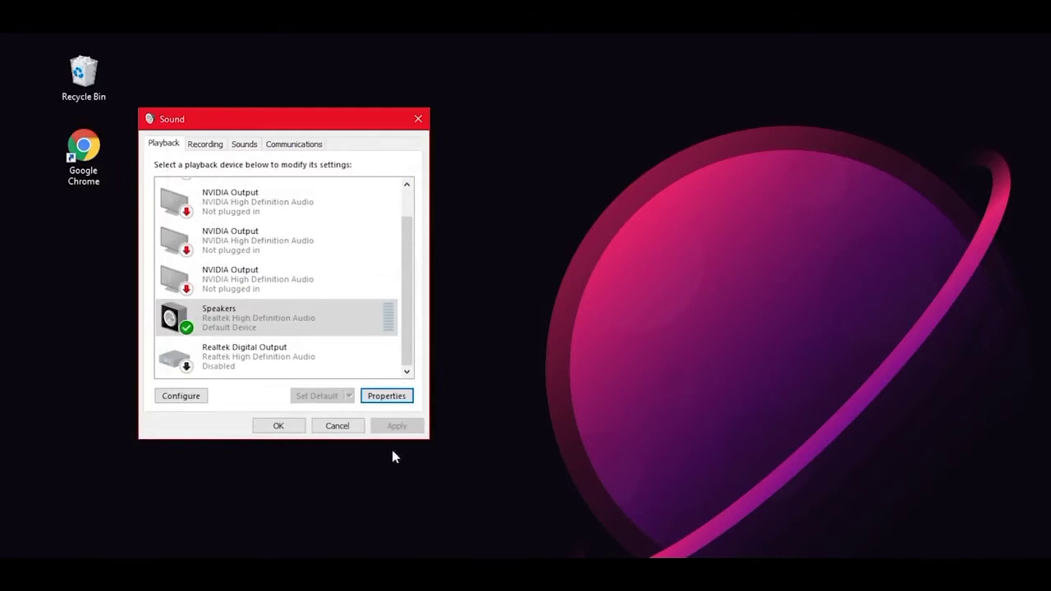
Set the Microphone to 2 channel, 16 bit, 48000 Hz with exclusive mode options unticked
{"action": "left_click", "coordinate": [197, 145]}
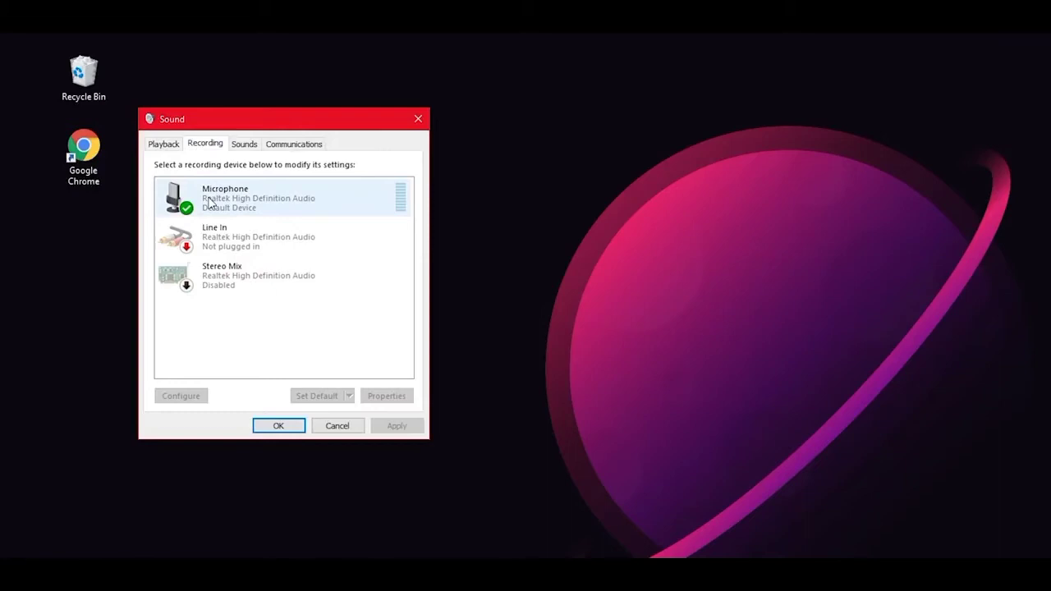
{"action": "right_click", "coordinate": [209, 203]}
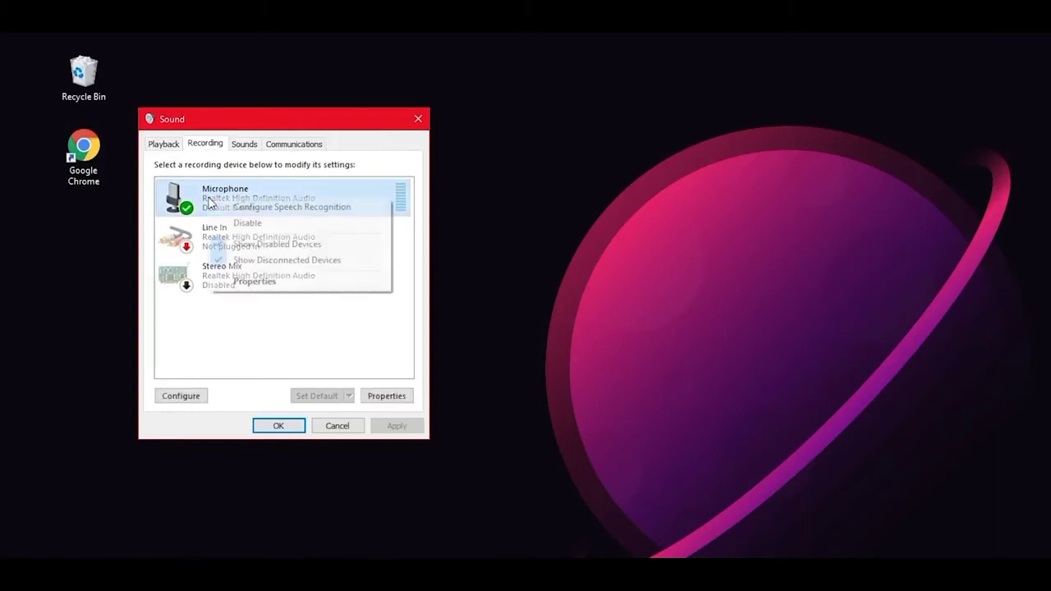
{"action": "left_click", "coordinate": [322, 284]}
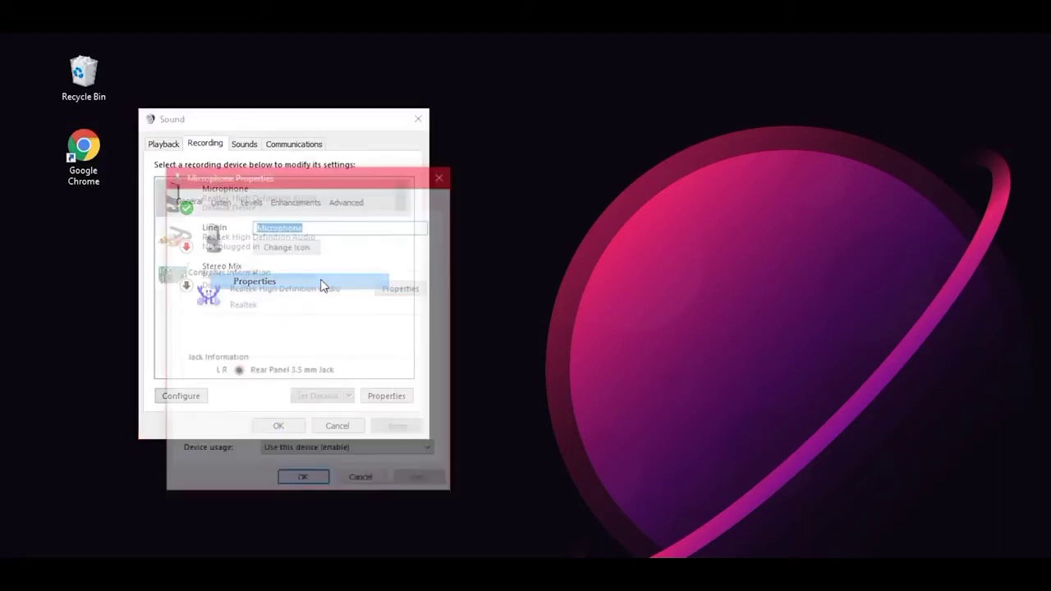
{"action": "left_click", "coordinate": [347, 201]}
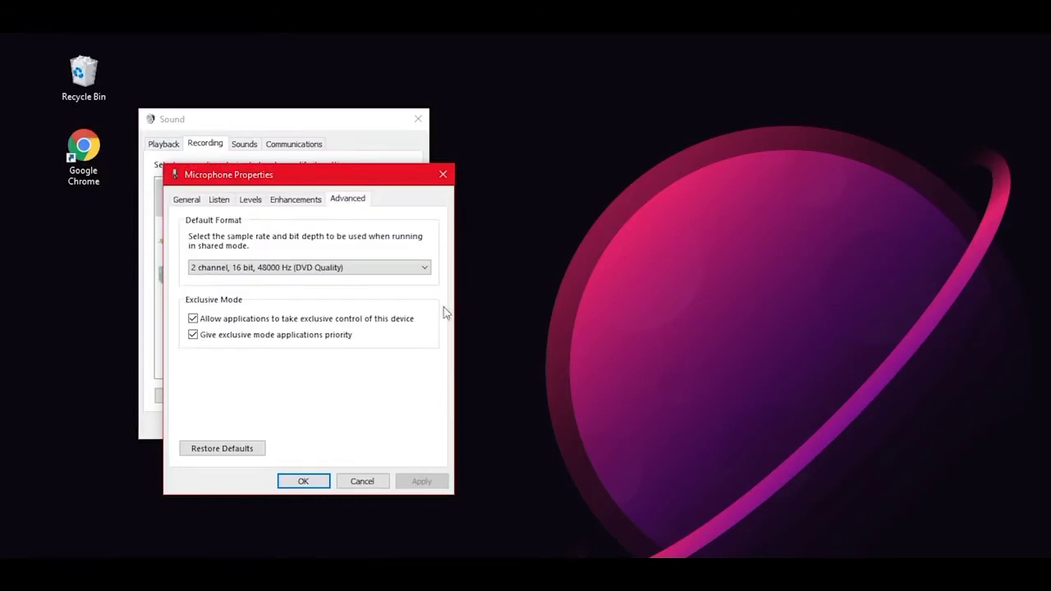
{"action": "left_click", "coordinate": [301, 336]}
{"action": "left_click", "coordinate": [326, 319]}
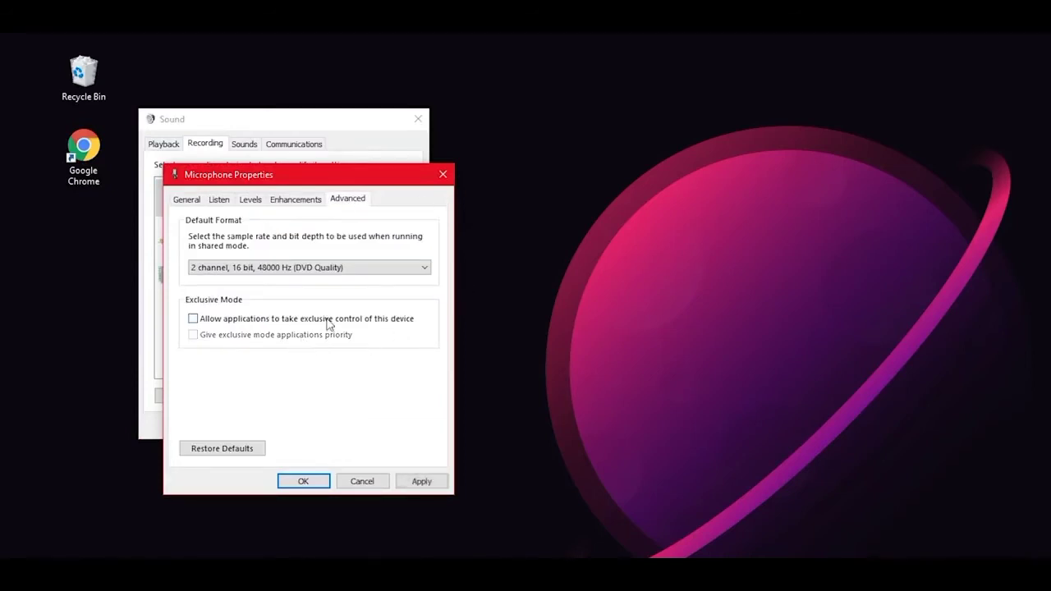
{"action": "left_click", "coordinate": [357, 272]}
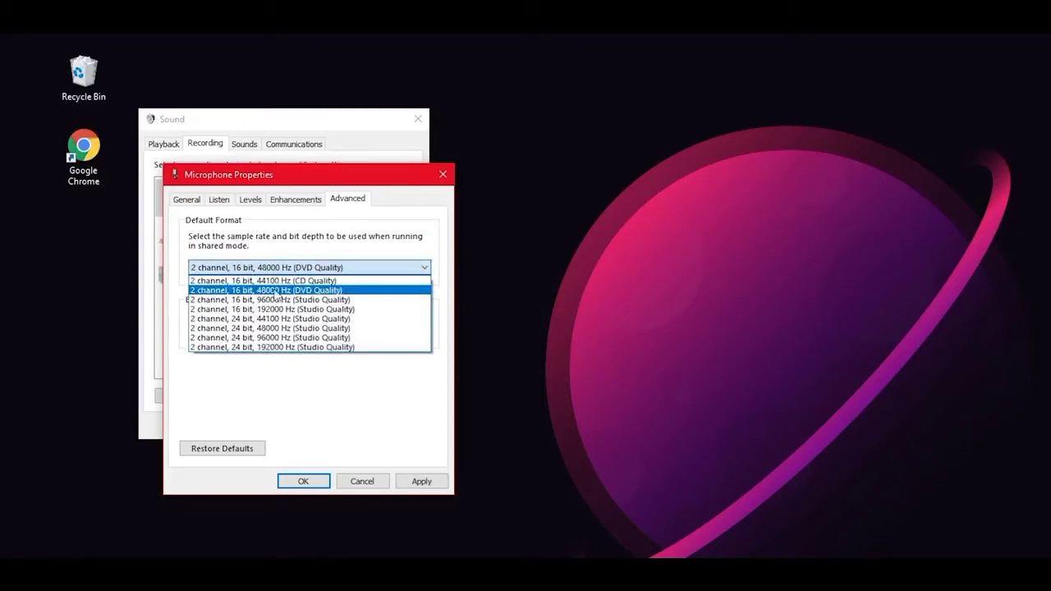
{"action": "left_click", "coordinate": [245, 291]}
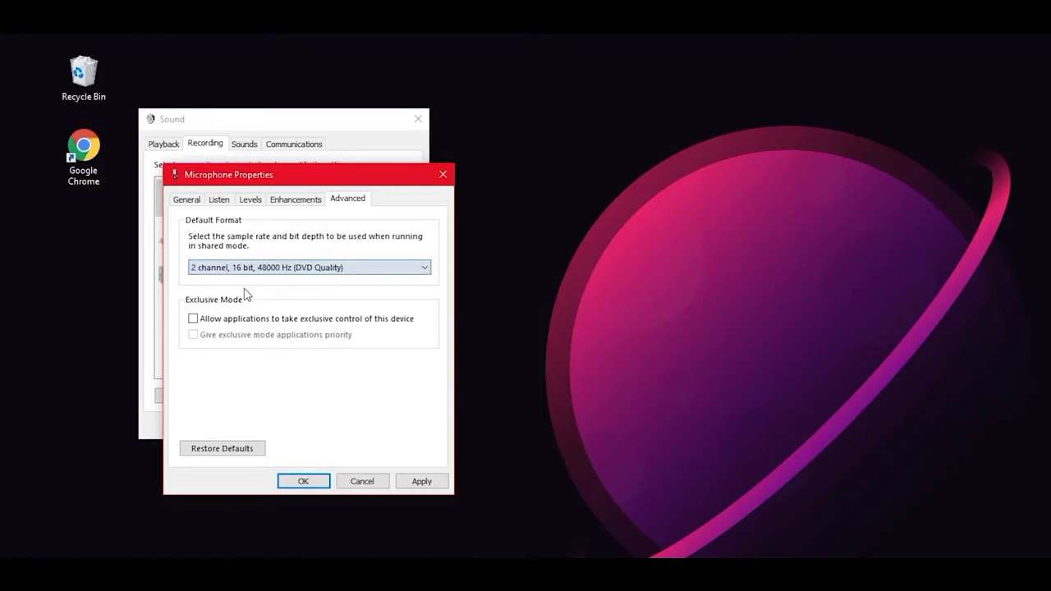
{"action": "left_click", "coordinate": [427, 484]}
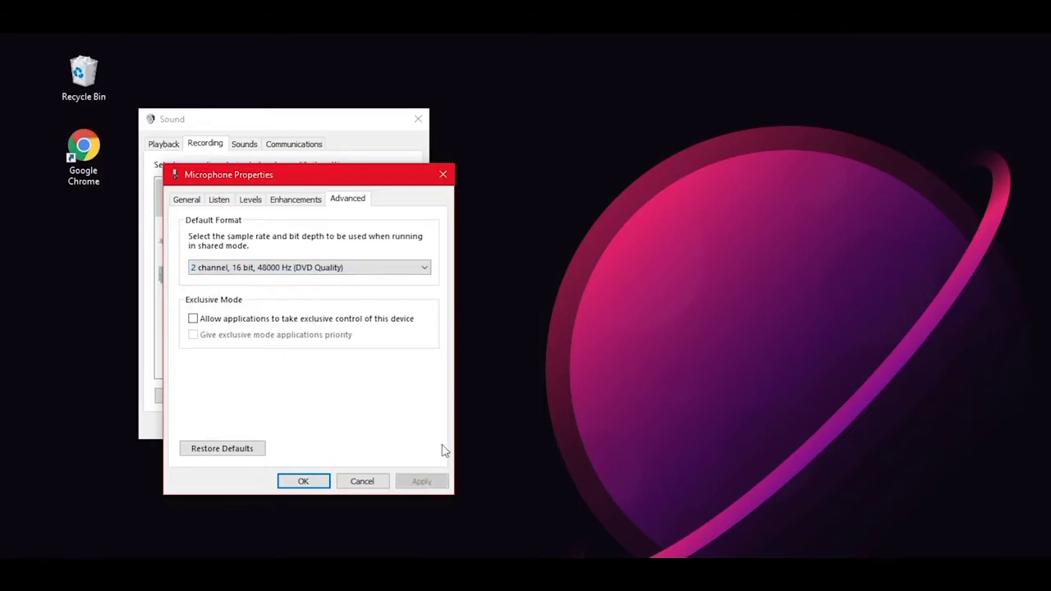
{"action": "left_click", "coordinate": [298, 481]}
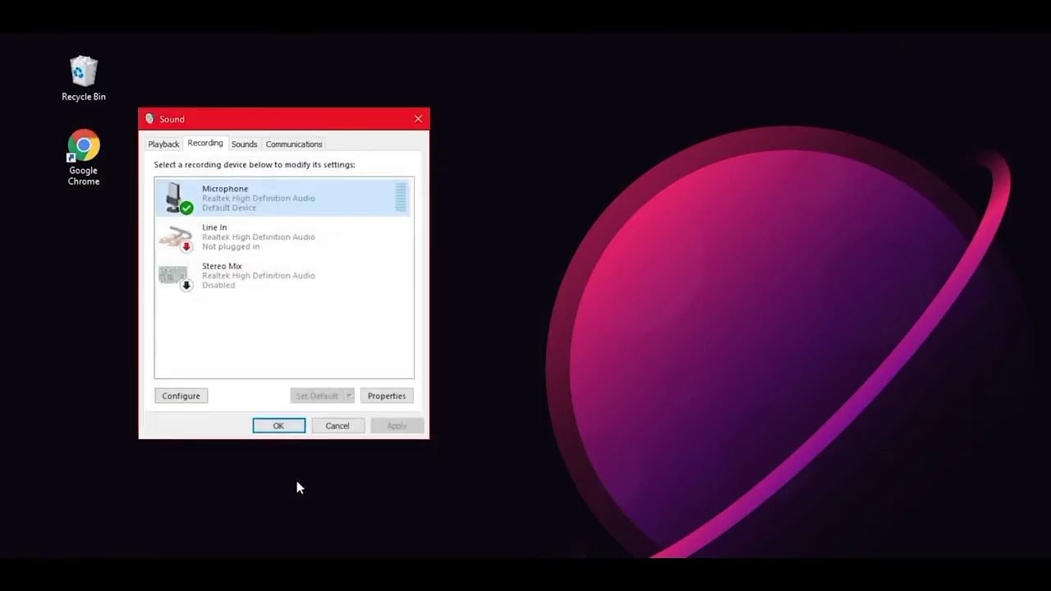
Set communications activity to 'Do nothing', apply, and close the Sound dialog
{"action": "left_click", "coordinate": [244, 144]}
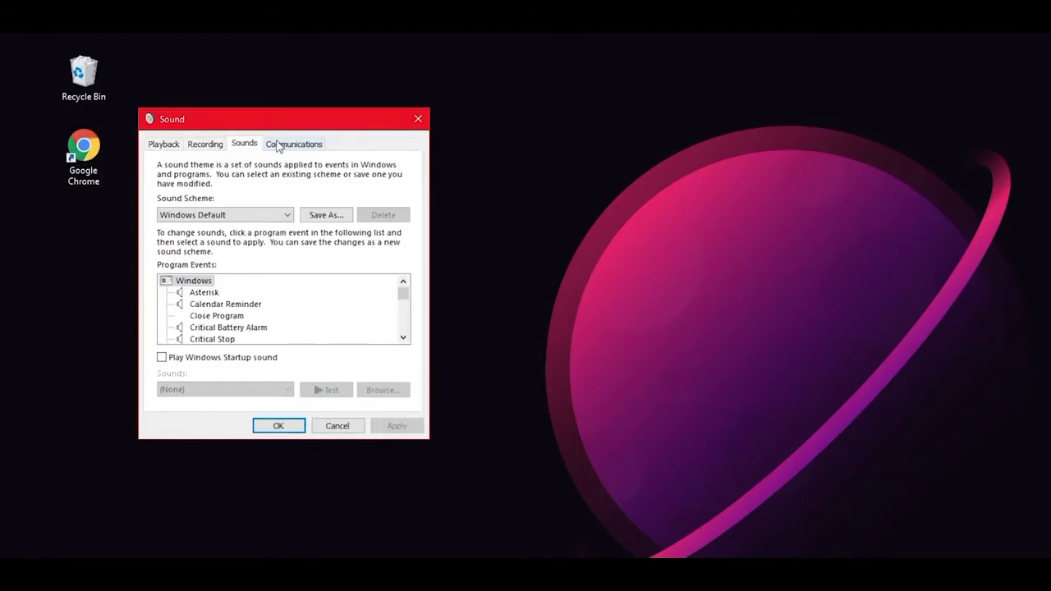
{"action": "left_click", "coordinate": [279, 144]}
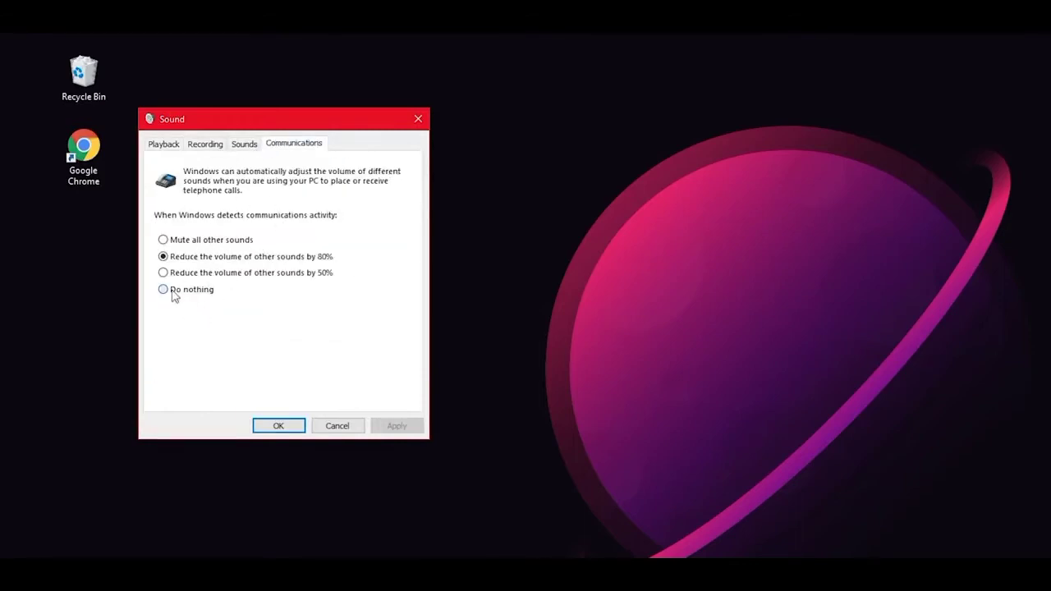
{"action": "left_click", "coordinate": [172, 294]}
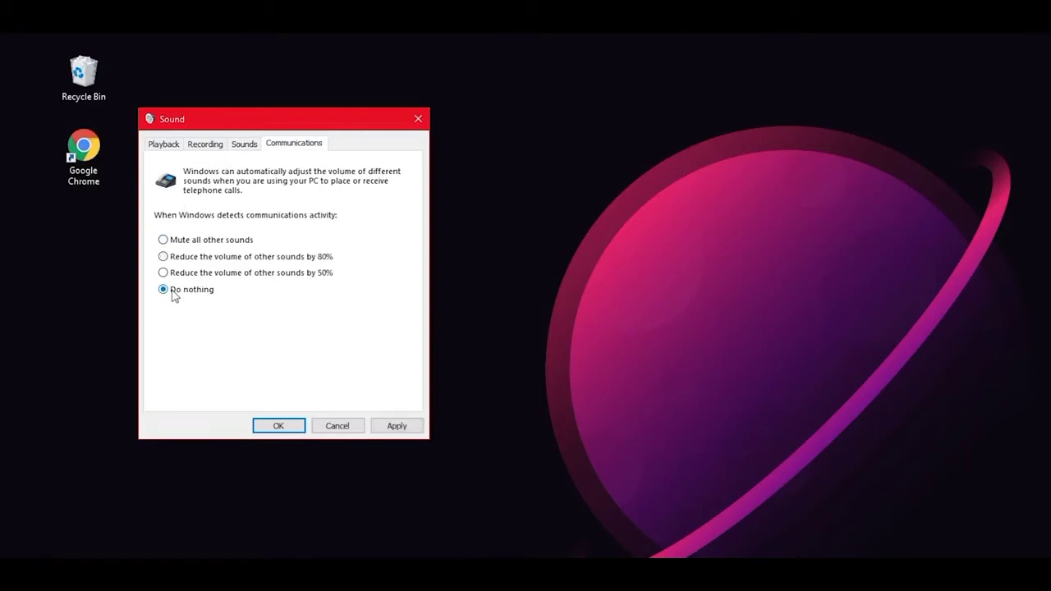
{"action": "left_click", "coordinate": [404, 427]}
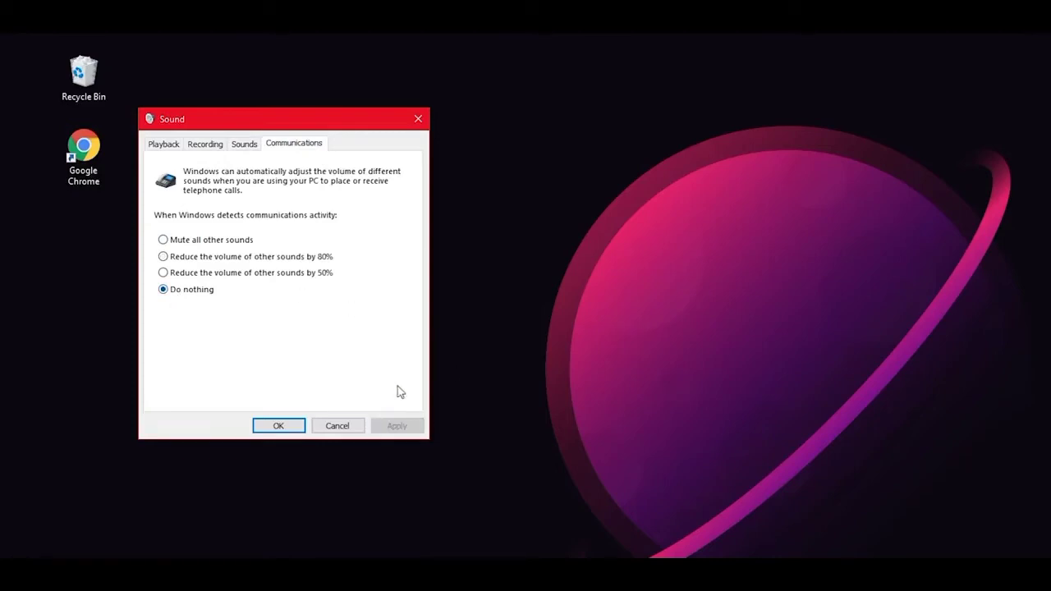
{"action": "left_click", "coordinate": [277, 425]}
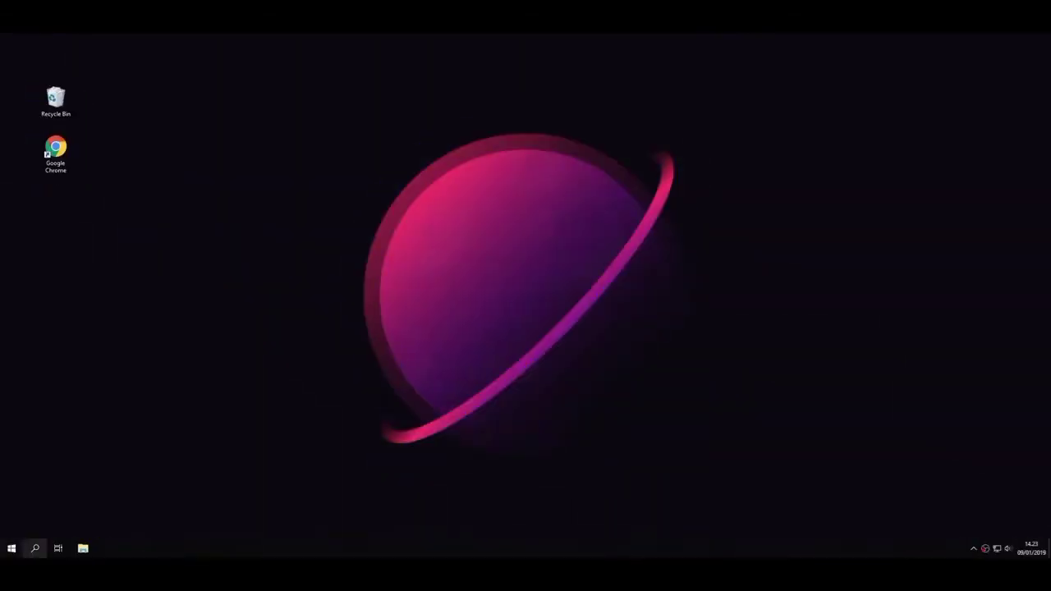
Search %appdata% and navigate to the AppData\Local\Temp folder
{"action": "left_click", "coordinate": [51, 548]}
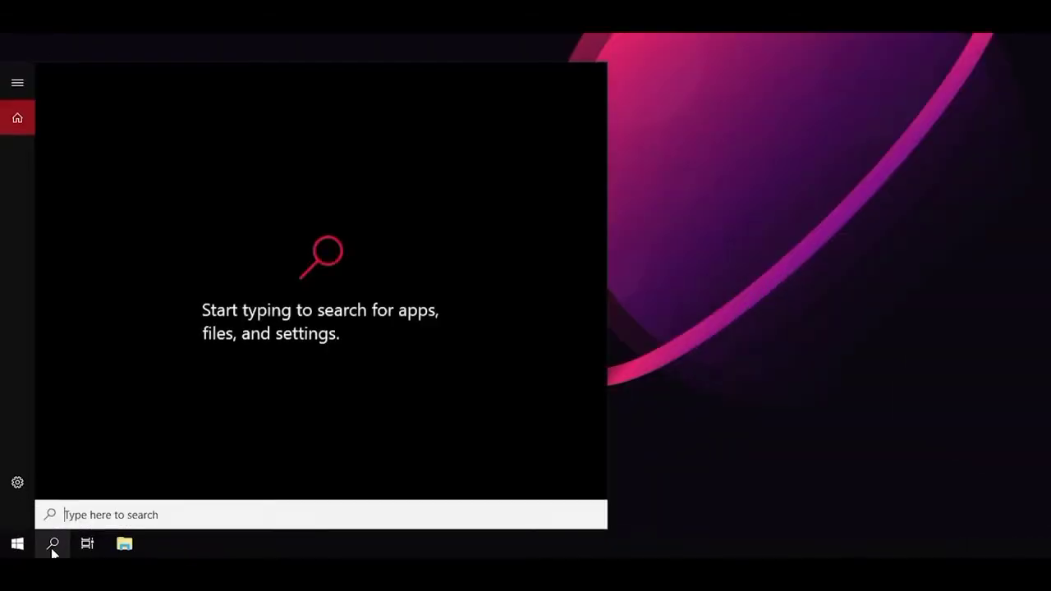
{"action": "type", "text": "%appda"}
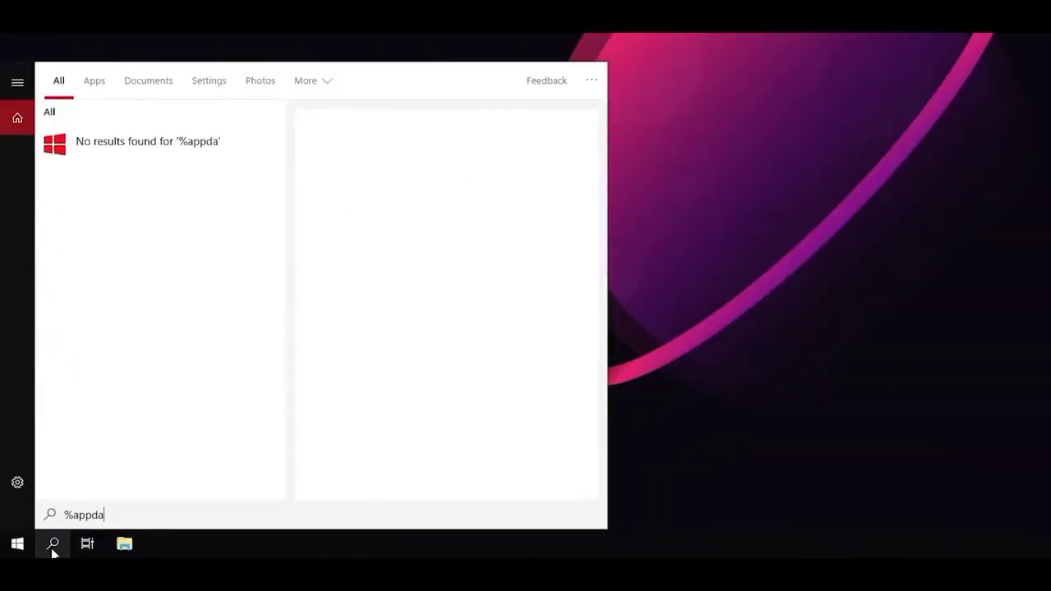
{"action": "type", "text": "ta%"}
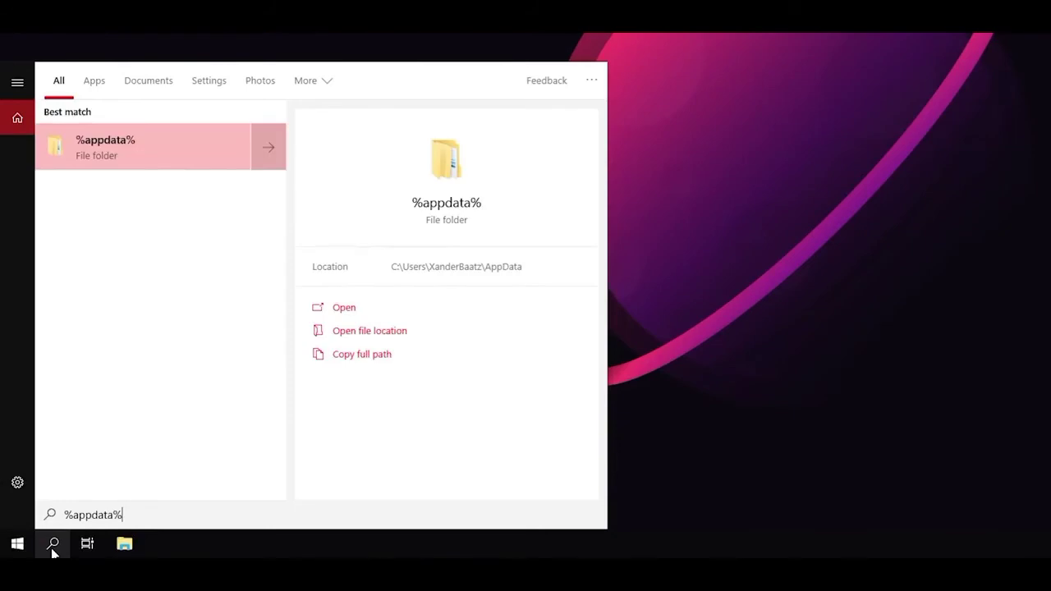
{"action": "left_click", "coordinate": [114, 152]}
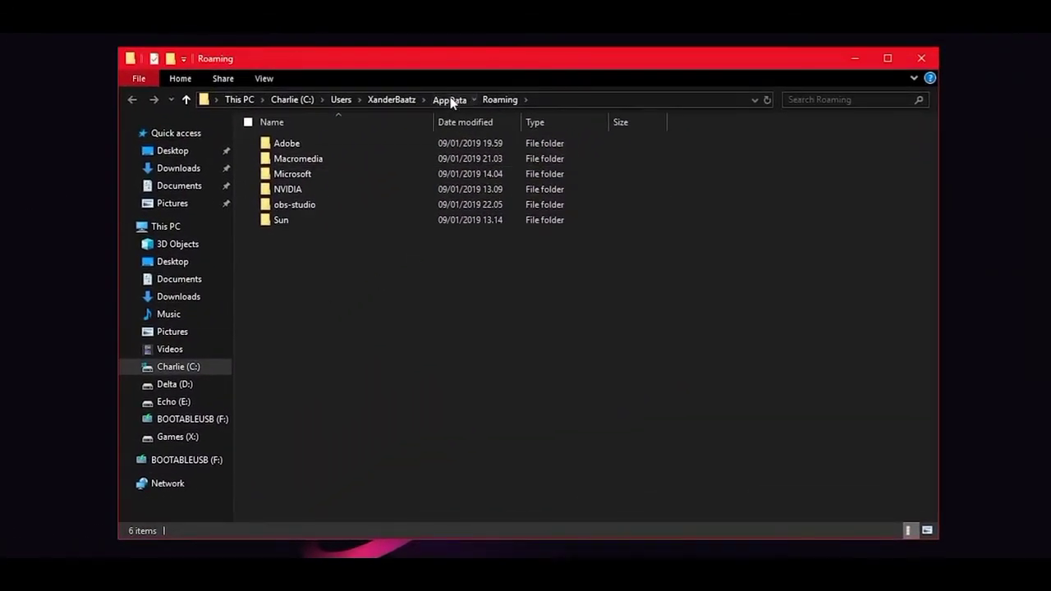
{"action": "left_click", "coordinate": [450, 100]}
{"action": "double_click", "coordinate": [303, 143]}
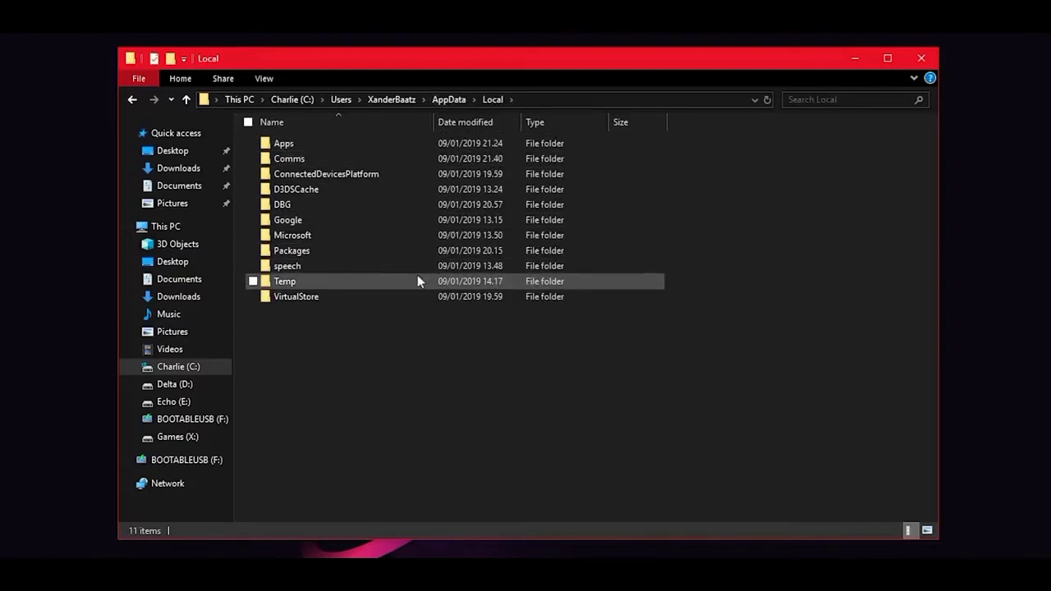
{"action": "double_click", "coordinate": [297, 282]}
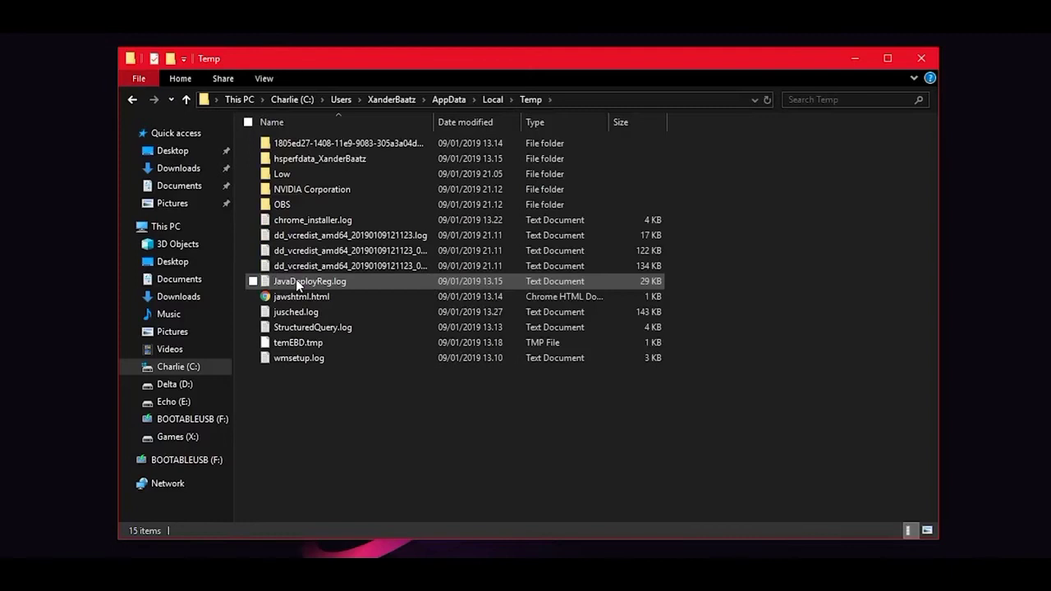
Delete all Temp contents, leaving only NVIDIA Corporation, refresh, and close File Explorer
{"action": "left_click_drag", "start_coordinate": [325, 455], "coordinate": [339, 138]}
{"action": "right_click", "coordinate": [338, 137]}
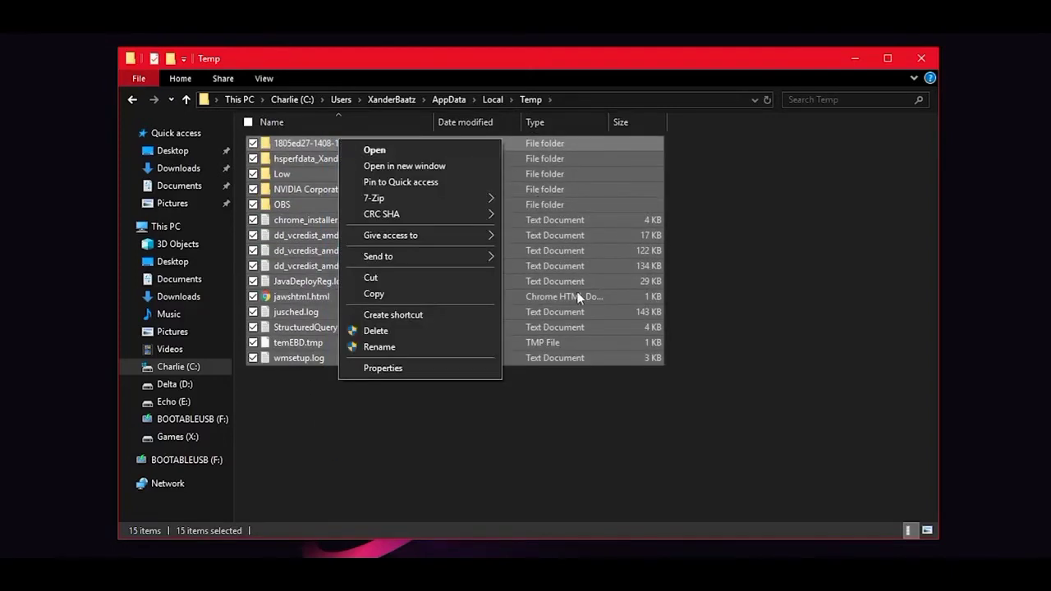
{"action": "left_click", "coordinate": [395, 330]}
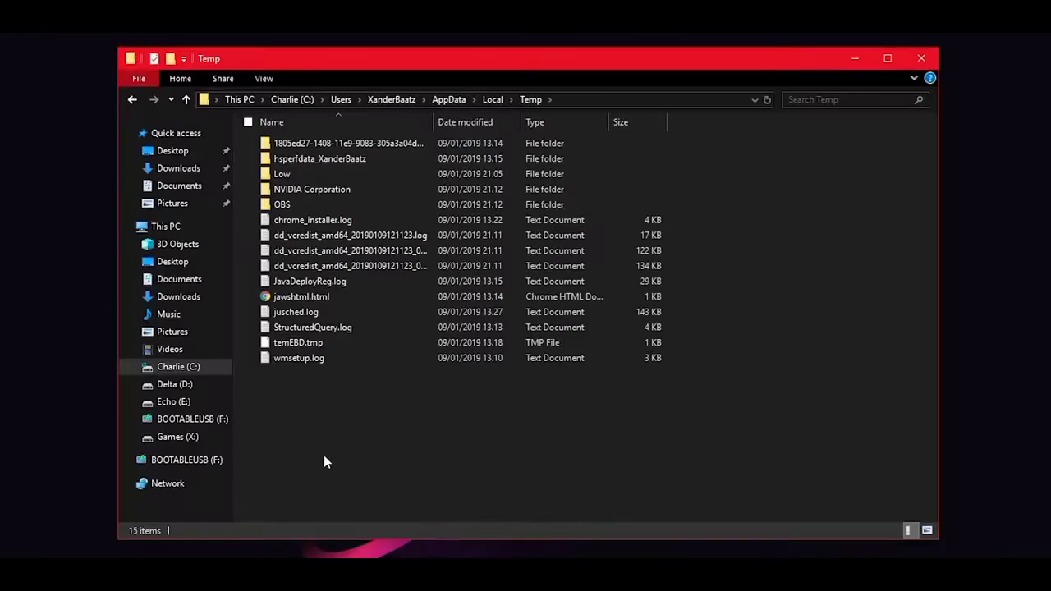
{"action": "left_click_drag", "start_coordinate": [324, 455], "coordinate": [339, 142]}
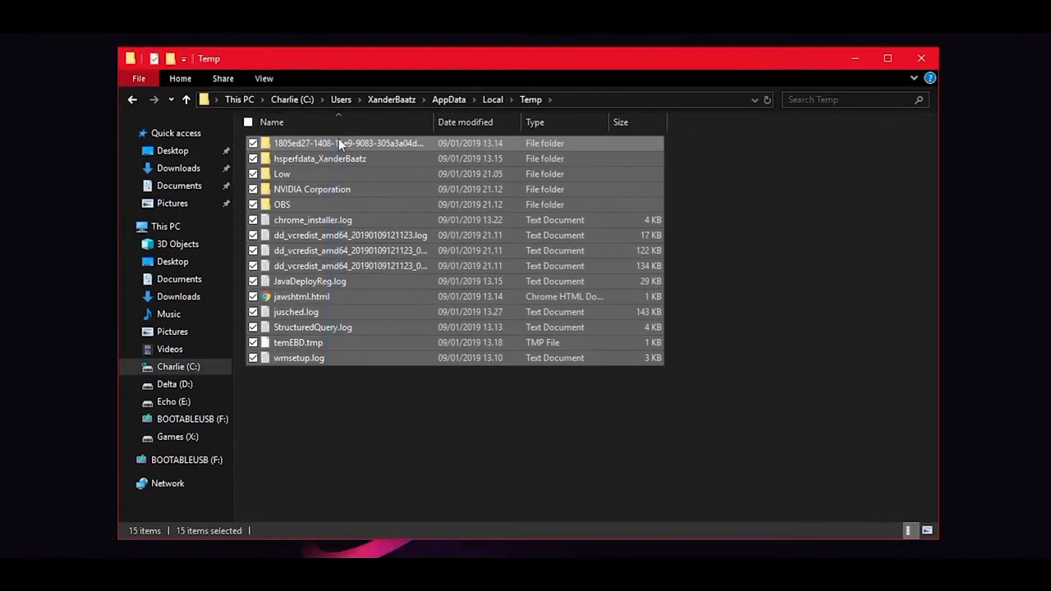
{"action": "right_click", "coordinate": [339, 143]}
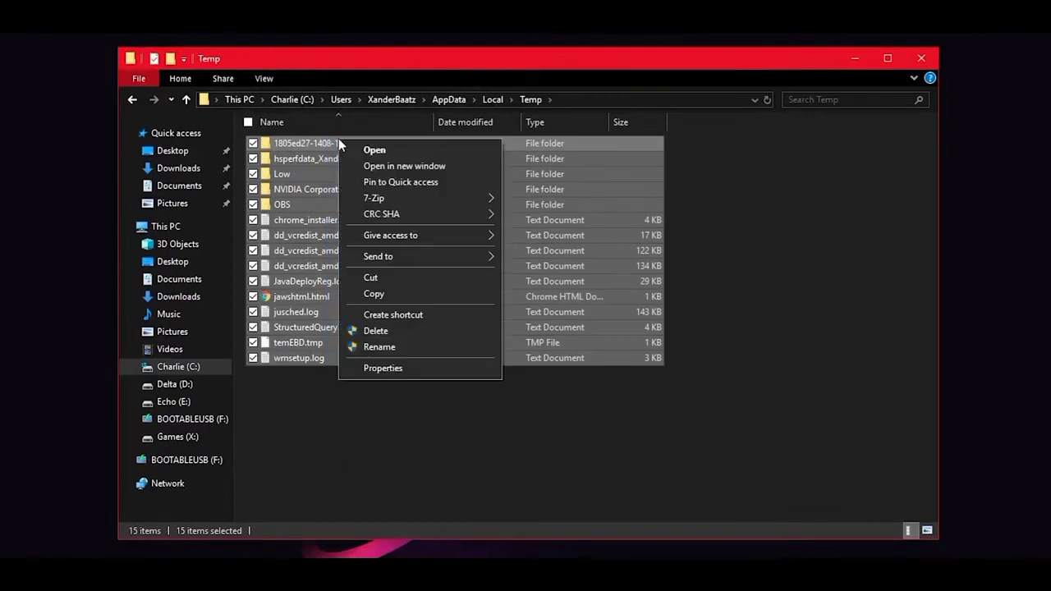
{"action": "left_click", "coordinate": [395, 331]}
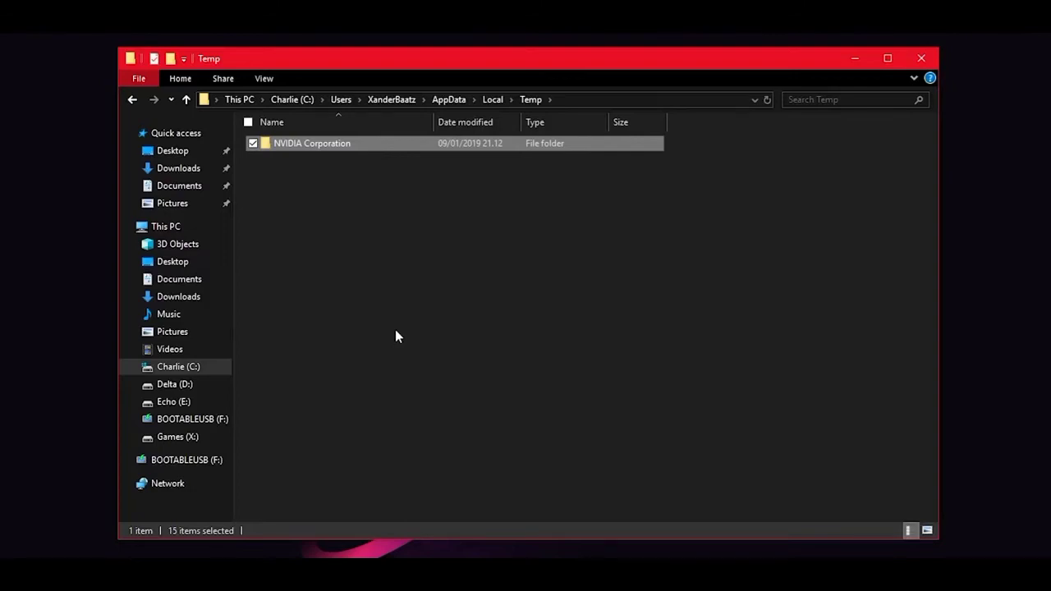
{"action": "right_click", "coordinate": [395, 327]}
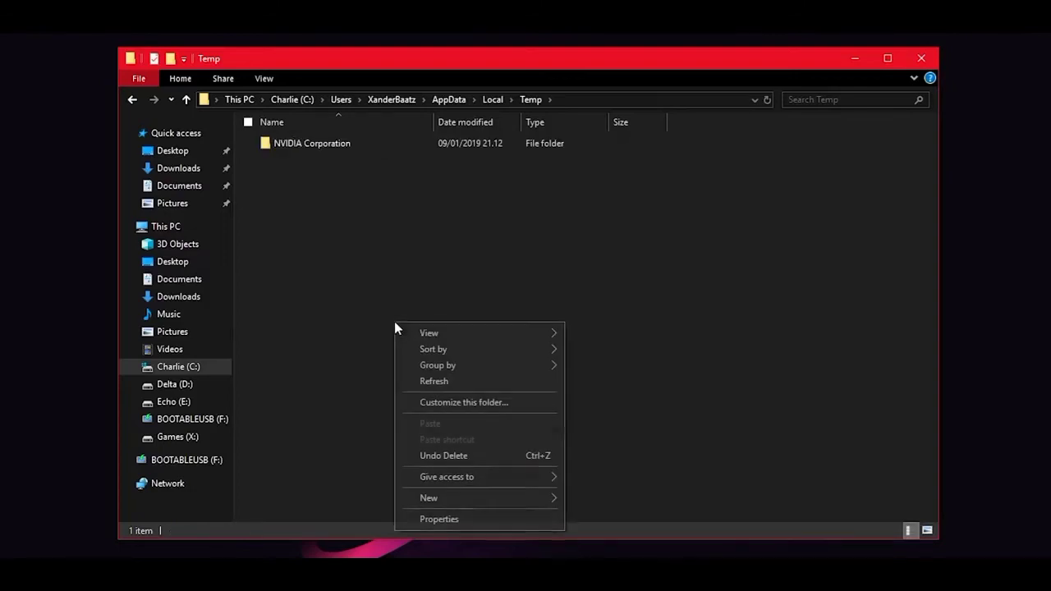
{"action": "left_click", "coordinate": [470, 381]}
{"action": "left_click", "coordinate": [922, 58]}
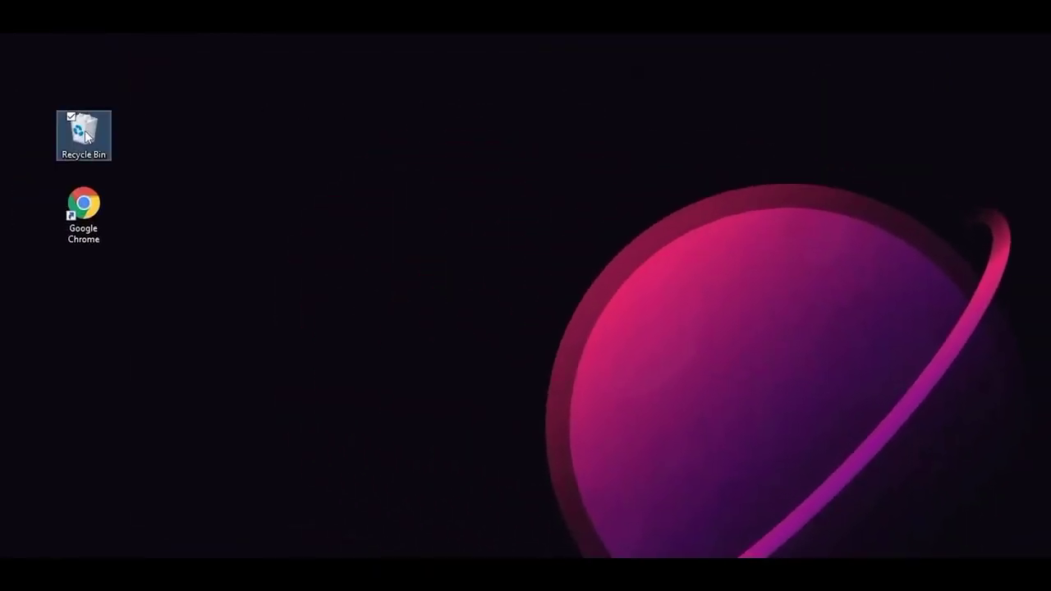
Empty the Recycle Bin from the desktop, confirming deletion of the 16 items
{"action": "right_click", "coordinate": [85, 132]}
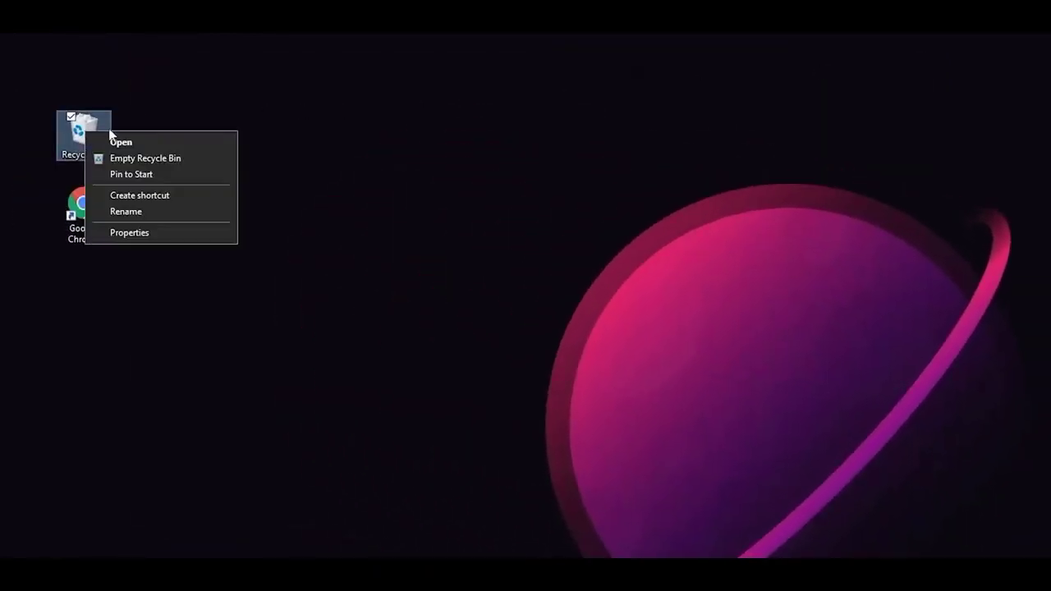
{"action": "left_click", "coordinate": [146, 158]}
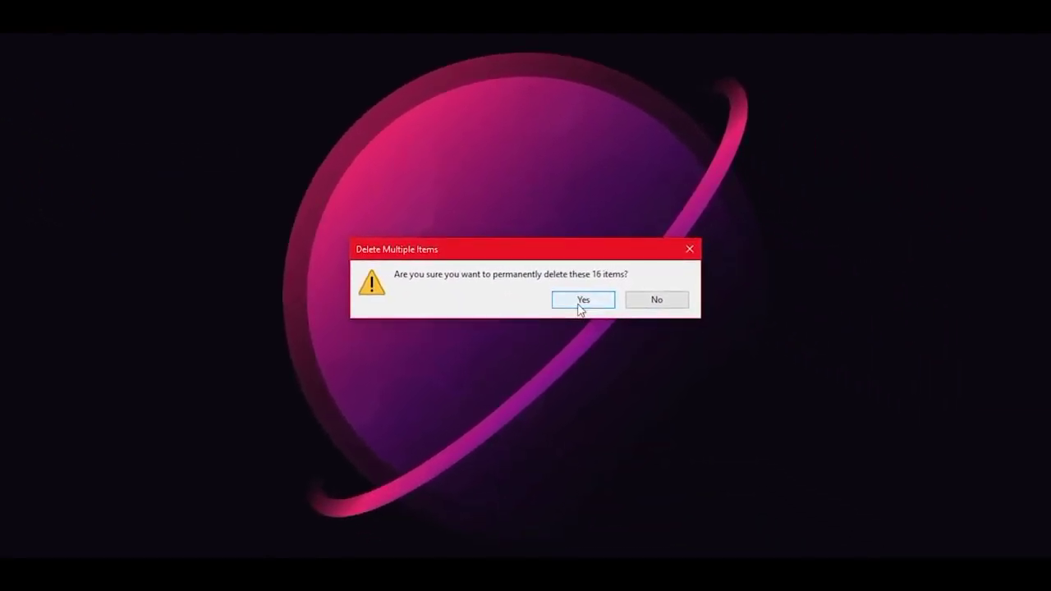
{"action": "left_click", "coordinate": [581, 300]}
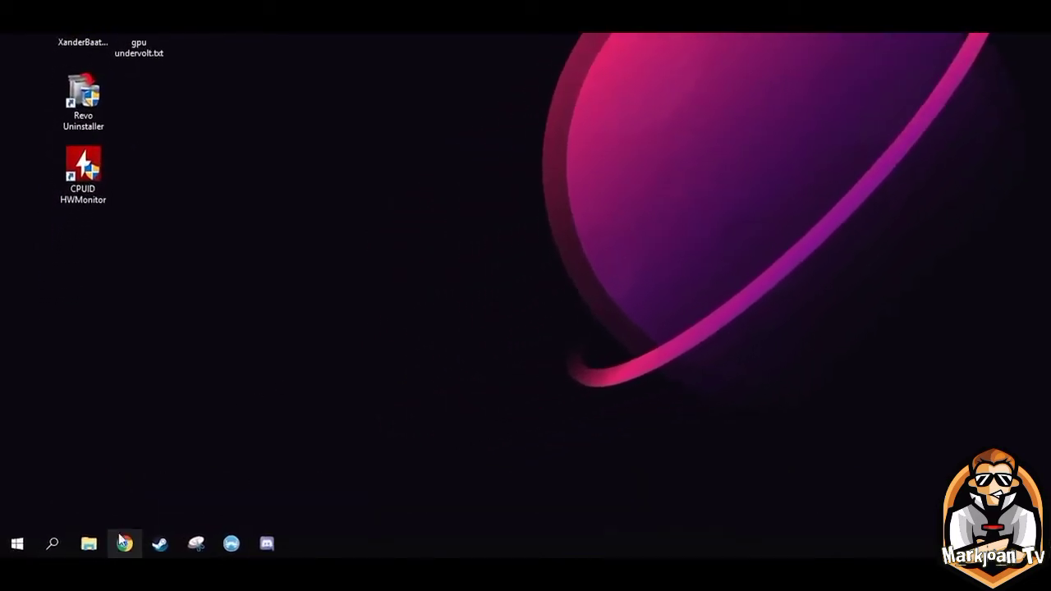
Open the Windows10Debloater GitHub page in Chrome and download the repository as ZIP
{"action": "left_click", "coordinate": [124, 543]}
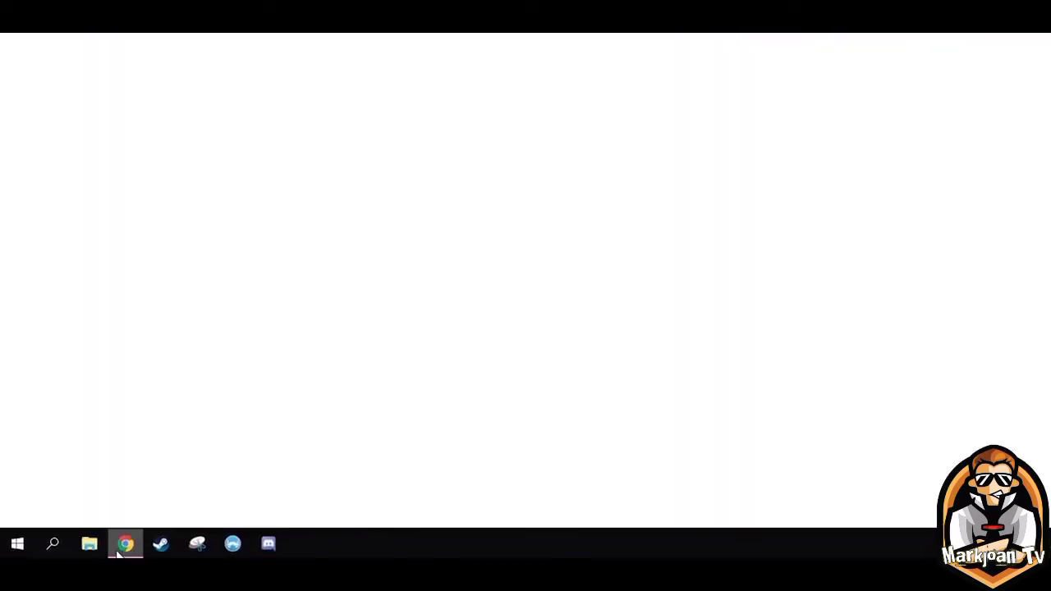
{"action": "type", "text": "https://github.com/Sycnex/Windows10Debloater"}
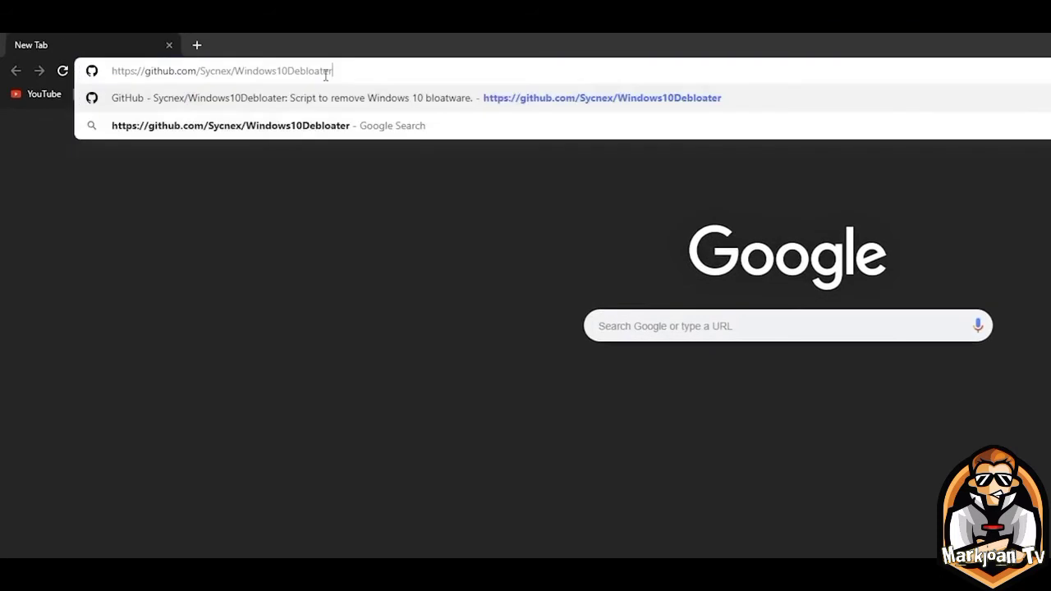
{"action": "left_click_drag", "start_coordinate": [333, 71], "coordinate": [89, 87]}
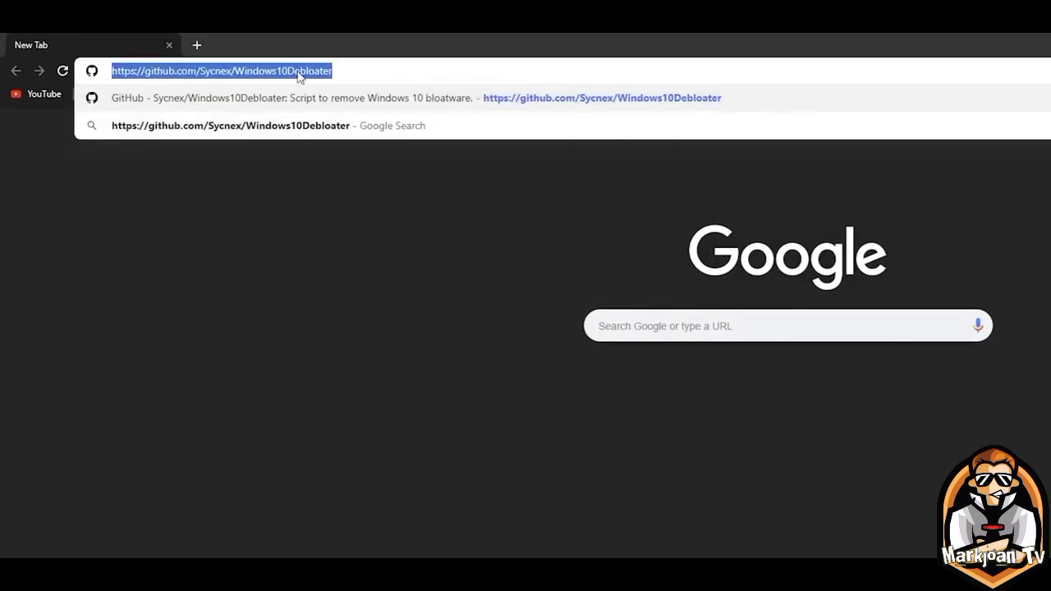
{"action": "key", "text": "Return"}
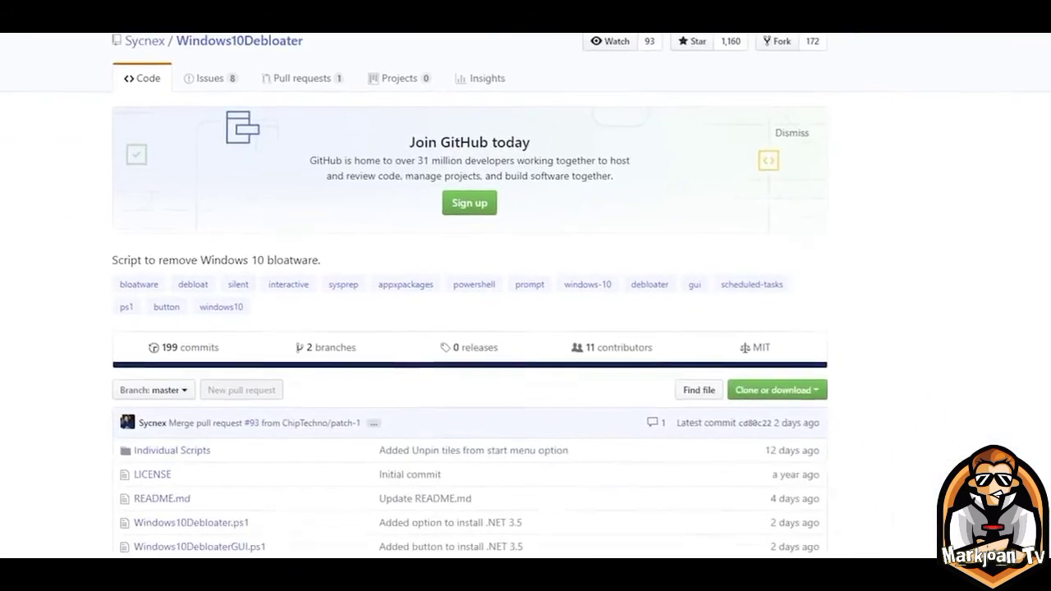
{"action": "left_click", "coordinate": [564, 288]}
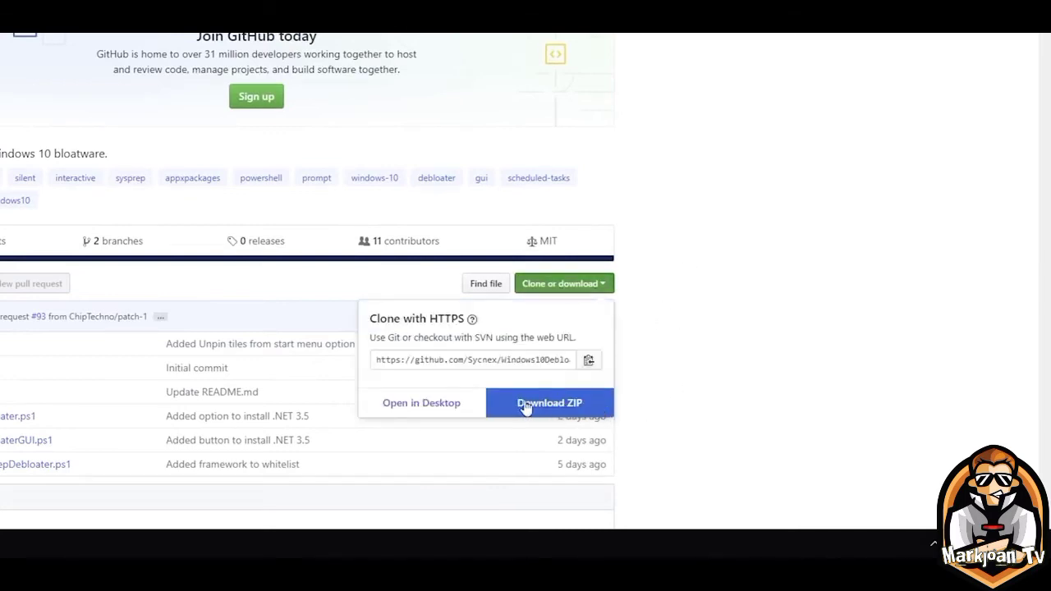
{"action": "left_click", "coordinate": [556, 407]}
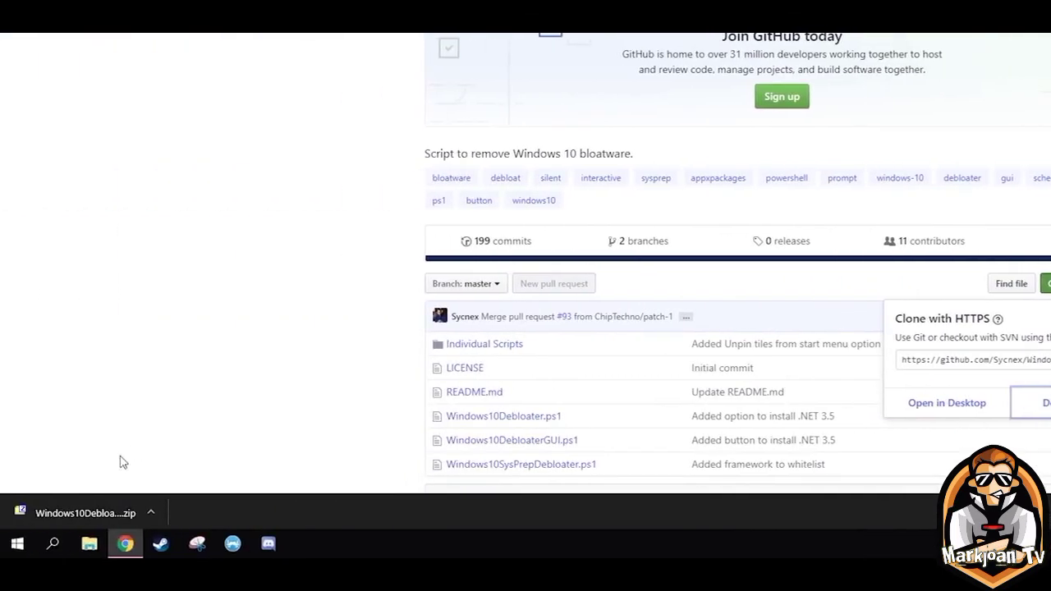
Drag Windows10Debloater-master from the downloaded ZIP onto the desktop and close 7-Zip
{"action": "left_click", "coordinate": [73, 504]}
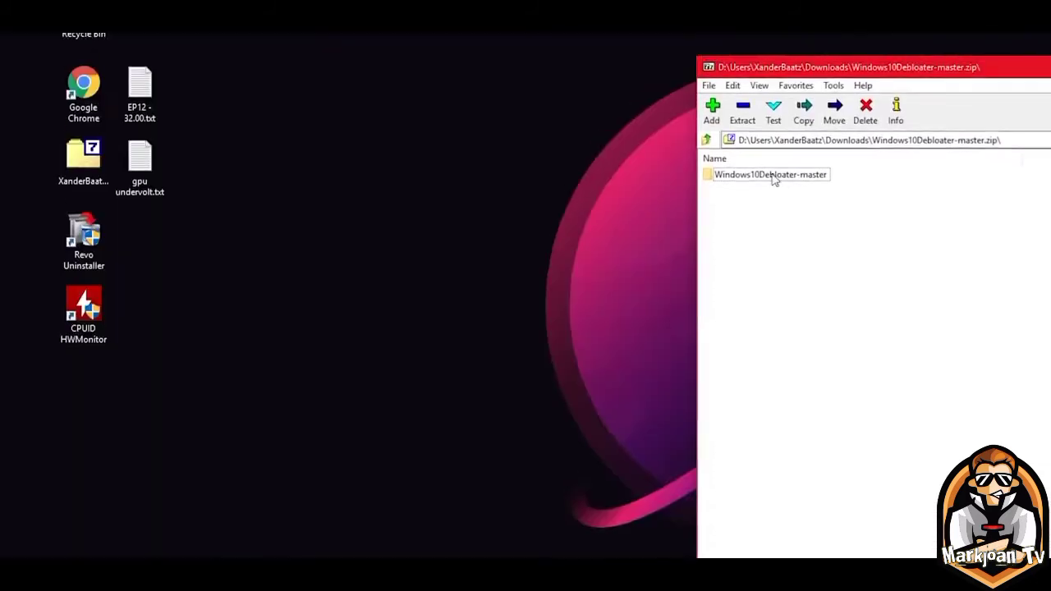
{"action": "left_click_drag", "start_coordinate": [770, 177], "coordinate": [188, 261]}
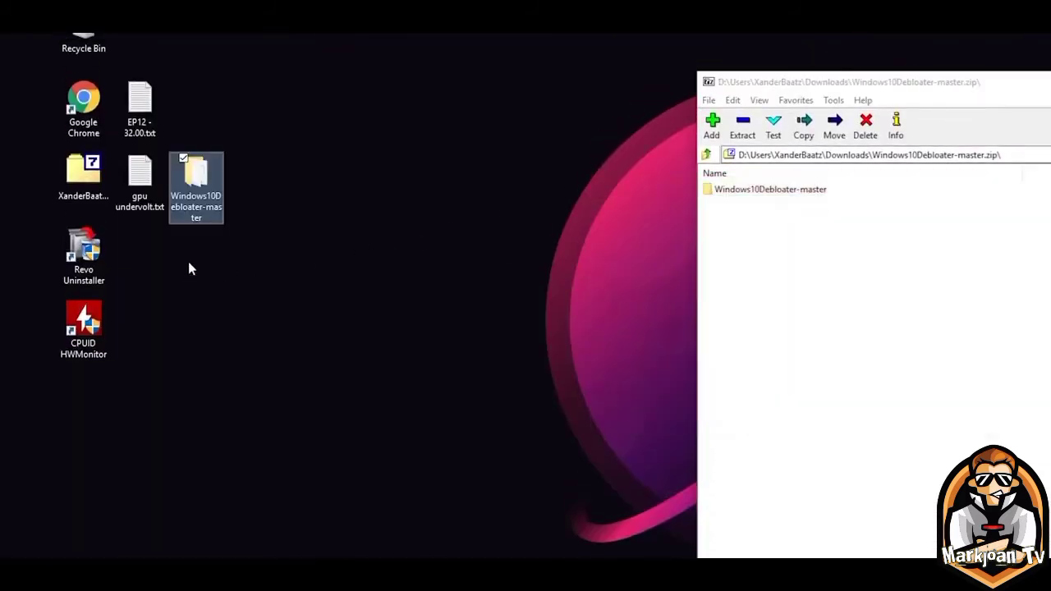
{"action": "left_click", "coordinate": [1031, 79]}
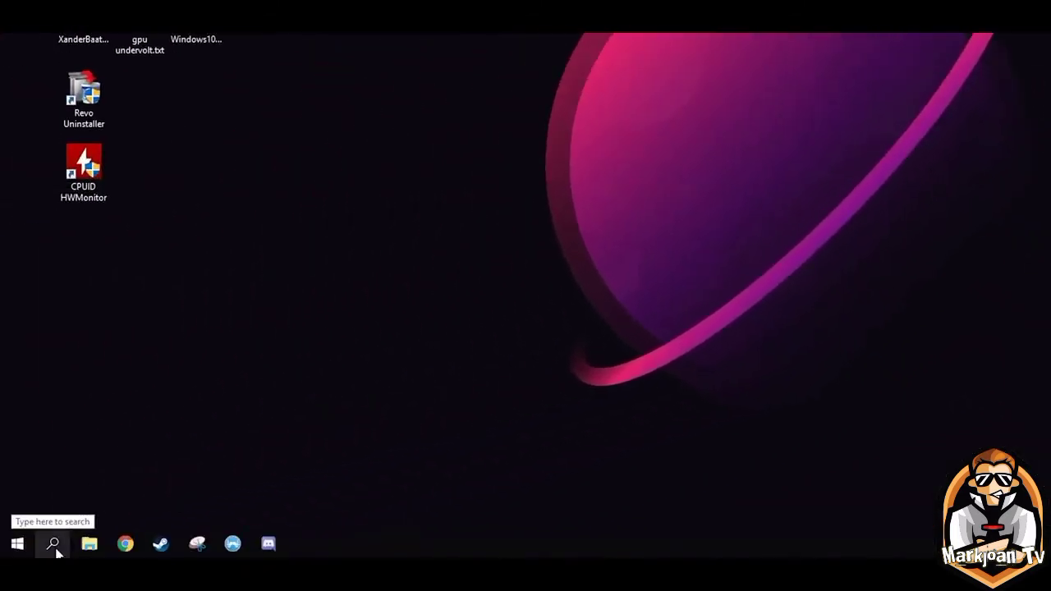
Run Windows PowerShell as administrator and move its window to the right
{"action": "left_click", "coordinate": [53, 545]}
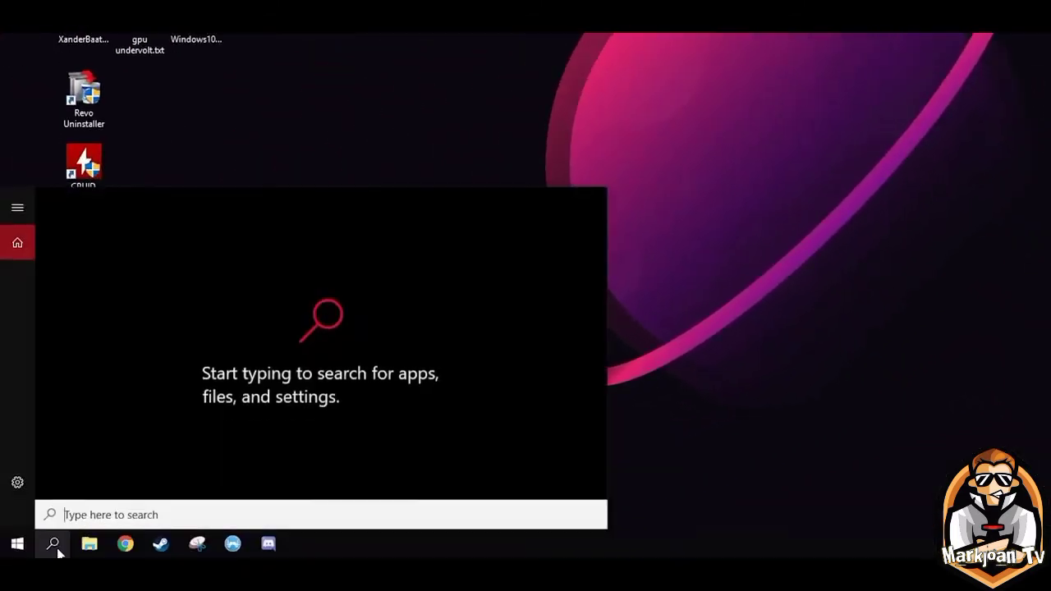
{"action": "type", "text": "powers"}
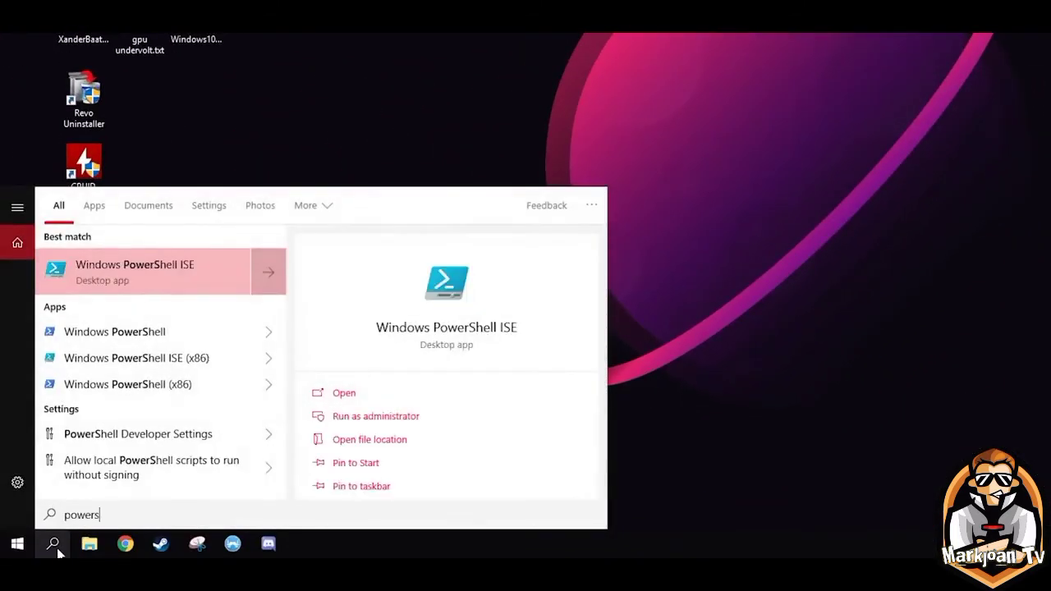
{"action": "type", "text": "hell"}
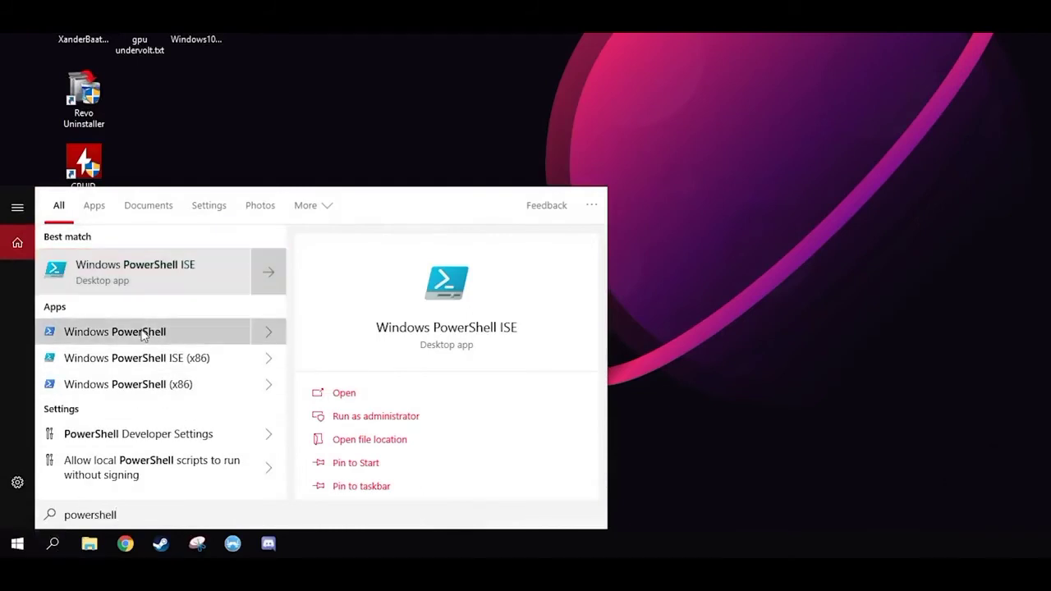
{"action": "right_click", "coordinate": [141, 334]}
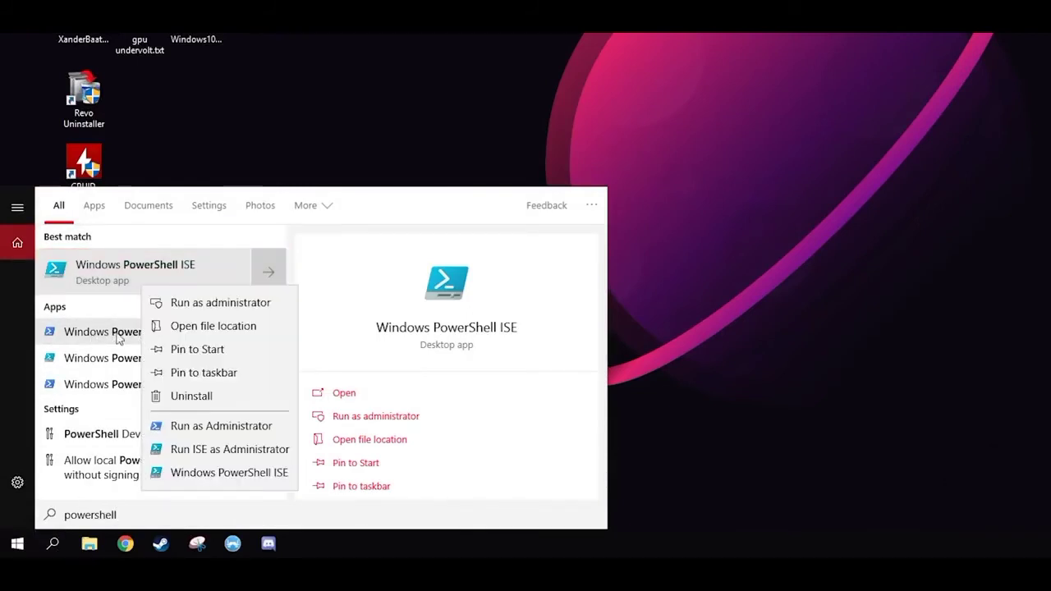
{"action": "left_click", "coordinate": [225, 303]}
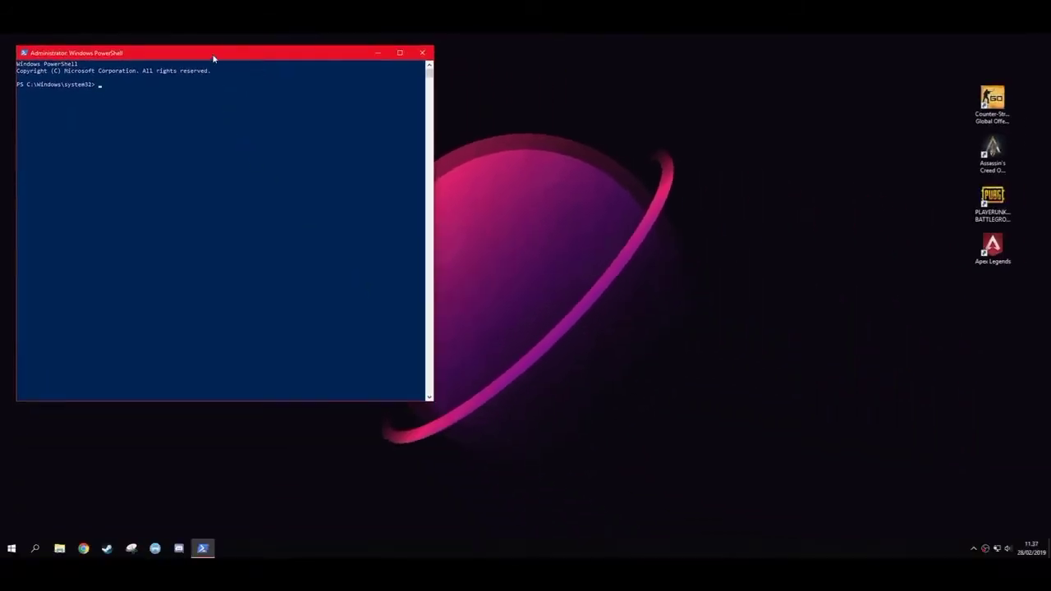
{"action": "left_click_drag", "start_coordinate": [213, 58], "coordinate": [809, 89]}
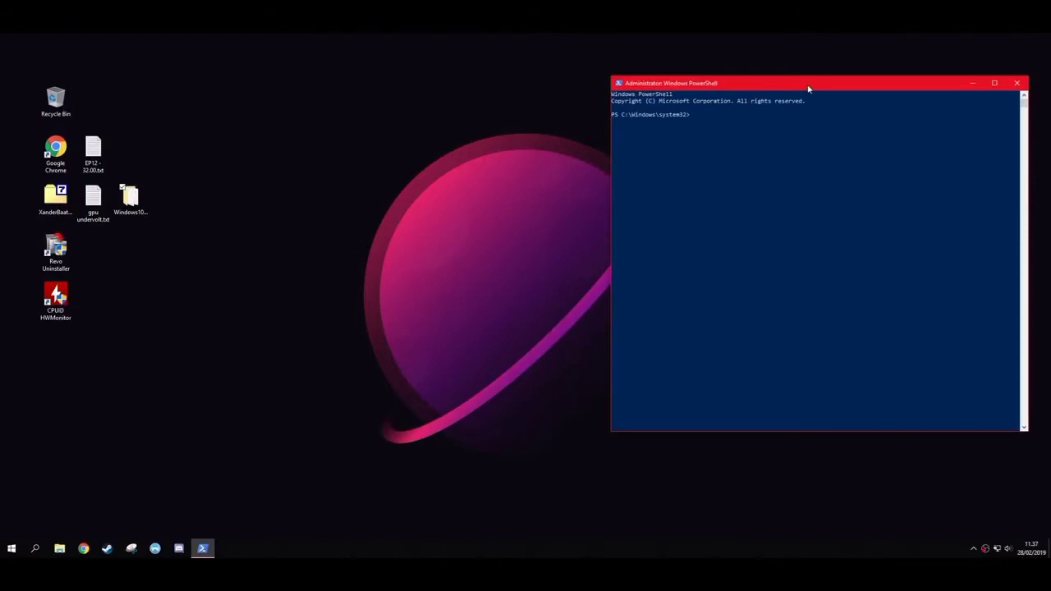
Open Windows10Debloater-master and pick 'Open with' for Windows10DebloaterGUI.ps1
{"action": "double_click", "coordinate": [132, 197]}
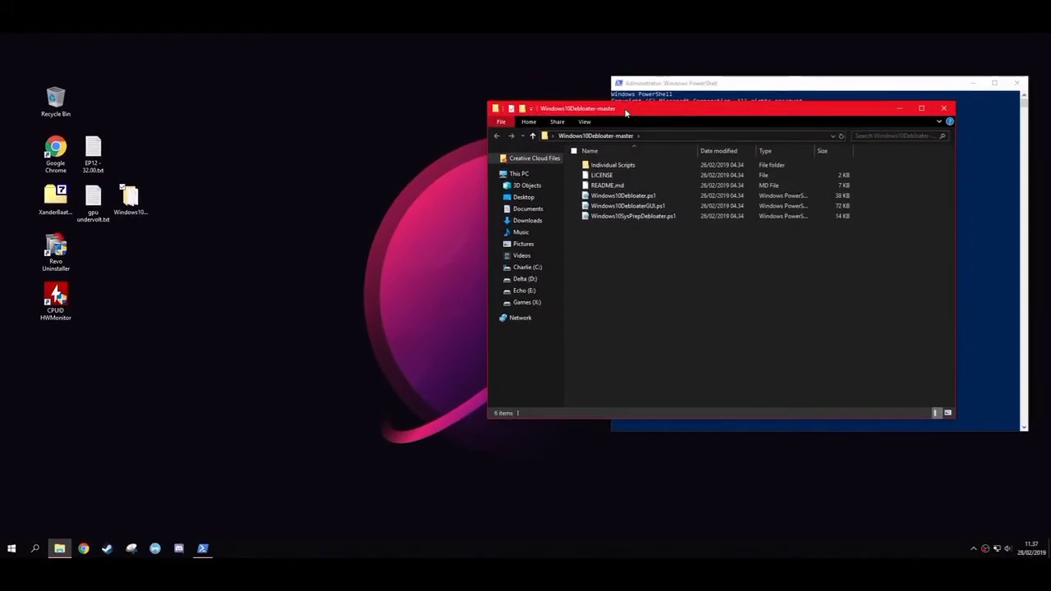
{"action": "left_click_drag", "start_coordinate": [626, 112], "coordinate": [204, 122]}
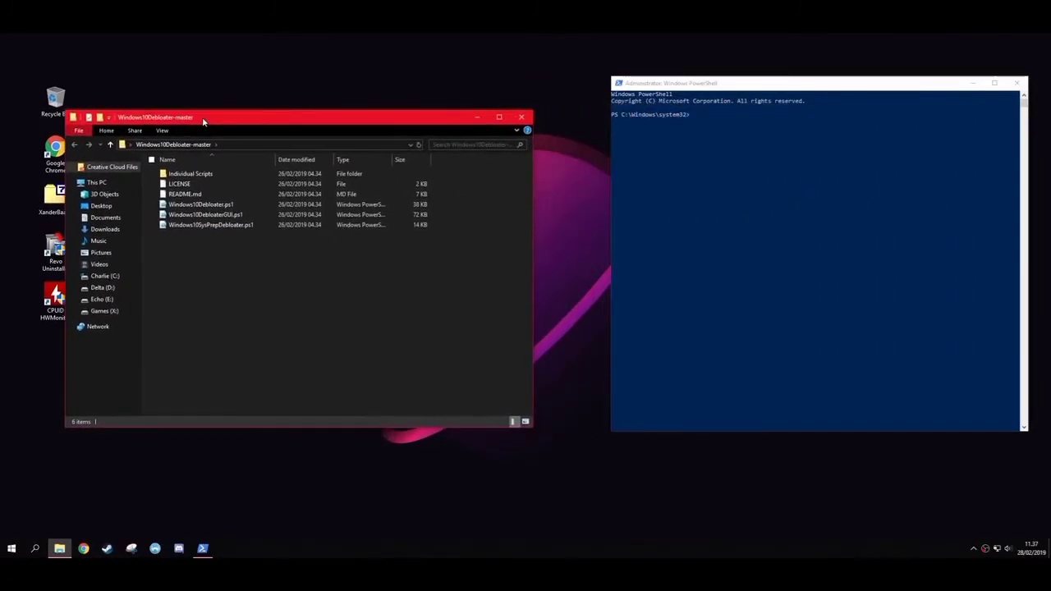
{"action": "left_click", "coordinate": [205, 215]}
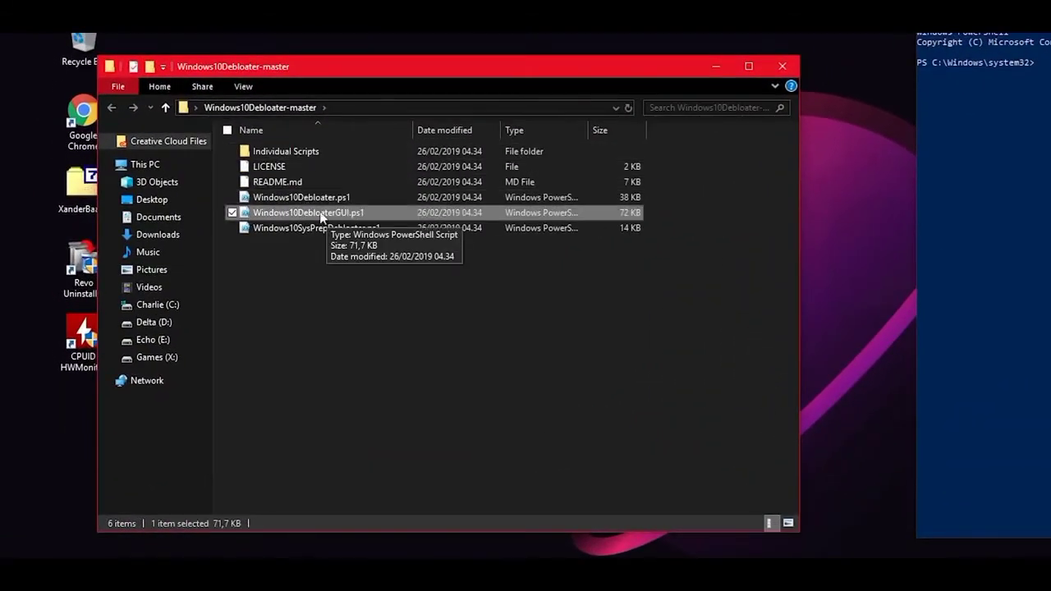
{"action": "right_click", "coordinate": [373, 215]}
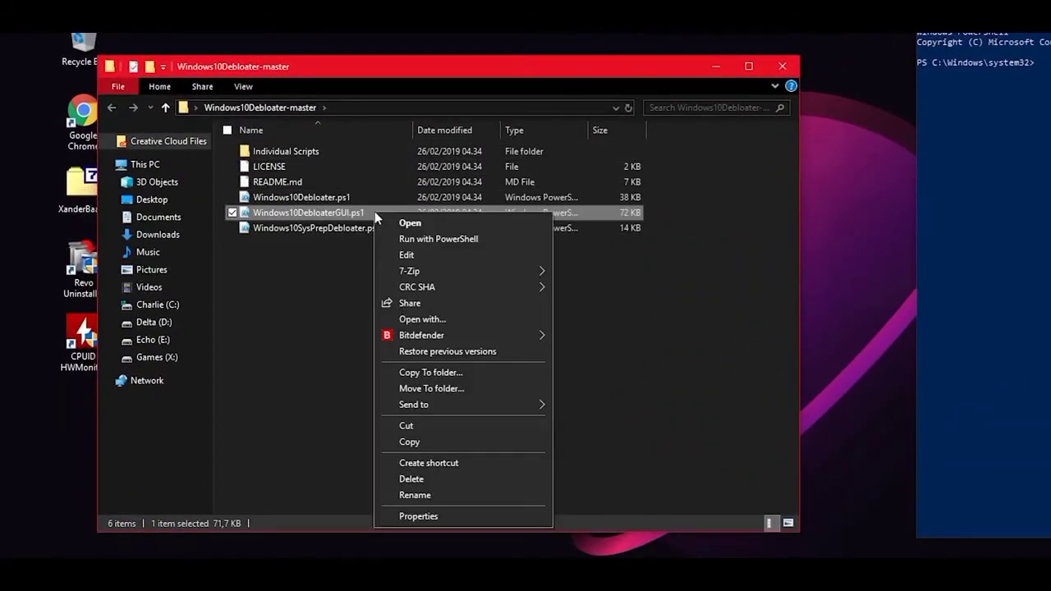
{"action": "left_click", "coordinate": [467, 322]}
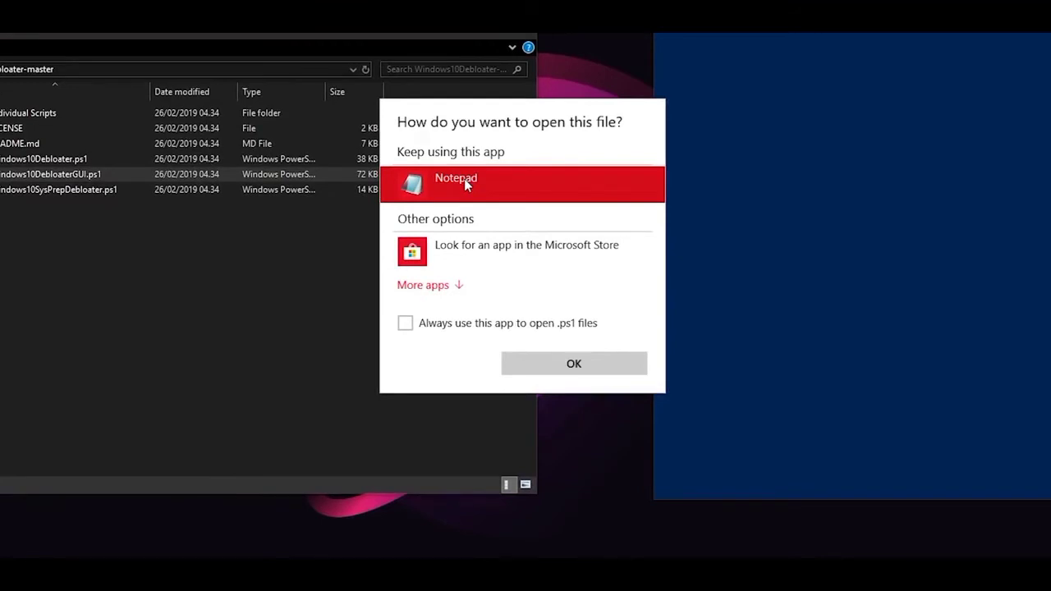
Choose Notepad under More apps to open Windows10DebloaterGUI.ps1
{"action": "left_click", "coordinate": [422, 286]}
{"action": "scroll", "coordinate": [476, 263], "scroll_direction": "down", "scroll_amount": 5}
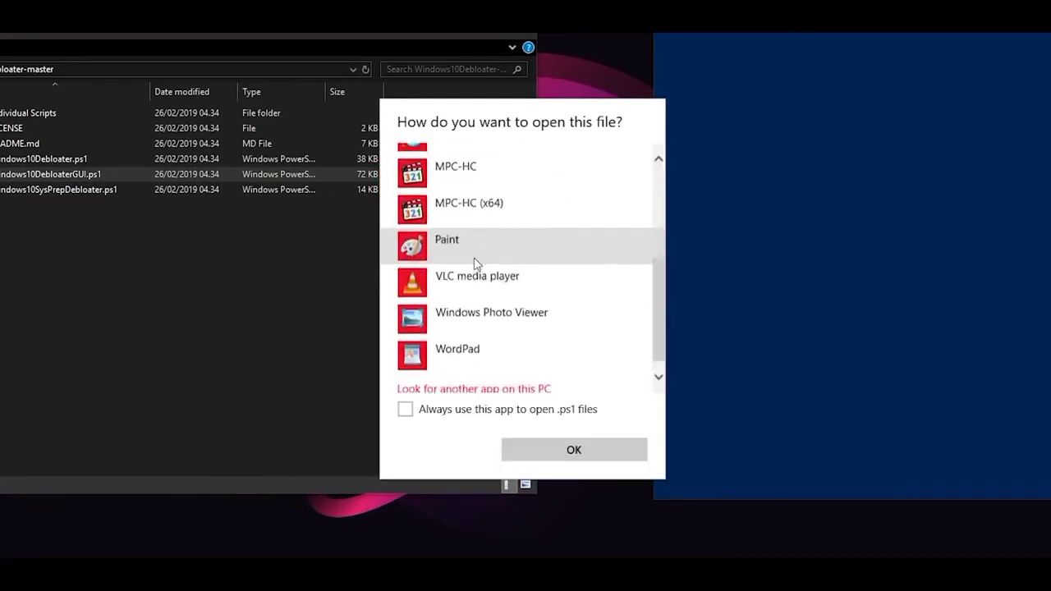
{"action": "scroll", "coordinate": [476, 265], "scroll_direction": "up", "scroll_amount": 5}
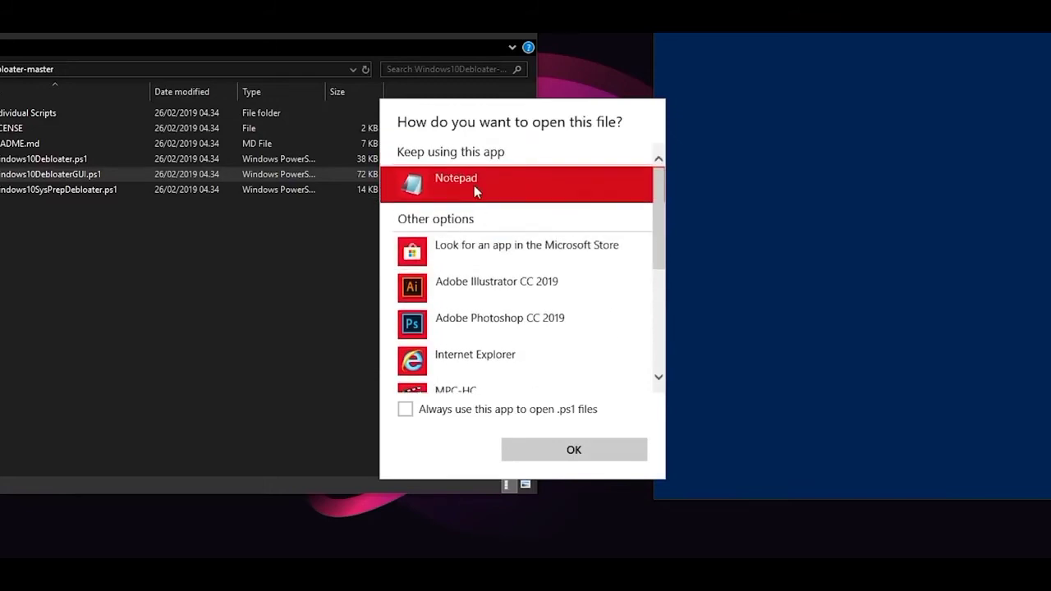
{"action": "left_click", "coordinate": [535, 455]}
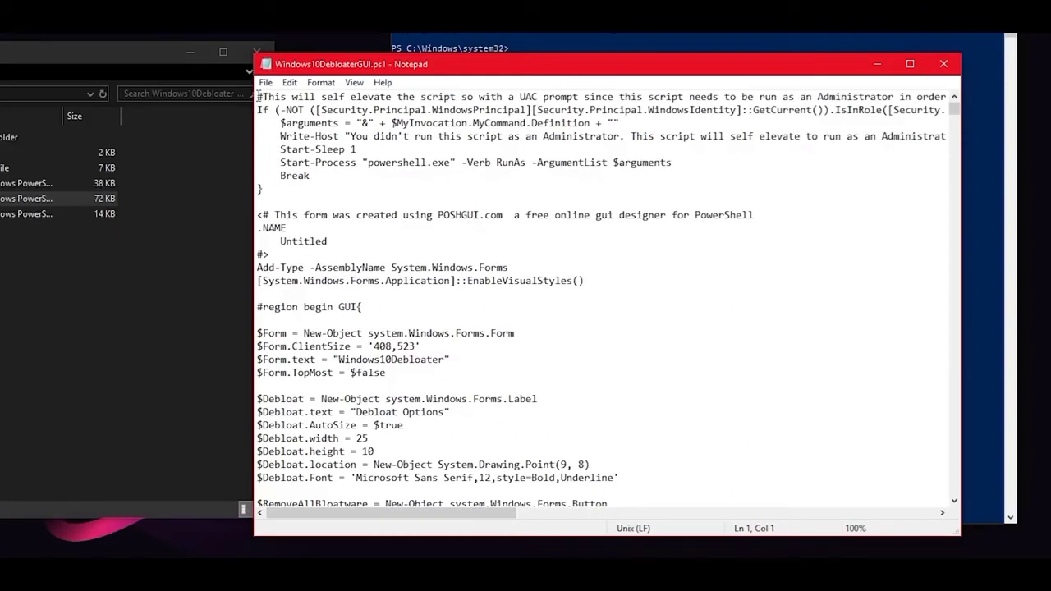
Copy the whole GUI script from Notepad, then paste and run it in administrator PowerShell
{"action": "key", "text": "ctrl+a"}
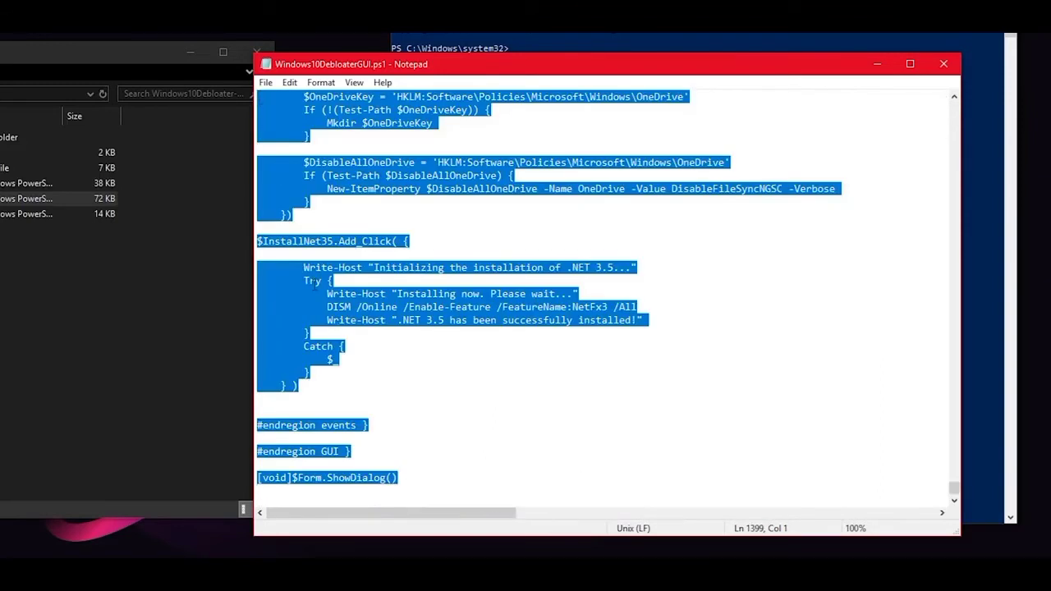
{"action": "right_click", "coordinate": [315, 284]}
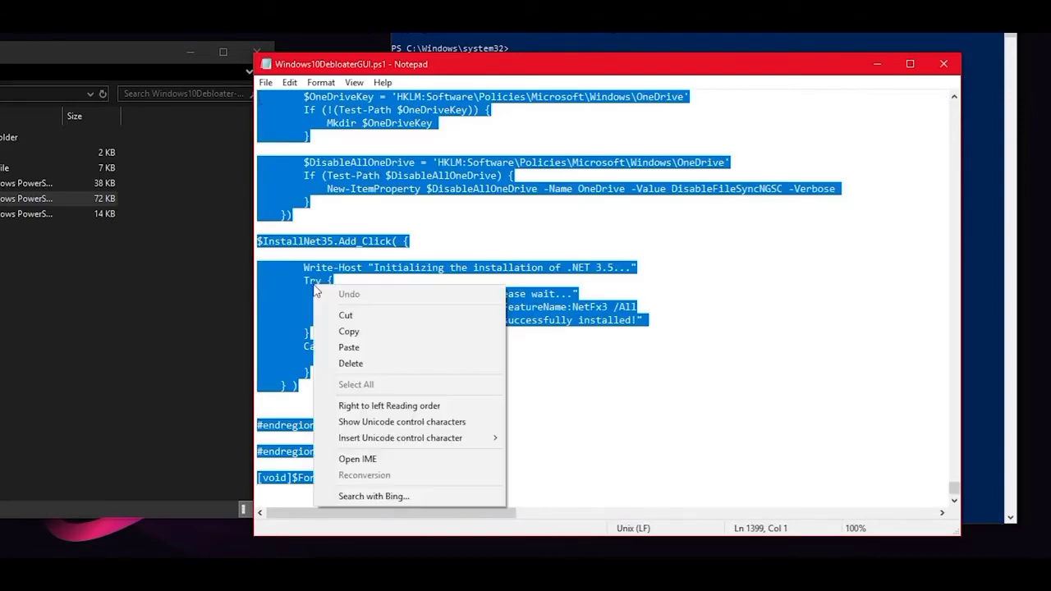
{"action": "left_click", "coordinate": [348, 332]}
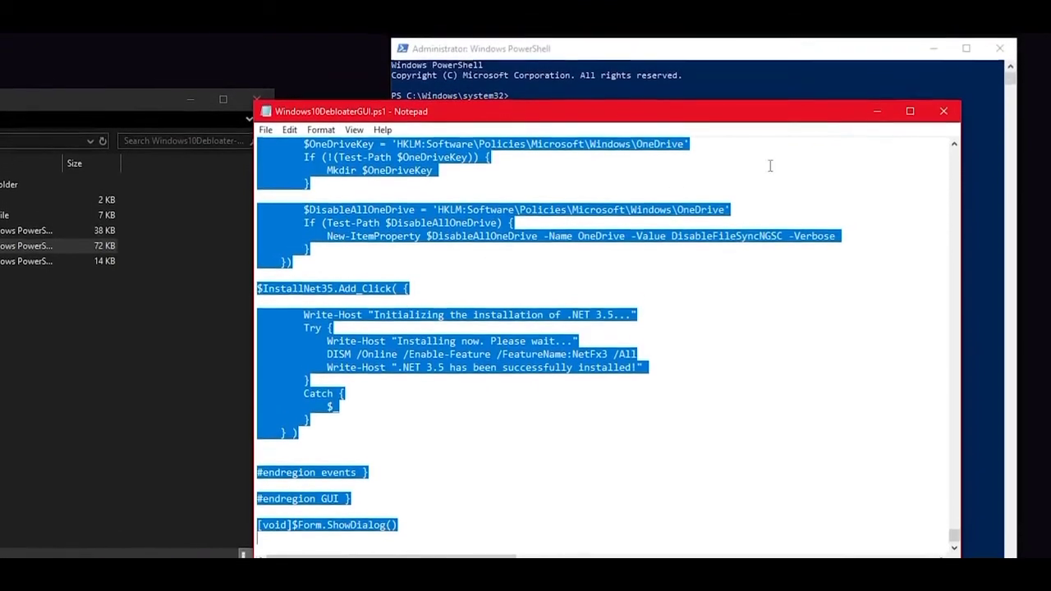
{"action": "left_click", "coordinate": [951, 98]}
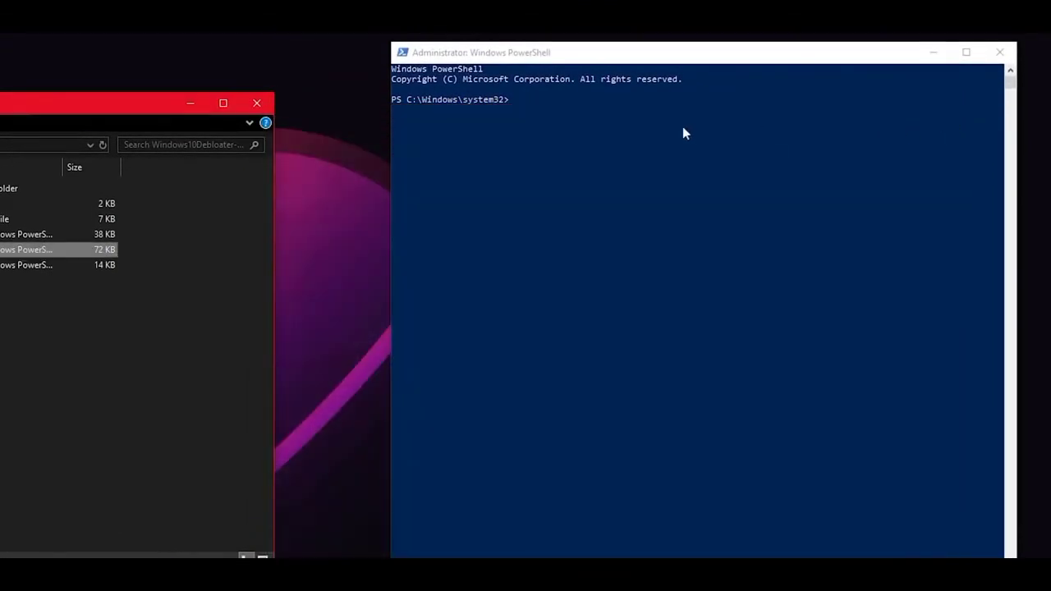
{"action": "left_click", "coordinate": [517, 105]}
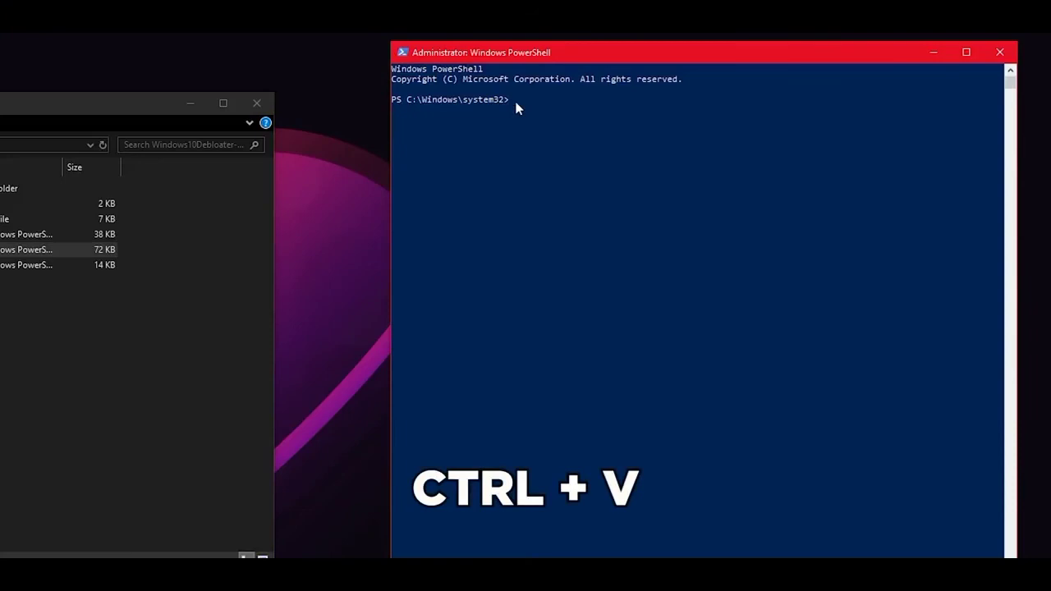
{"action": "key", "text": "ctrl+v"}
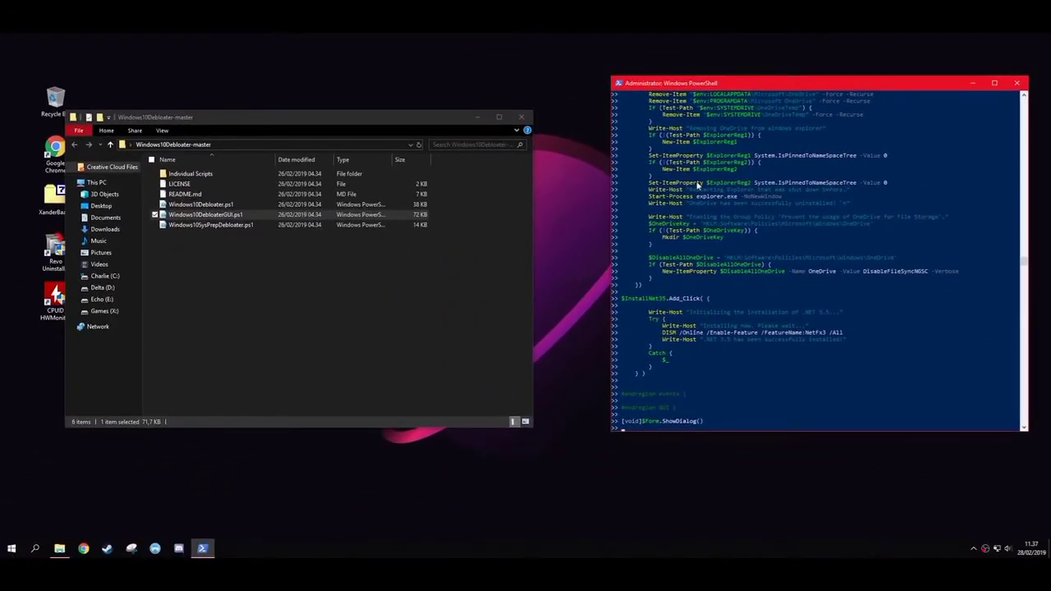
{"action": "key", "text": "Return"}
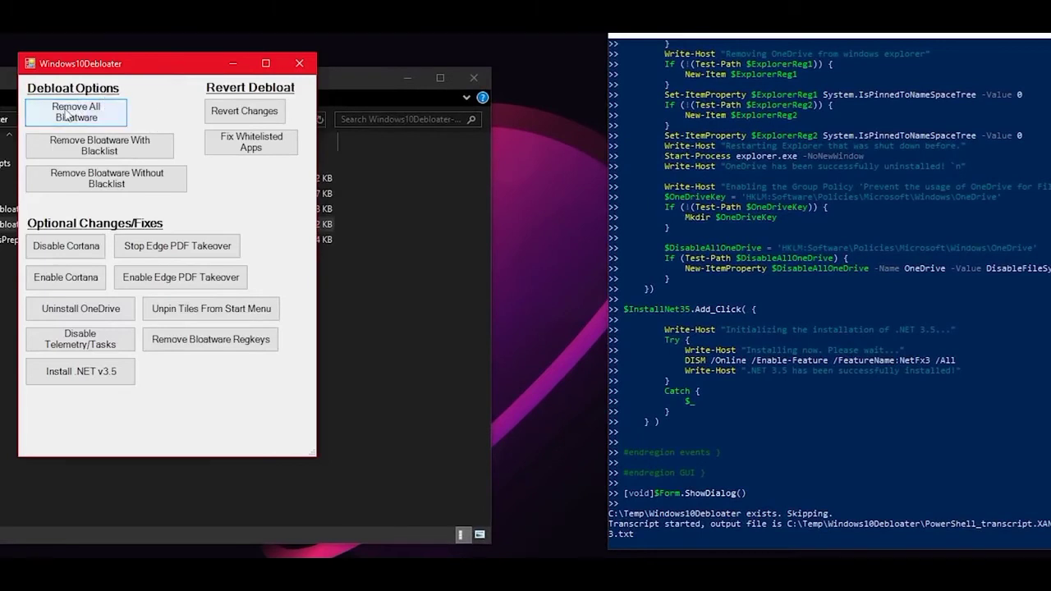
Remove all bloatware, disable Cortana, stop Edge's PDF takeover, and uninstall OneDrive
{"action": "left_click", "coordinate": [76, 115]}
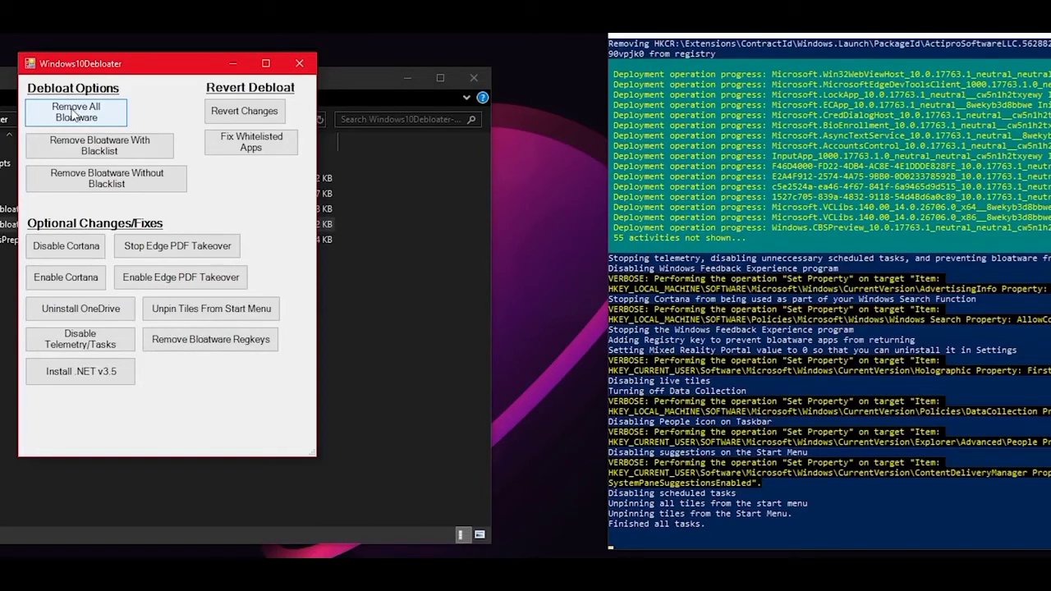
{"action": "left_click", "coordinate": [60, 251]}
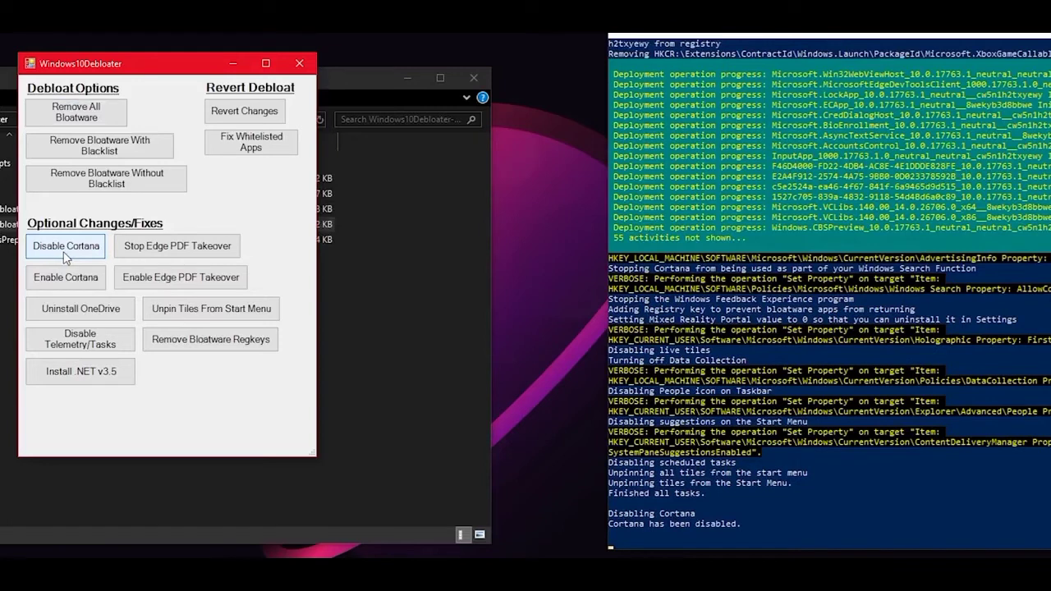
{"action": "left_click", "coordinate": [186, 256]}
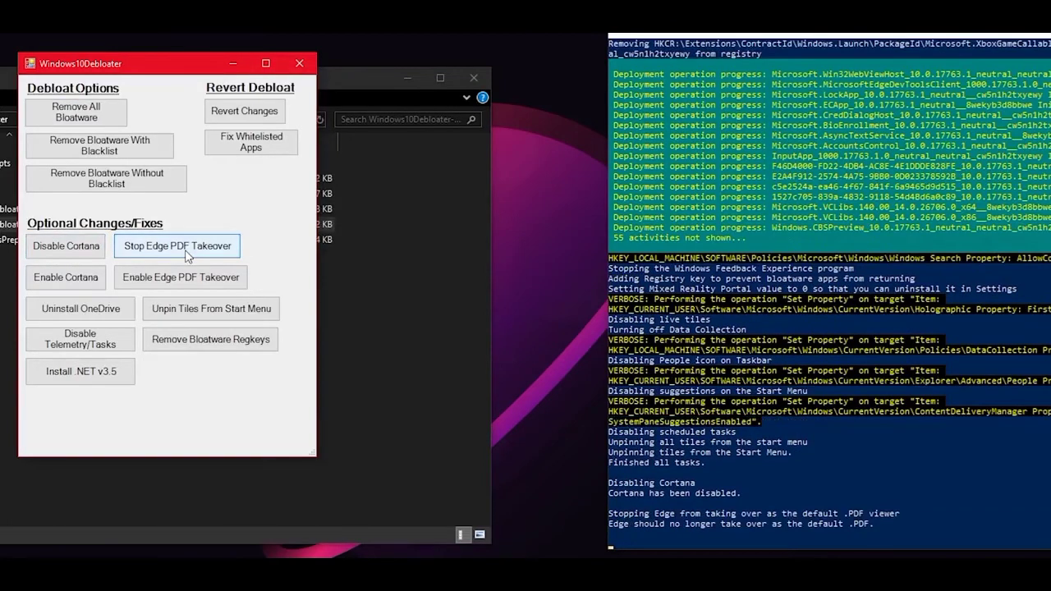
{"action": "left_click", "coordinate": [76, 315]}
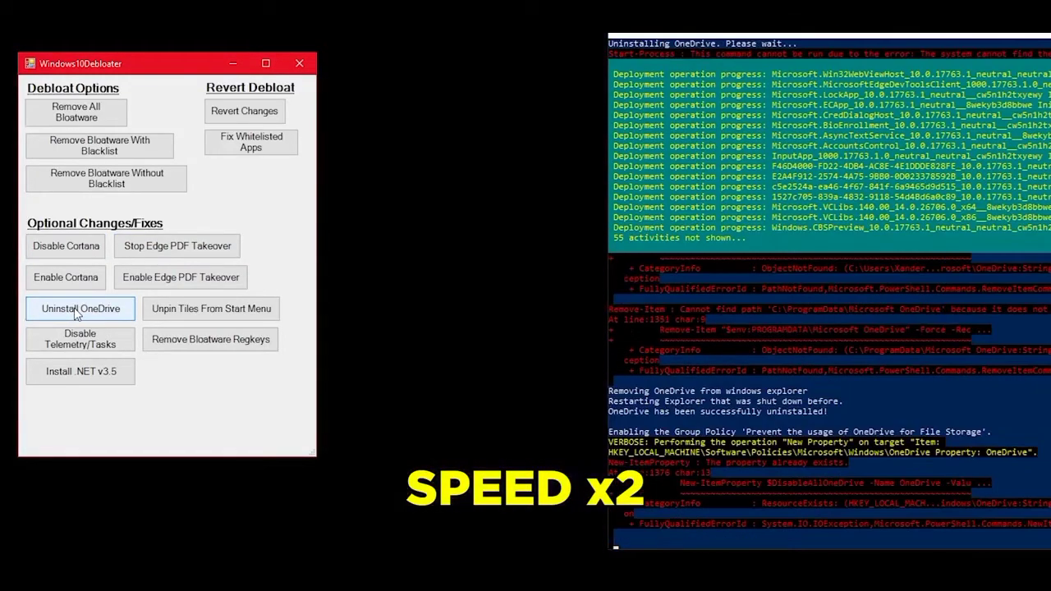
Disable telemetry, remove bloatware regkeys, unpin Start tiles, install .NET 3.5, then close both windows
{"action": "left_click", "coordinate": [92, 345]}
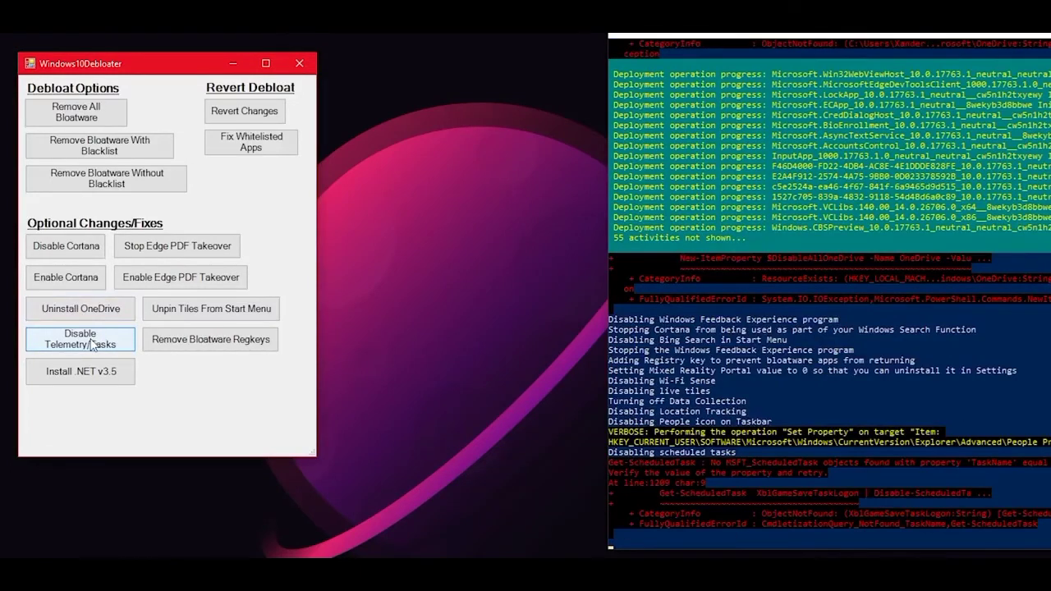
{"action": "left_click", "coordinate": [197, 343]}
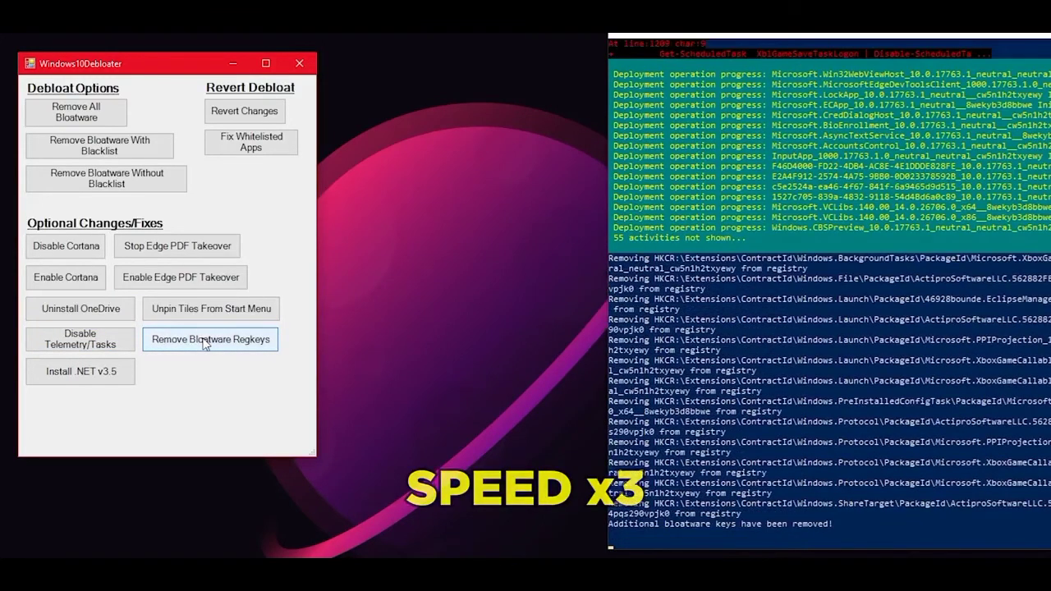
{"action": "left_click", "coordinate": [210, 309]}
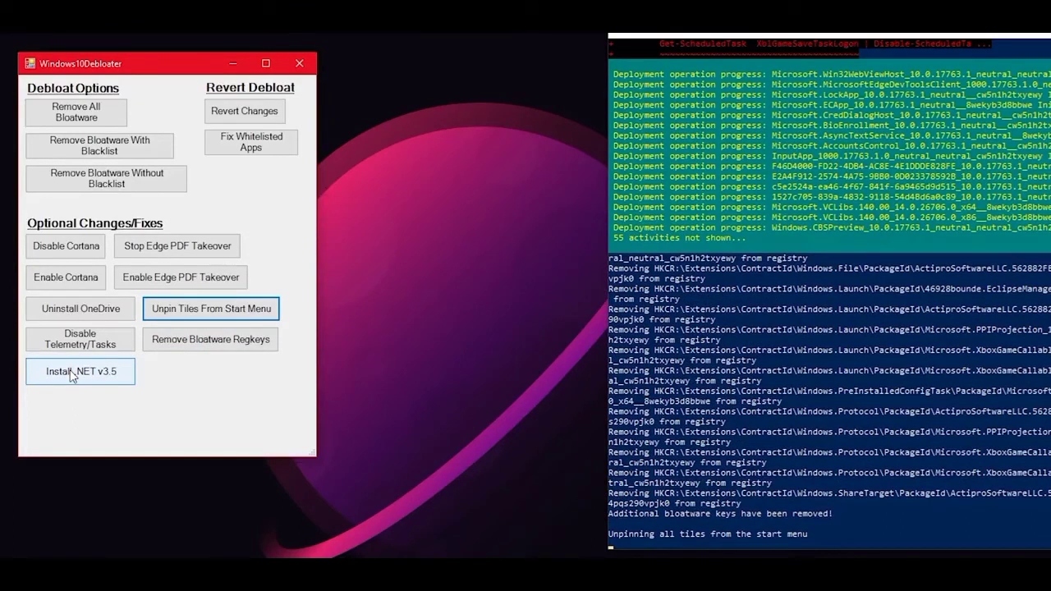
{"action": "left_click", "coordinate": [72, 374]}
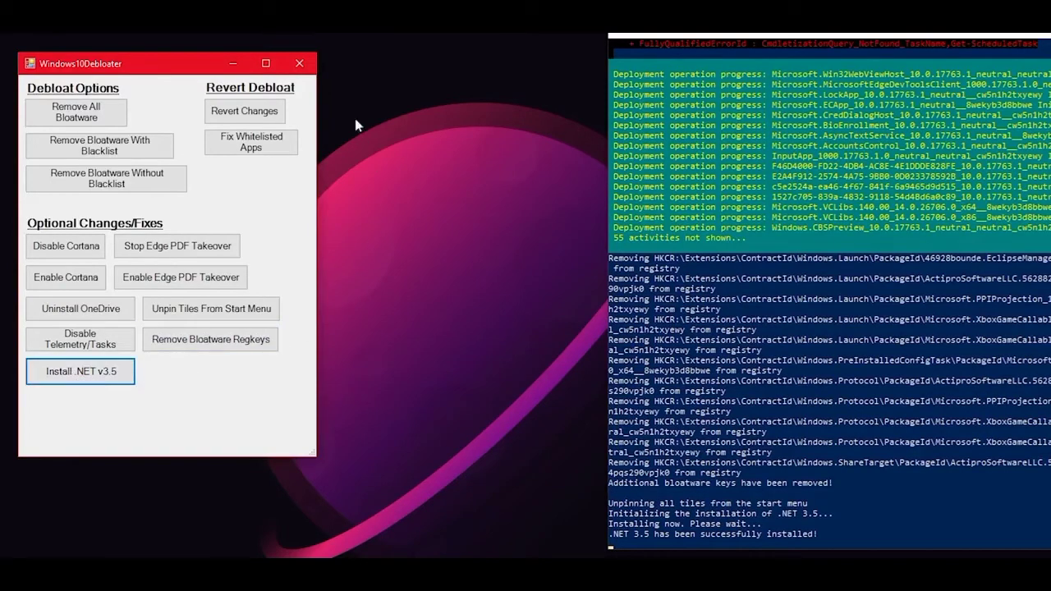
{"action": "left_click", "coordinate": [299, 64]}
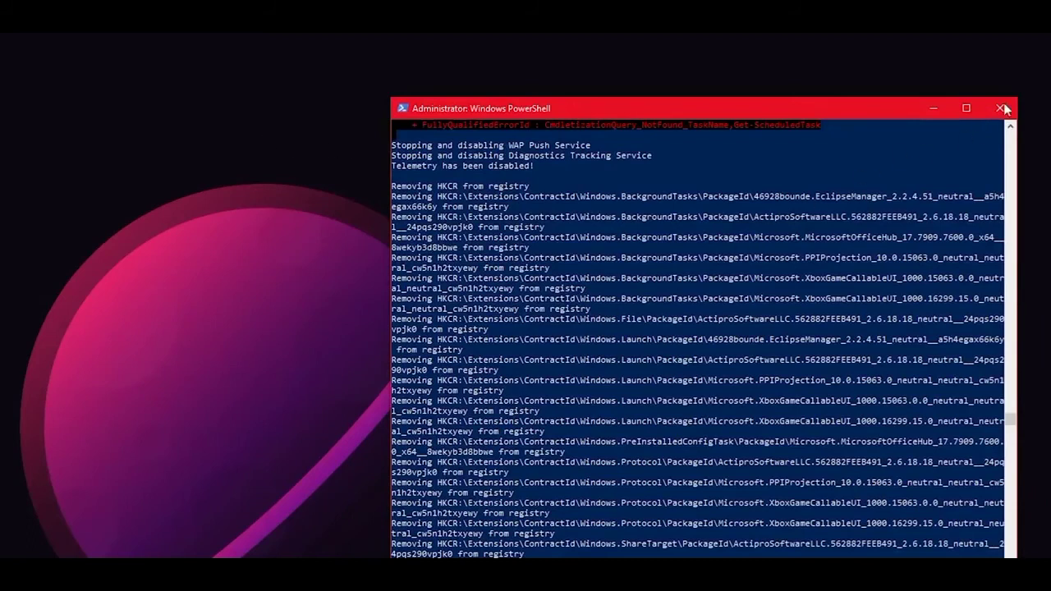
{"action": "left_click", "coordinate": [999, 107]}
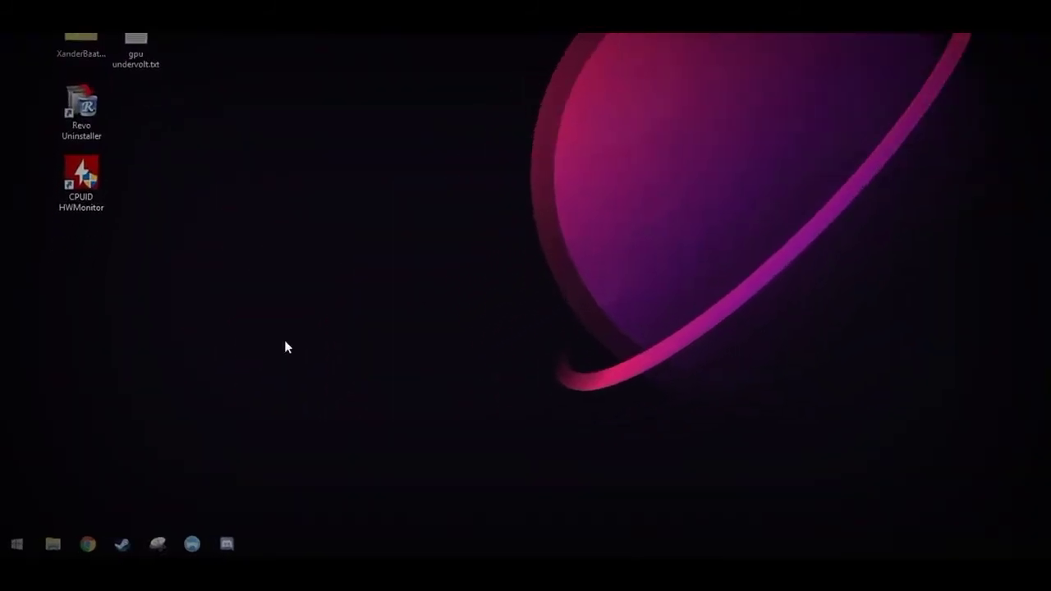
Open the Remove-Windows10-Bloat.bat gist page in Chrome from the pasted URL
{"action": "left_click", "coordinate": [90, 545]}
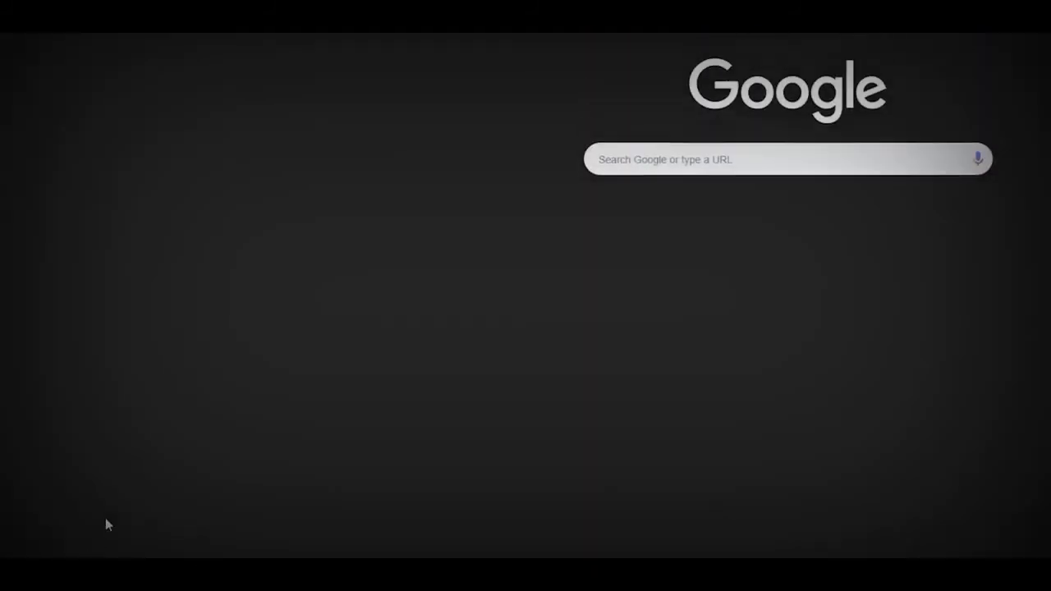
{"action": "key", "text": "ctrl+v"}
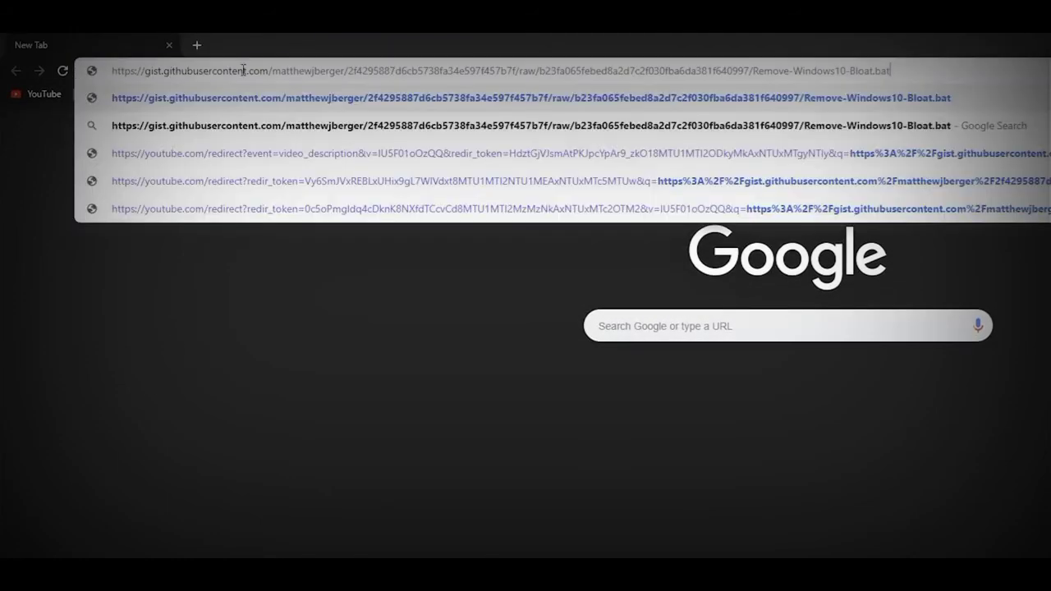
{"action": "key", "text": "Return"}
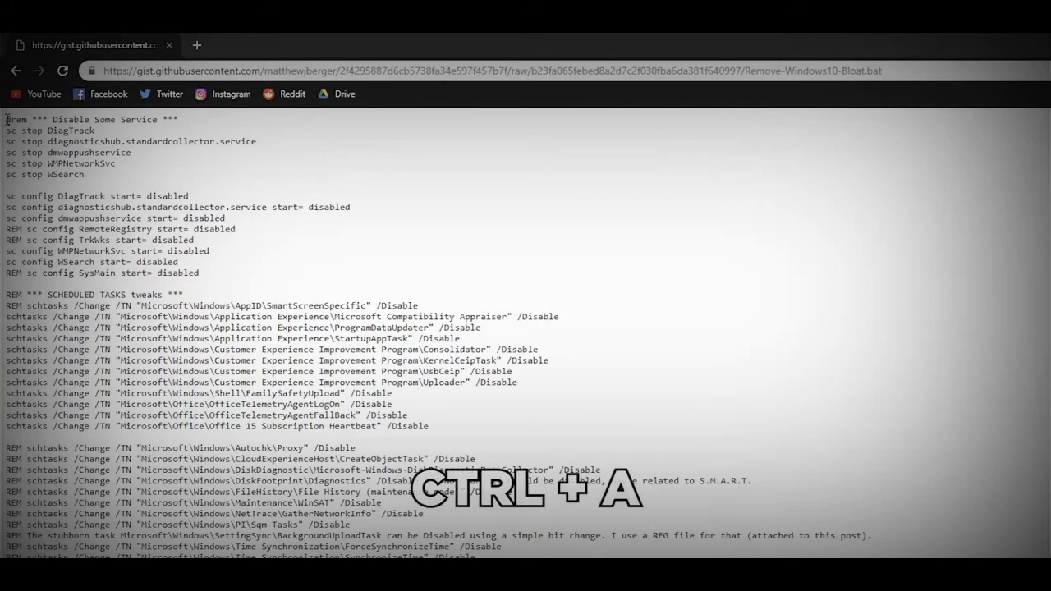
Copy the entire script text, then minimise Chrome
{"action": "key", "text": "ctrl+a"}
{"action": "scroll", "coordinate": [525, 296], "scroll_direction": "down", "scroll_amount": 20}
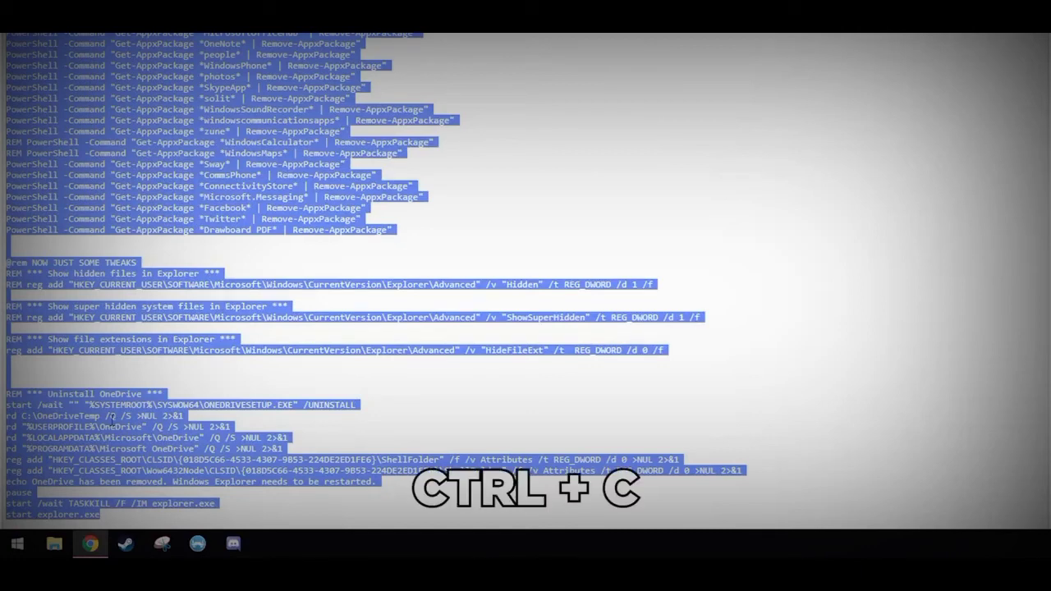
{"action": "right_click", "coordinate": [111, 419]}
{"action": "left_click", "coordinate": [152, 432]}
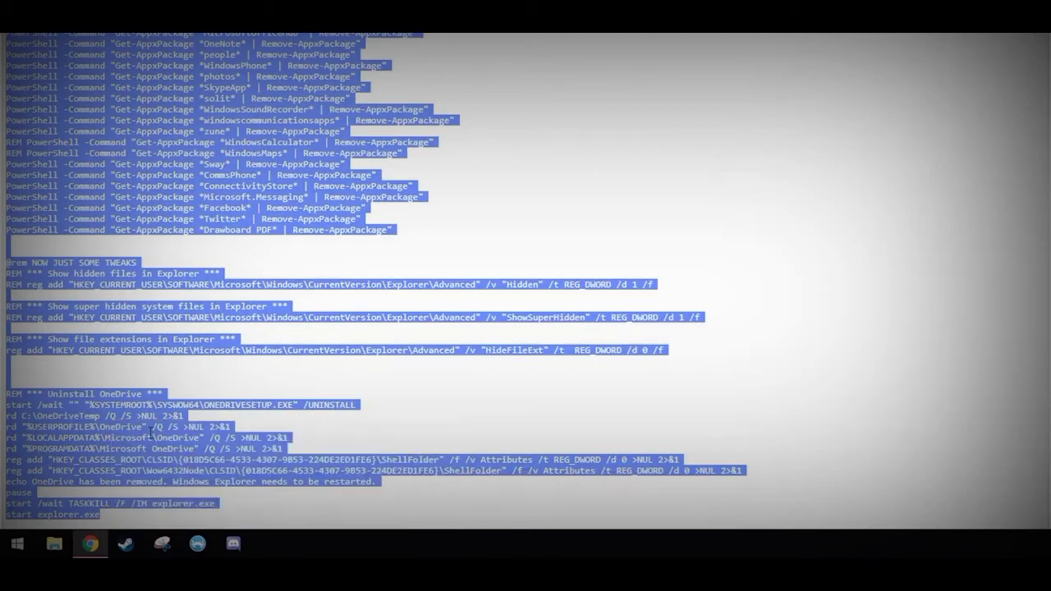
{"action": "left_click", "coordinate": [983, 39]}
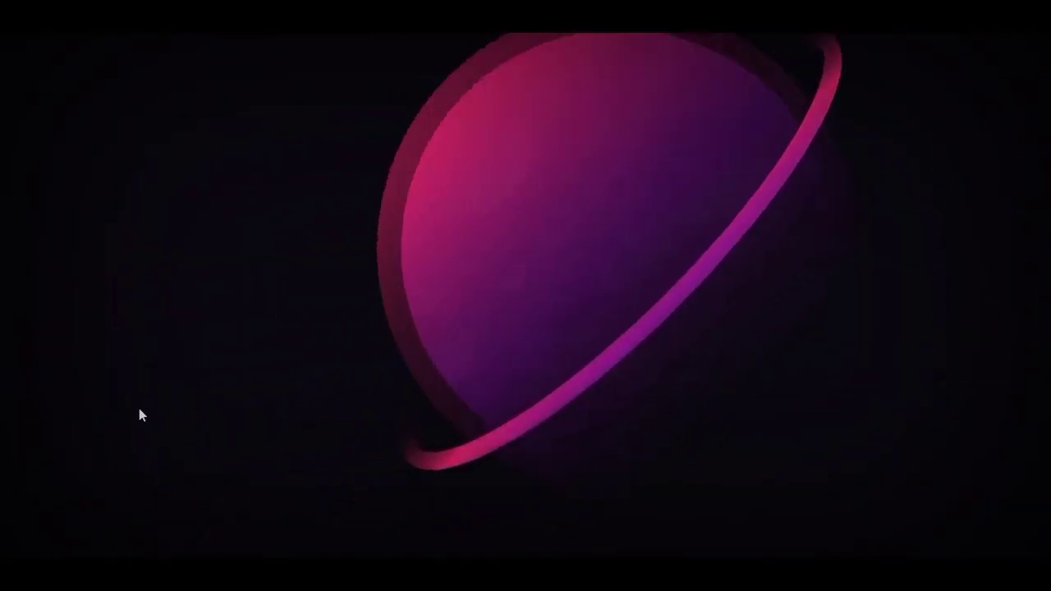
Create a new folder named debloat on the Charlie (C:) drive
{"action": "left_click", "coordinate": [55, 543]}
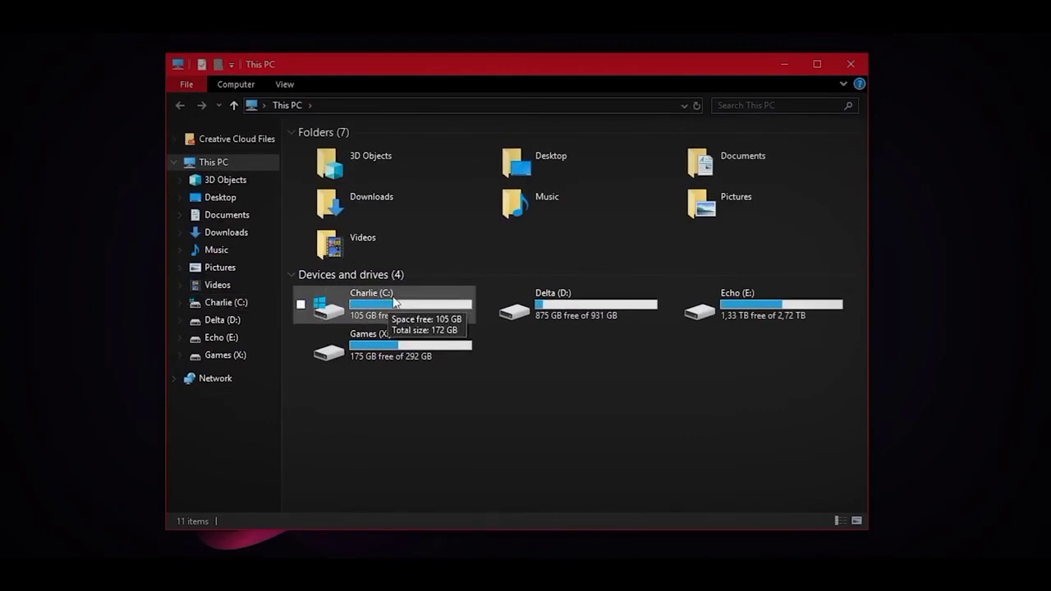
{"action": "left_click", "coordinate": [232, 304]}
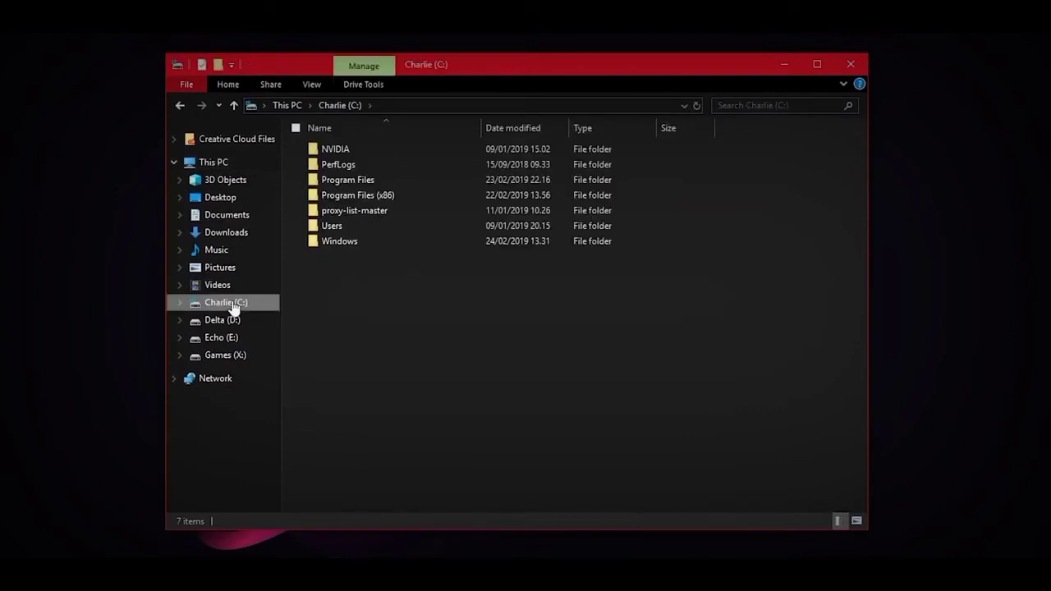
{"action": "right_click", "coordinate": [369, 309]}
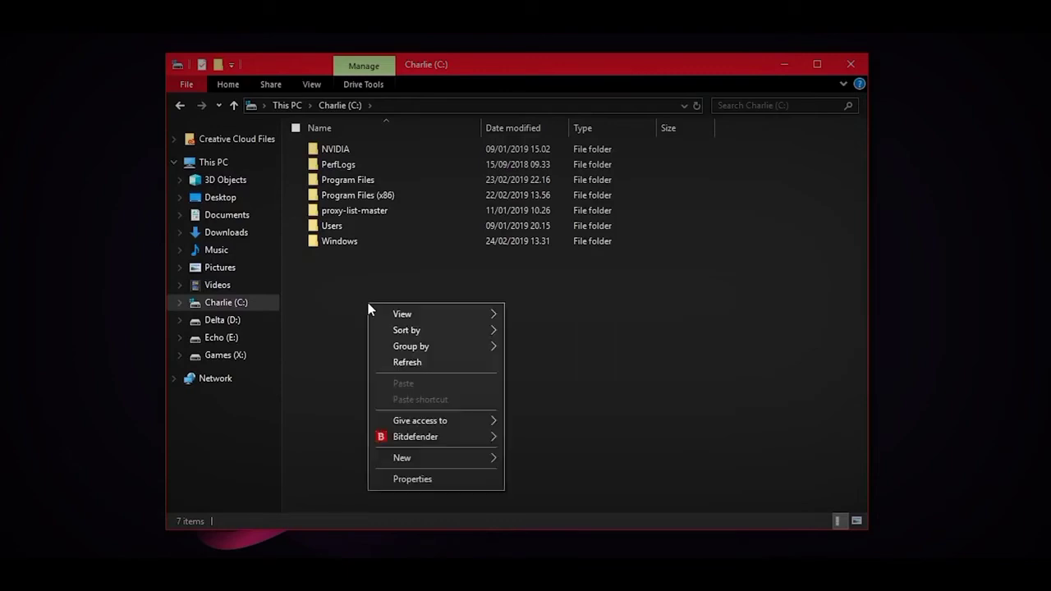
{"action": "mouse_move", "coordinate": [396, 458]}
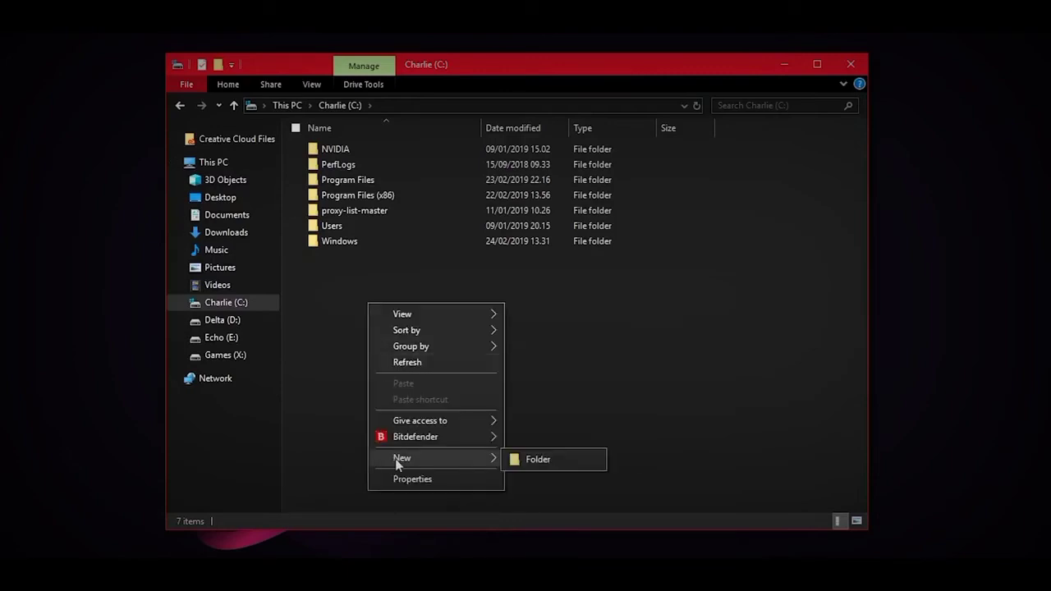
{"action": "left_click", "coordinate": [535, 460]}
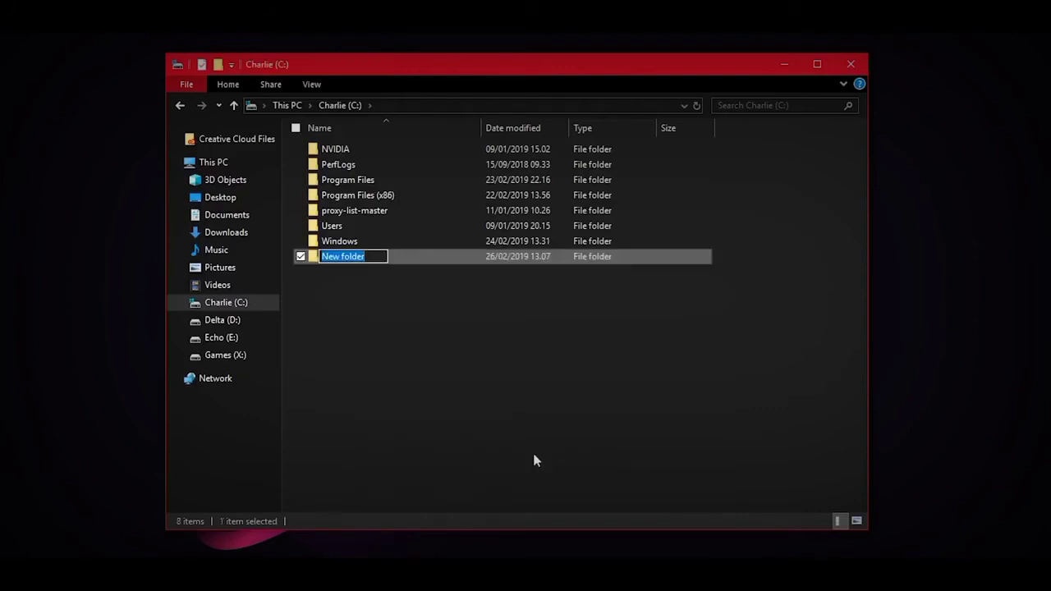
{"action": "type", "text": "debloat"}
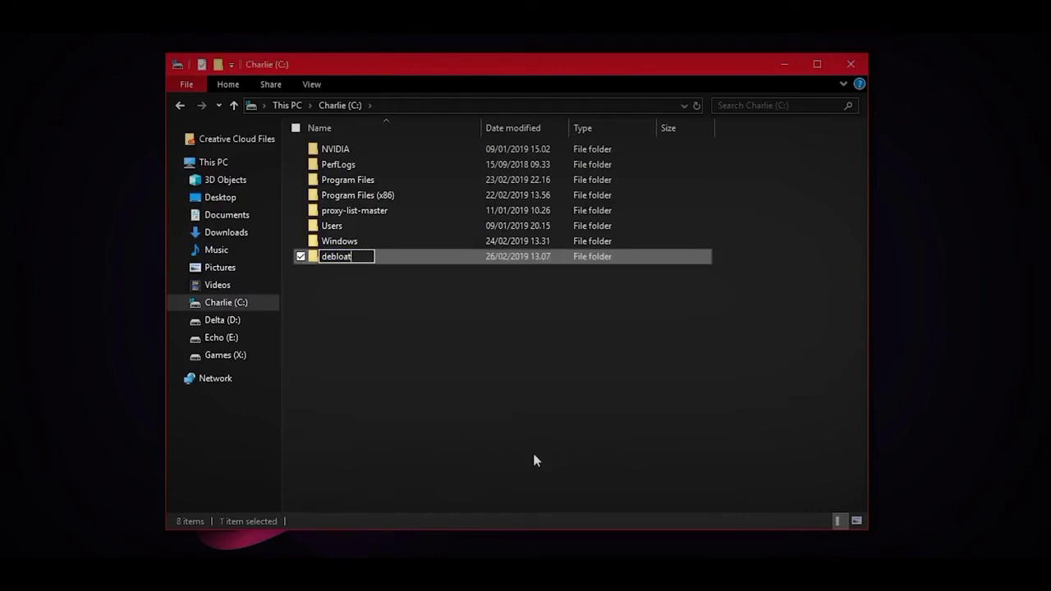
{"action": "key", "text": "Return"}
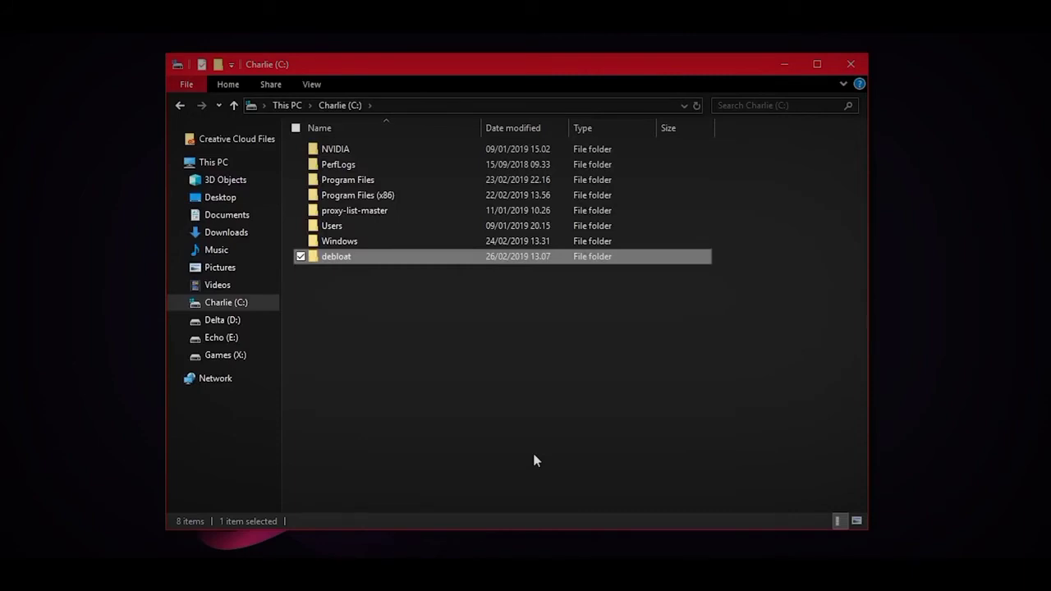
Inside debloat, create an empty debloat.bat batch file and open it for editing
{"action": "right_click", "coordinate": [433, 363]}
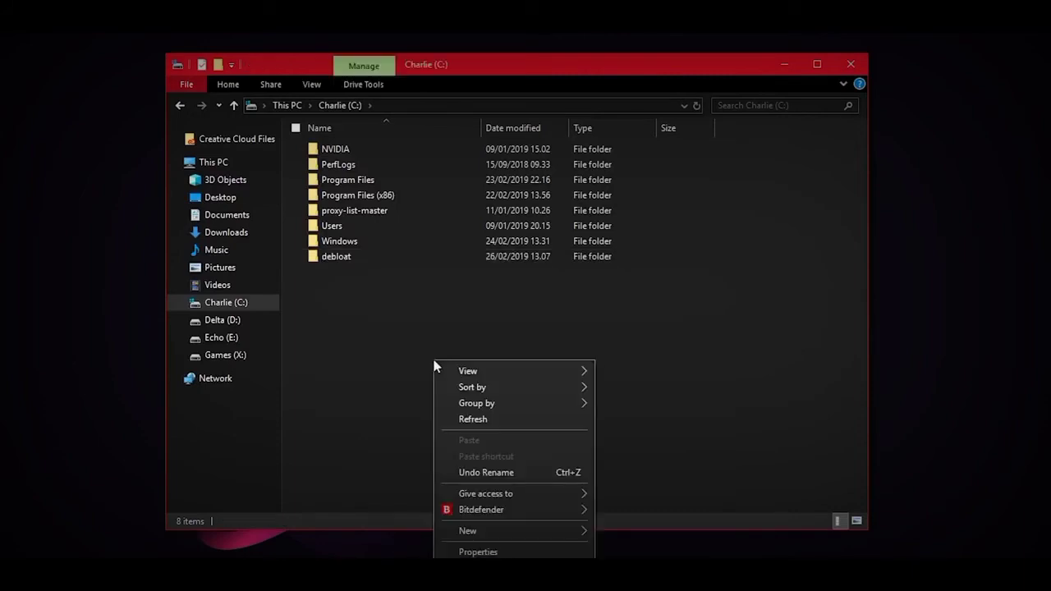
{"action": "double_click", "coordinate": [374, 255]}
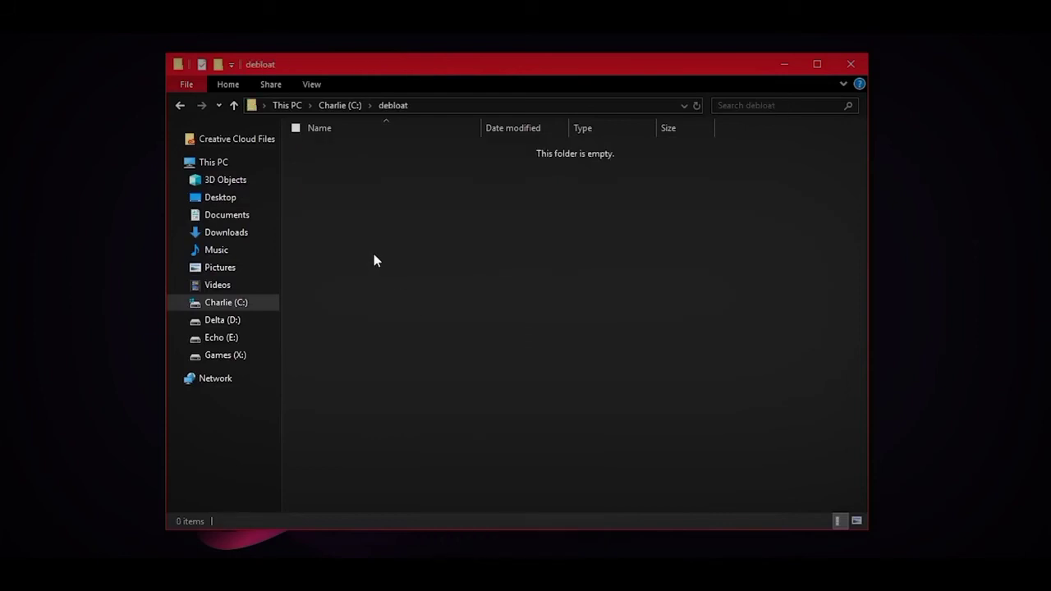
{"action": "right_click", "coordinate": [375, 213]}
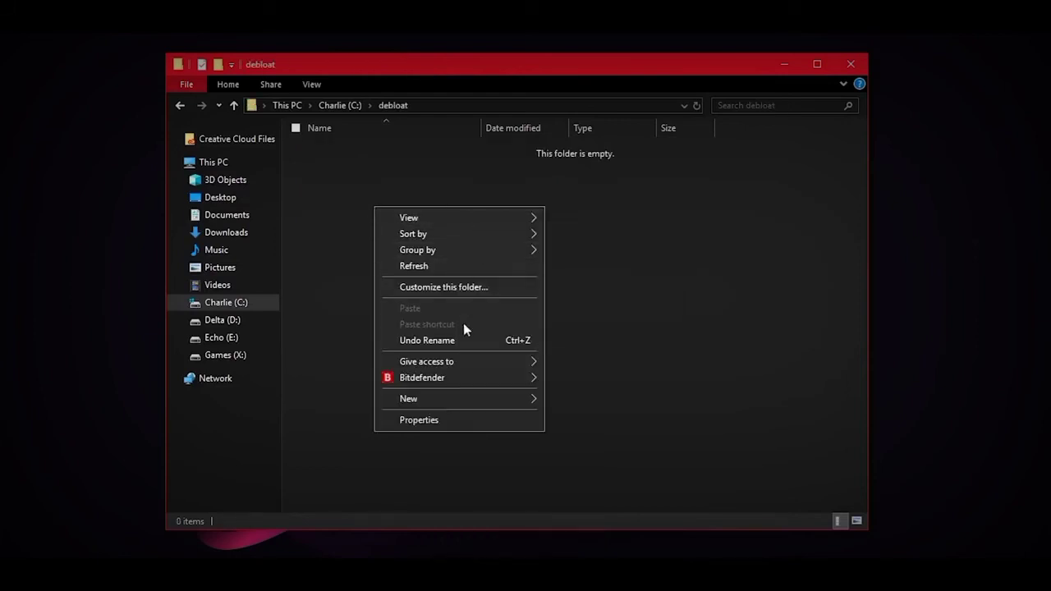
{"action": "mouse_move", "coordinate": [451, 399]}
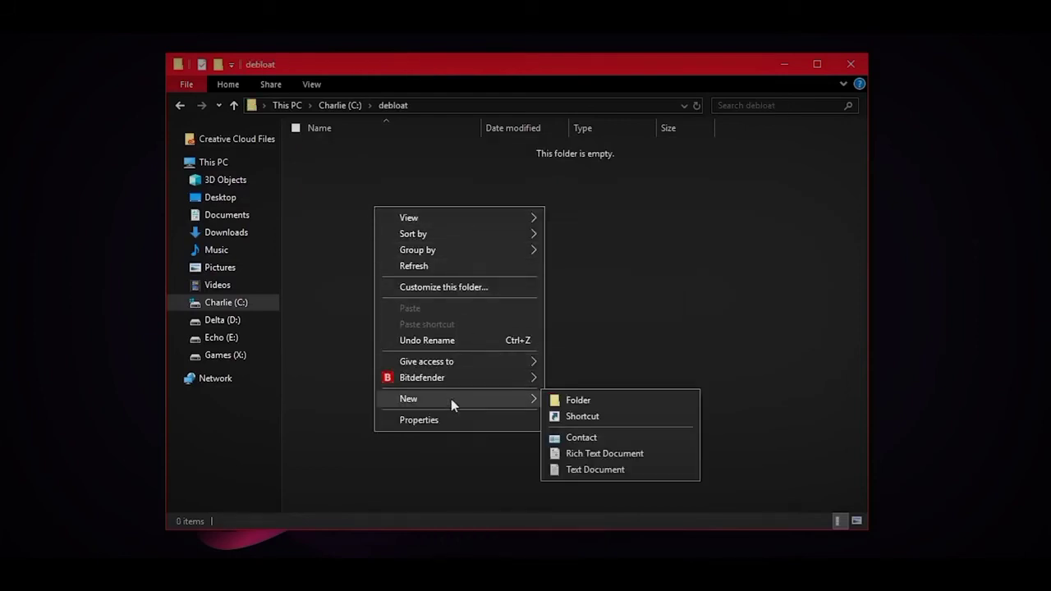
{"action": "left_click", "coordinate": [576, 466]}
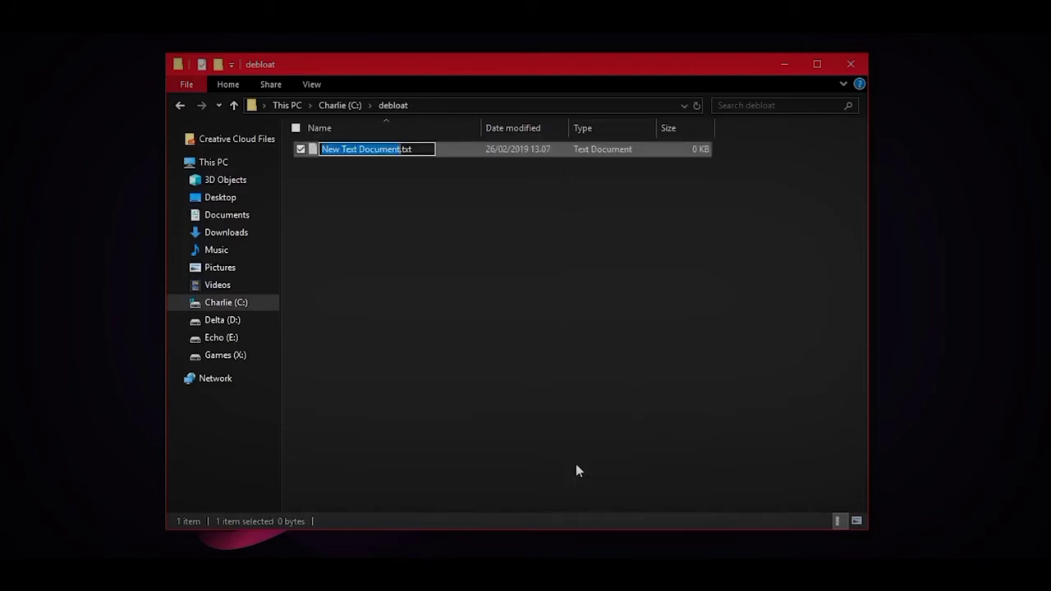
{"action": "type", "text": "debloat"}
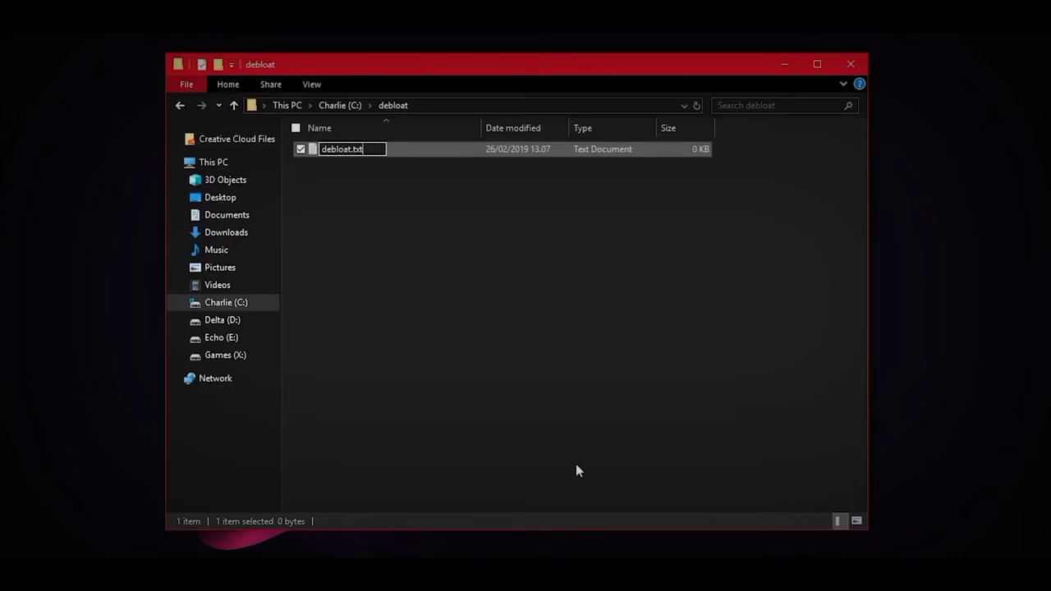
{"action": "key", "text": "BackSpace"}
{"action": "key", "text": "BackSpace"}
{"action": "key", "text": "BackSpace"}
{"action": "type", "text": "bat"}
{"action": "key", "text": "Return"}
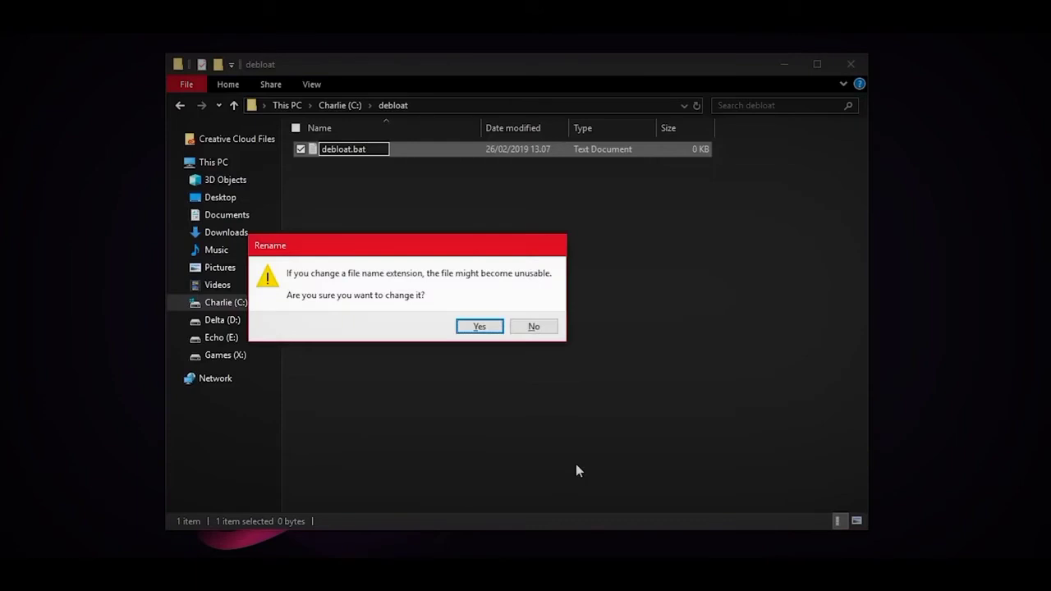
{"action": "left_click", "coordinate": [484, 326]}
{"action": "right_click", "coordinate": [356, 153]}
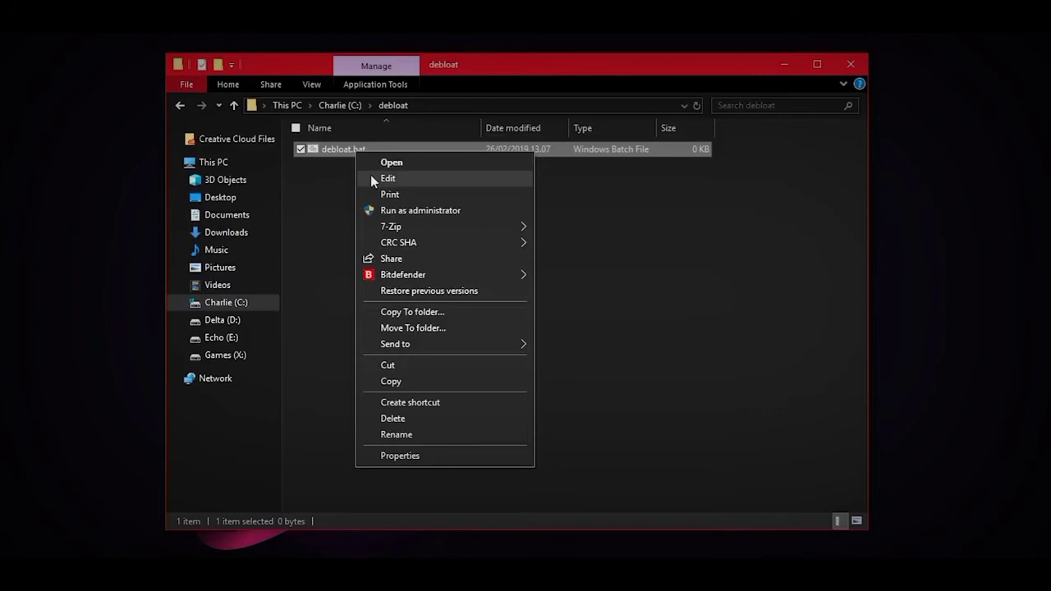
{"action": "left_click", "coordinate": [383, 179]}
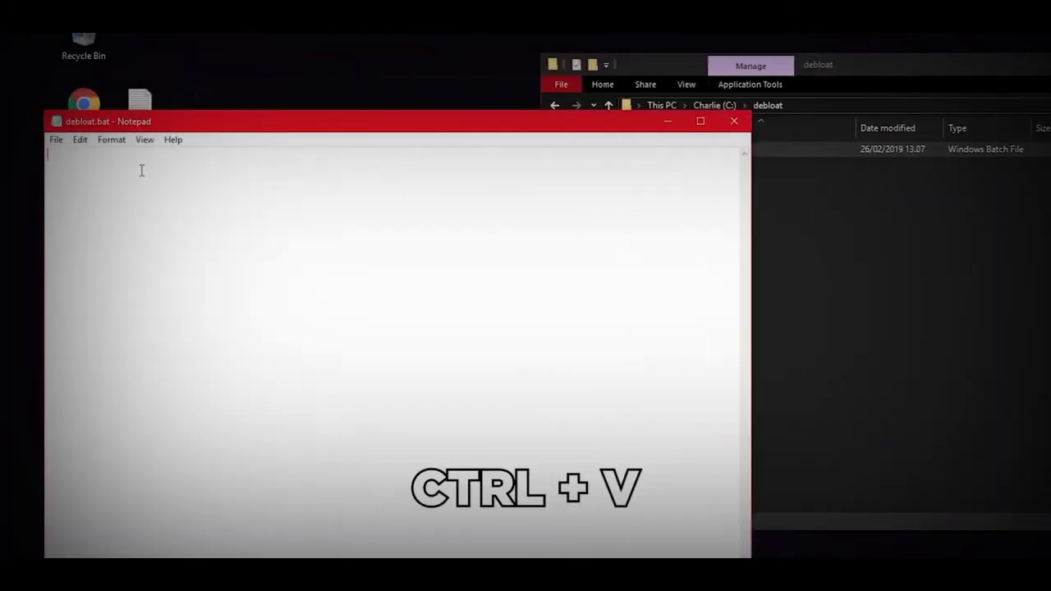
Paste the copied script into debloat.bat, save it, and close Notepad and Explorer
{"action": "key", "text": "ctrl+v"}
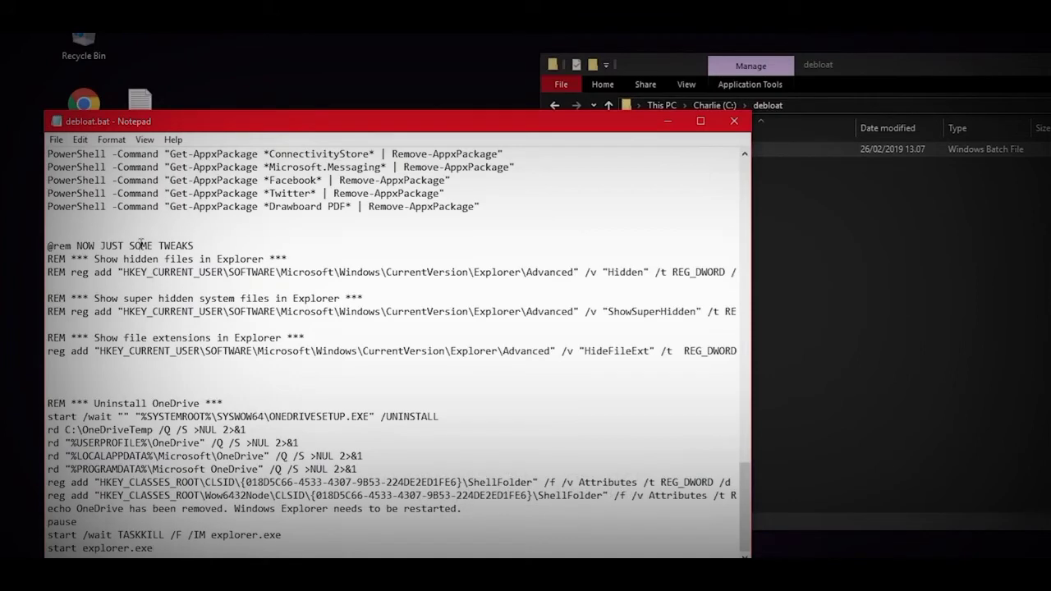
{"action": "left_click", "coordinate": [56, 139]}
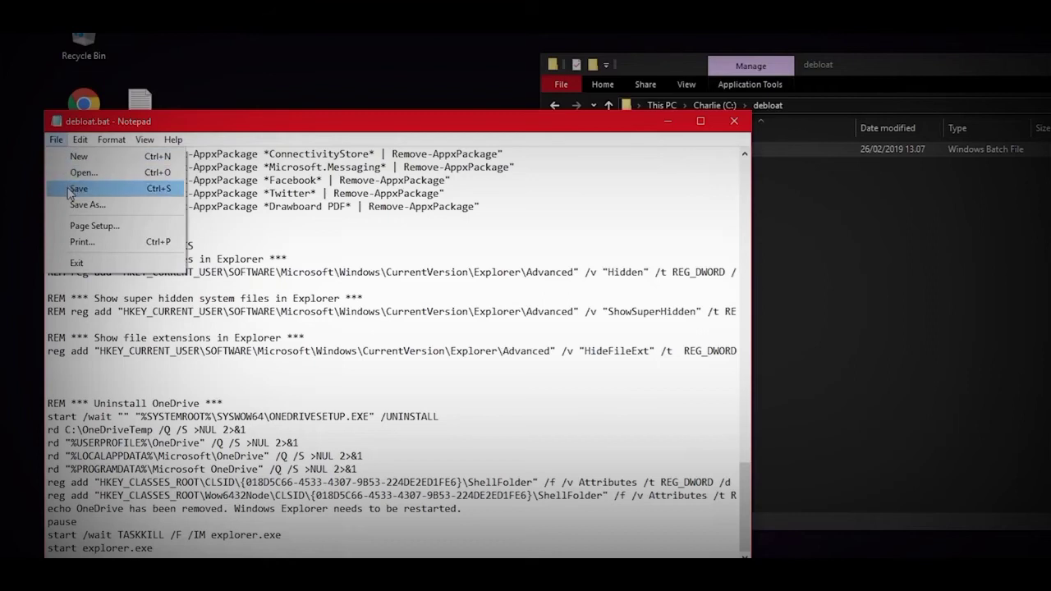
{"action": "left_click", "coordinate": [75, 188]}
{"action": "left_click", "coordinate": [570, 123]}
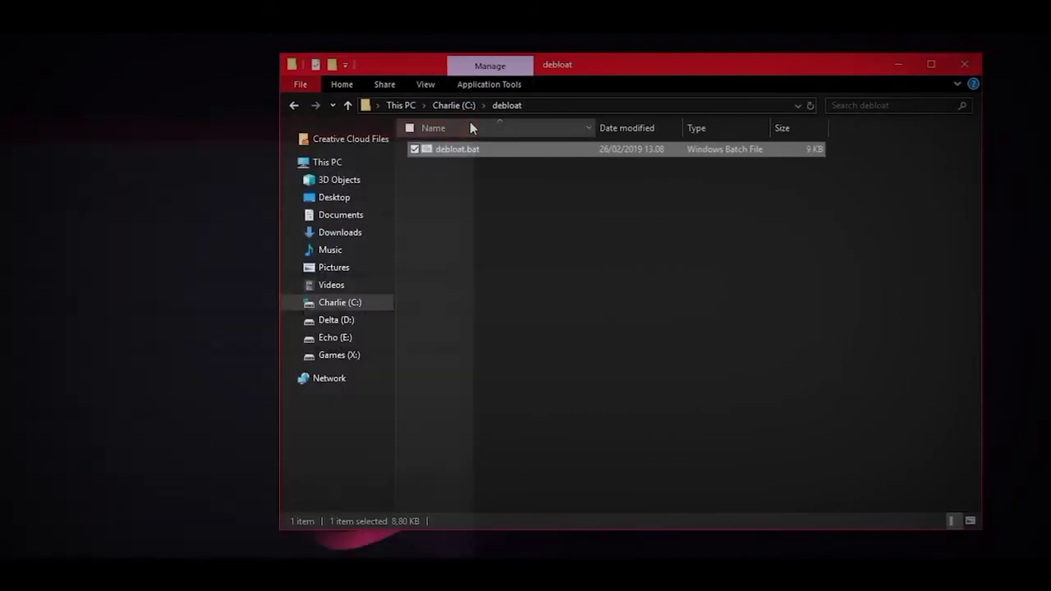
{"action": "left_click", "coordinate": [851, 66]}
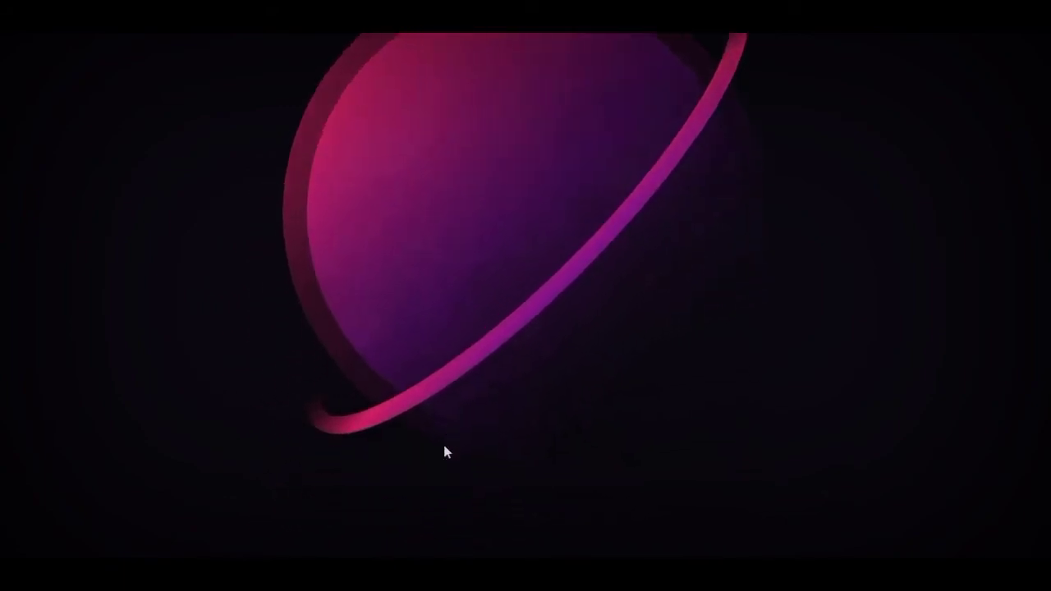
Turn on the taskbar's Show search icon option and search for cmd
{"action": "right_click", "coordinate": [424, 557]}
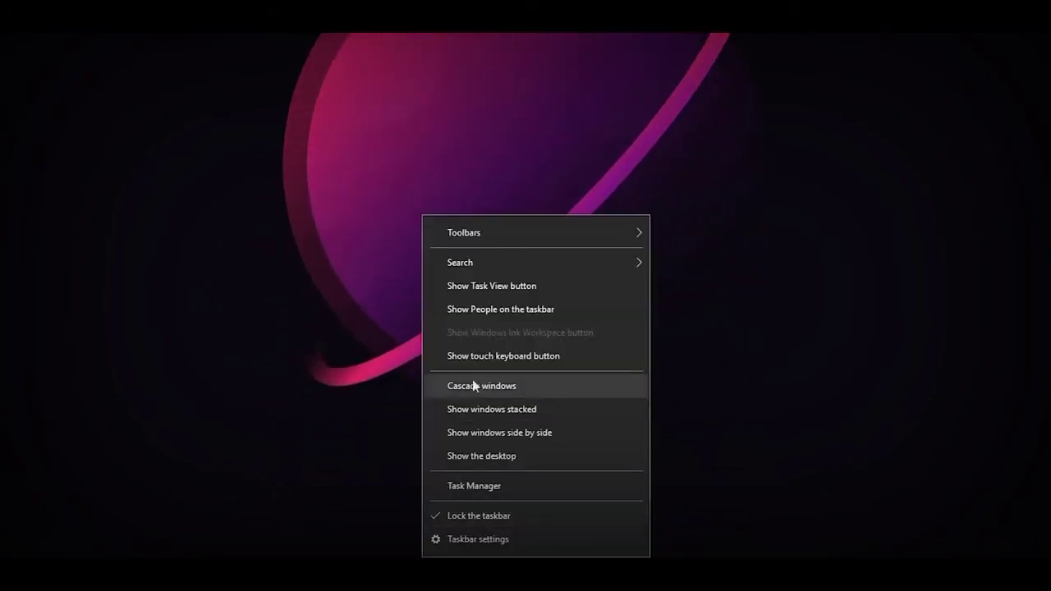
{"action": "mouse_move", "coordinate": [481, 262]}
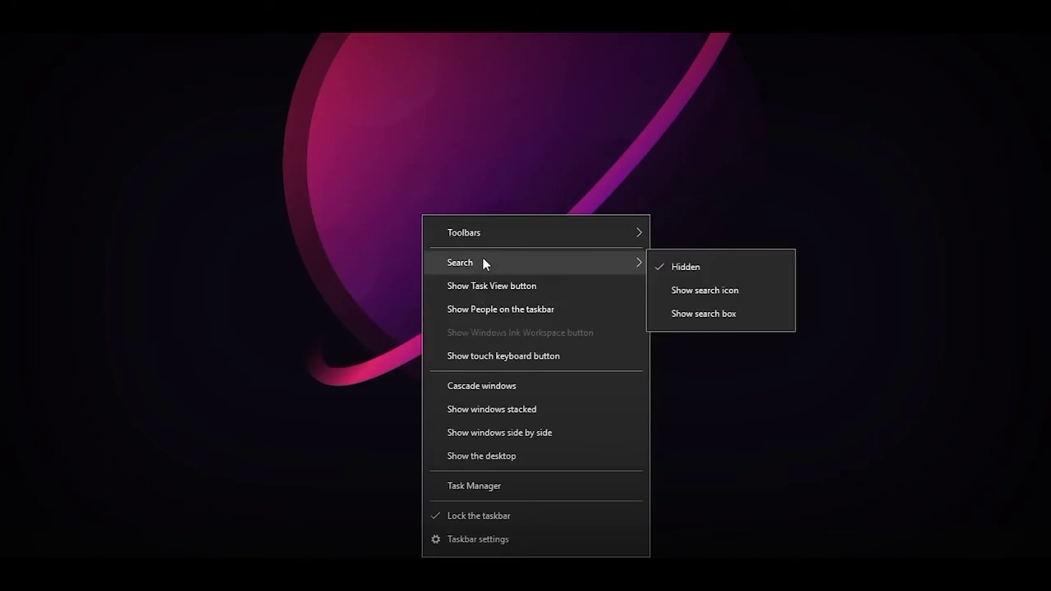
{"action": "left_click", "coordinate": [719, 291]}
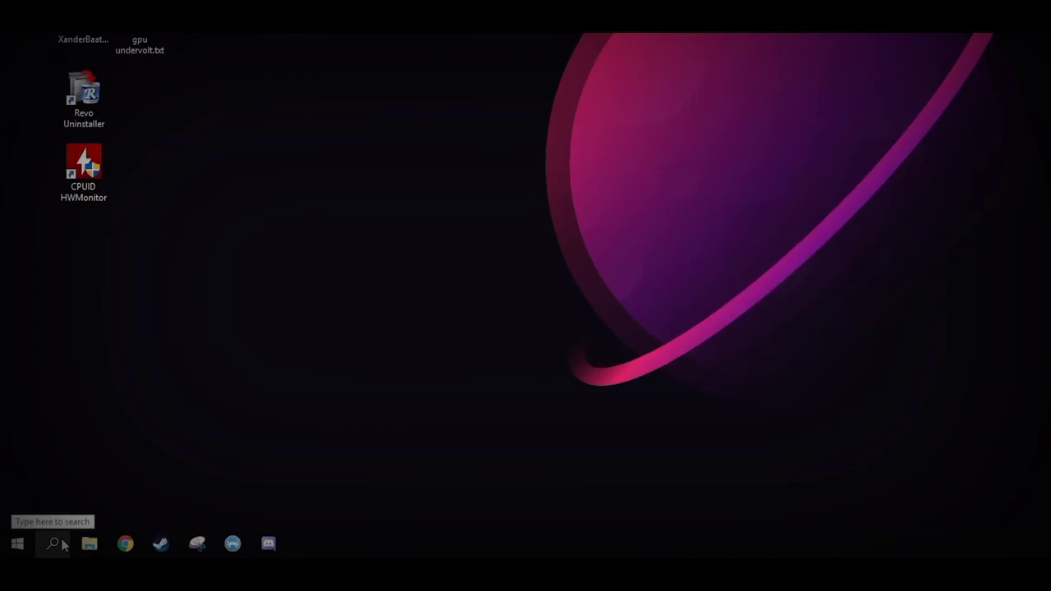
{"action": "left_click", "coordinate": [63, 544]}
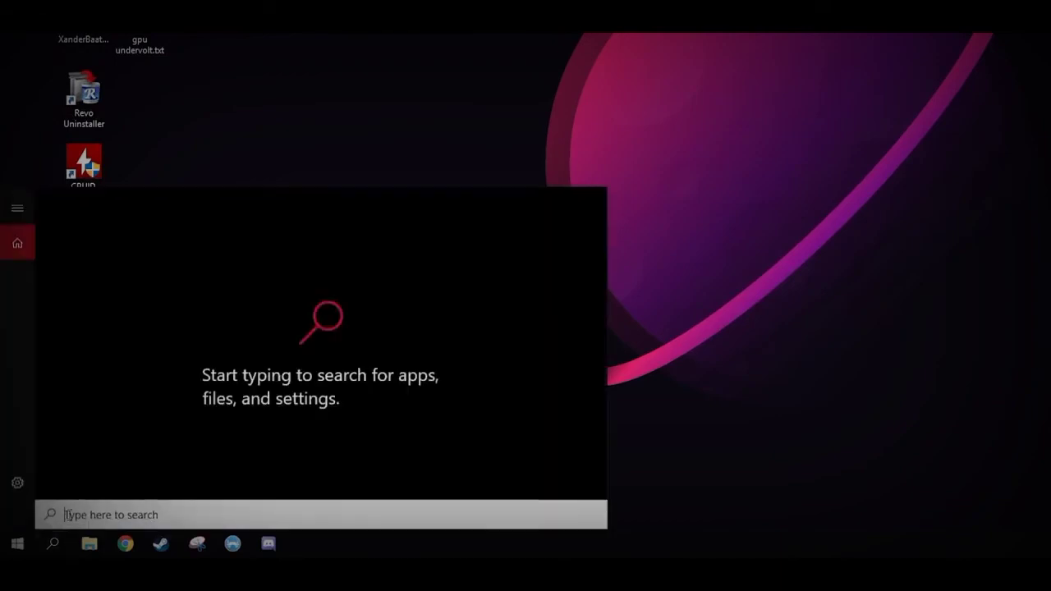
{"action": "type", "text": "cmd"}
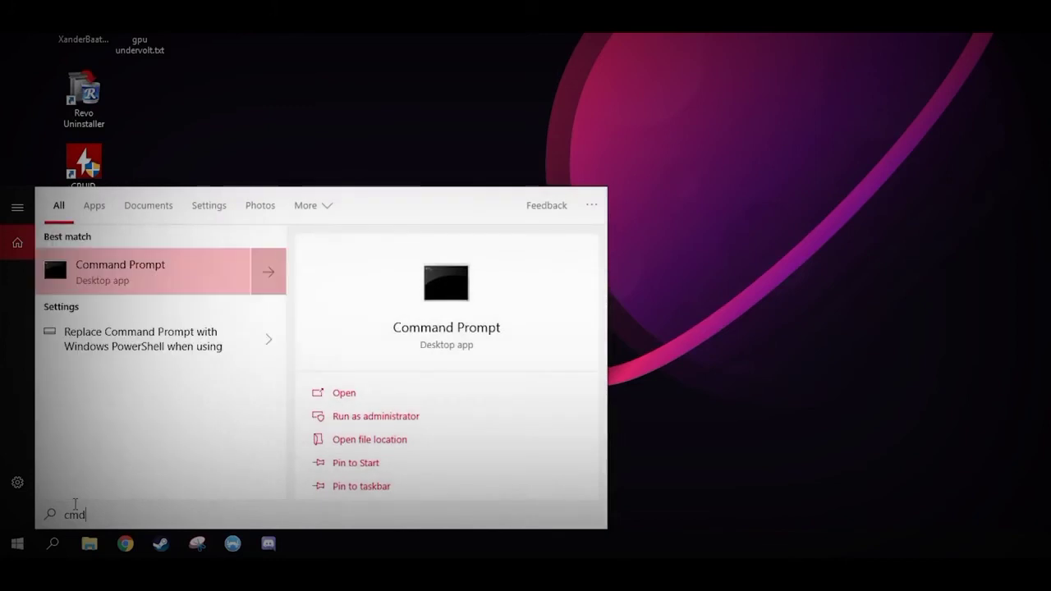
Run Command Prompt as administrator from the cmd search result
{"action": "right_click", "coordinate": [153, 276]}
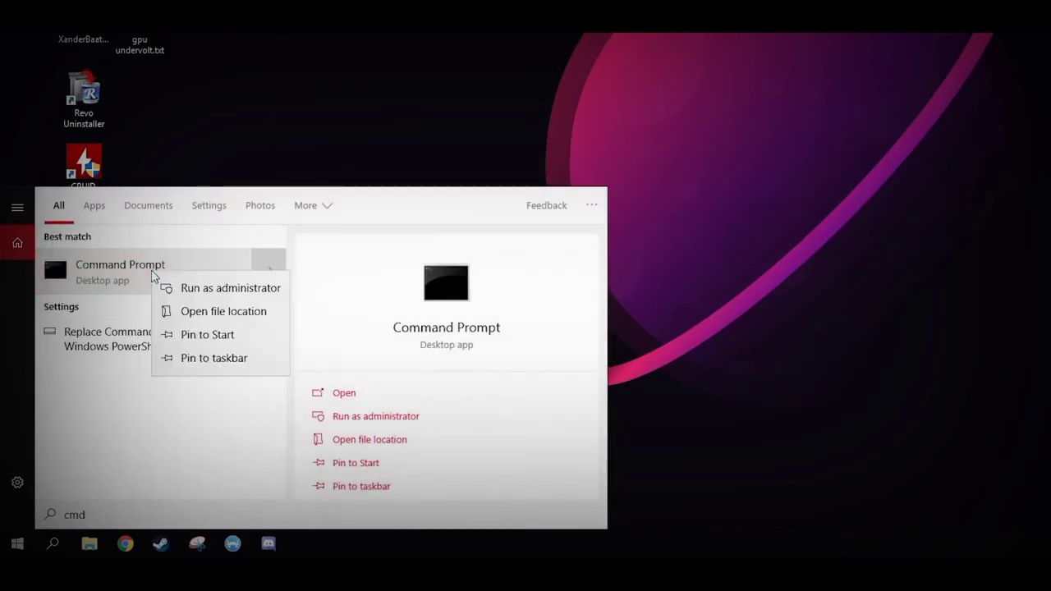
{"action": "left_click", "coordinate": [222, 288]}
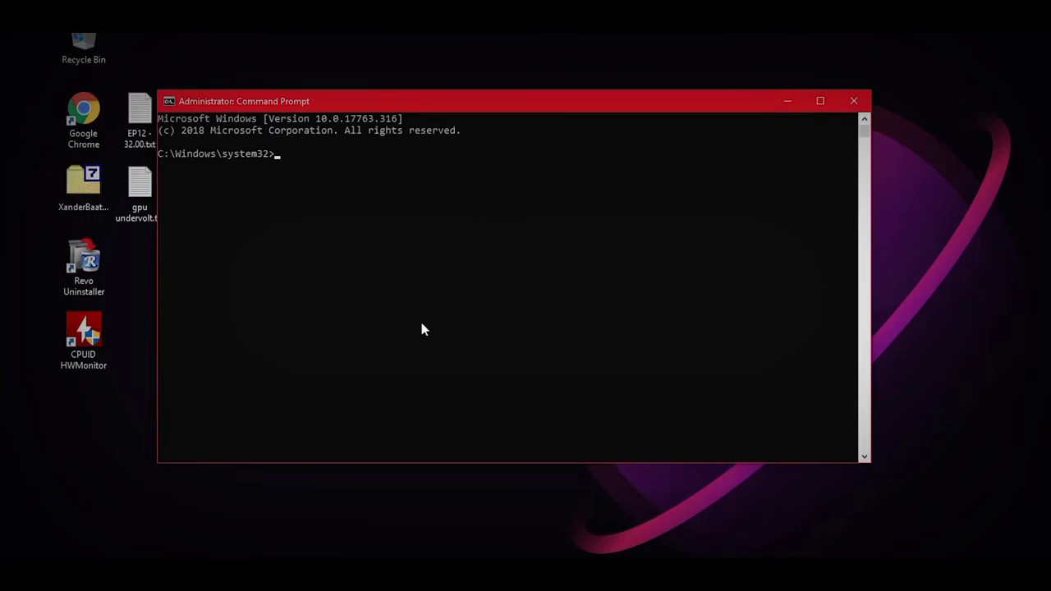
Use cd .., cd .., cd debloat to reach C:\debloat, then run debloat.bat
{"action": "type", "text": "cd ."}
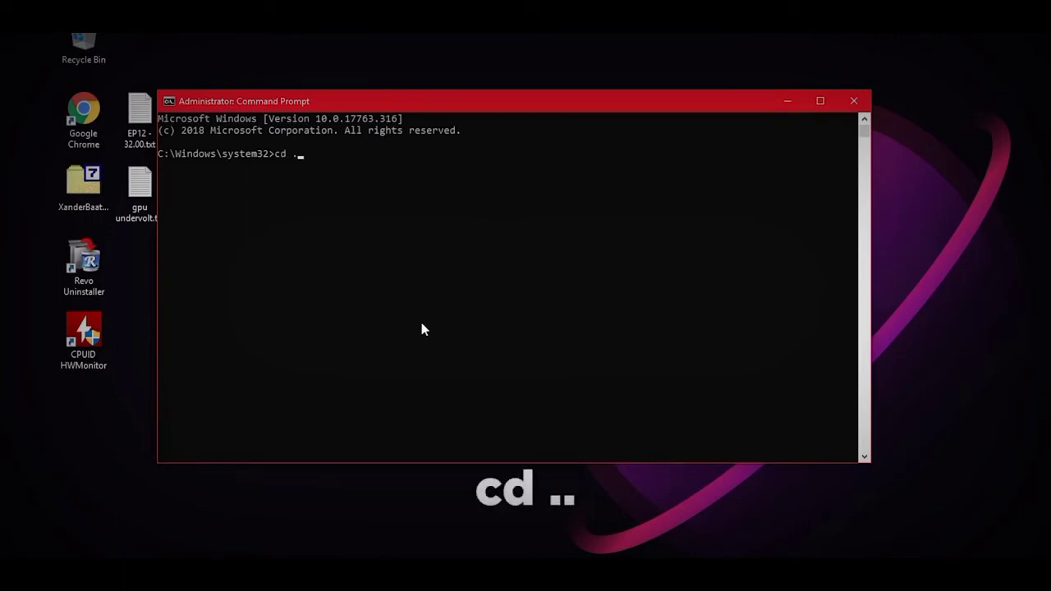
{"action": "type", "text": "."}
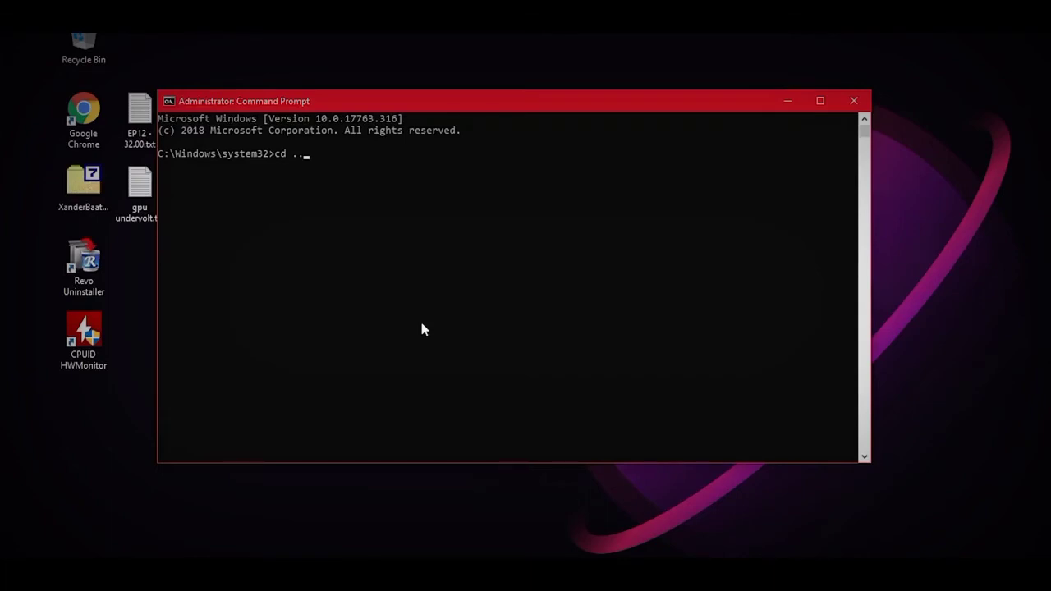
{"action": "key", "text": "Return"}
{"action": "type", "text": "cd .."}
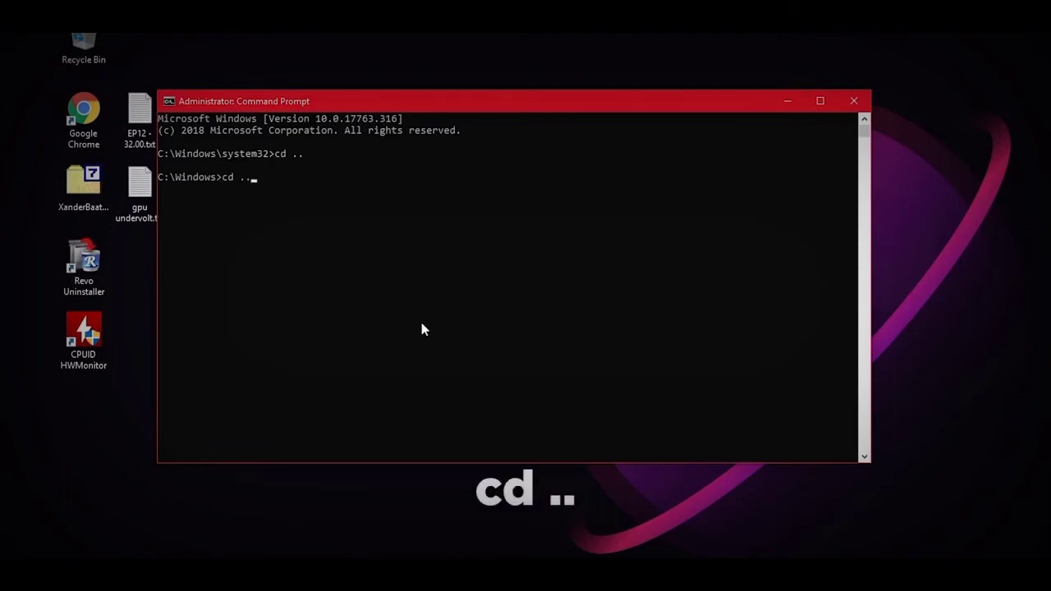
{"action": "key", "text": "Return"}
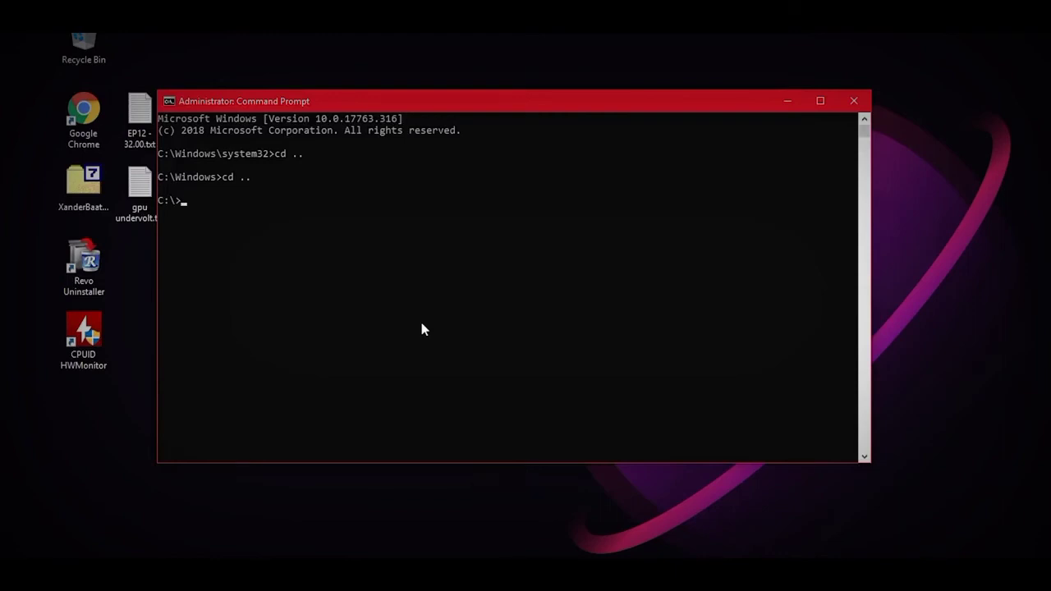
{"action": "type", "text": "cd "}
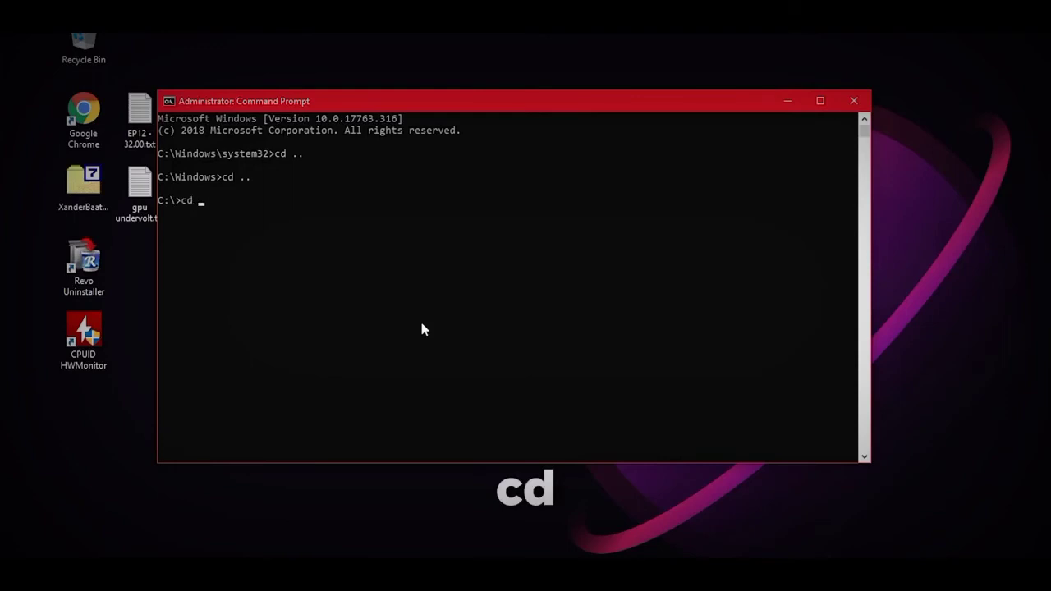
{"action": "type", "text": "d"}
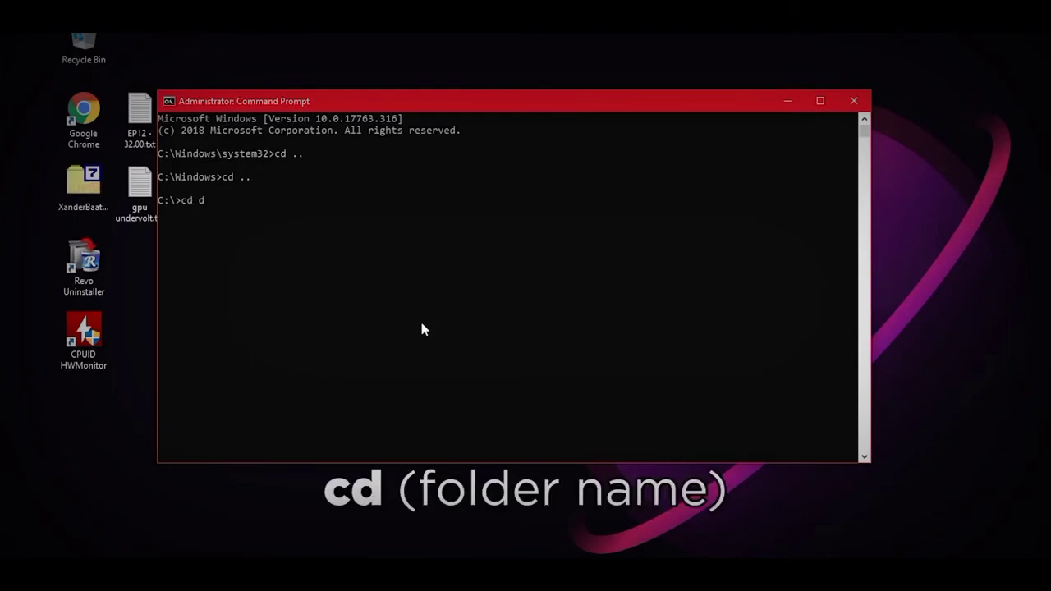
{"action": "type", "text": "ebloat"}
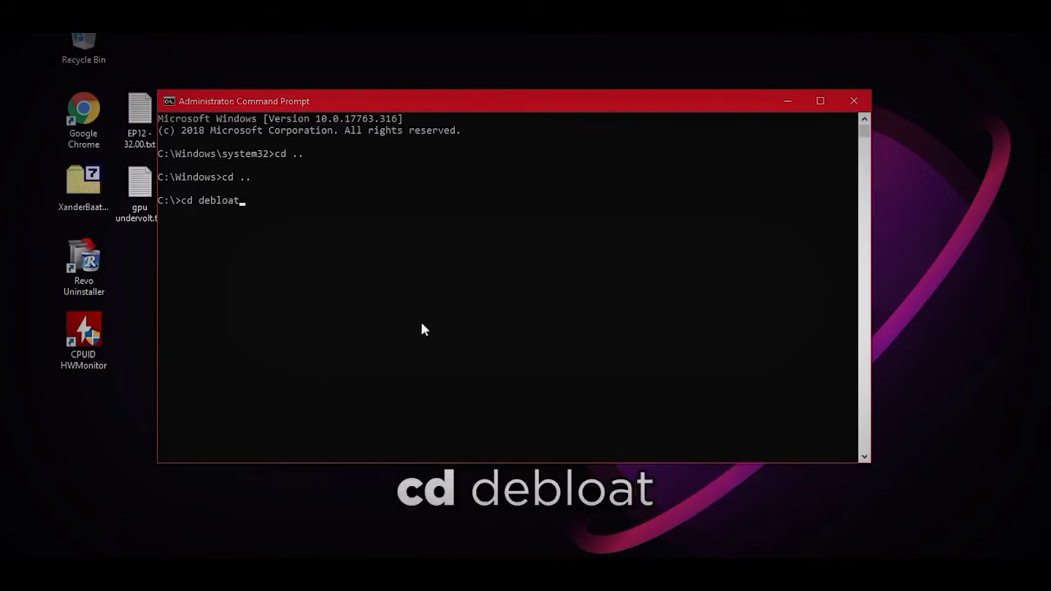
{"action": "key", "text": "Return"}
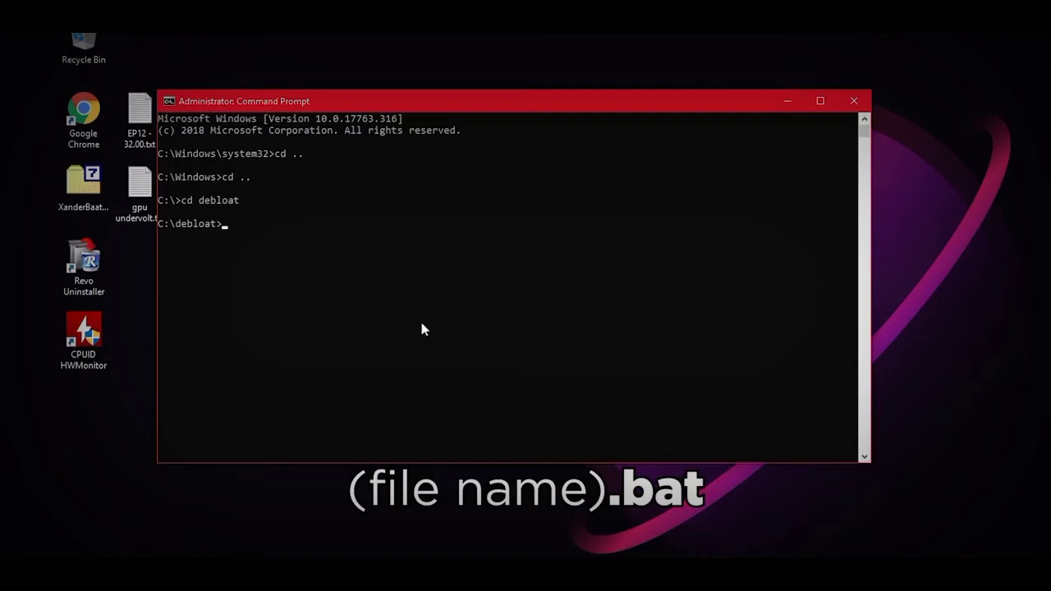
{"action": "type", "text": "debloat"}
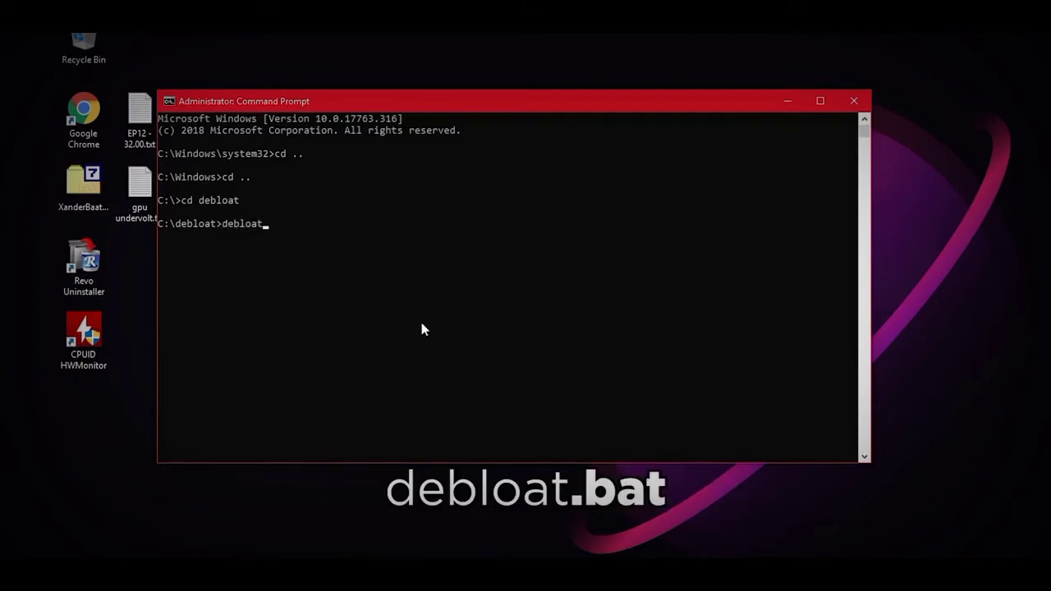
{"action": "type", "text": ".bat"}
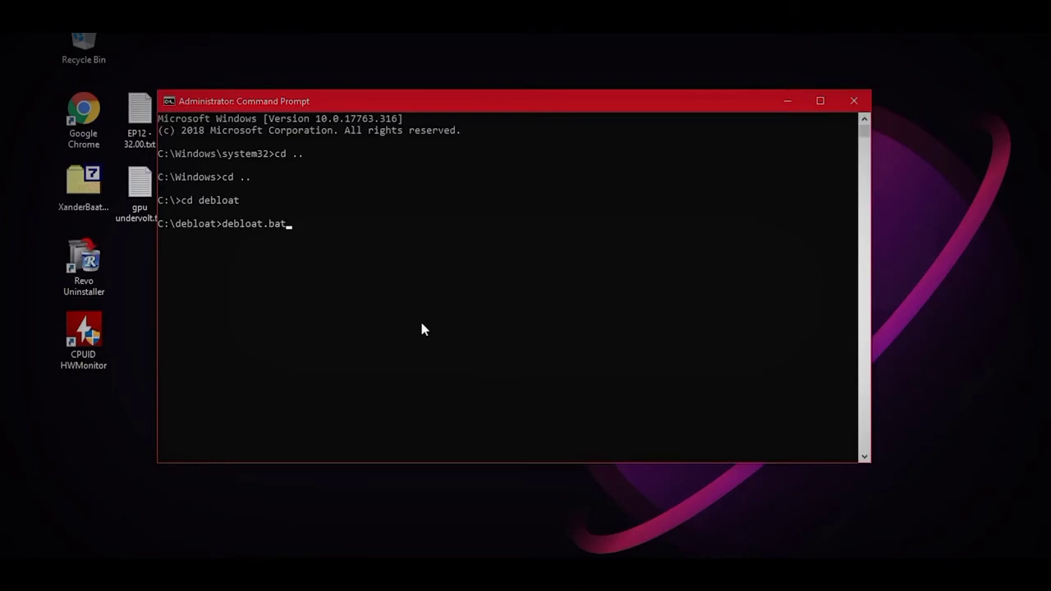
{"action": "key", "text": "Return"}
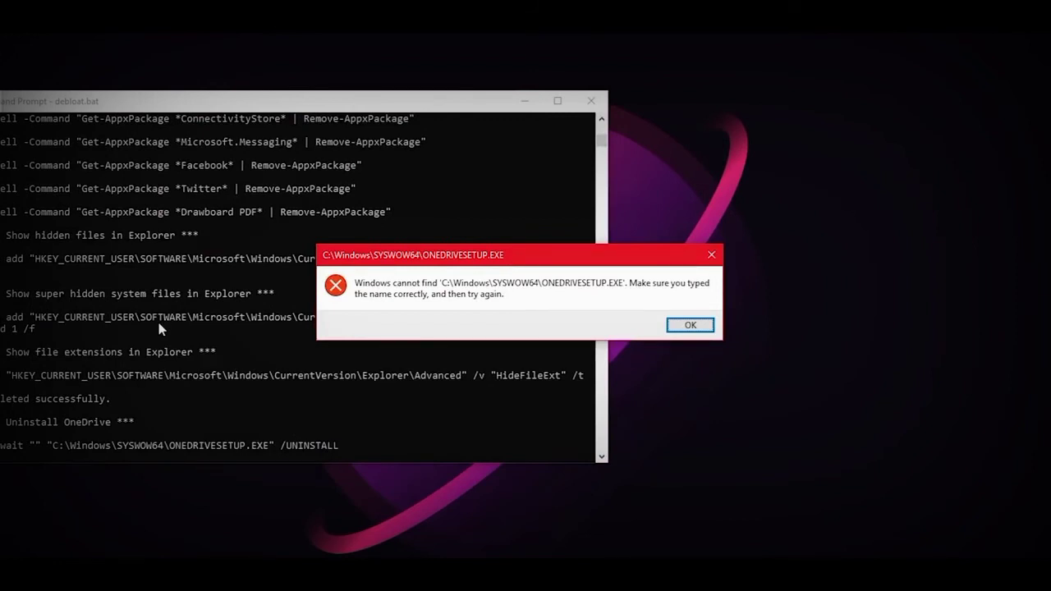
Dismiss the ONEDRIVESETUP.EXE error, continue past the pause, and exit the console
{"action": "left_click", "coordinate": [688, 325]}
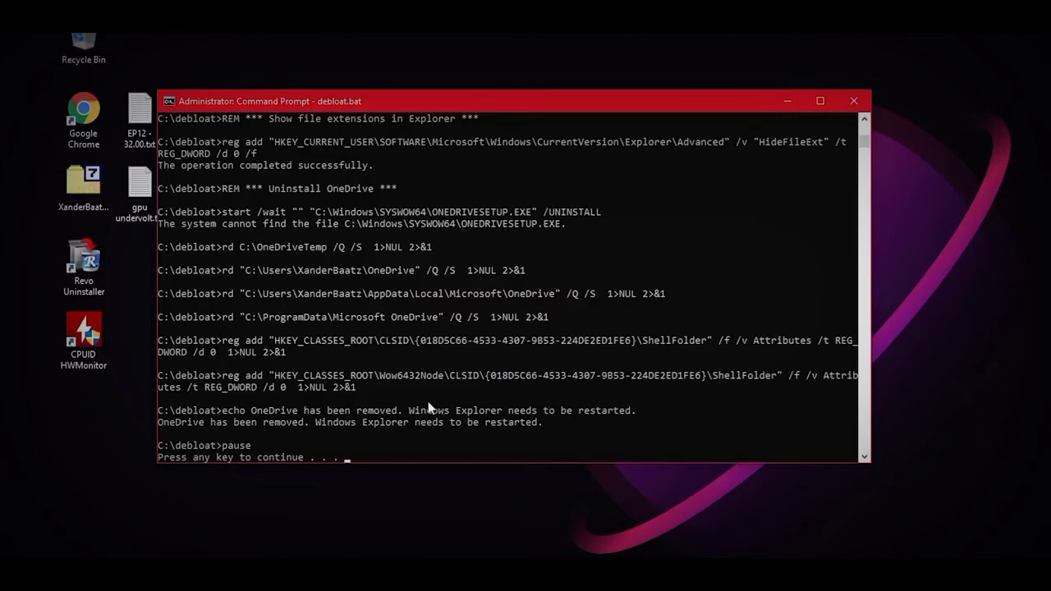
{"action": "key", "text": "Return"}
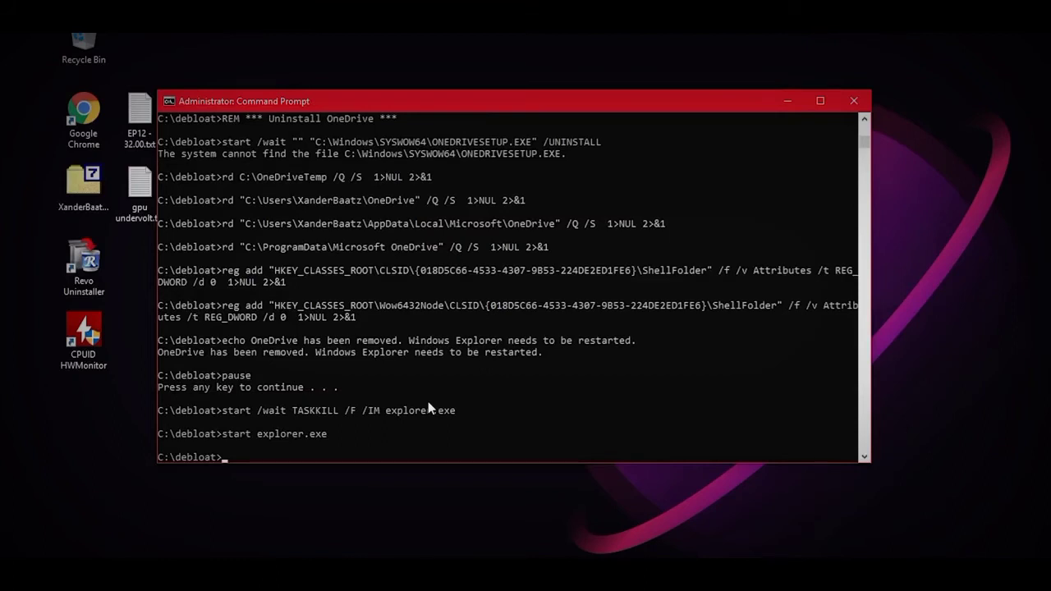
{"action": "type", "text": "exit"}
{"action": "key", "text": "Return"}
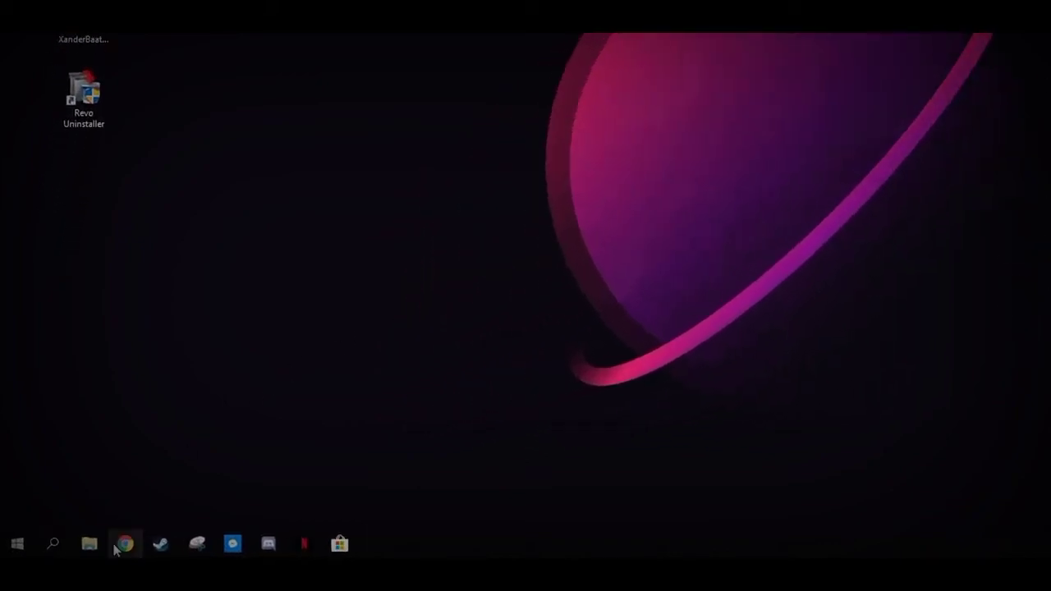
Load the pasted Google Drive link in Chrome and download the tweaks zip
{"action": "left_click", "coordinate": [124, 543]}
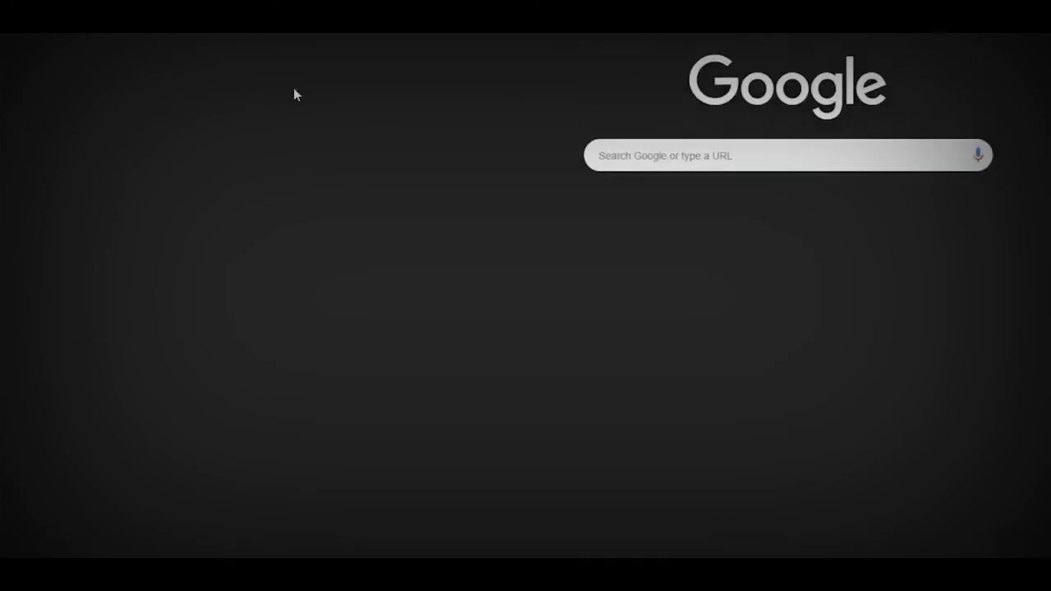
{"action": "left_click", "coordinate": [298, 67]}
{"action": "left_click_drag", "start_coordinate": [551, 71], "coordinate": [112, 72]}
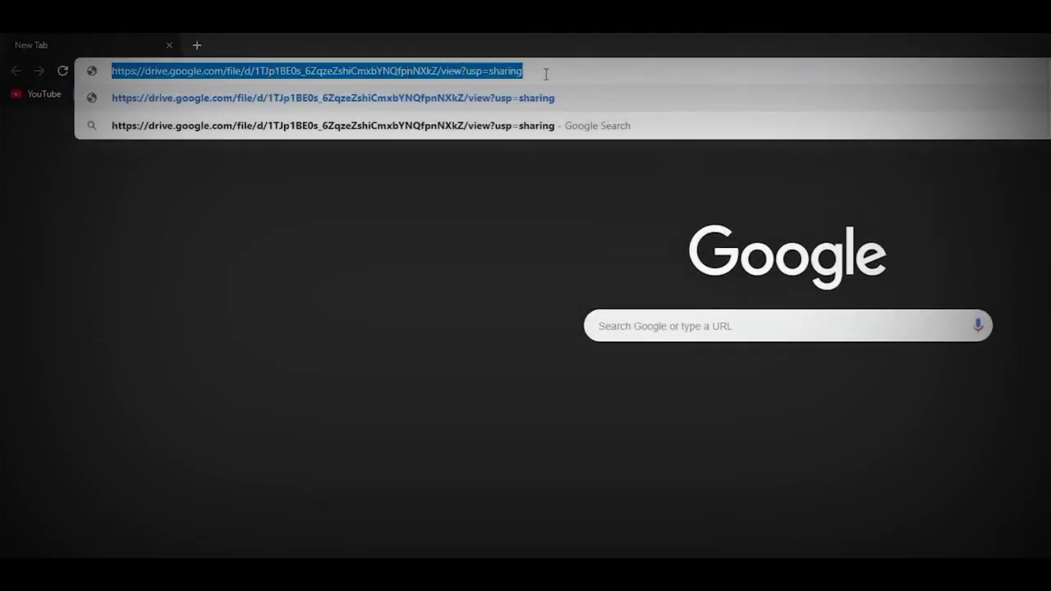
{"action": "key", "text": "Return"}
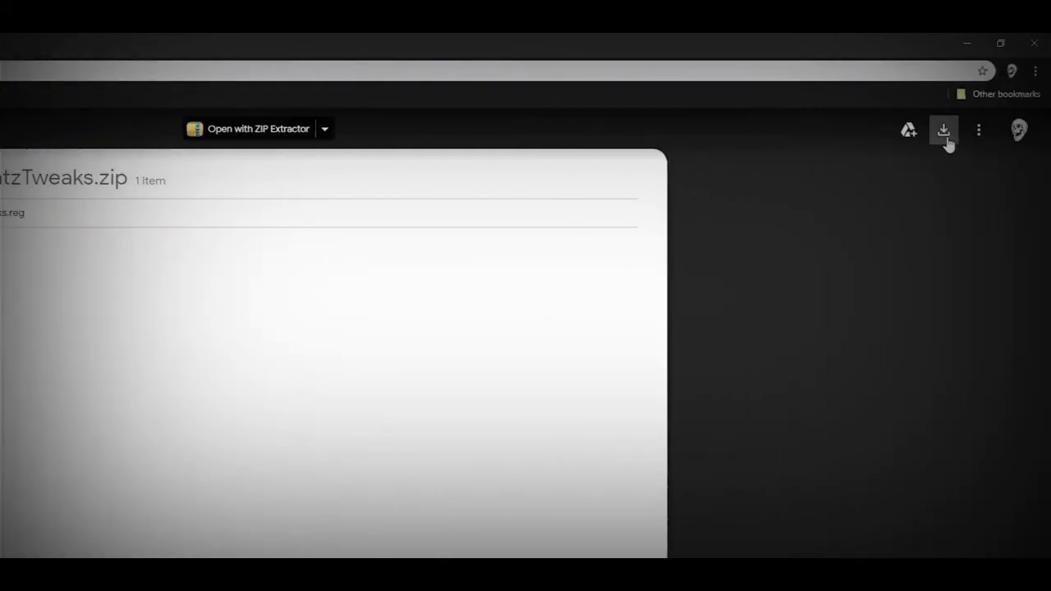
{"action": "left_click", "coordinate": [944, 131]}
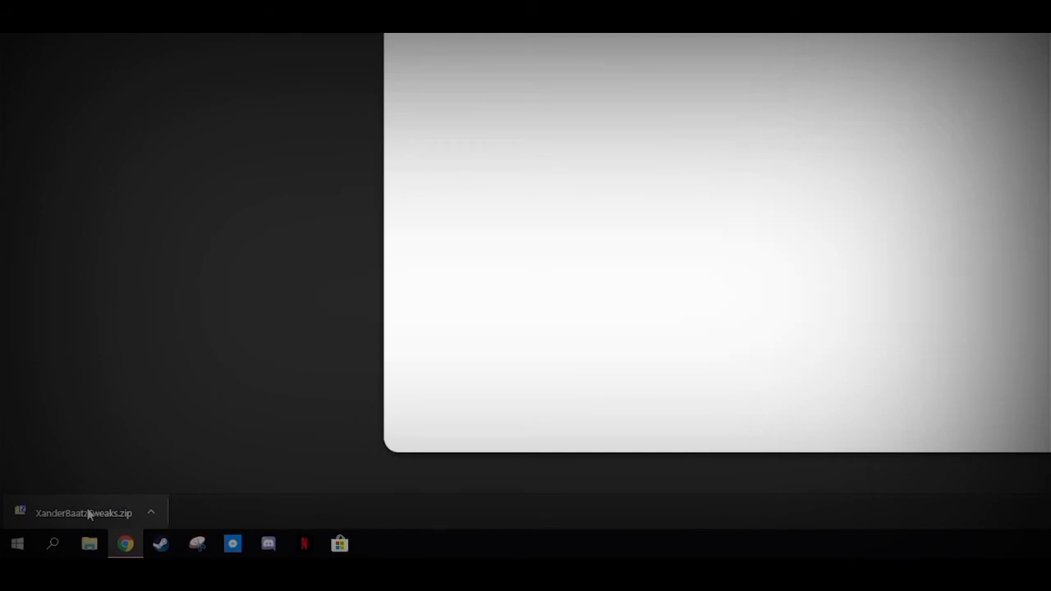
Open the downloaded zip in 7-Zip and drag its .reg file onto the desktop
{"action": "left_click", "coordinate": [89, 514]}
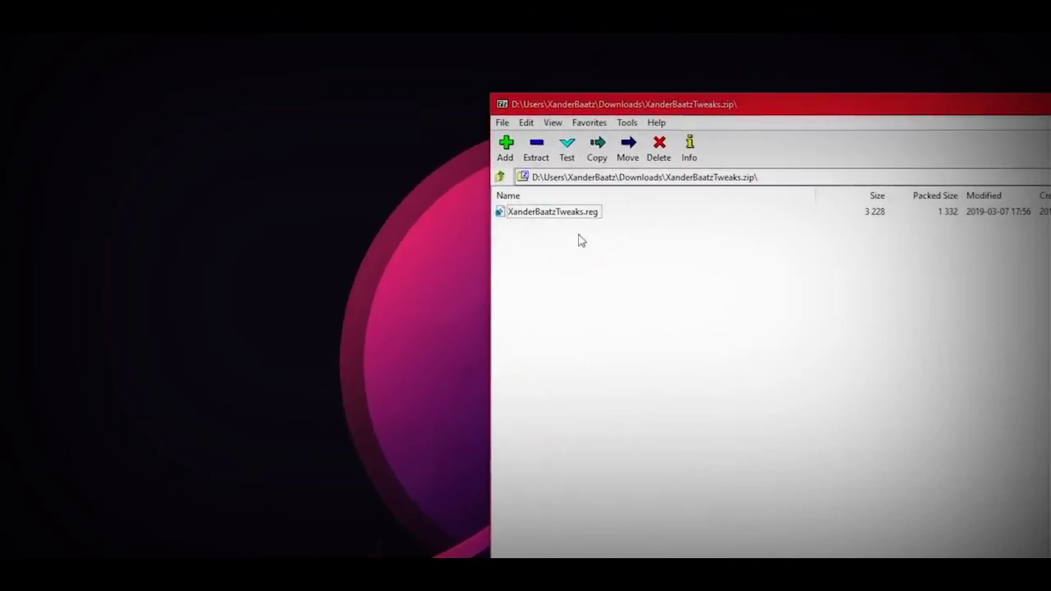
{"action": "left_click_drag", "start_coordinate": [548, 216], "coordinate": [204, 263]}
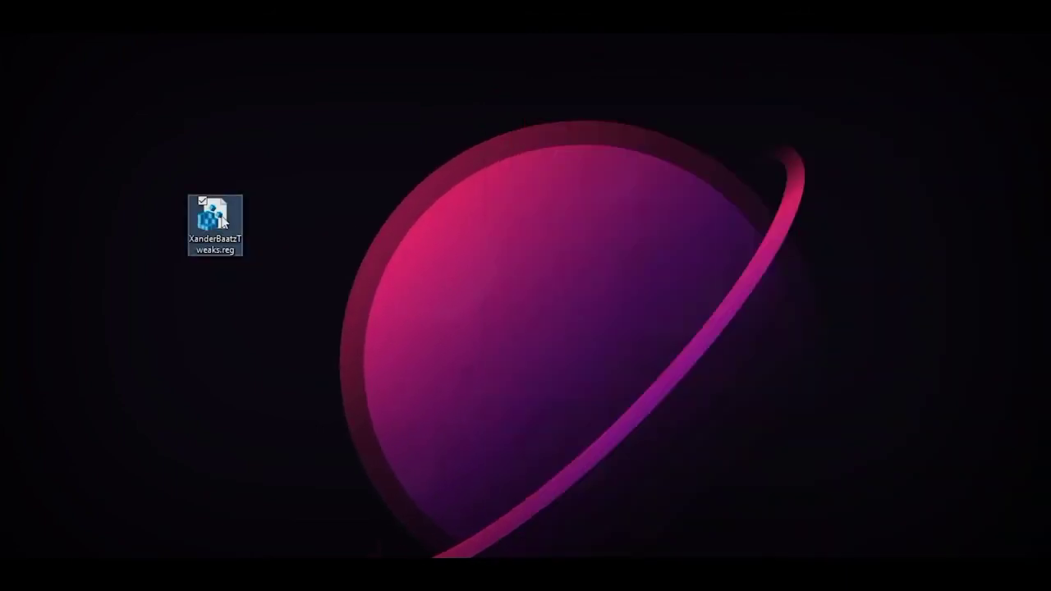
{"action": "right_click", "coordinate": [222, 217]}
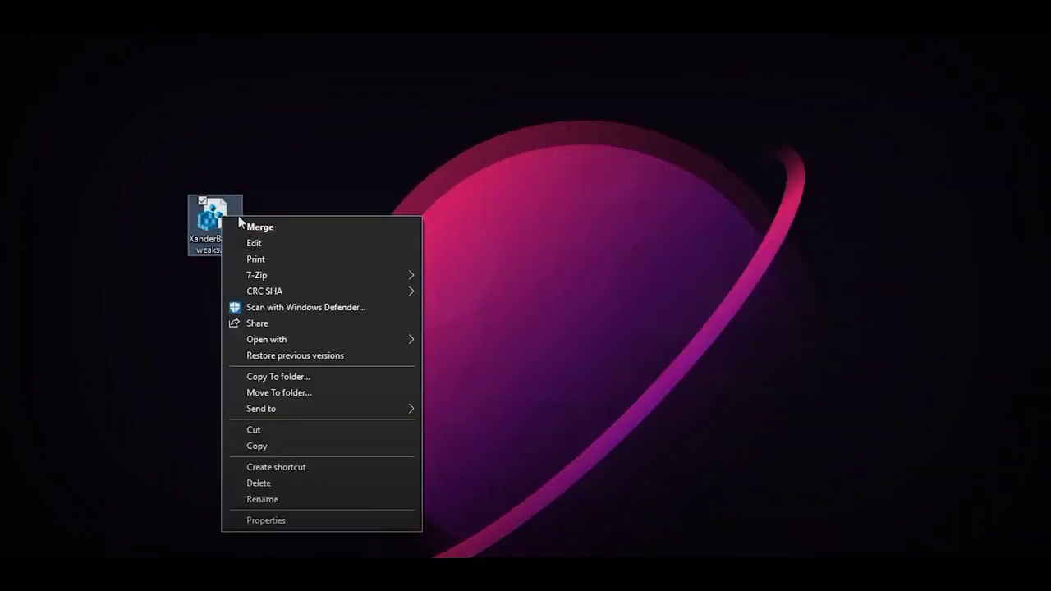
Merge the tweaks .reg file, approving UAC and confirming Yes, then dismiss the success message
{"action": "left_click", "coordinate": [283, 226]}
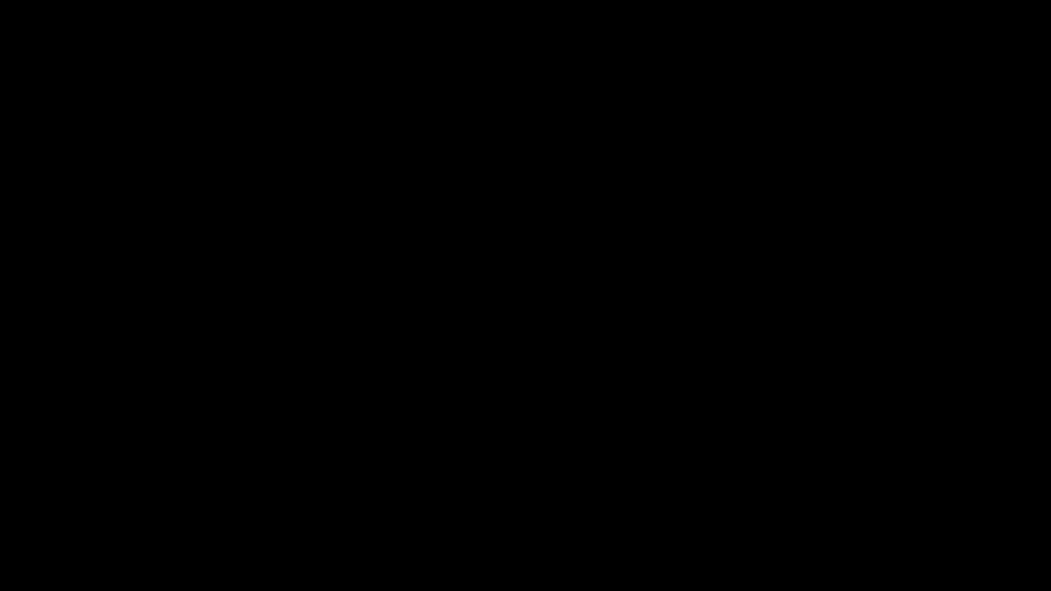
{"action": "left_click", "coordinate": [635, 367]}
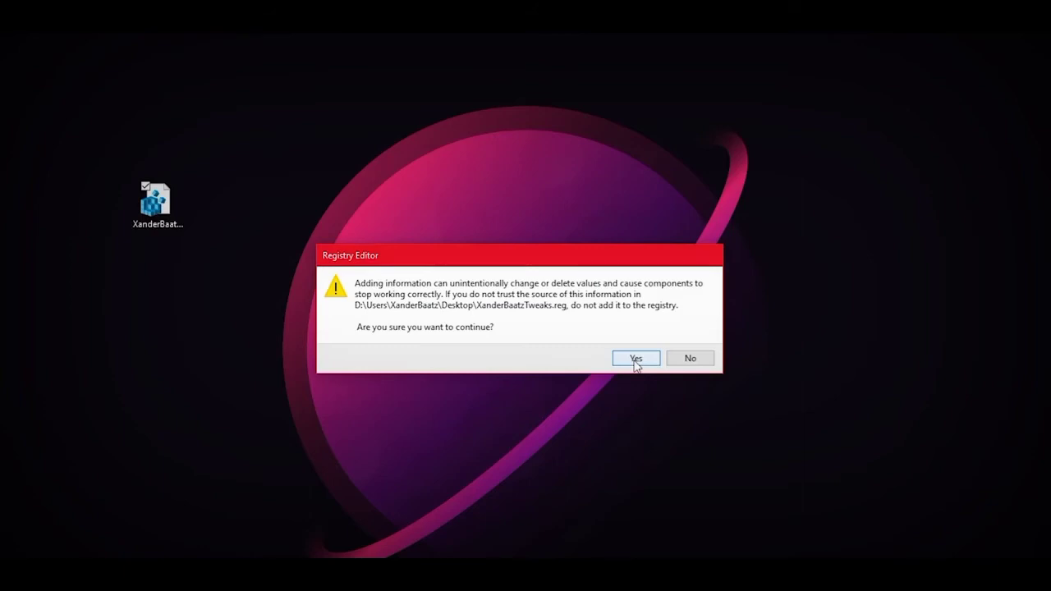
{"action": "left_click", "coordinate": [636, 359]}
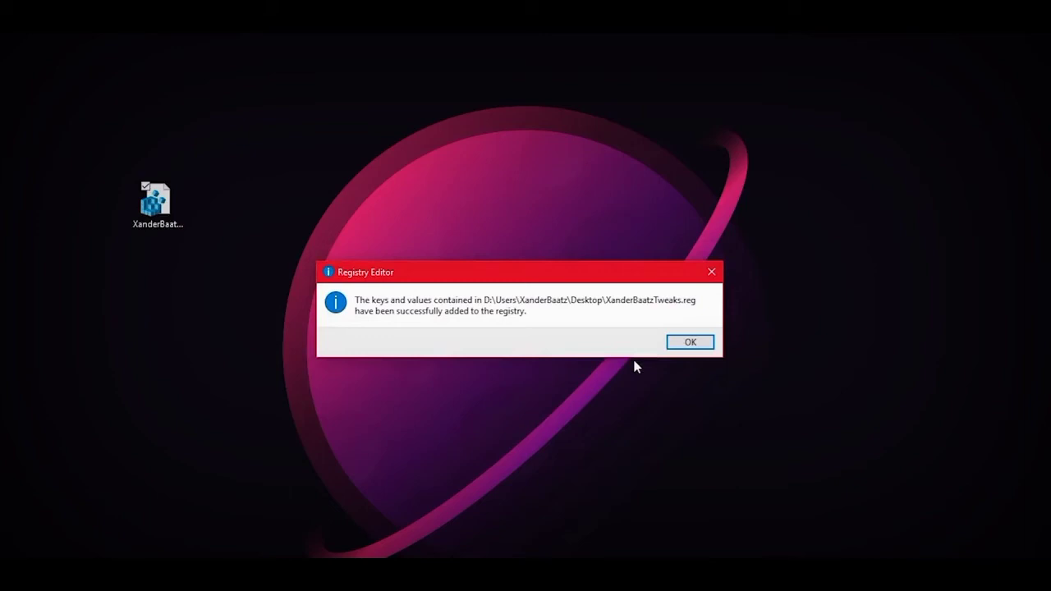
{"action": "left_click", "coordinate": [691, 343]}
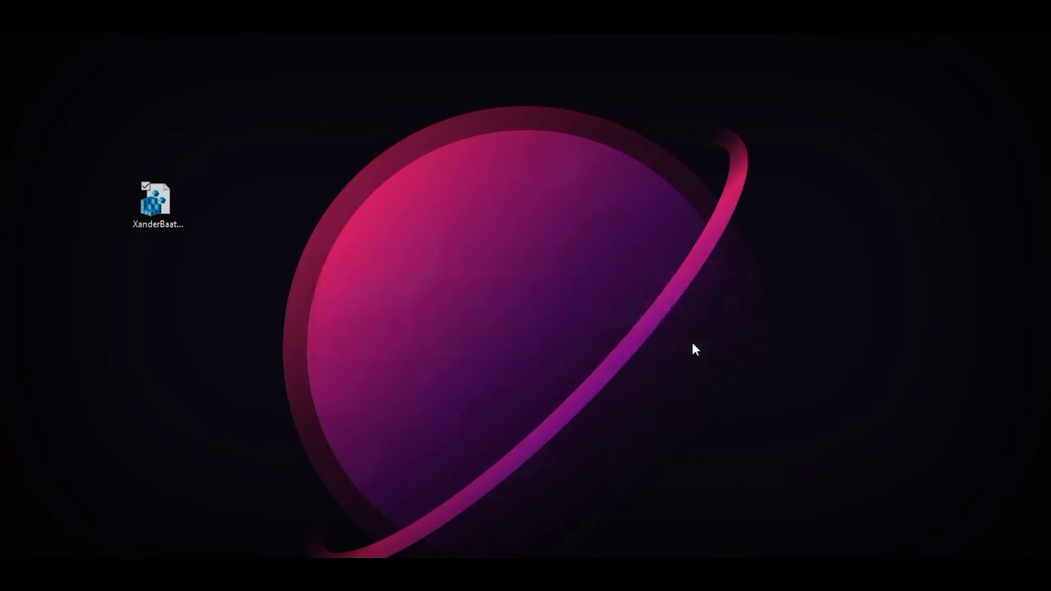
{"action": "right_click", "coordinate": [159, 197]}
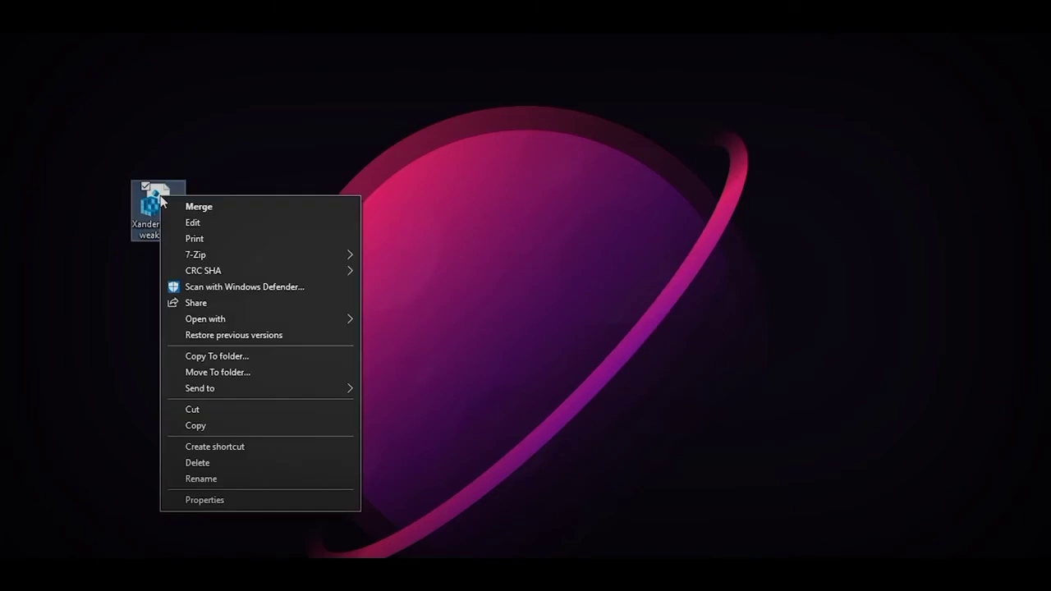
{"action": "left_click", "coordinate": [211, 224]}
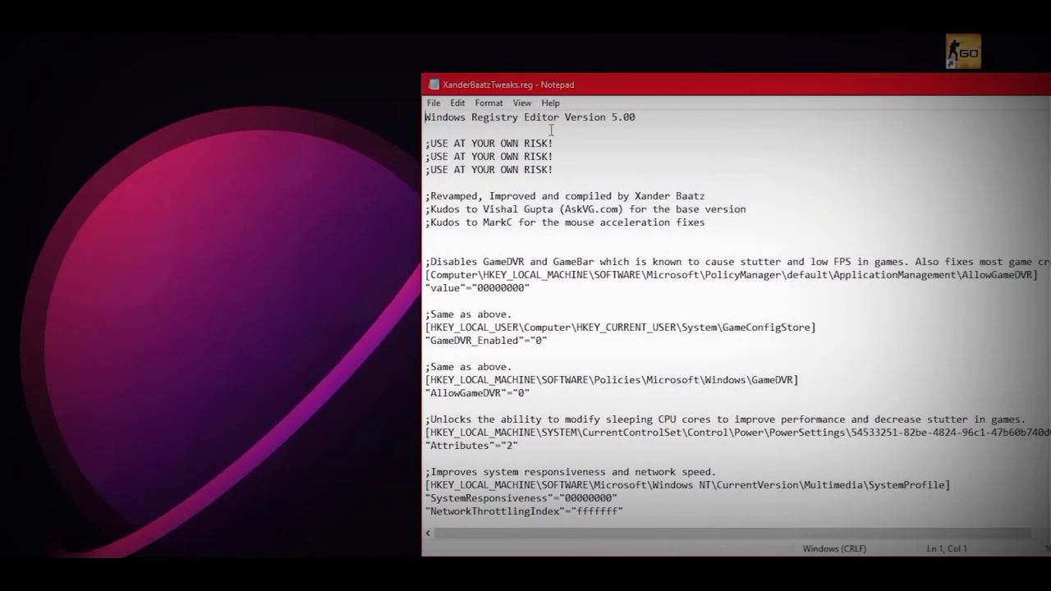
{"action": "scroll", "coordinate": [570, 164], "scroll_direction": "down", "scroll_amount": 9}
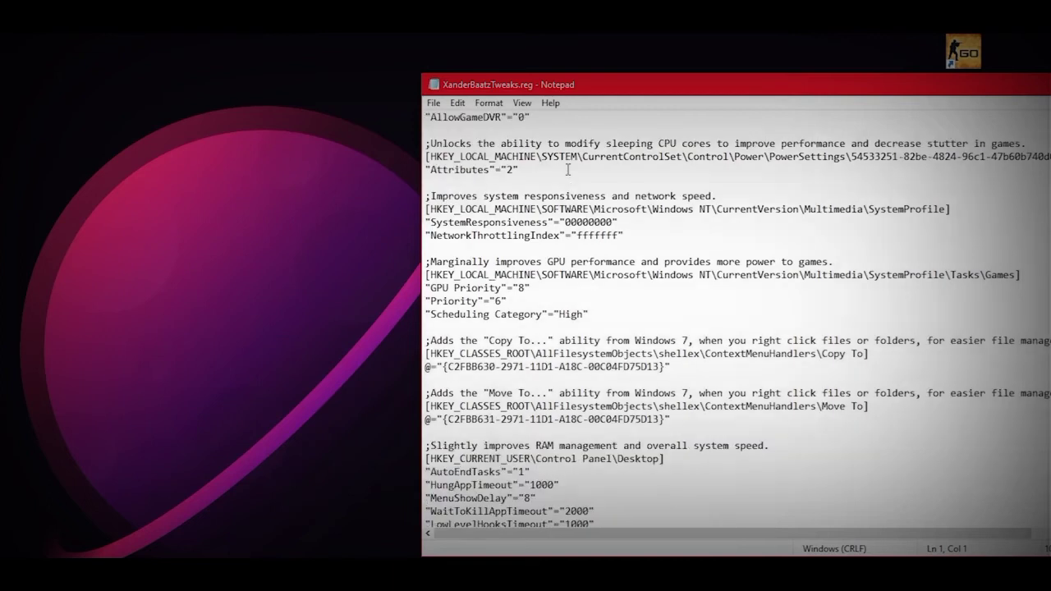
{"action": "scroll", "coordinate": [567, 169], "scroll_direction": "up", "scroll_amount": 9}
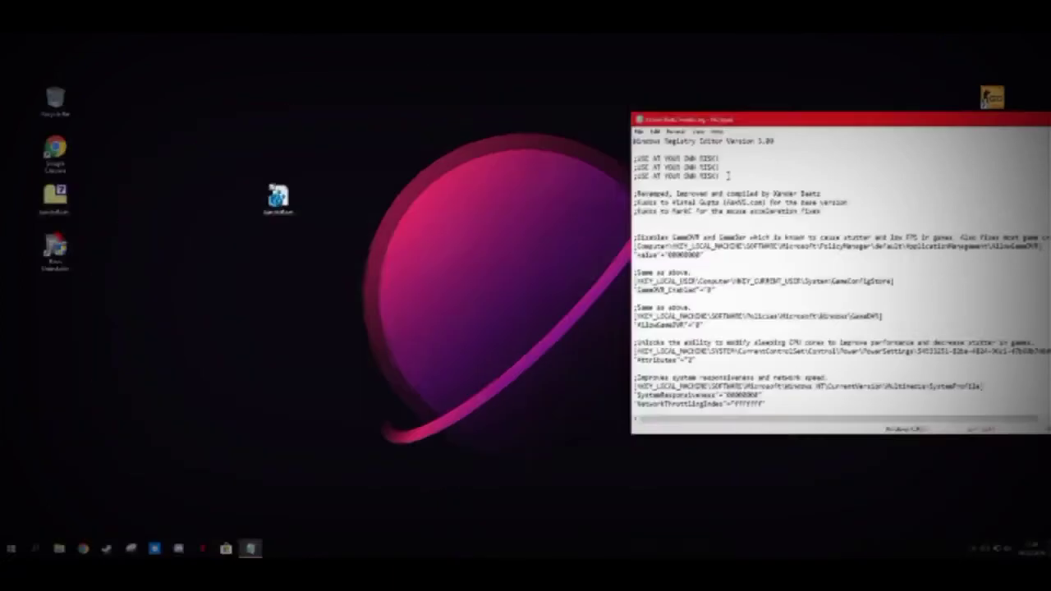
Close the registry file and open Control Panel from Windows search
{"action": "key", "text": "alt+F4"}
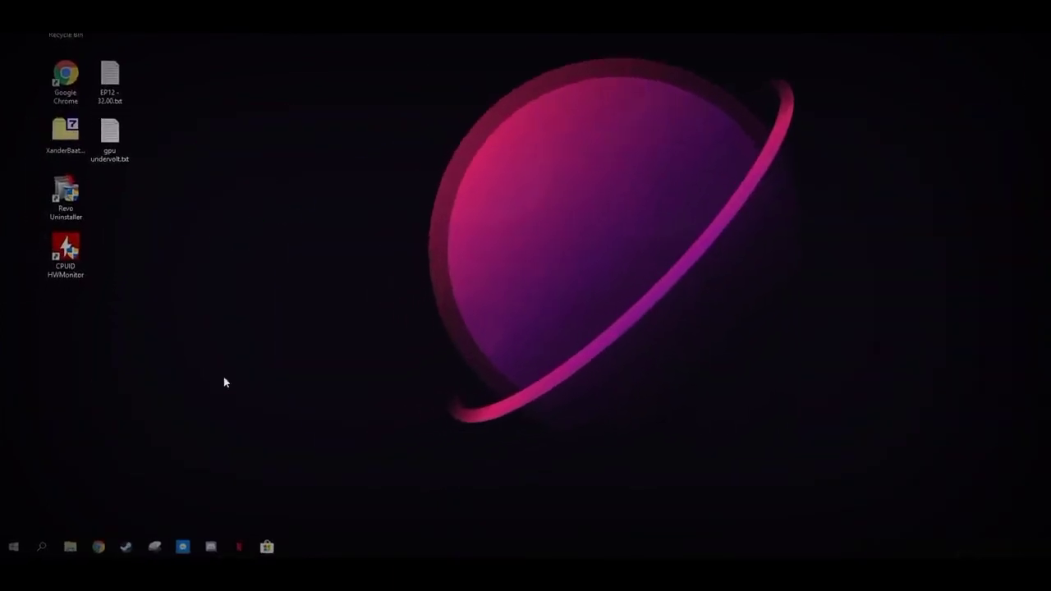
{"action": "left_click", "coordinate": [56, 544]}
{"action": "type", "text": "control"}
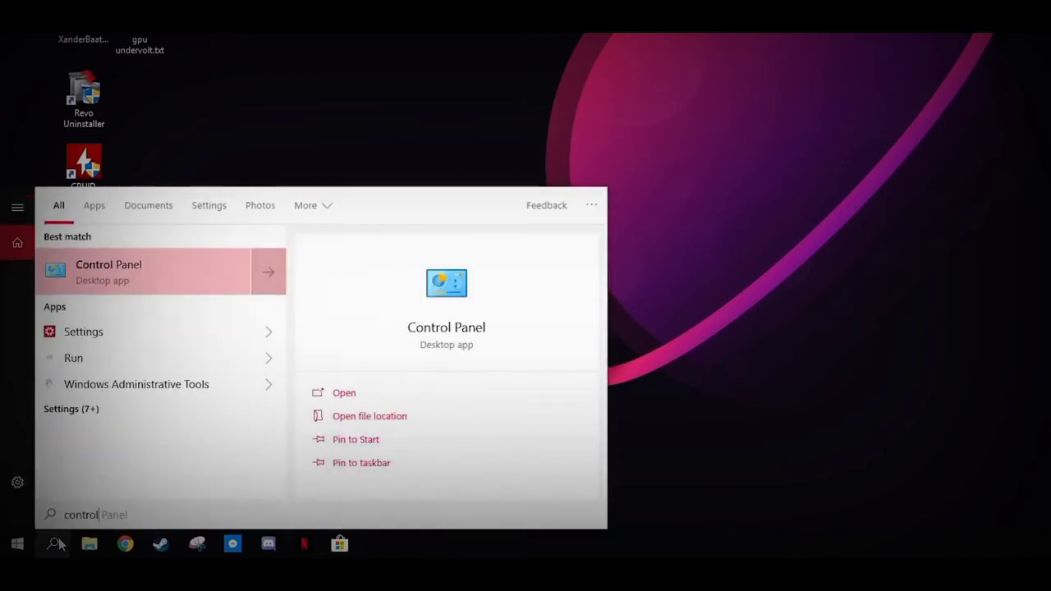
{"action": "left_click", "coordinate": [120, 273]}
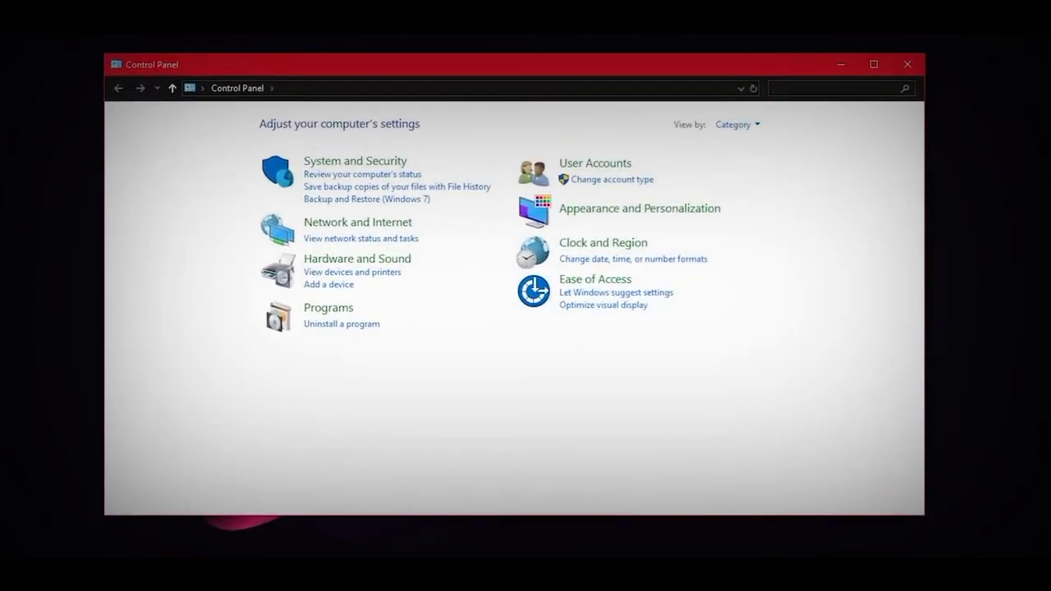
Search Control Panel for 'power' and open the Balanced plan's settings in Power Options
{"action": "type", "text": "power"}
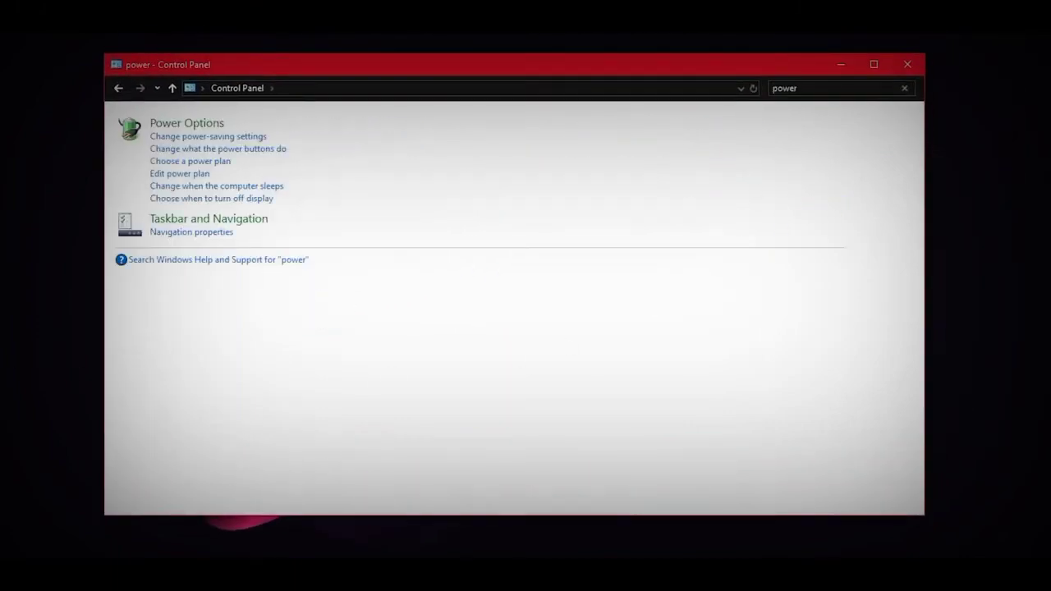
{"action": "left_click", "coordinate": [182, 125]}
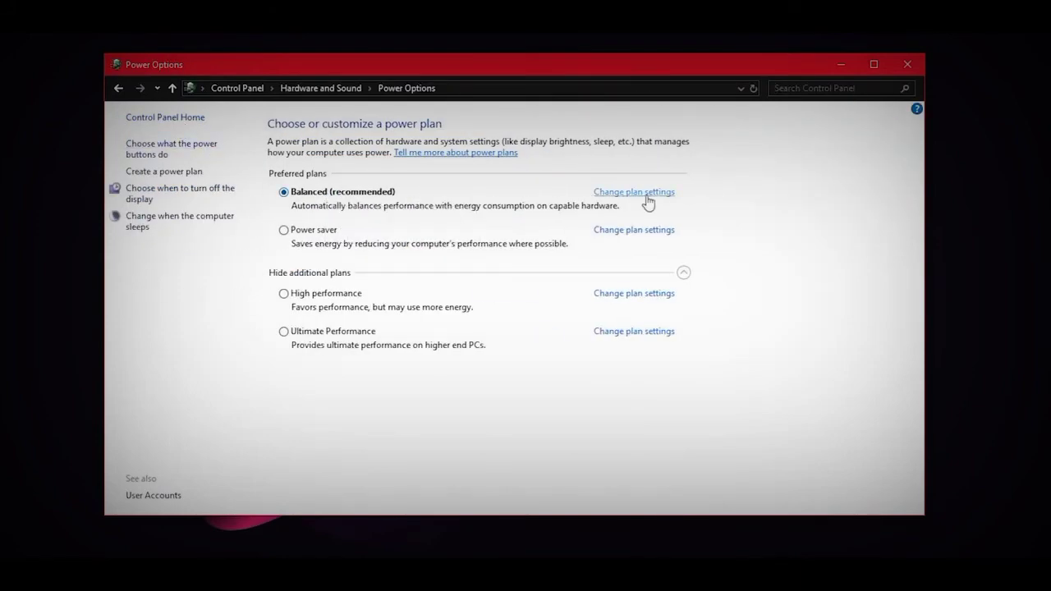
{"action": "left_click", "coordinate": [683, 273]}
{"action": "left_click", "coordinate": [683, 273]}
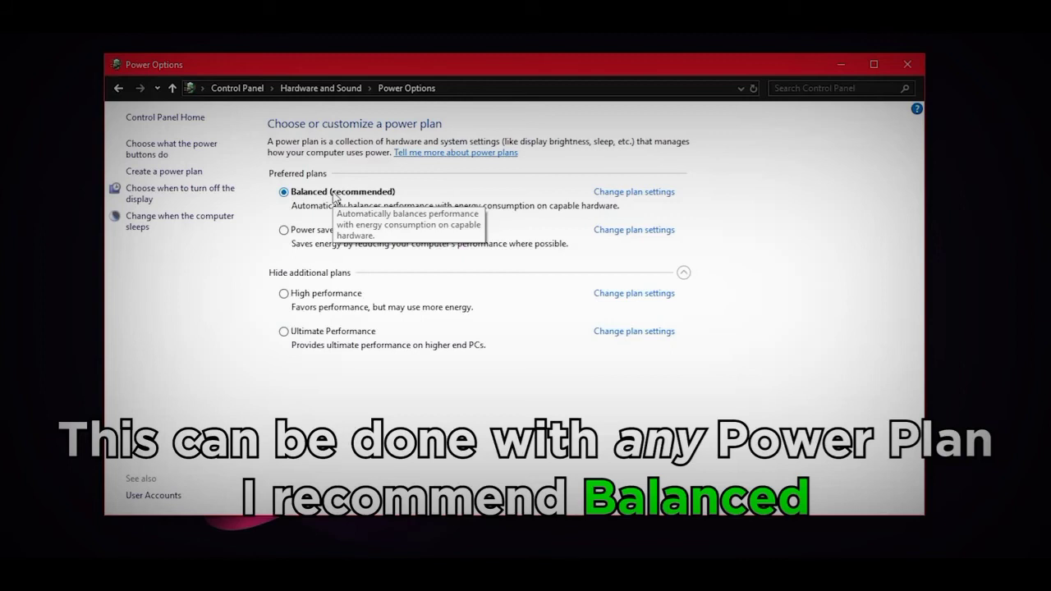
{"action": "left_click", "coordinate": [629, 196]}
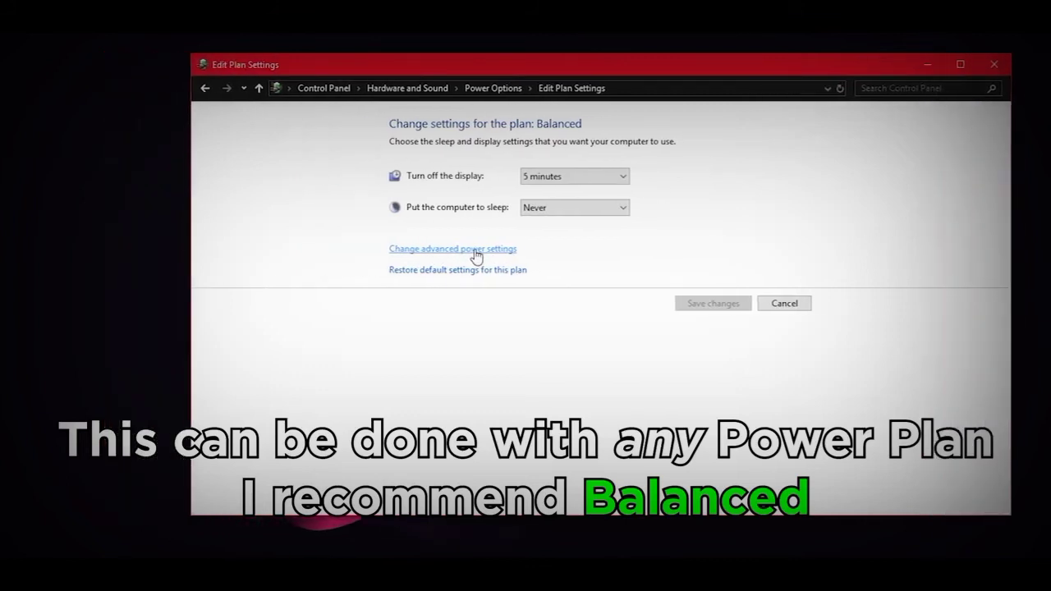
Open the Balanced plan's advanced power settings and set hard disk turn-off to 20 minutes
{"action": "left_click", "coordinate": [389, 251]}
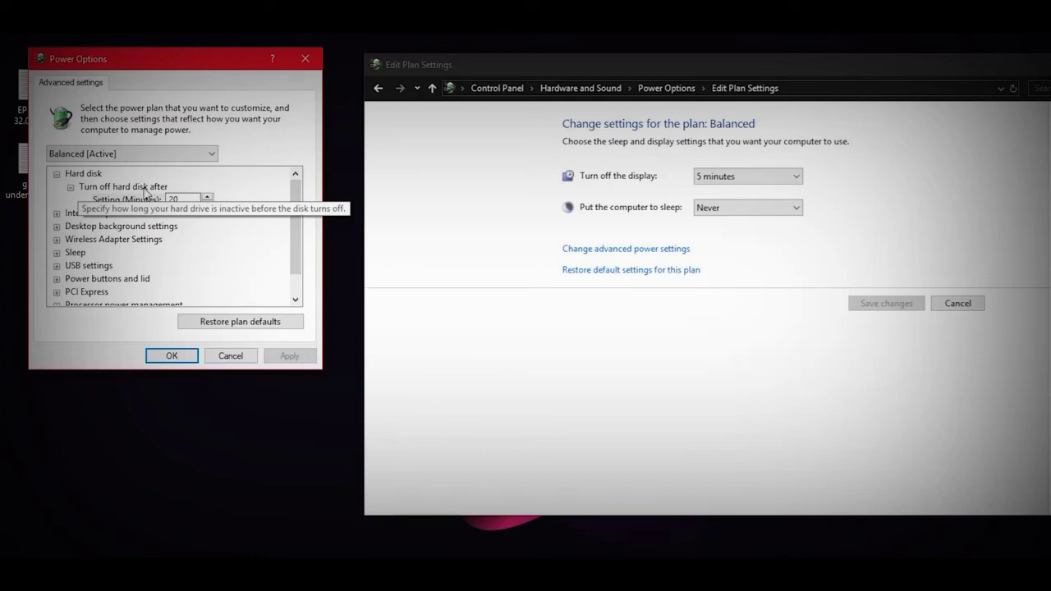
{"action": "left_click_drag", "start_coordinate": [196, 199], "coordinate": [163, 200]}
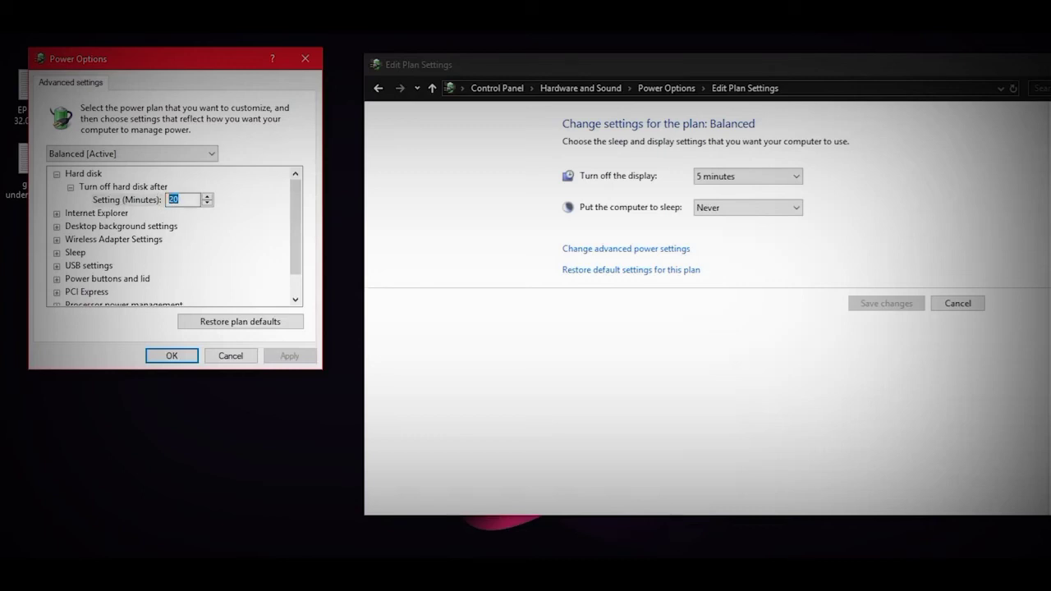
{"action": "type", "text": "0"}
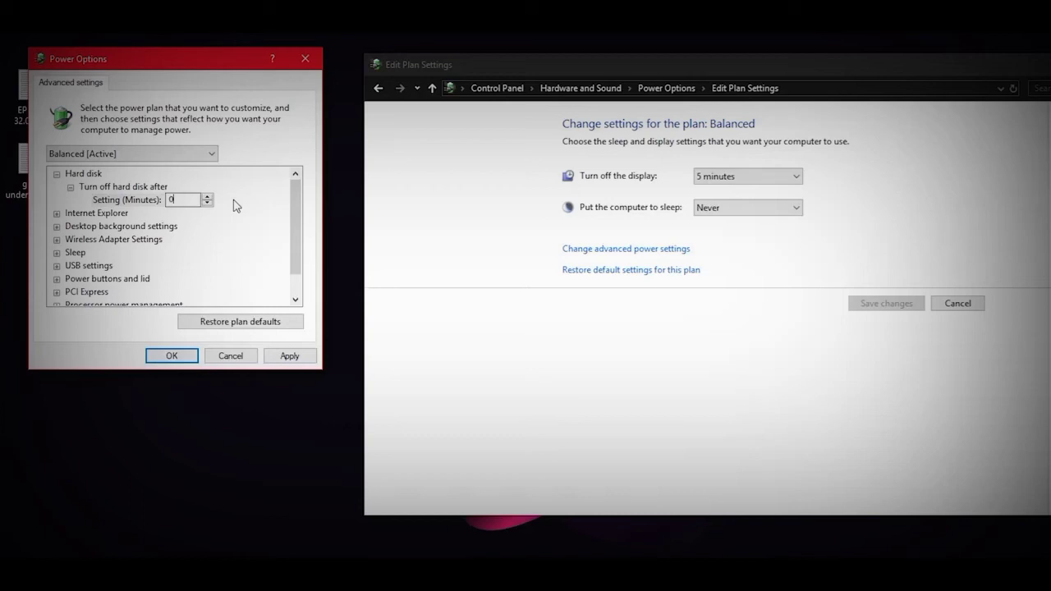
{"action": "left_click_drag", "start_coordinate": [192, 201], "coordinate": [141, 206]}
{"action": "type", "text": "20"}
Set the Wireless Adapter Power Saving Mode to Maximum Performance
{"action": "scroll", "coordinate": [243, 209], "scroll_direction": "down", "scroll_amount": 1}
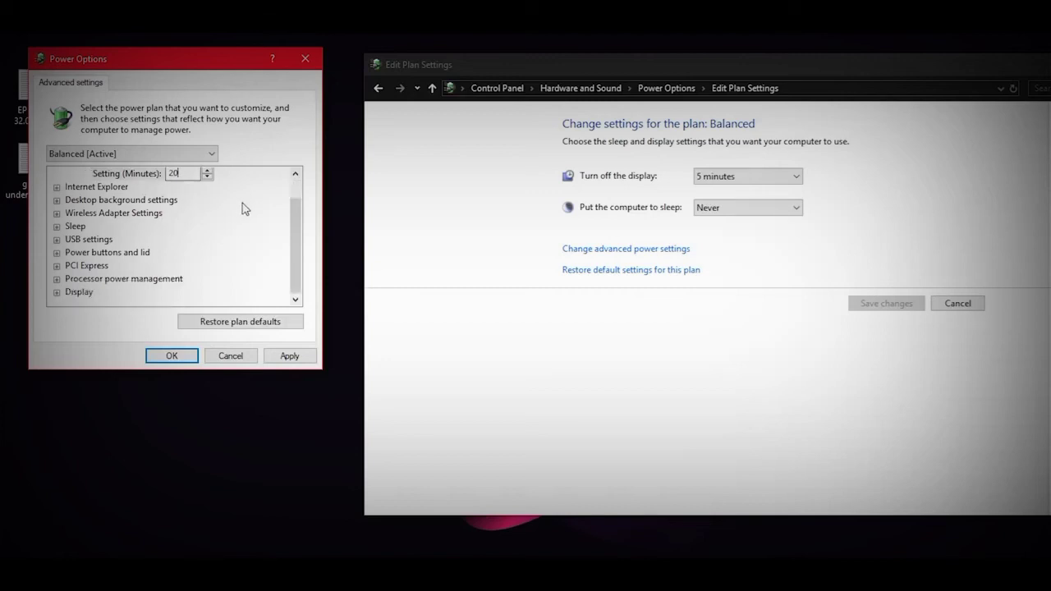
{"action": "left_click", "coordinate": [57, 213]}
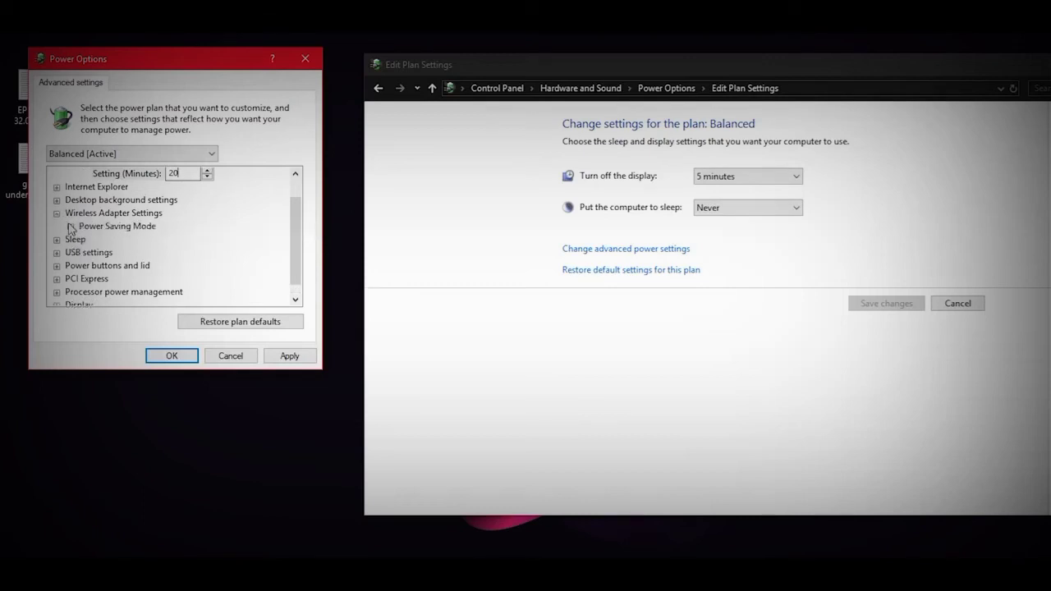
{"action": "left_click", "coordinate": [70, 227]}
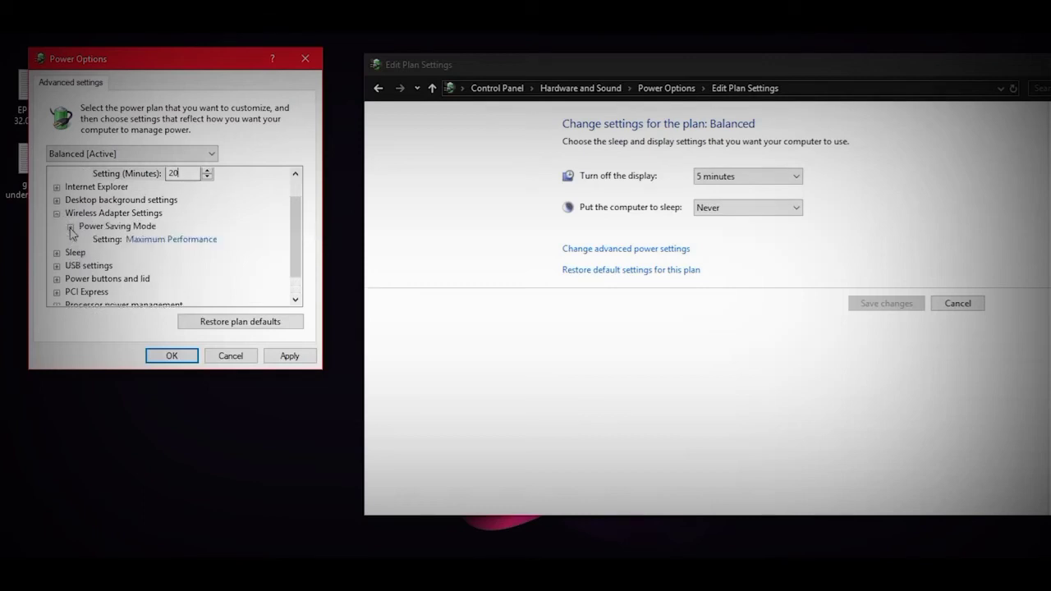
{"action": "left_click", "coordinate": [168, 239]}
{"action": "left_click", "coordinate": [176, 240]}
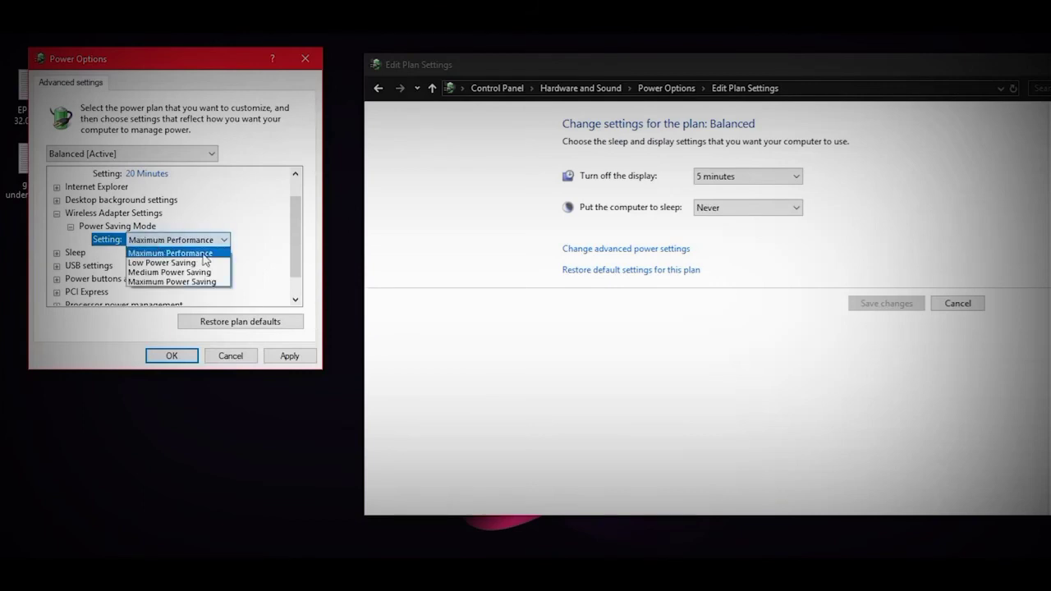
{"action": "left_click", "coordinate": [203, 255]}
Turn PCI Express Link State Power Management Off
{"action": "scroll", "coordinate": [267, 252], "scroll_direction": "down", "scroll_amount": 1}
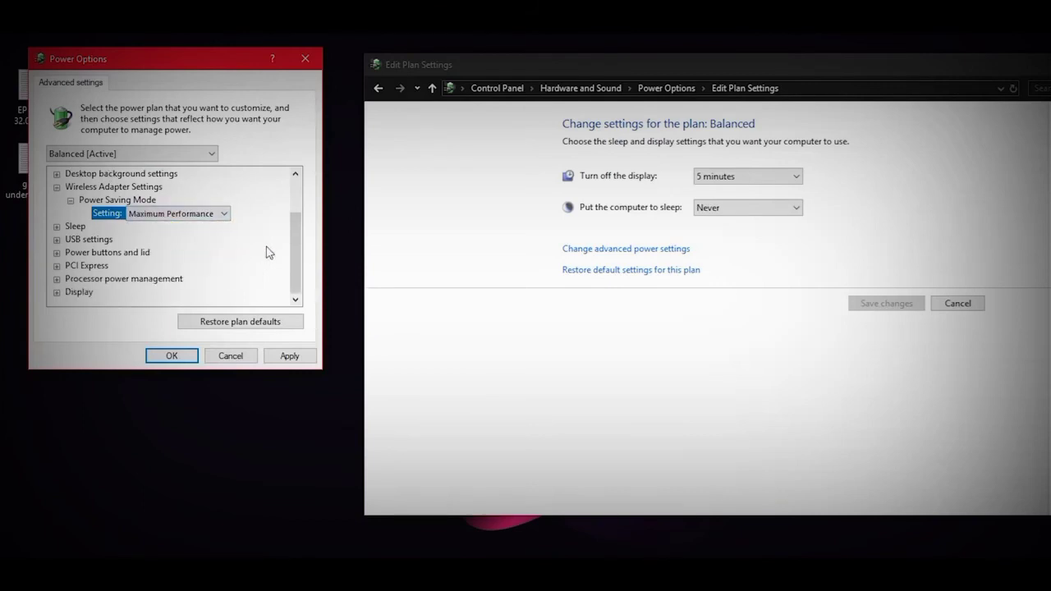
{"action": "left_click", "coordinate": [57, 266]}
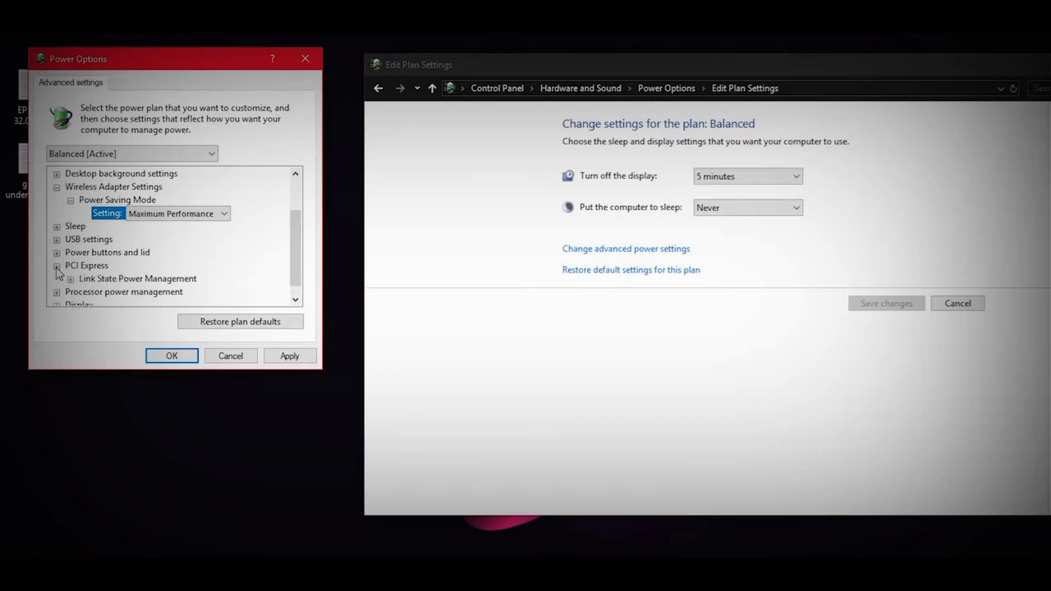
{"action": "left_click", "coordinate": [70, 280]}
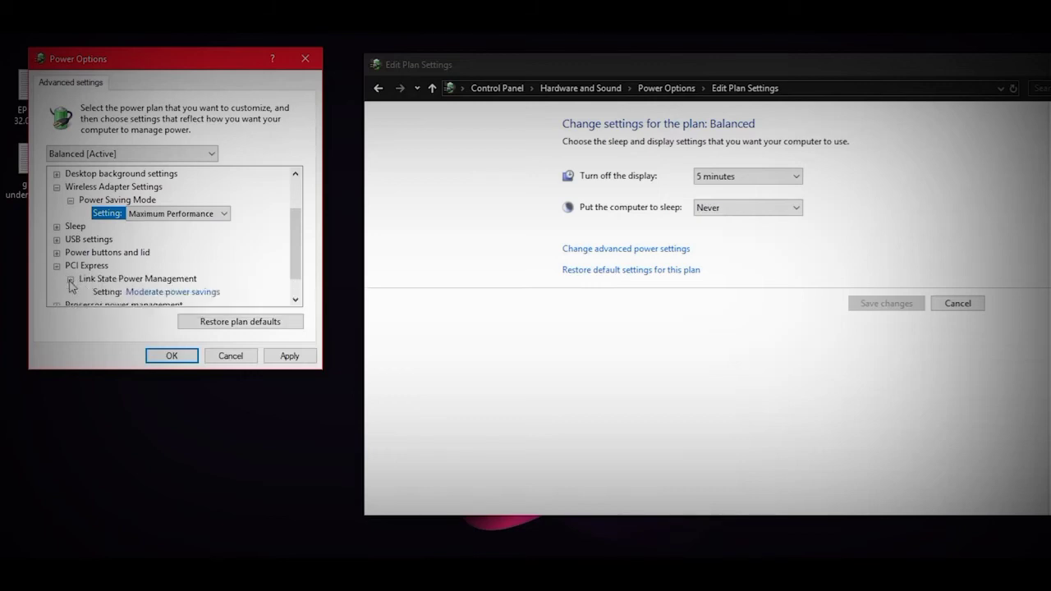
{"action": "scroll", "coordinate": [209, 263], "scroll_direction": "down", "scroll_amount": 1}
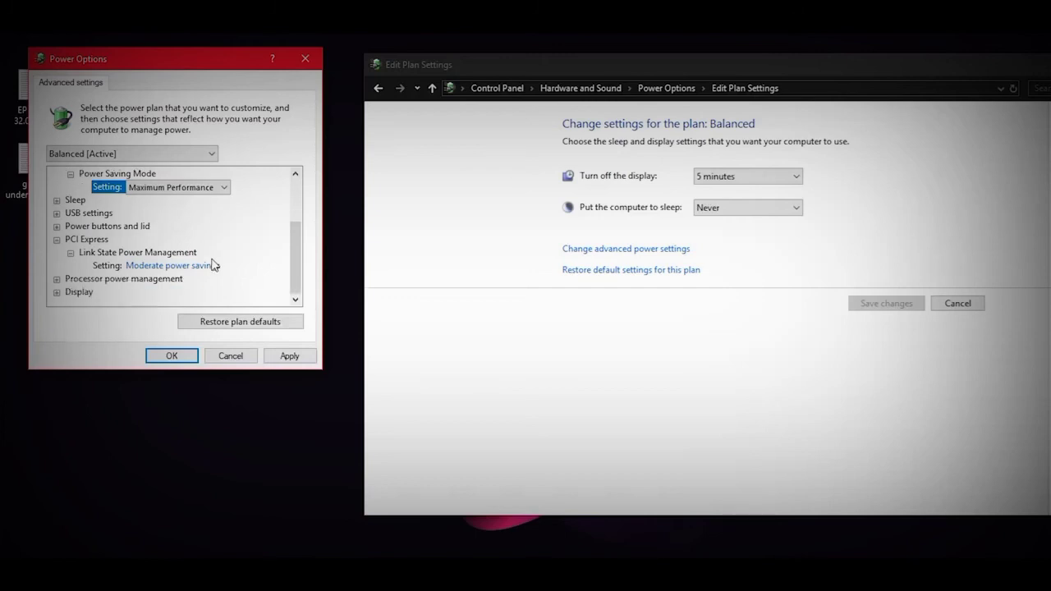
{"action": "left_click", "coordinate": [166, 269]}
{"action": "left_click", "coordinate": [166, 269]}
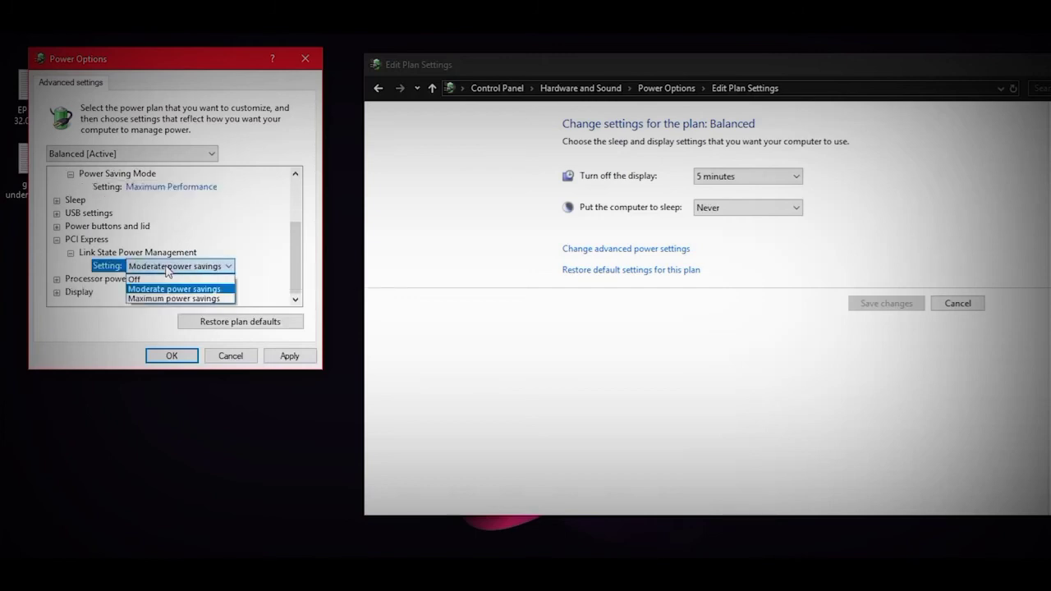
{"action": "left_click", "coordinate": [159, 280]}
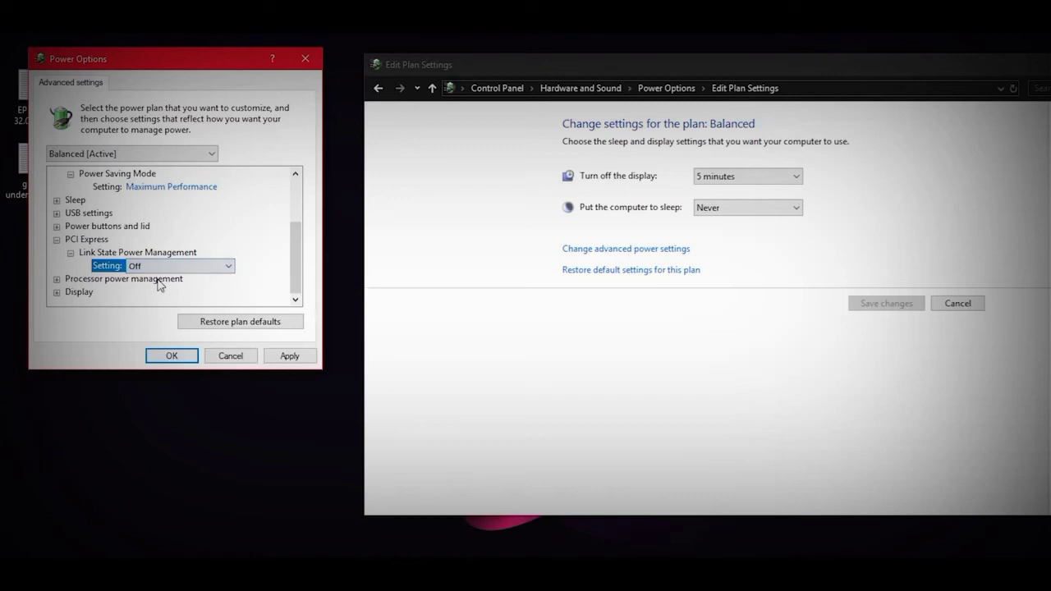
Set the processor core parking overutilization threshold to 100%
{"action": "left_click", "coordinate": [56, 279]}
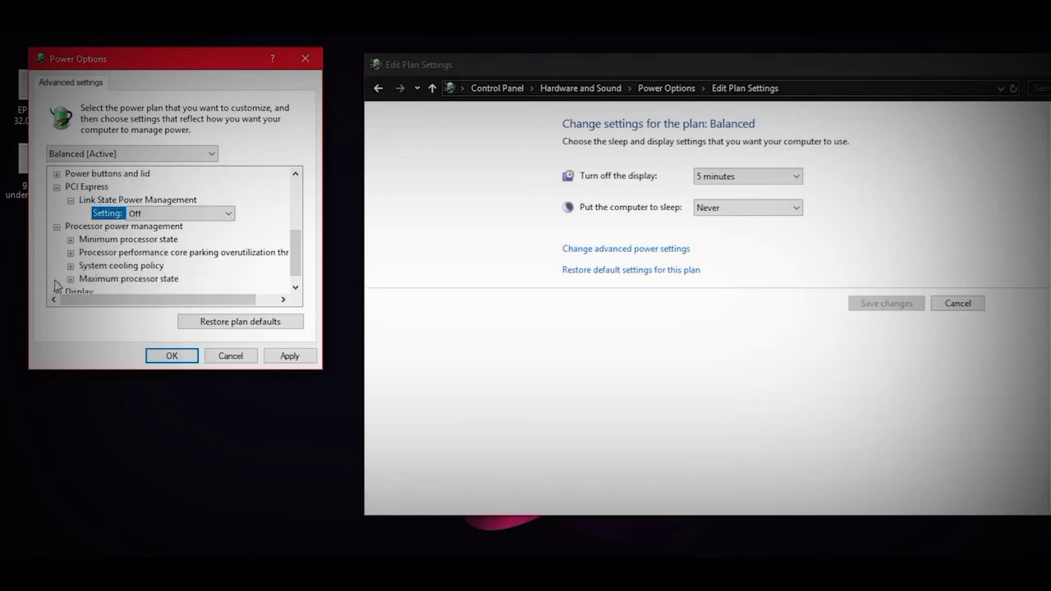
{"action": "scroll", "coordinate": [59, 234], "scroll_direction": "down", "scroll_amount": 1}
{"action": "left_click", "coordinate": [71, 226]}
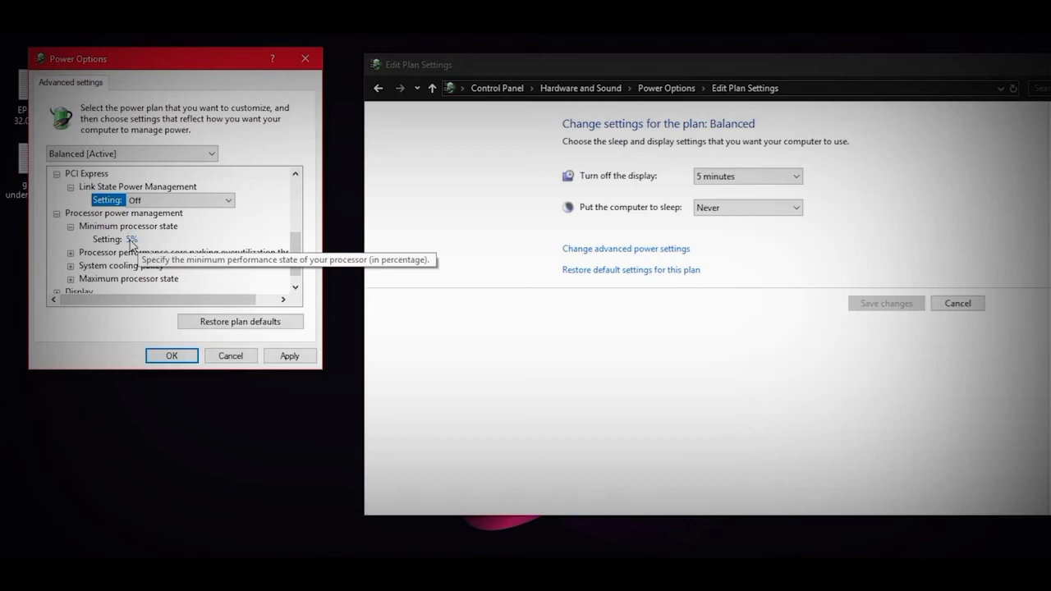
{"action": "left_click", "coordinate": [70, 226]}
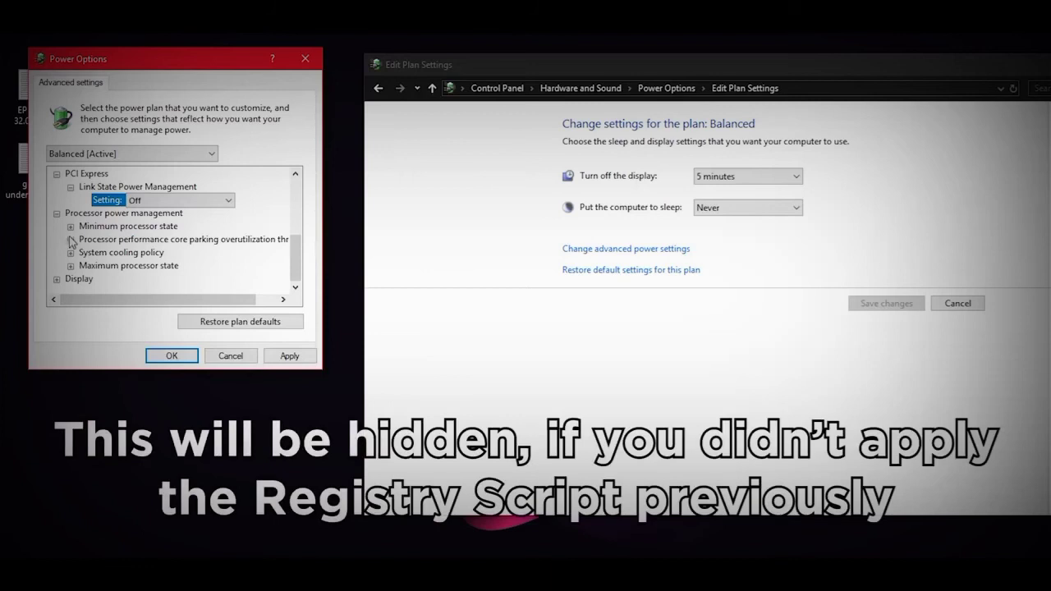
{"action": "left_click", "coordinate": [70, 240]}
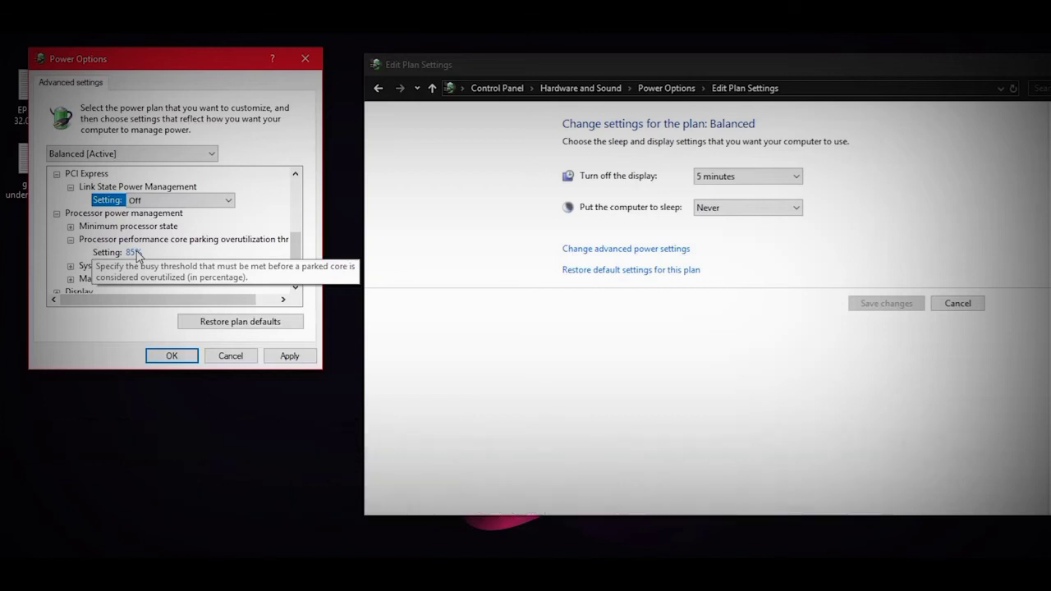
{"action": "left_click", "coordinate": [134, 253]}
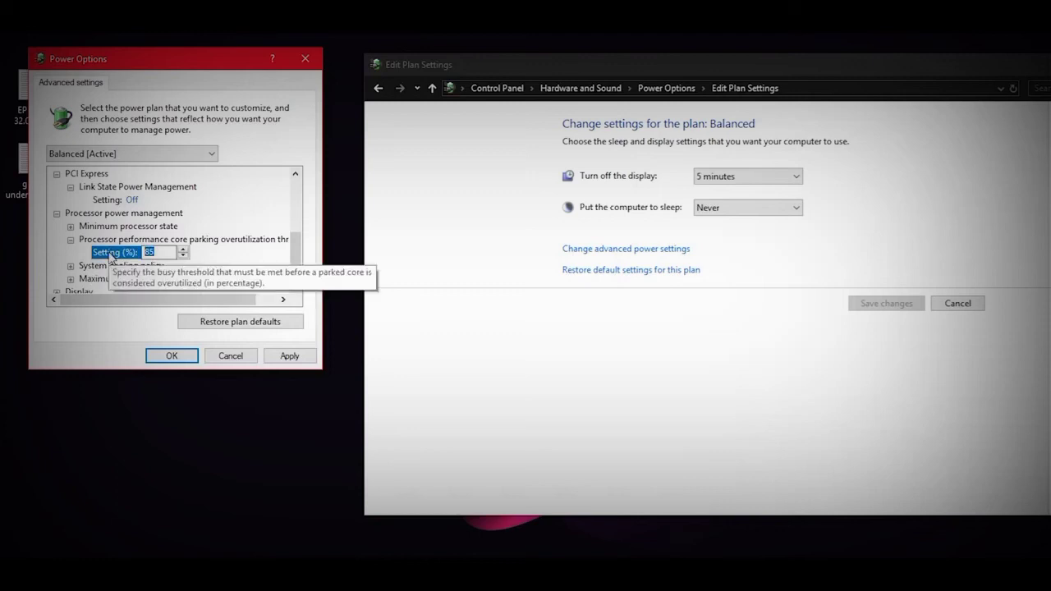
{"action": "type", "text": "100"}
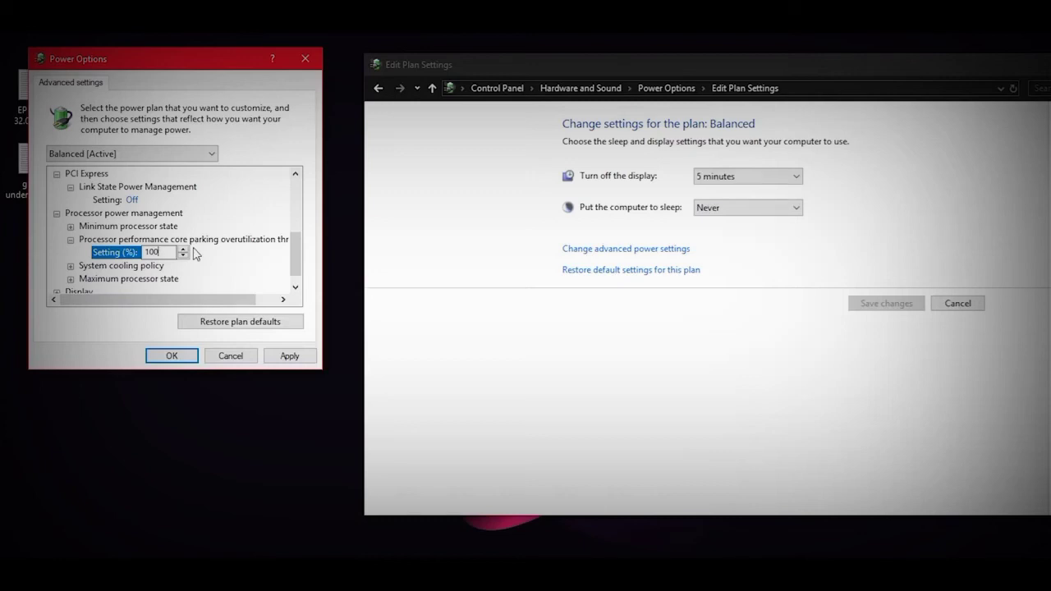
Set Maximum processor state to 100%, then apply and confirm the settings
{"action": "left_click", "coordinate": [69, 282]}
{"action": "left_click", "coordinate": [71, 268]}
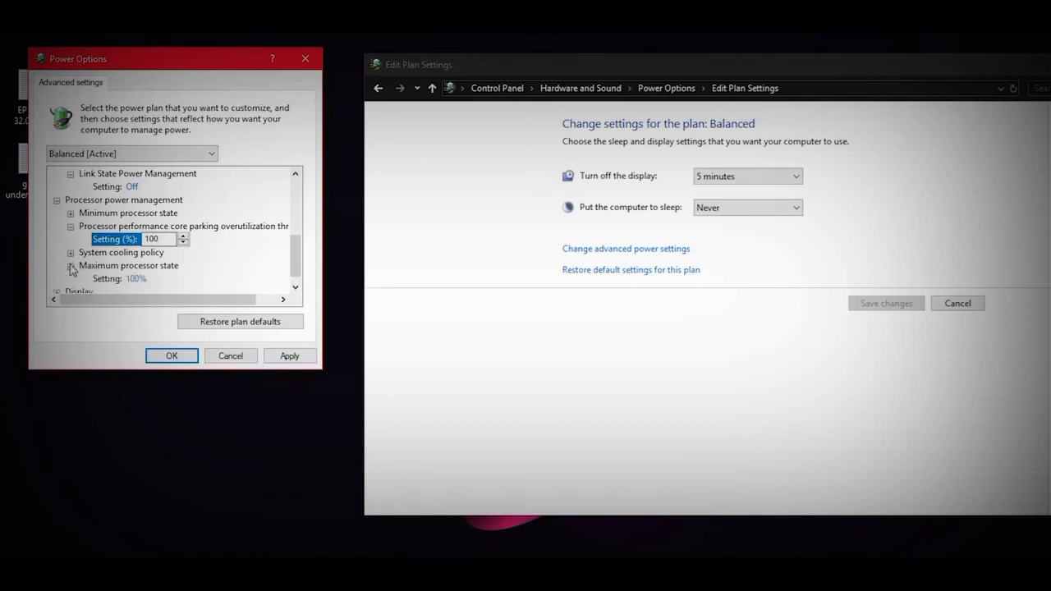
{"action": "left_click", "coordinate": [131, 265]}
{"action": "double_click", "coordinate": [152, 266]}
{"action": "type", "text": "1"}
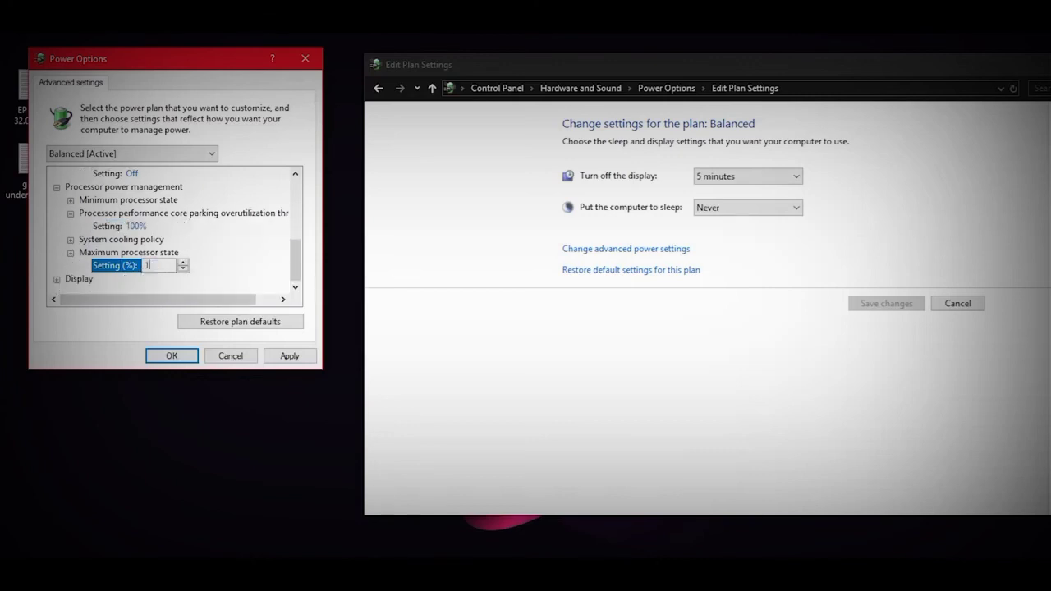
{"action": "type", "text": "00"}
{"action": "left_click", "coordinate": [289, 359]}
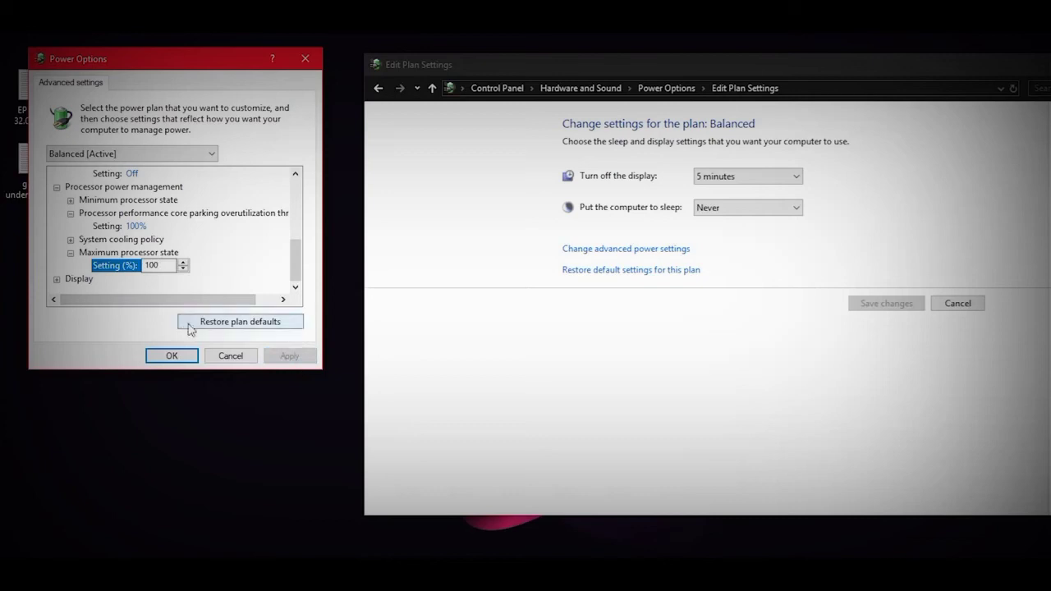
{"action": "left_click", "coordinate": [169, 357]}
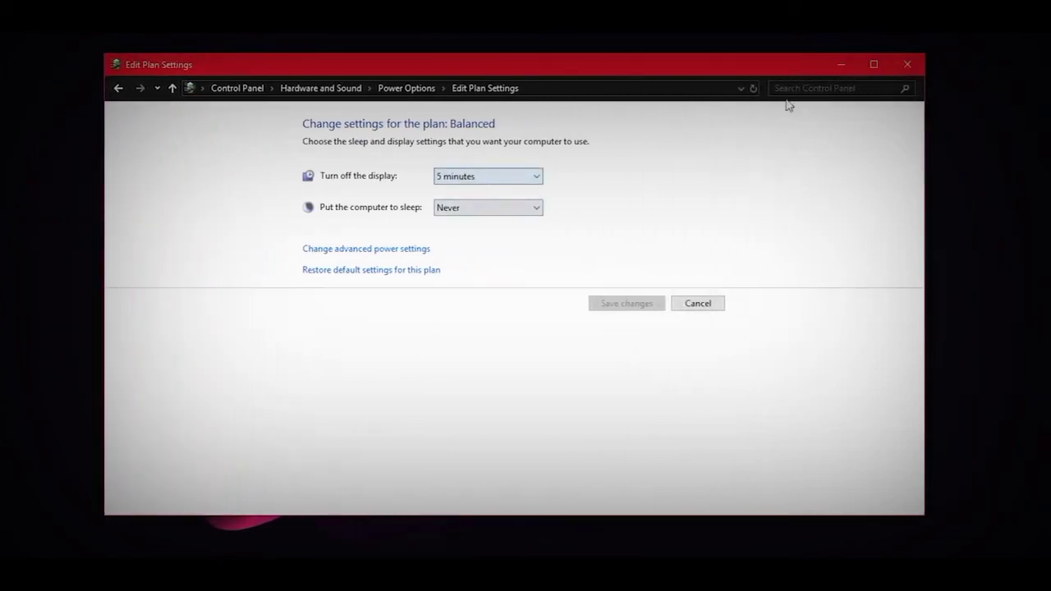
Load the Spybot Anti-Beacon site and download its Standard Installer .exe
{"action": "left_click", "coordinate": [910, 66]}
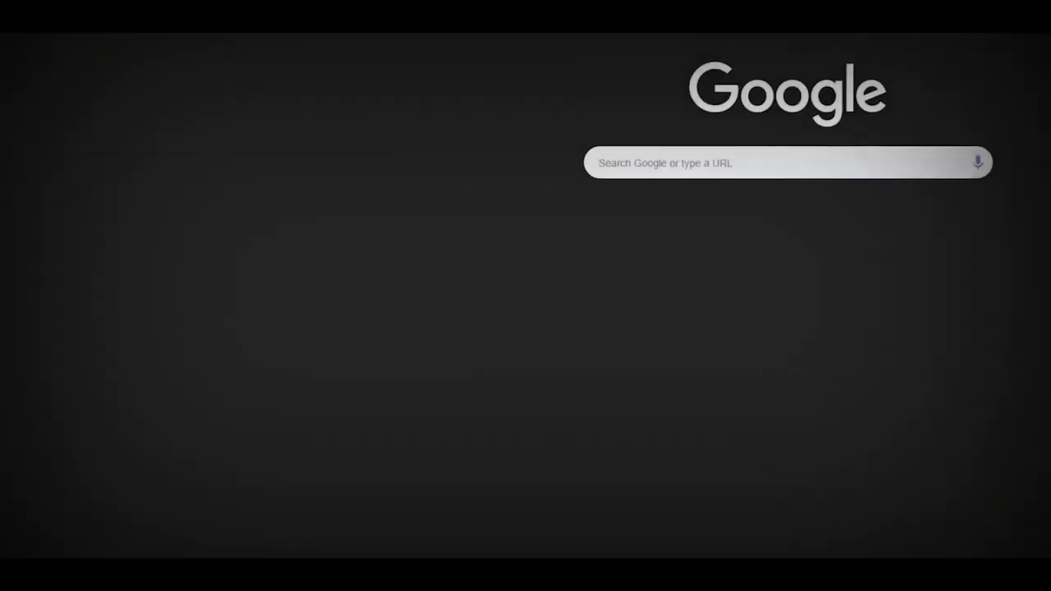
{"action": "key", "text": "Return"}
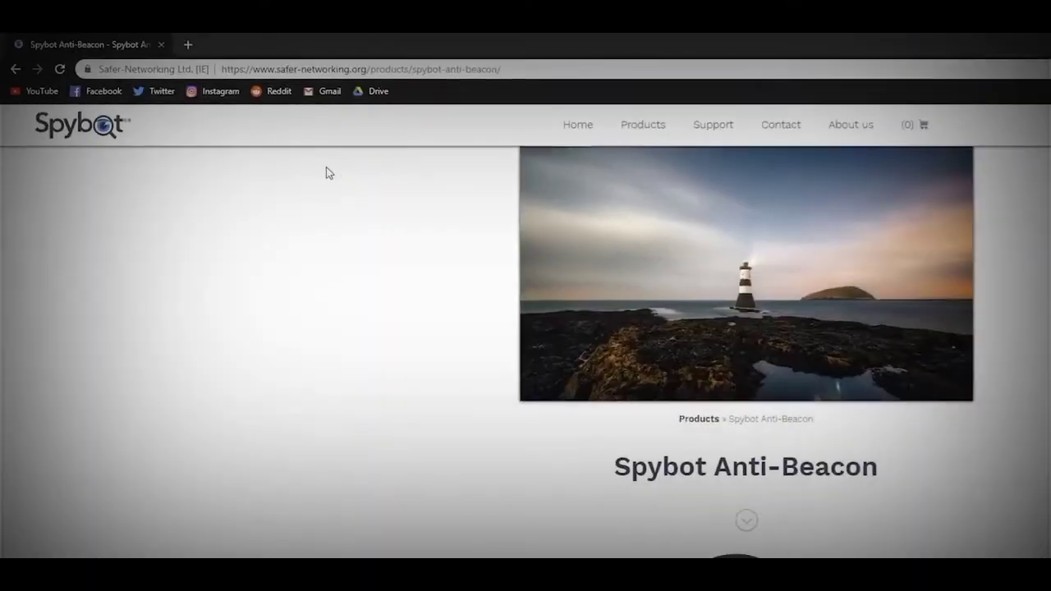
{"action": "scroll", "coordinate": [386, 345], "scroll_direction": "down", "scroll_amount": 10}
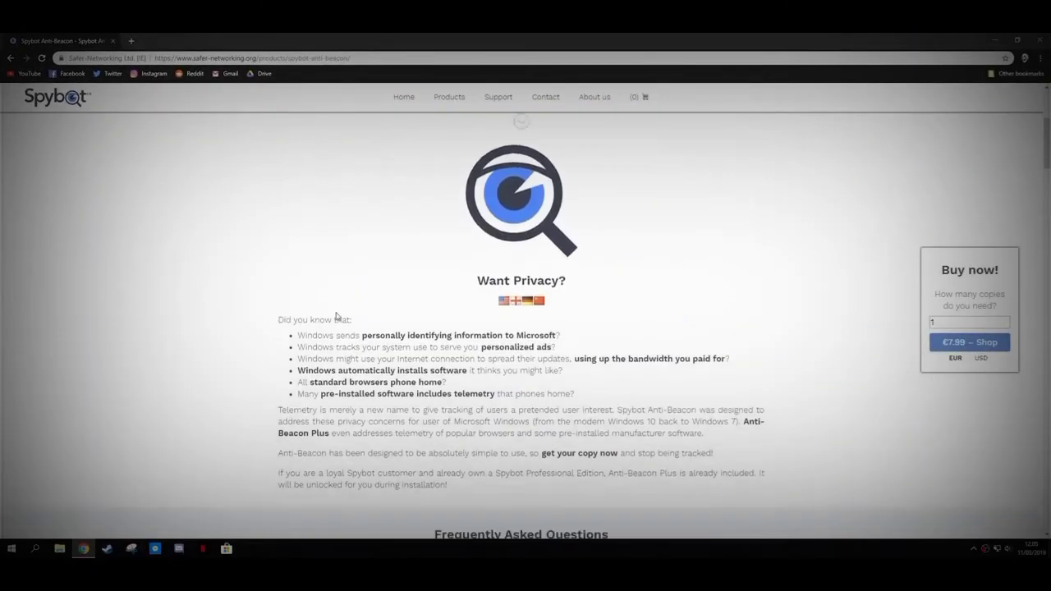
{"action": "scroll", "coordinate": [302, 316], "scroll_direction": "down", "scroll_amount": 20}
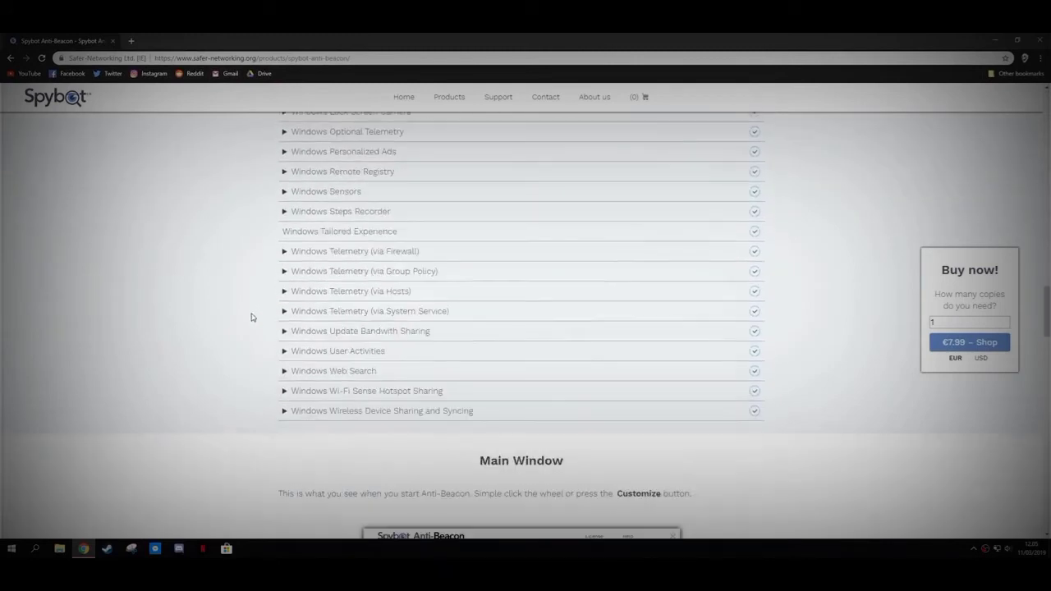
{"action": "scroll", "coordinate": [238, 315], "scroll_direction": "down", "scroll_amount": 15}
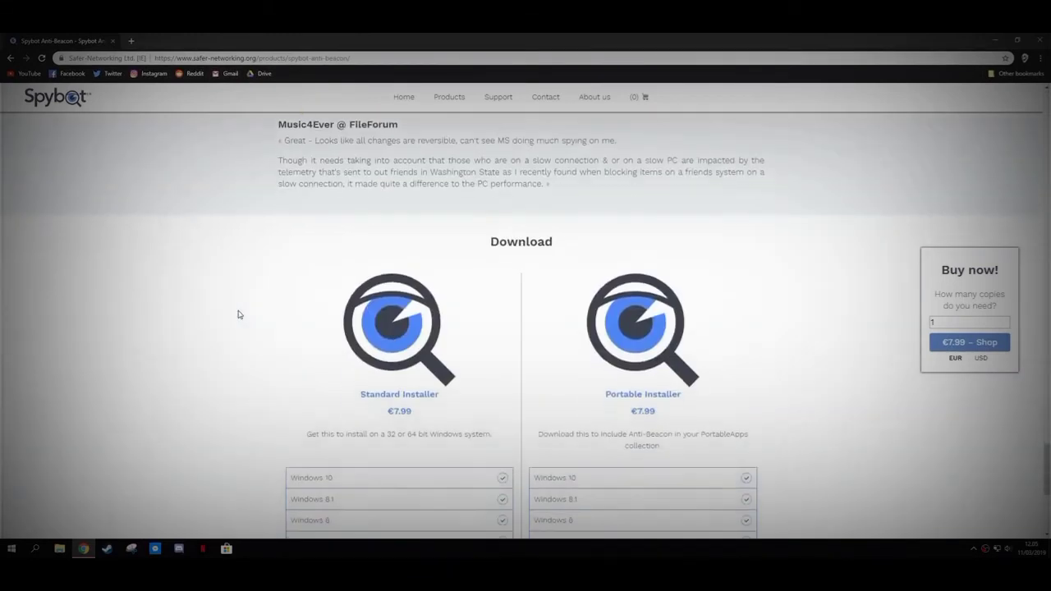
{"action": "scroll", "coordinate": [238, 314], "scroll_direction": "up", "scroll_amount": 1}
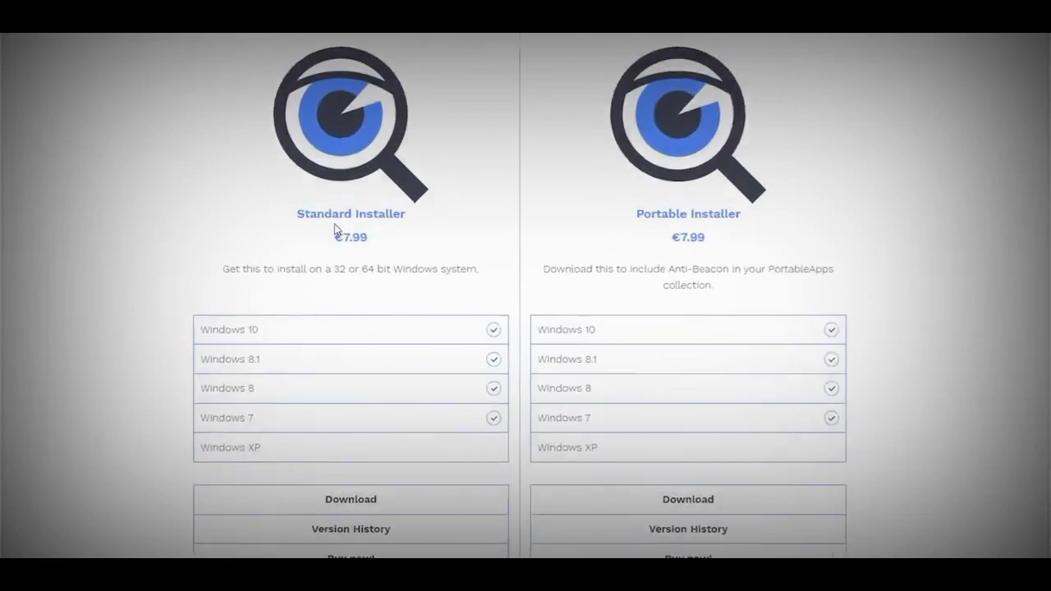
{"action": "left_click_drag", "start_coordinate": [344, 243], "coordinate": [448, 266]}
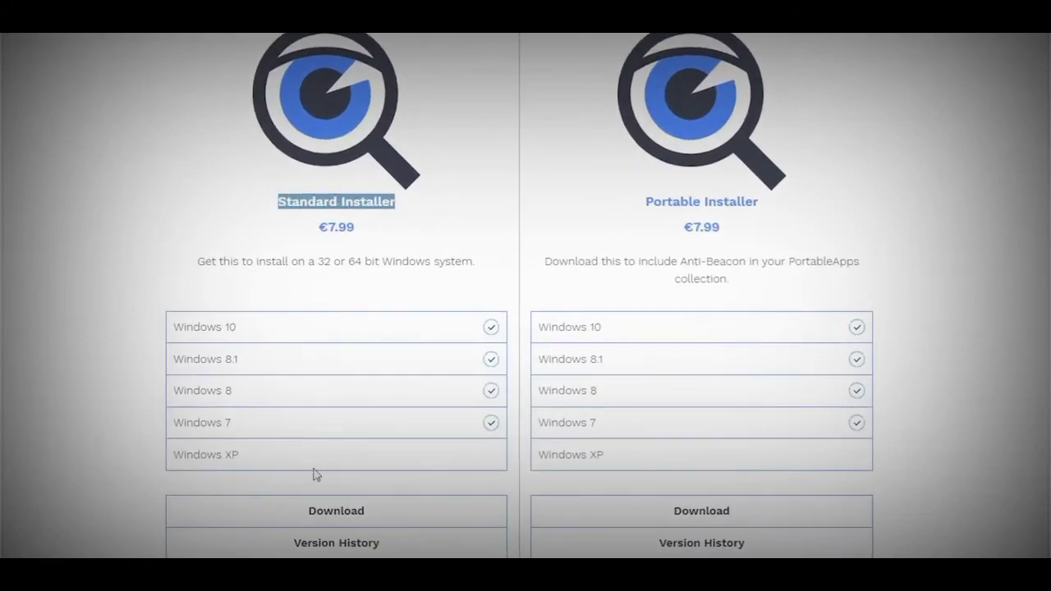
{"action": "left_click", "coordinate": [345, 516]}
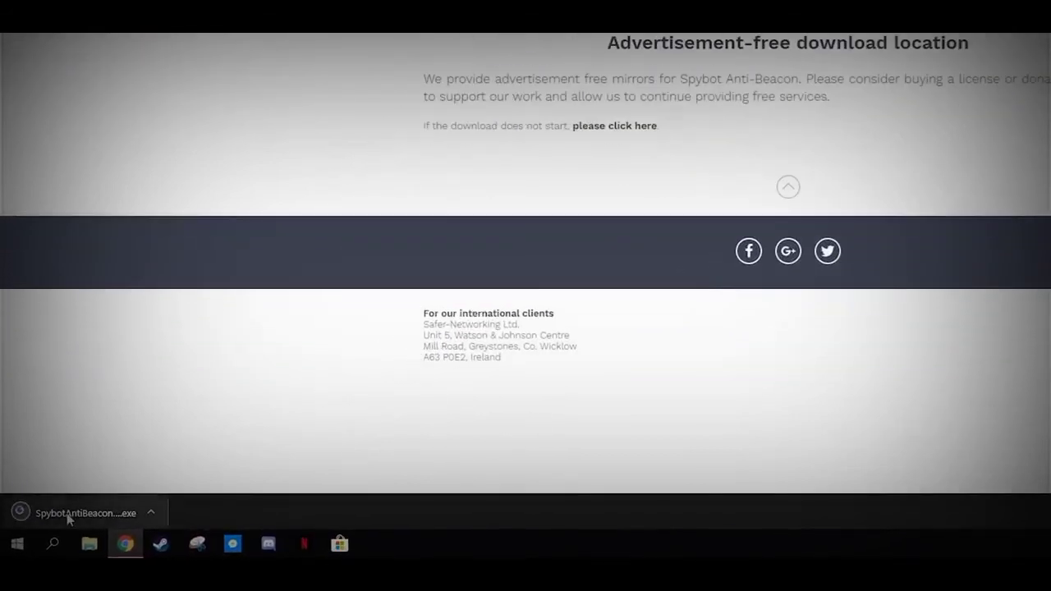
Run the downloaded setup in English, accept the licence, install with defaults, and launch Anti-Beacon 3.1
{"action": "left_click", "coordinate": [69, 516]}
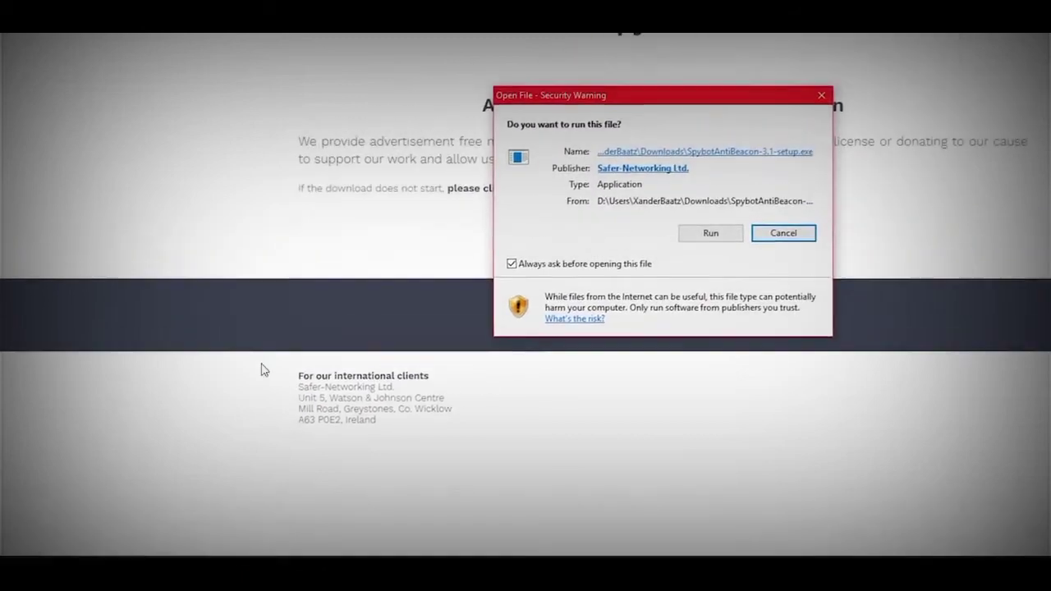
{"action": "left_click", "coordinate": [836, 170]}
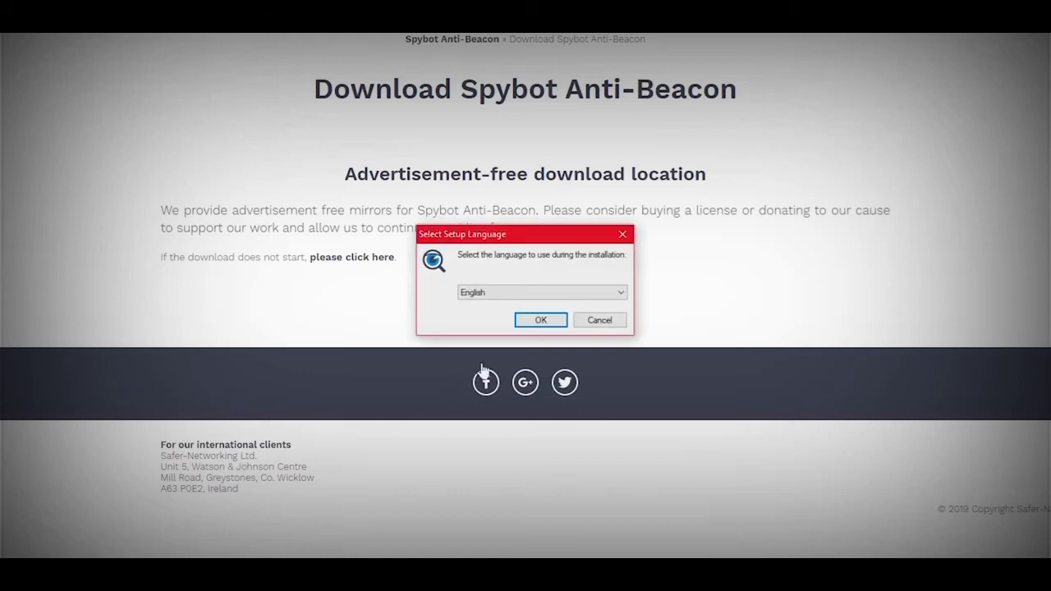
{"action": "left_click", "coordinate": [541, 321]}
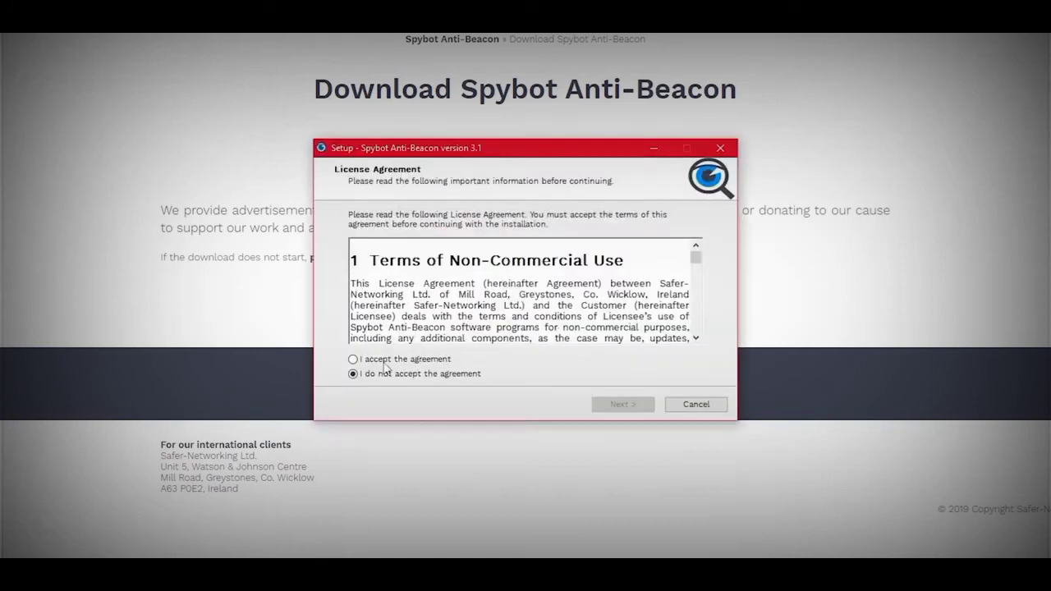
{"action": "left_click", "coordinate": [399, 362]}
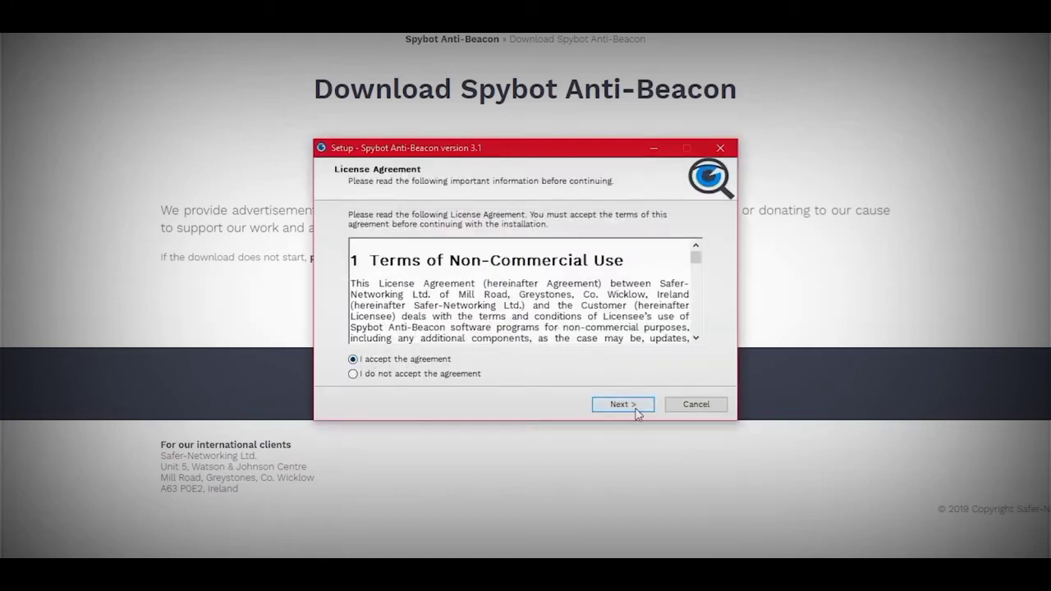
{"action": "left_click", "coordinate": [633, 406]}
{"action": "left_click", "coordinate": [636, 411]}
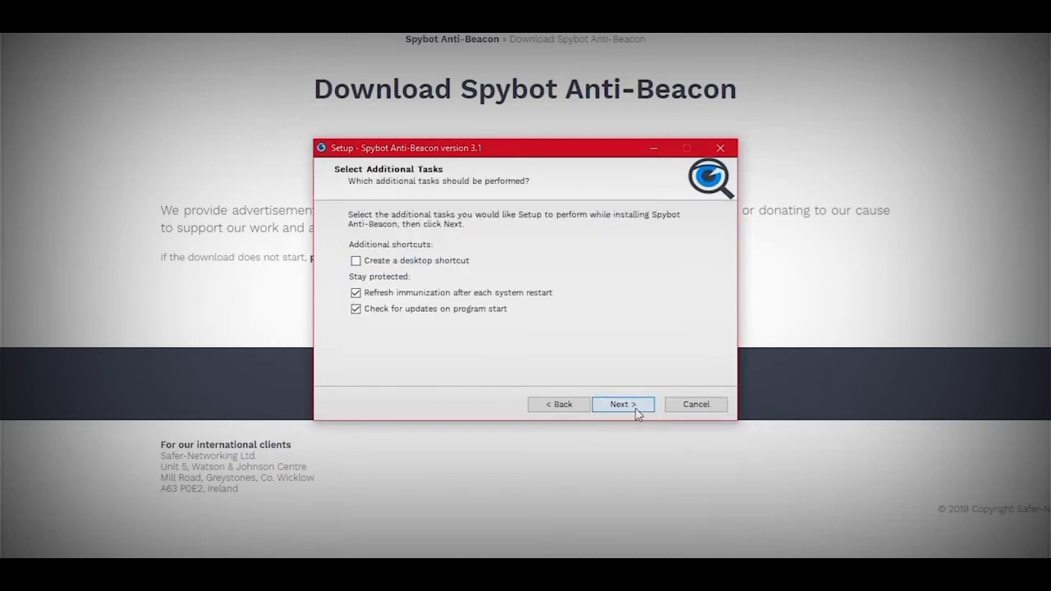
{"action": "left_click", "coordinate": [638, 411]}
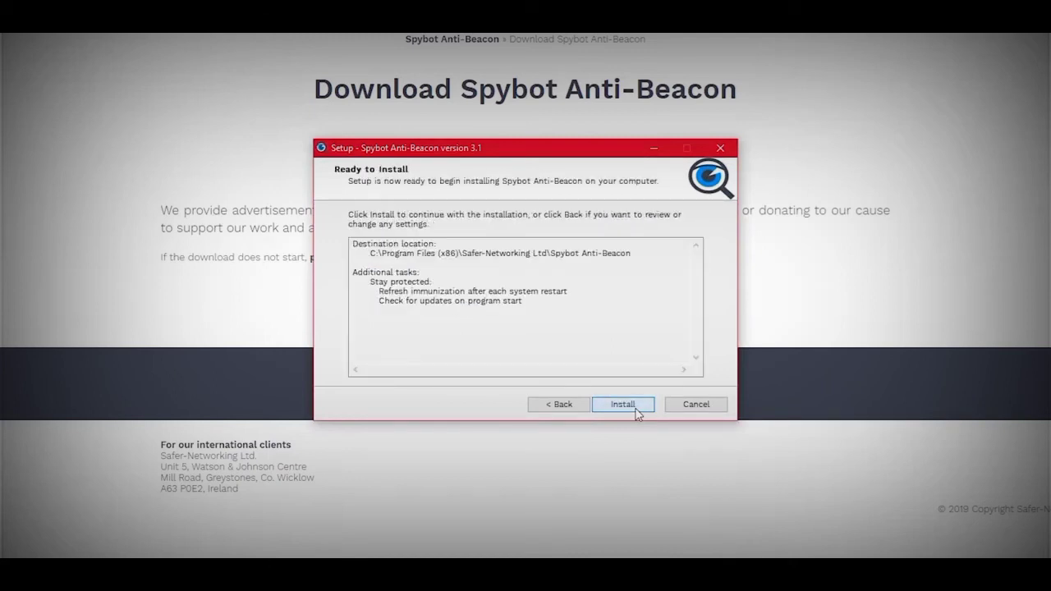
{"action": "left_click", "coordinate": [636, 410]}
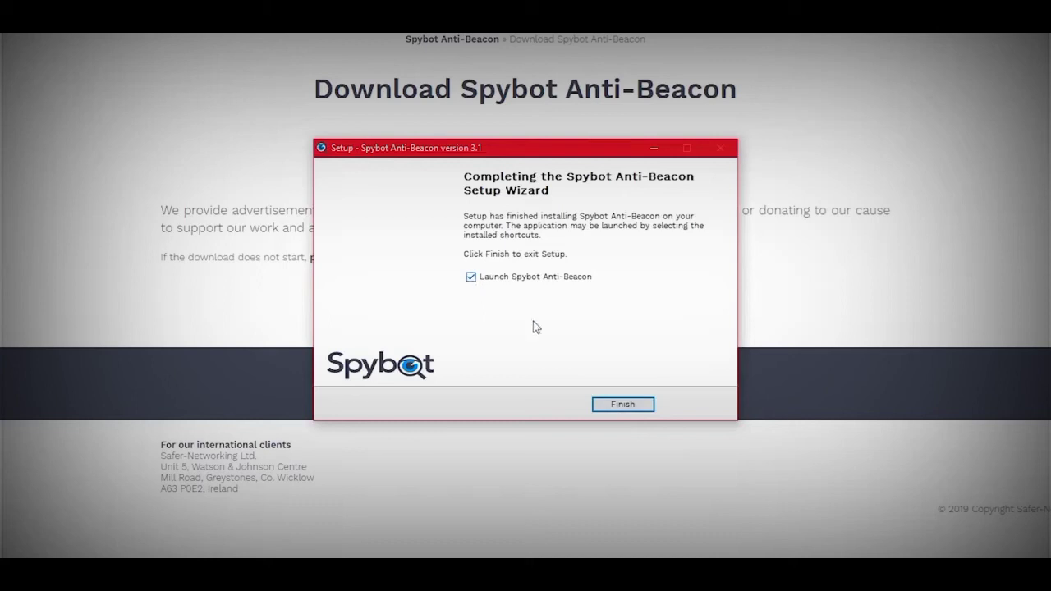
{"action": "left_click", "coordinate": [628, 404]}
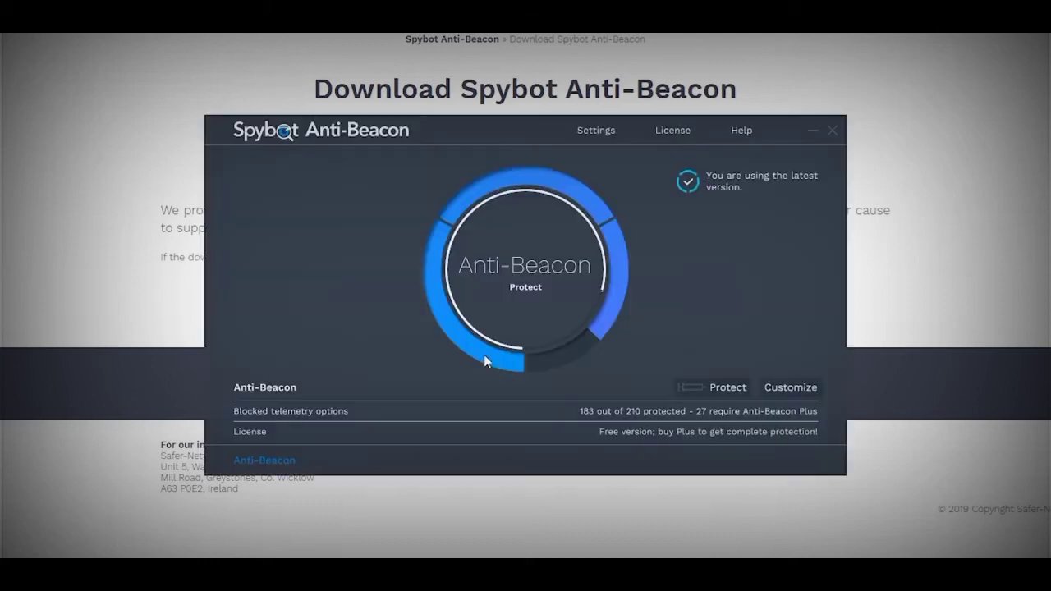
Apply the Full protection preset to the telemetry immunizers, then close Anti-Beacon
{"action": "left_click", "coordinate": [790, 388]}
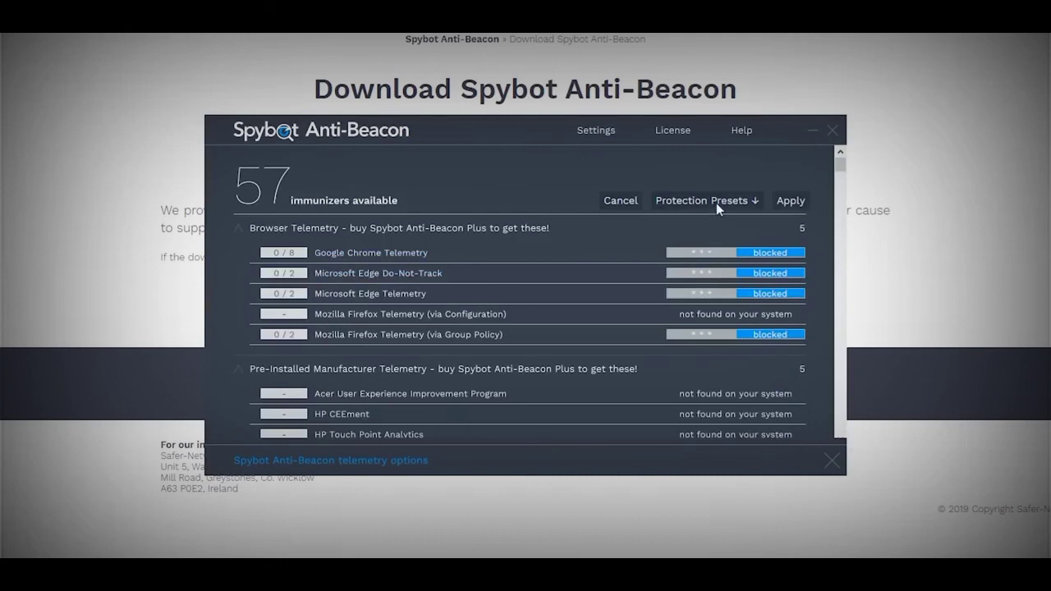
{"action": "left_click", "coordinate": [716, 203]}
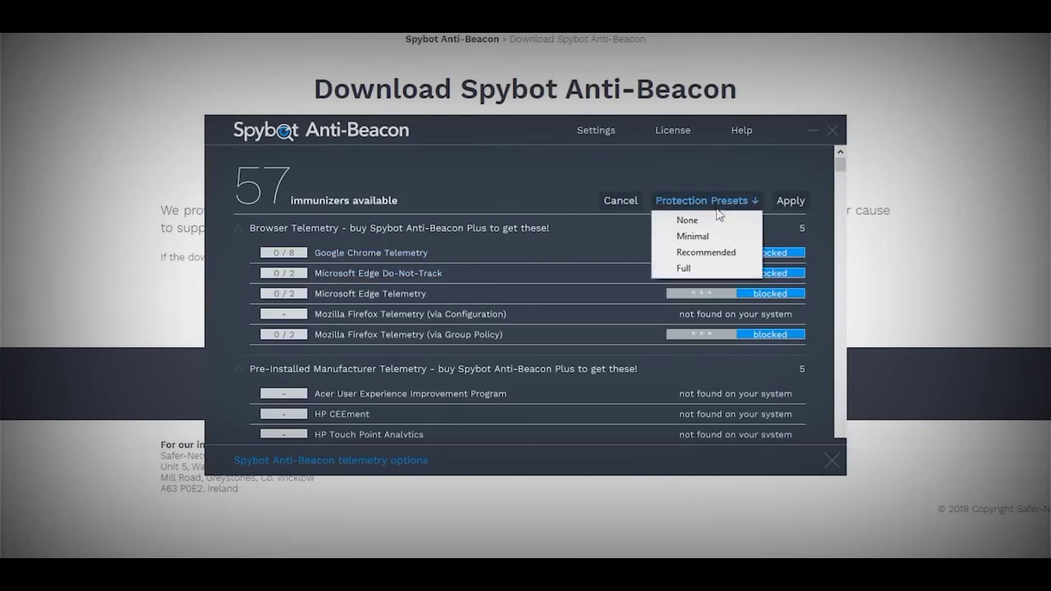
{"action": "left_click", "coordinate": [703, 270]}
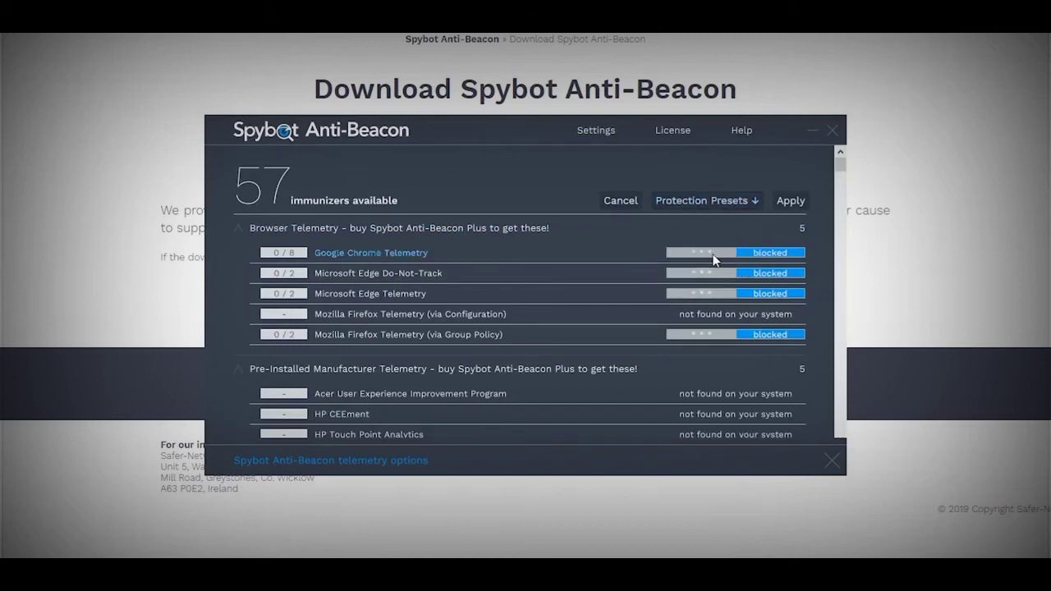
{"action": "mouse_move", "coordinate": [841, 171]}
{"action": "left_mouse_down"}
{"action": "mouse_move", "coordinate": [841, 357]}
{"action": "mouse_move", "coordinate": [841, 160]}
{"action": "left_mouse_up"}
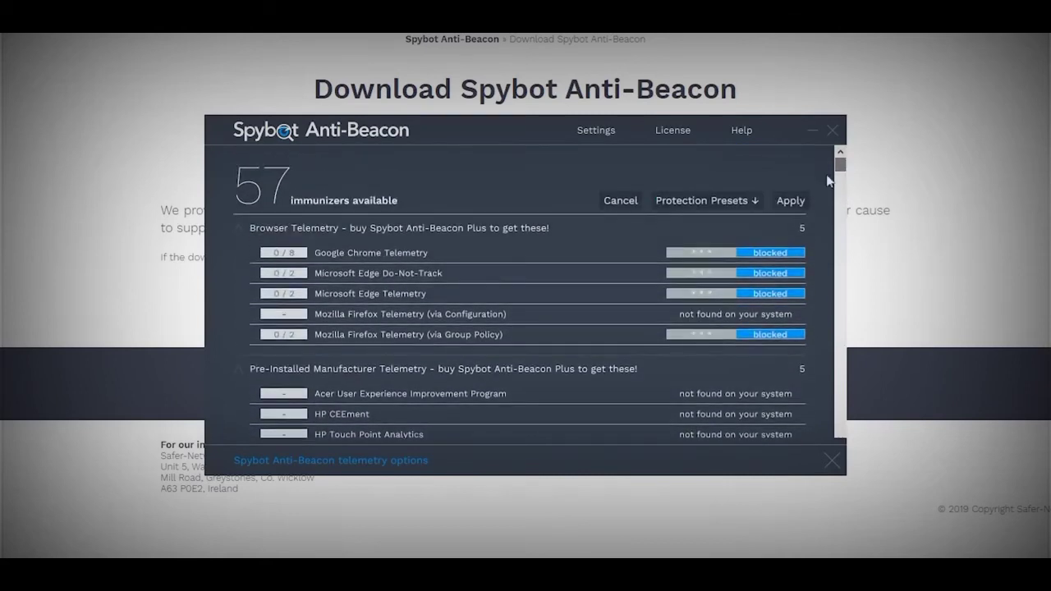
{"action": "left_click", "coordinate": [790, 201]}
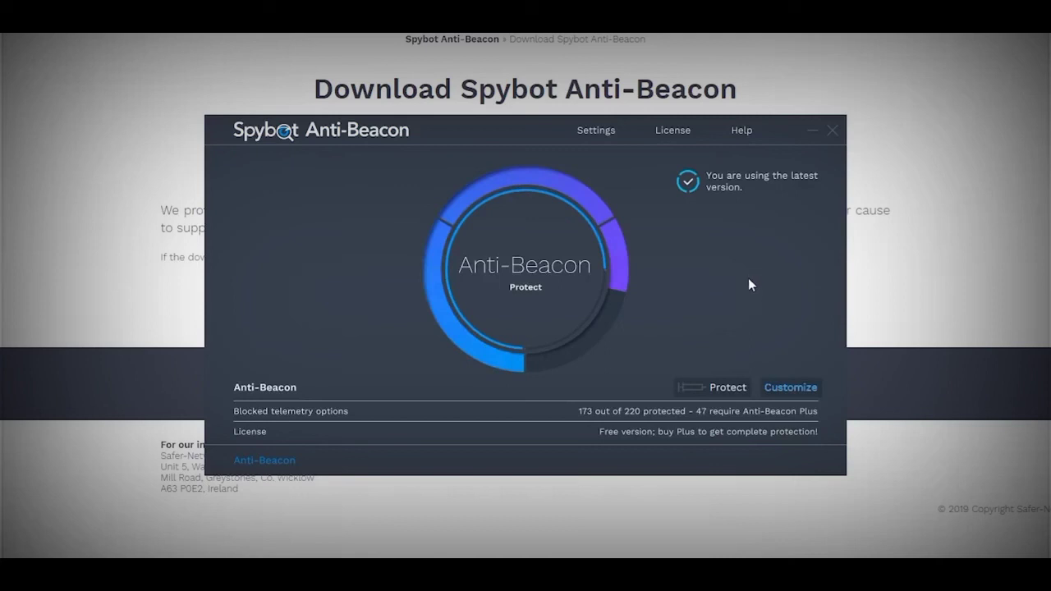
{"action": "left_click", "coordinate": [831, 130]}
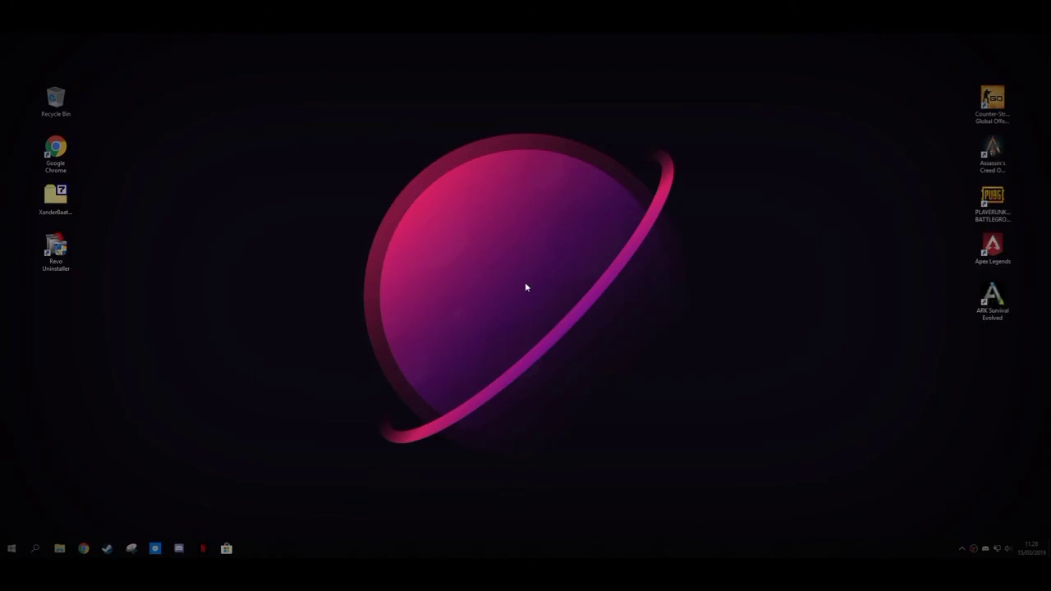
Launch Command Prompt as administrator via the cmd search
{"action": "left_click", "coordinate": [32, 547]}
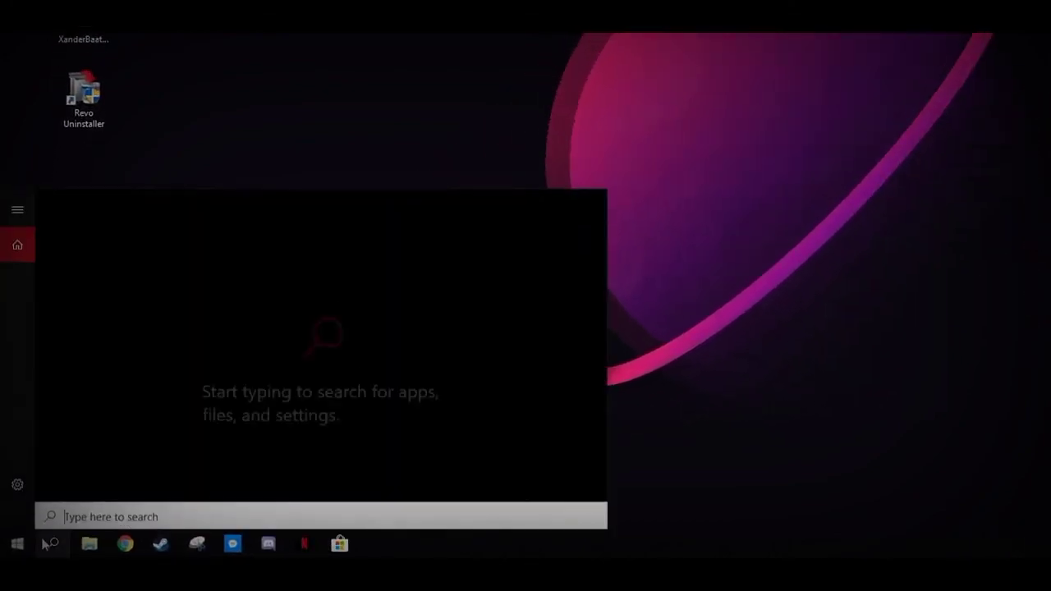
{"action": "type", "text": "cmd"}
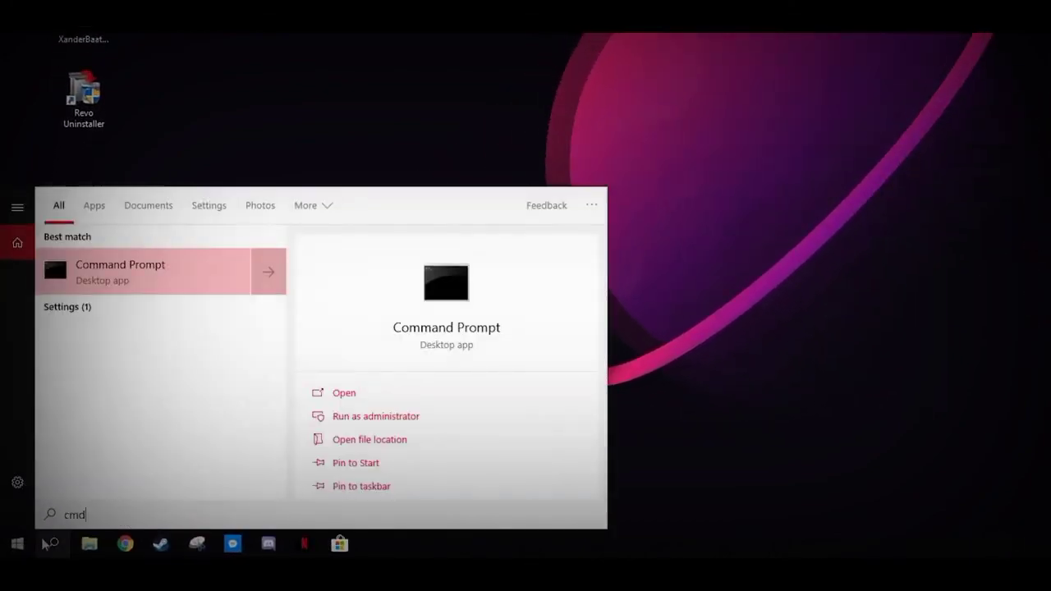
{"action": "right_click", "coordinate": [180, 265]}
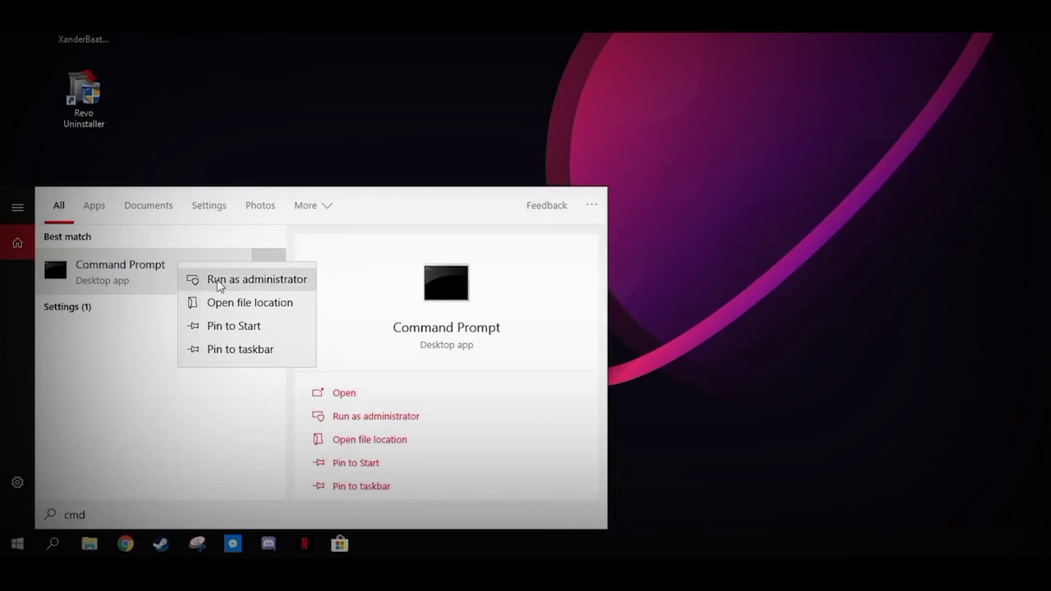
{"action": "left_click", "coordinate": [218, 282]}
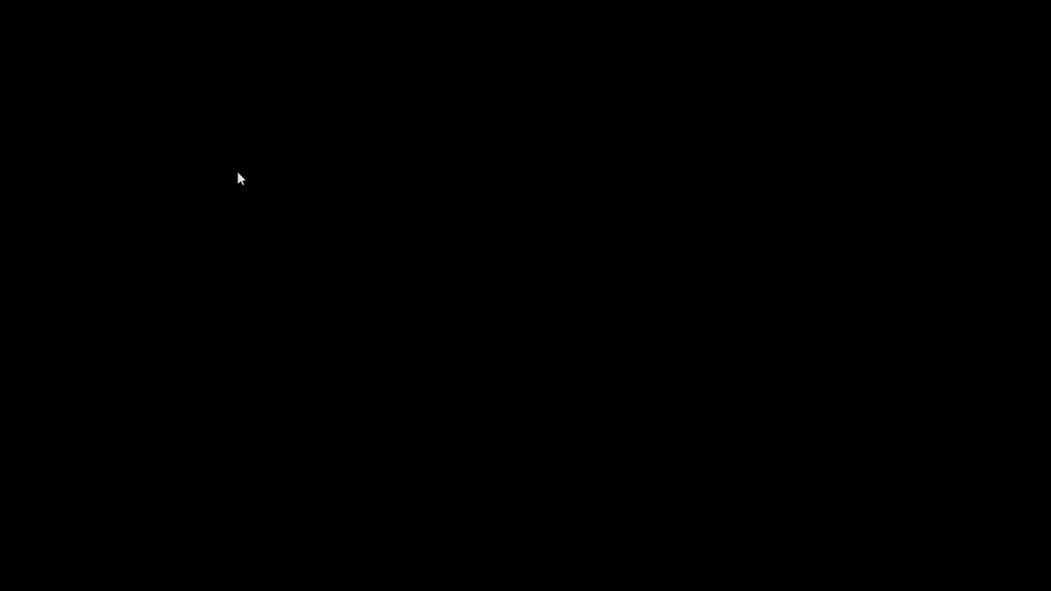
Run 'powercfg /h off' to disable hibernation, then close the console
{"action": "type", "text": "powercfg /h off"}
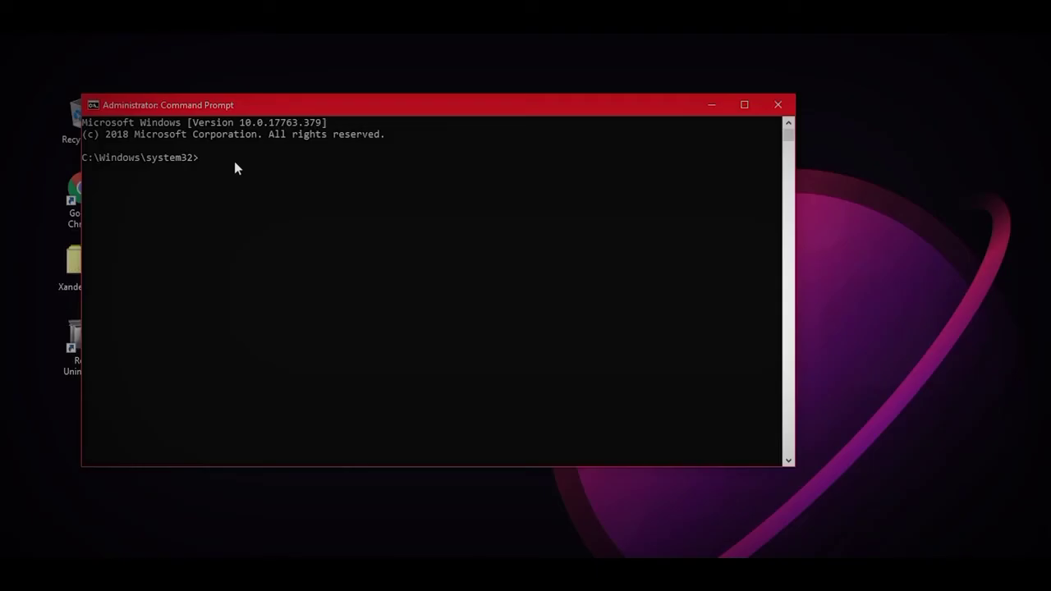
{"action": "left_click_drag", "start_coordinate": [301, 156], "coordinate": [211, 164]}
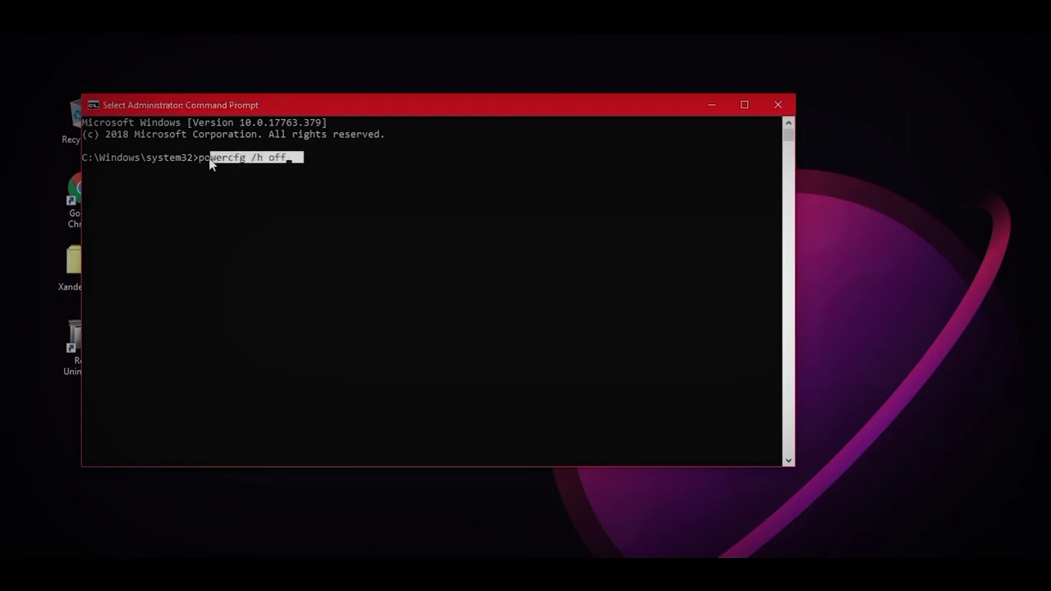
{"action": "left_click", "coordinate": [334, 161]}
{"action": "key", "text": "Escape"}
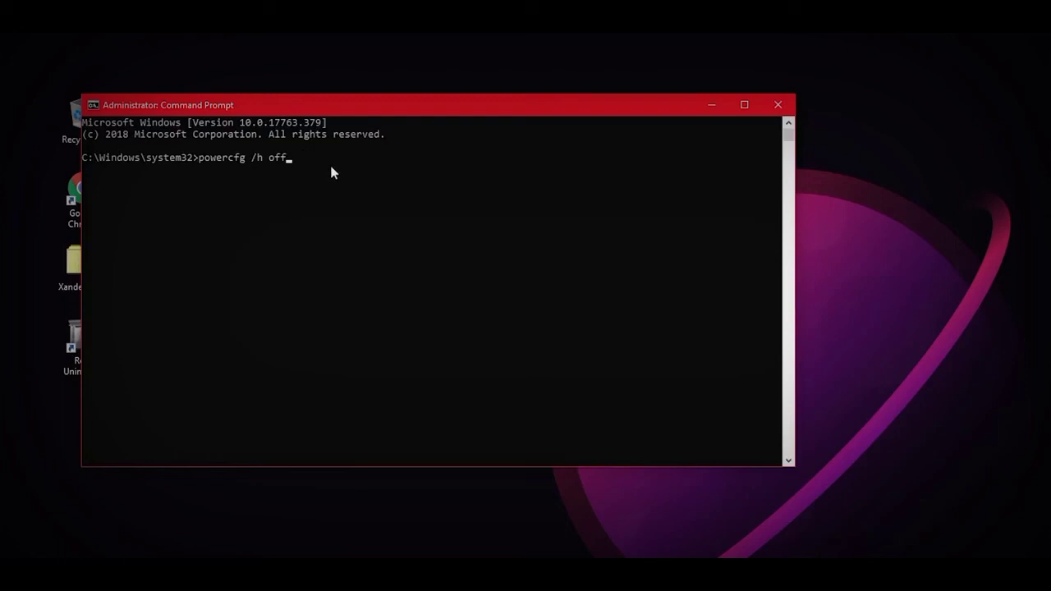
{"action": "key", "text": "Return"}
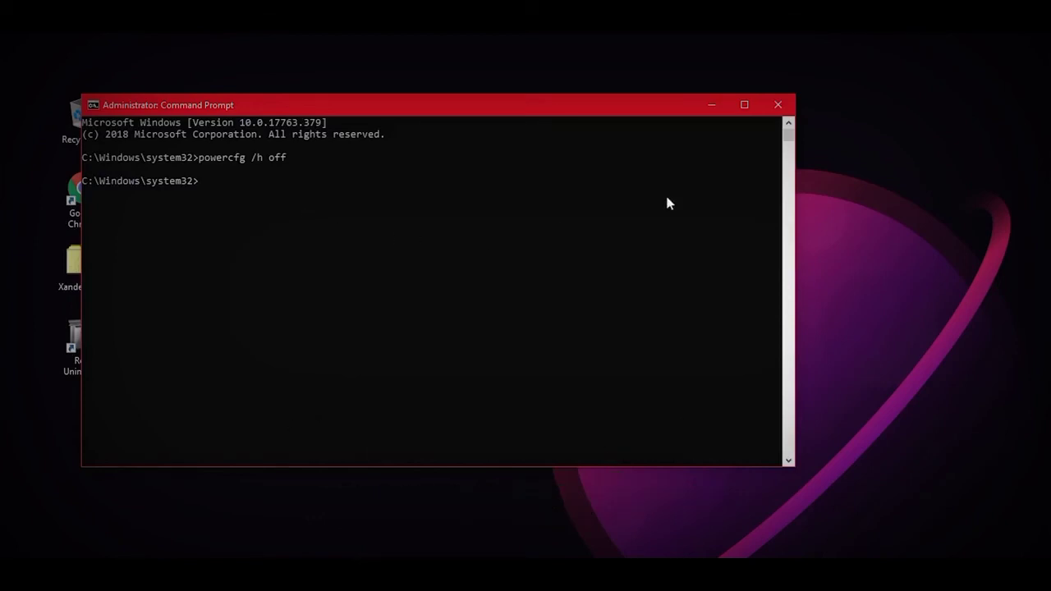
{"action": "left_click", "coordinate": [776, 104]}
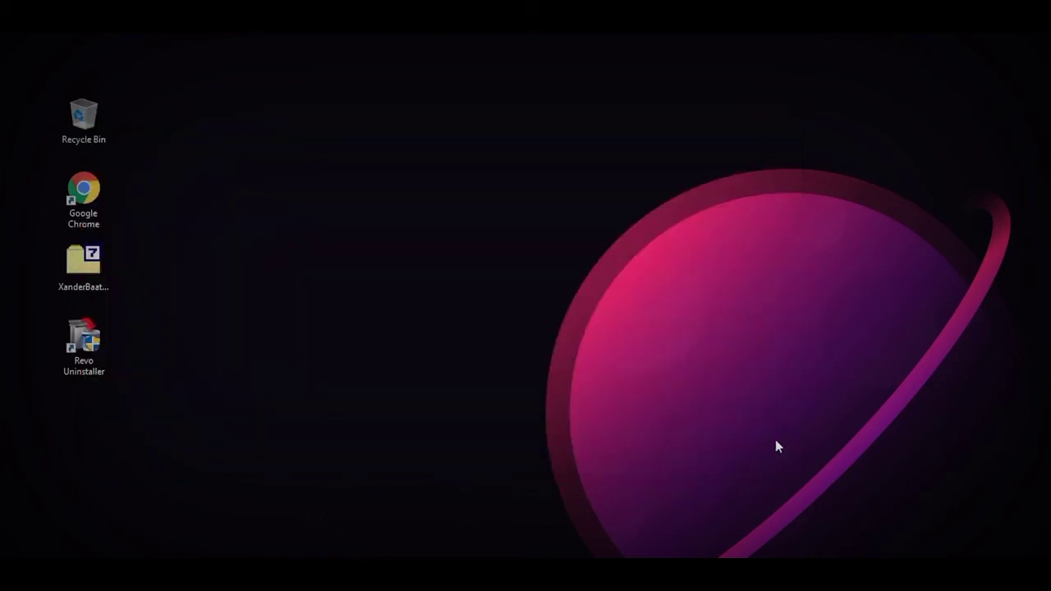
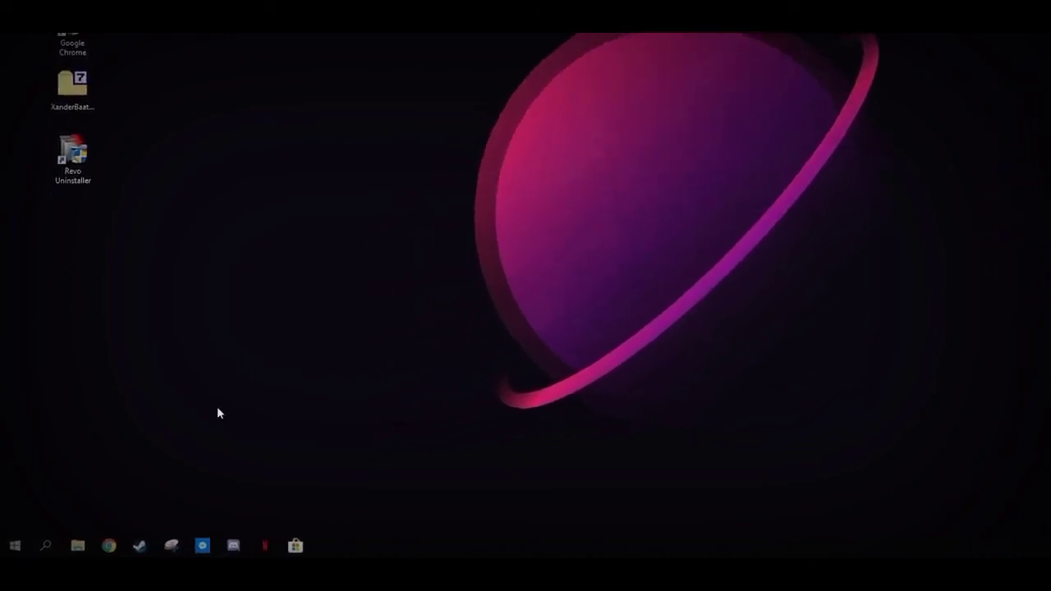
Browse to Games (X:)\Steam\steamapps\common\Counter-Strike Global Offensive and select csgo.exe
{"action": "left_click", "coordinate": [87, 544]}
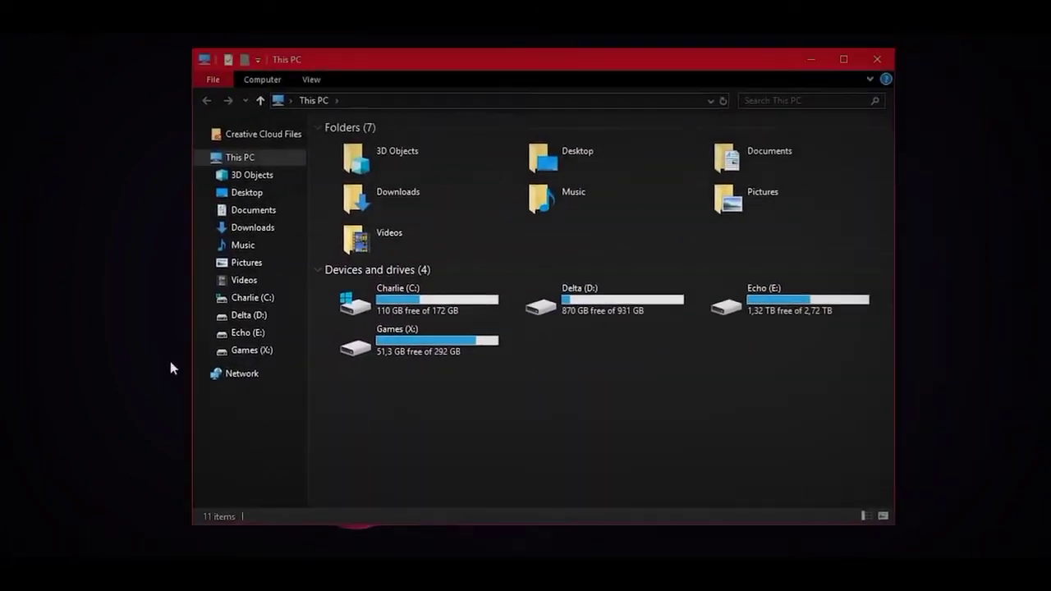
{"action": "double_click", "coordinate": [392, 353]}
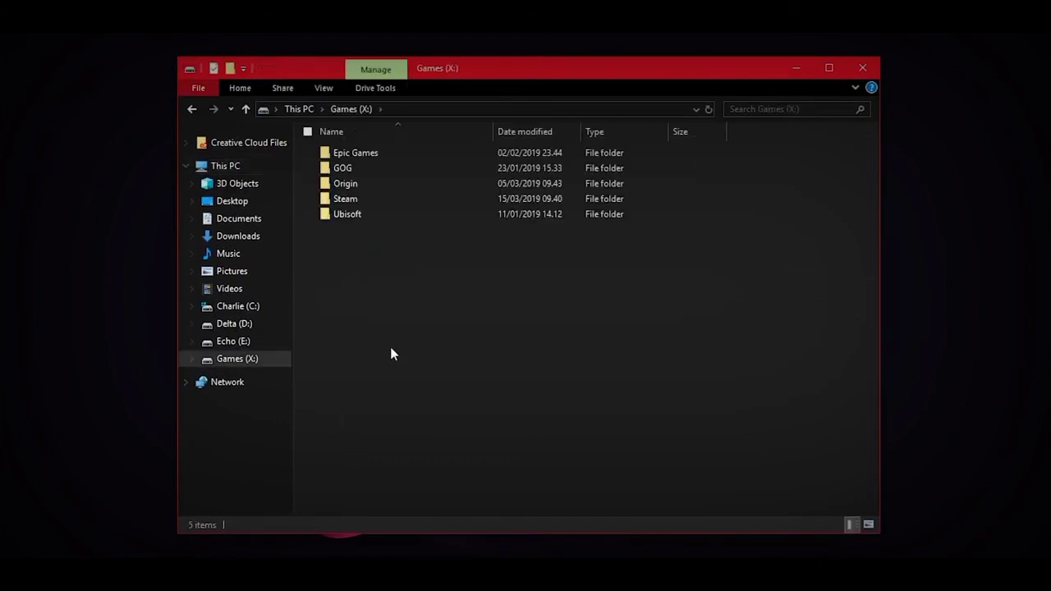
{"action": "double_click", "coordinate": [399, 200]}
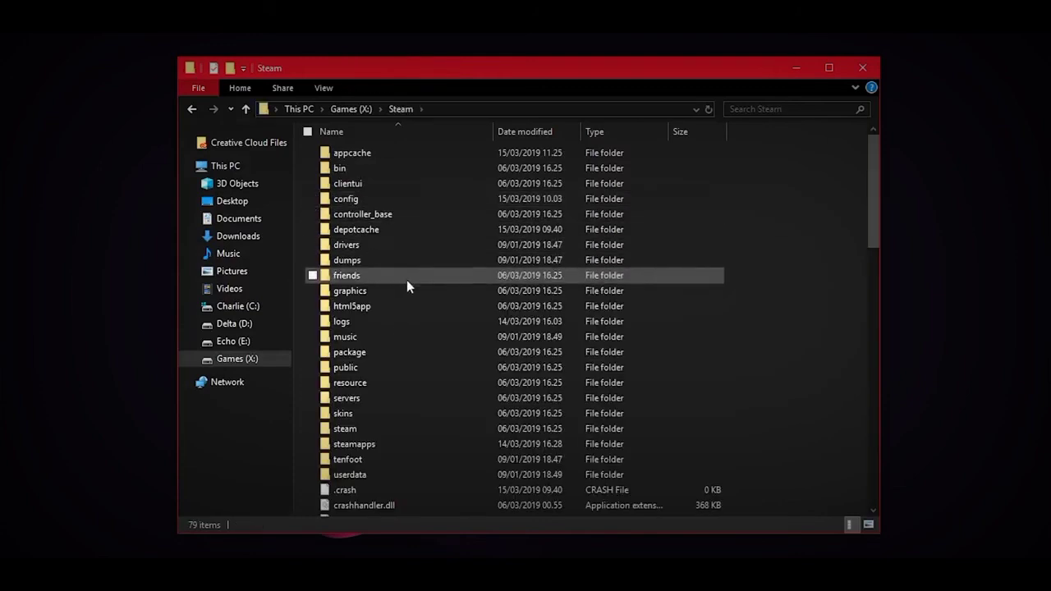
{"action": "double_click", "coordinate": [399, 444]}
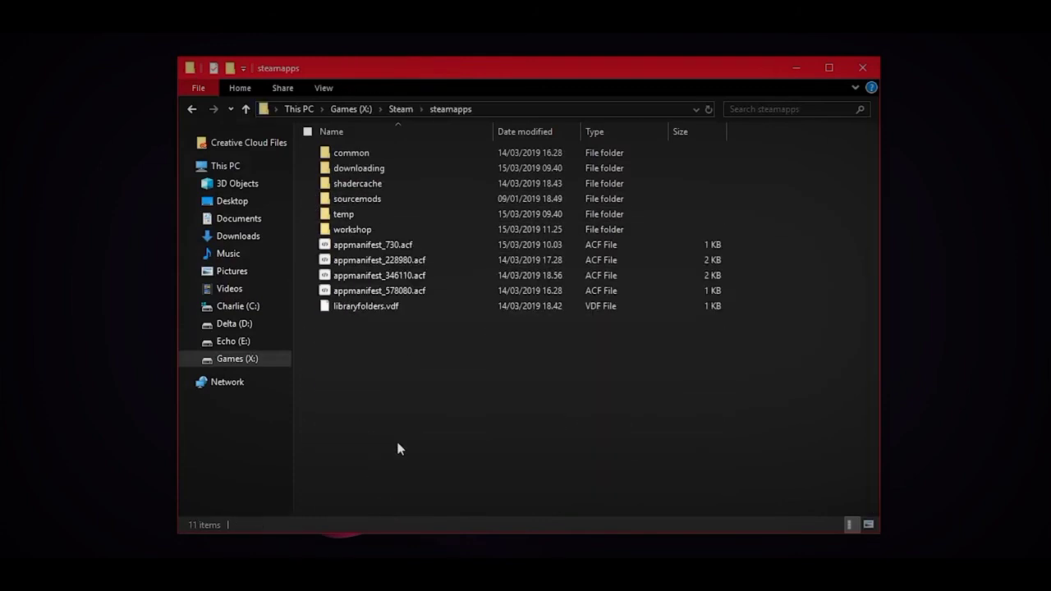
{"action": "double_click", "coordinate": [430, 154]}
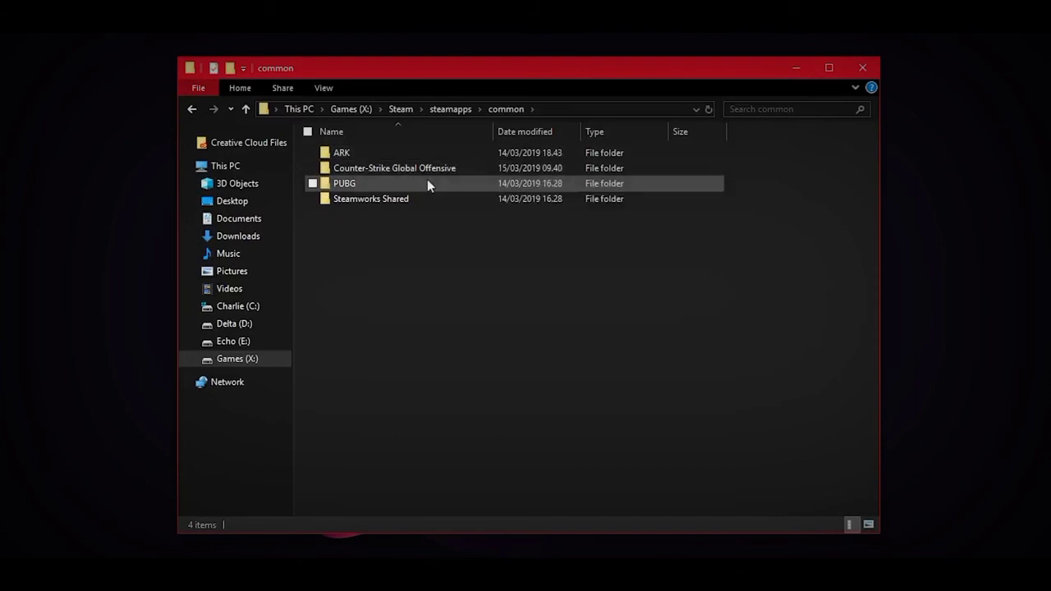
{"action": "double_click", "coordinate": [429, 172]}
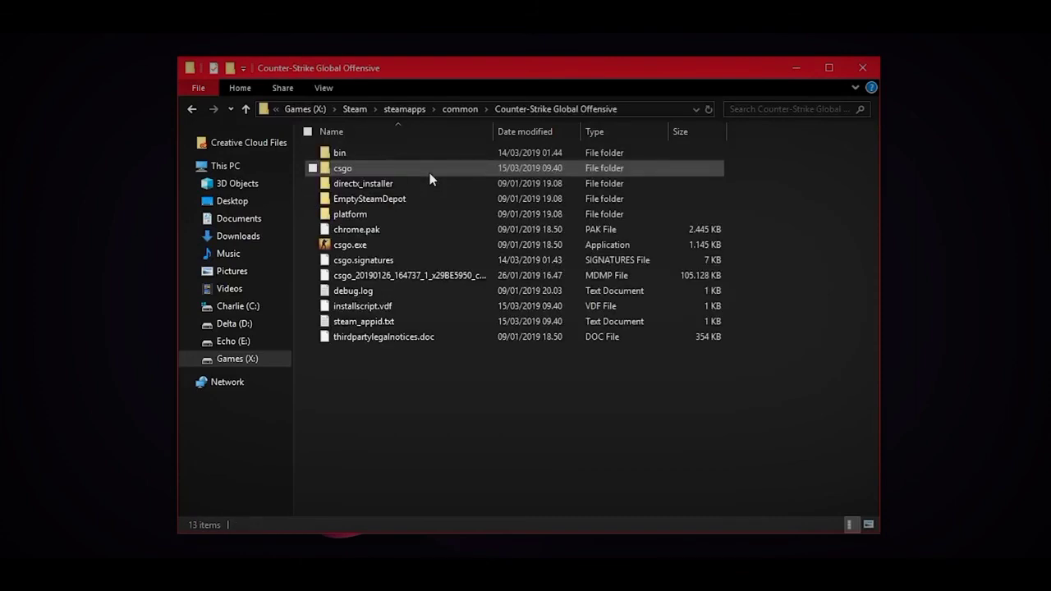
{"action": "left_click", "coordinate": [419, 247]}
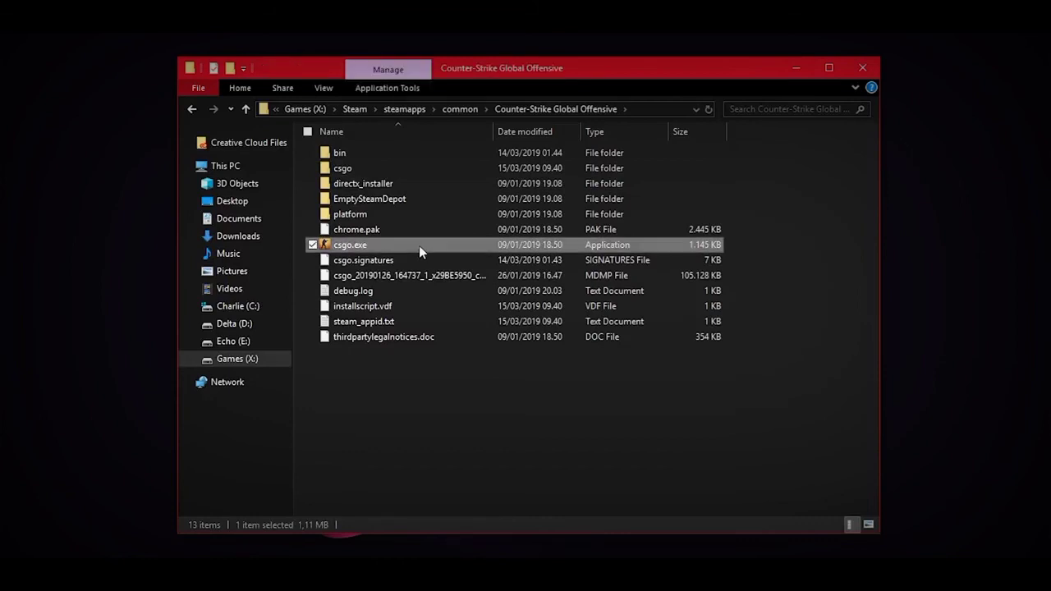
In csgo.exe's Compatibility properties, disable fullscreen optimizations and apply the change
{"action": "right_click", "coordinate": [419, 245]}
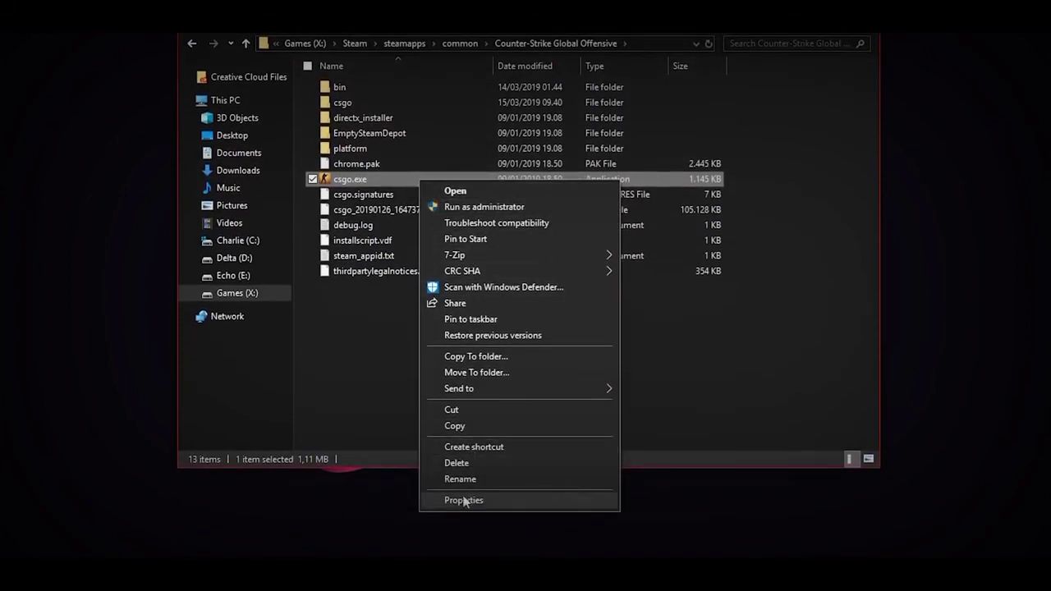
{"action": "left_click", "coordinate": [464, 500]}
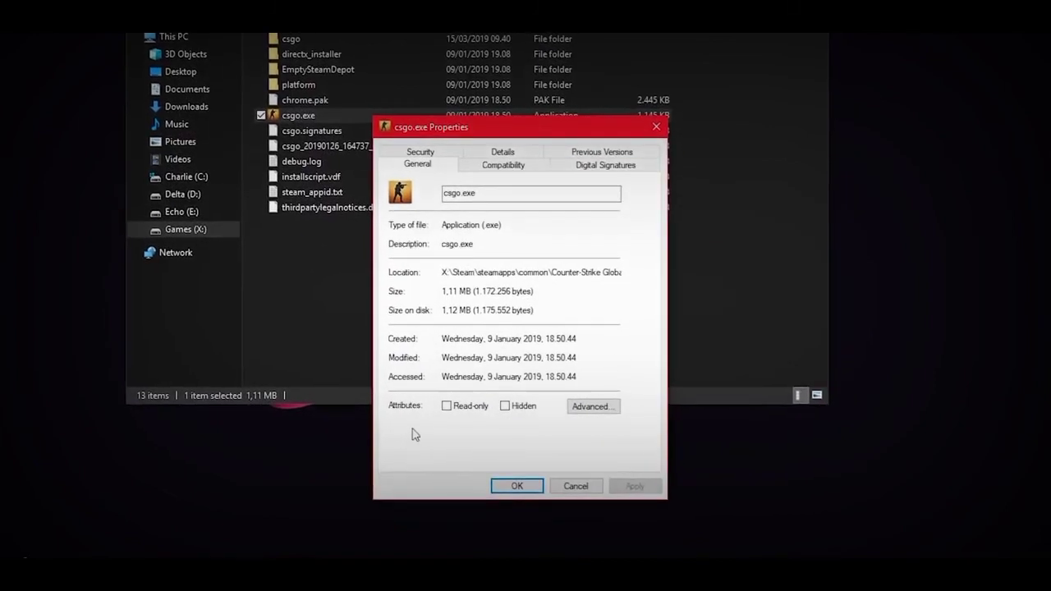
{"action": "left_click", "coordinate": [546, 219]}
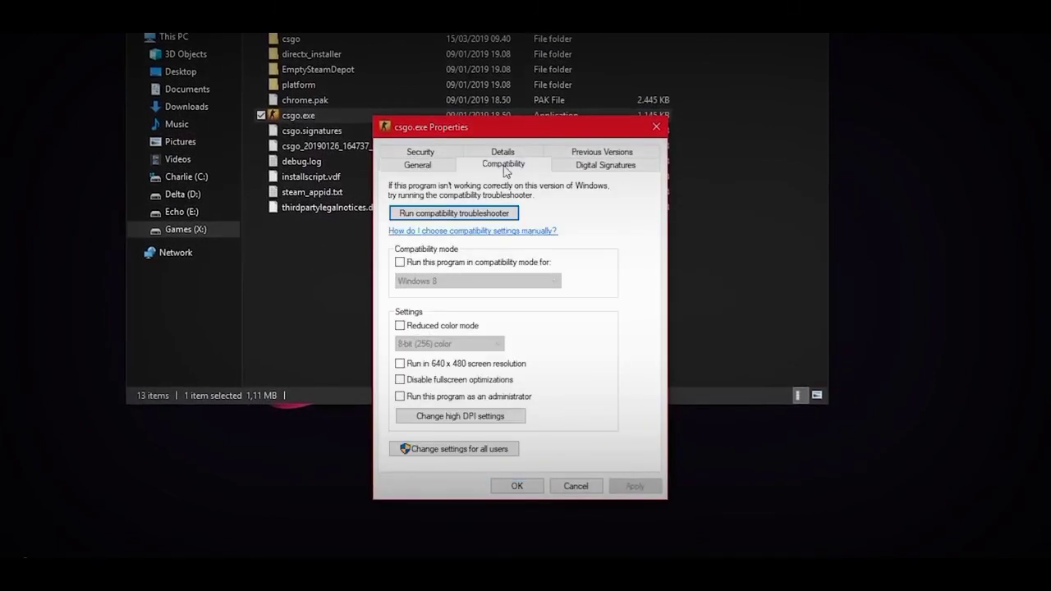
{"action": "left_click", "coordinate": [400, 379]}
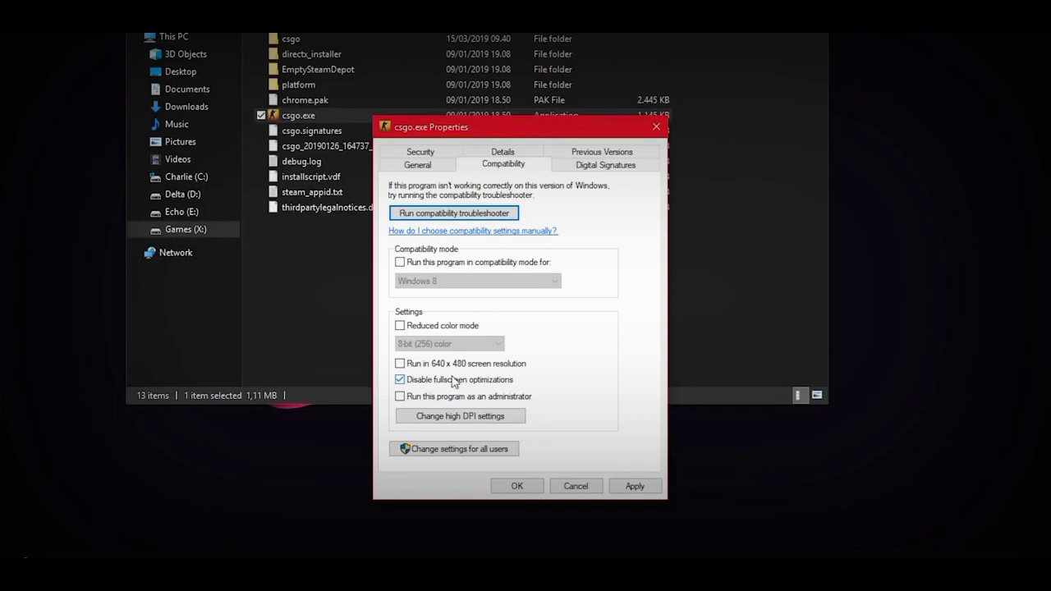
{"action": "left_click", "coordinate": [637, 488]}
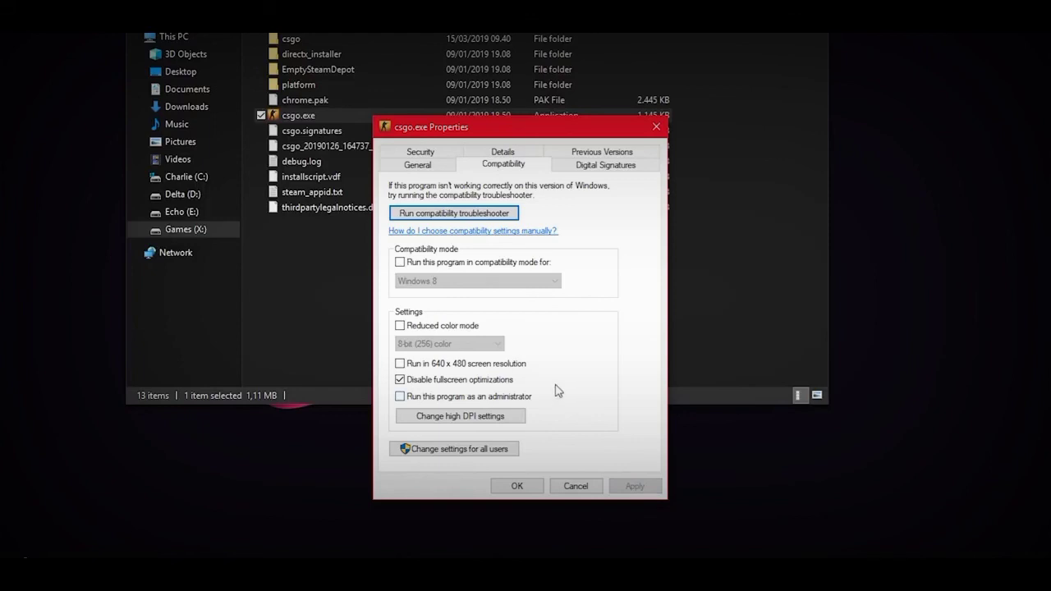
Override high DPI scaling behavior with scaling performed by Application, and confirm the properties
{"action": "left_click", "coordinate": [494, 417]}
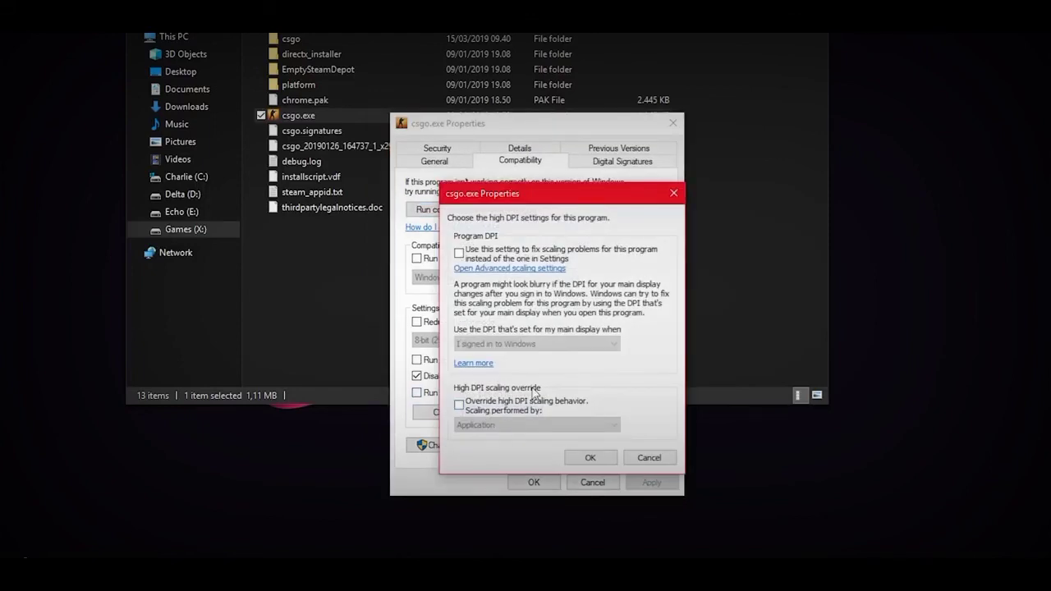
{"action": "left_click", "coordinate": [465, 407]}
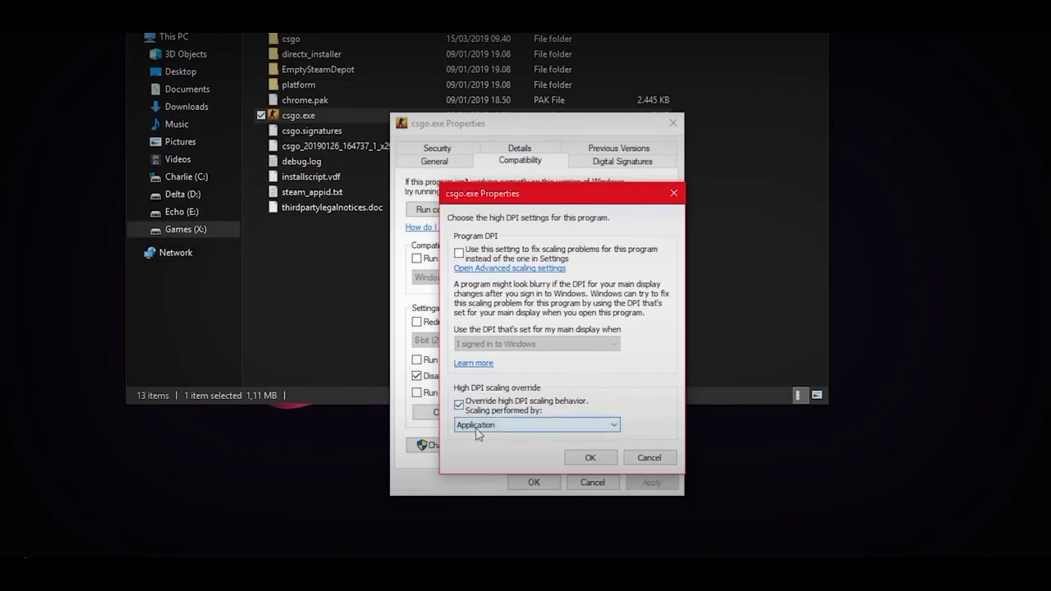
{"action": "left_click", "coordinate": [476, 427]}
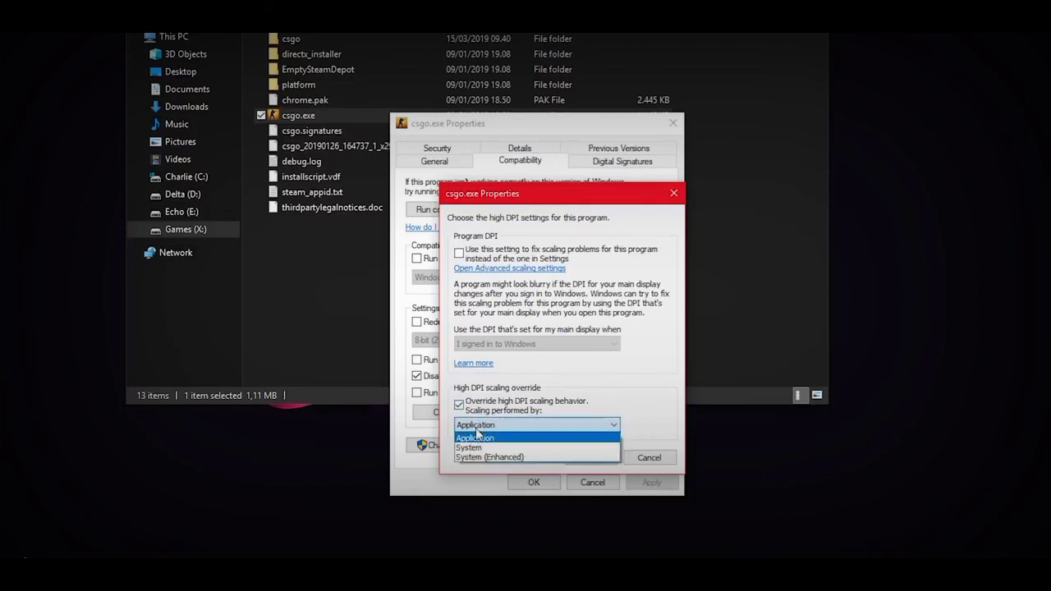
{"action": "left_click", "coordinate": [479, 435]}
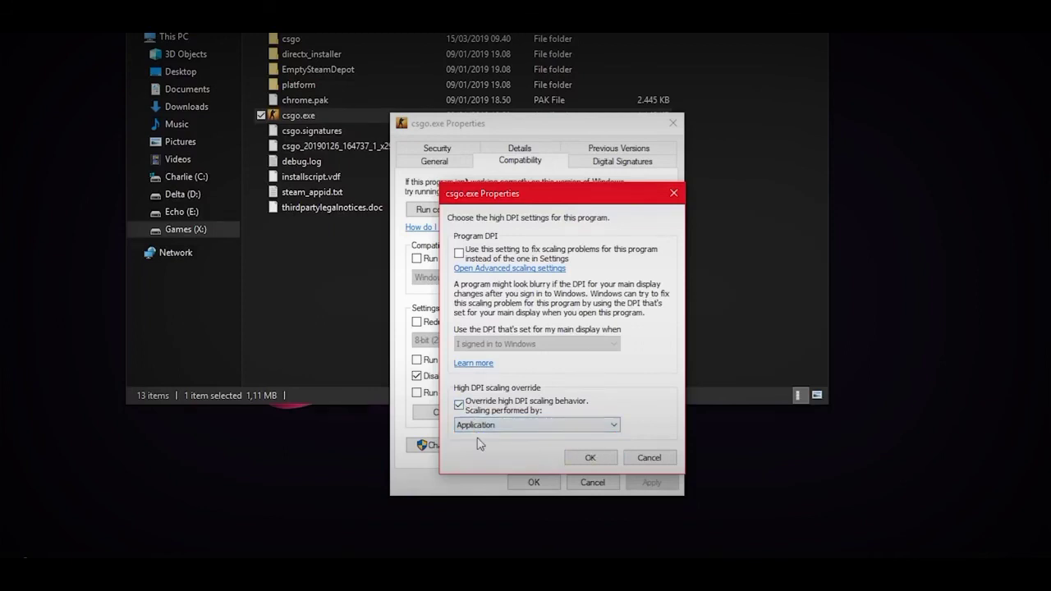
{"action": "left_click", "coordinate": [588, 458]}
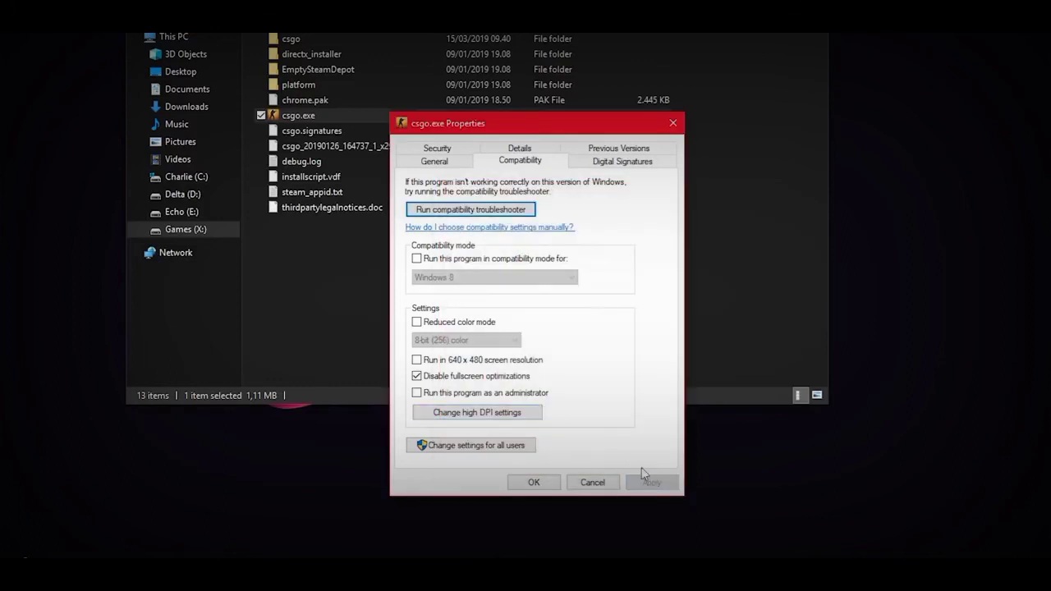
{"action": "left_click", "coordinate": [533, 482]}
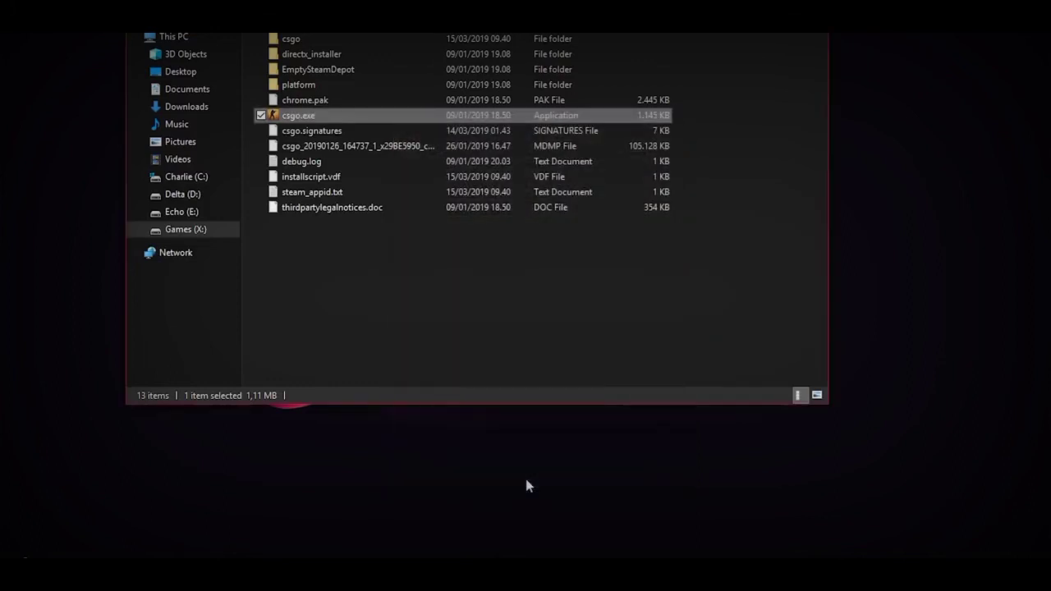
Close the Counter-Strike Global Offensive Explorer window
{"action": "left_click", "coordinate": [809, 74]}
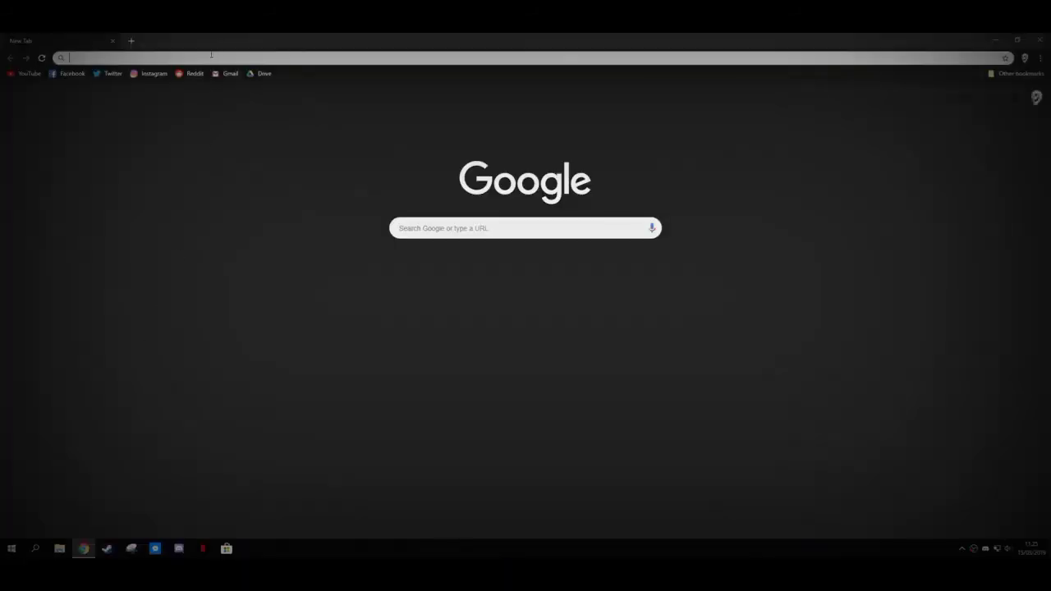
Go to the r/TronScript subreddit and read through the Tron v10.8.0 release post
{"action": "left_click", "coordinate": [98, 58]}
{"action": "type", "text": "https://www.reddit.com/r/TronScript/"}
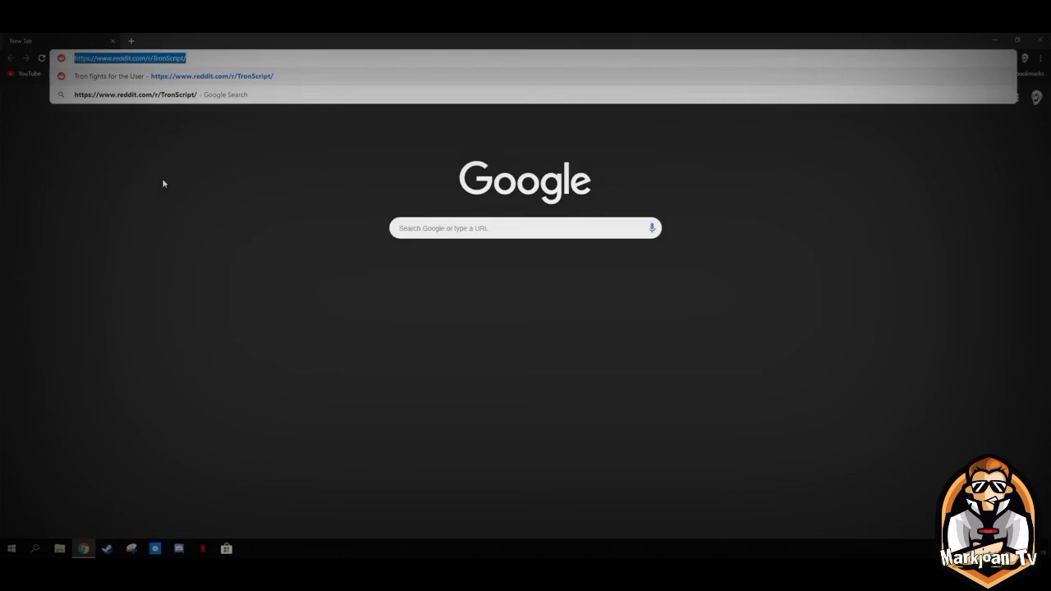
{"action": "key", "text": "Return"}
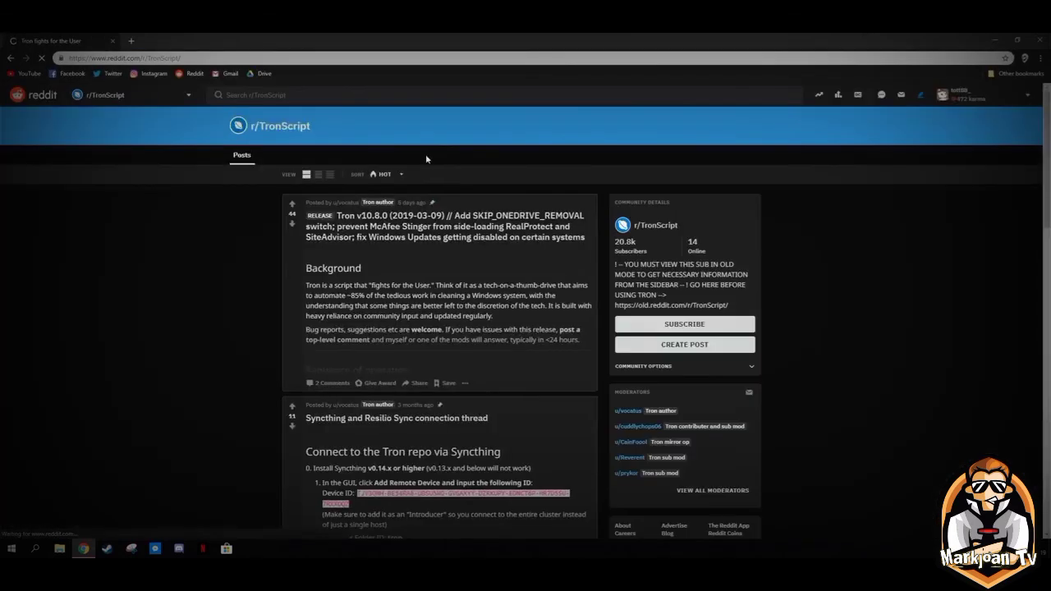
{"action": "left_click", "coordinate": [433, 220]}
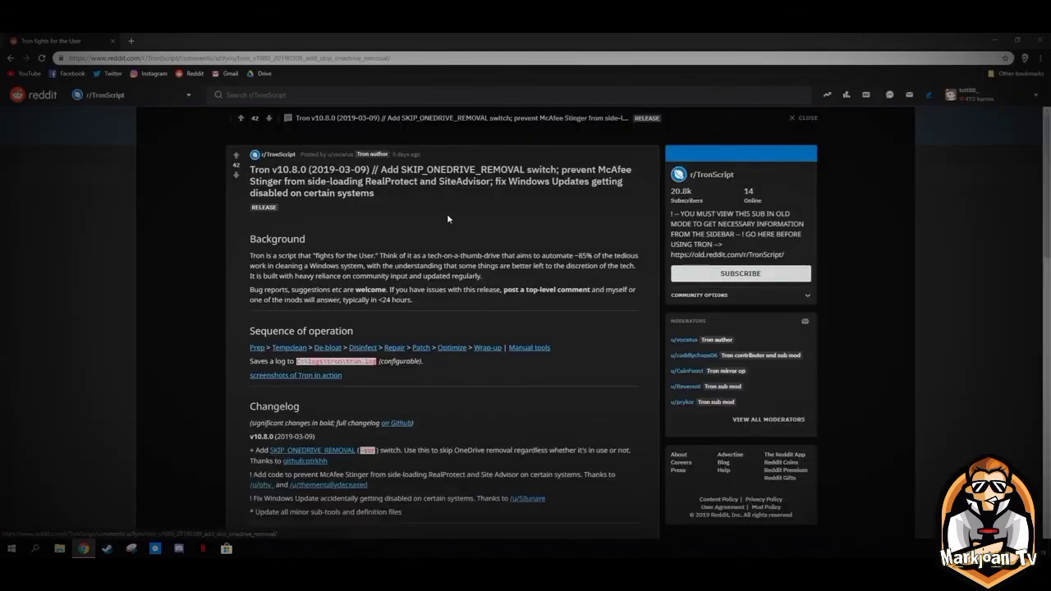
{"action": "scroll", "coordinate": [506, 215], "scroll_direction": "down", "scroll_amount": 2}
{"action": "scroll", "coordinate": [506, 219], "scroll_direction": "down", "scroll_amount": 4}
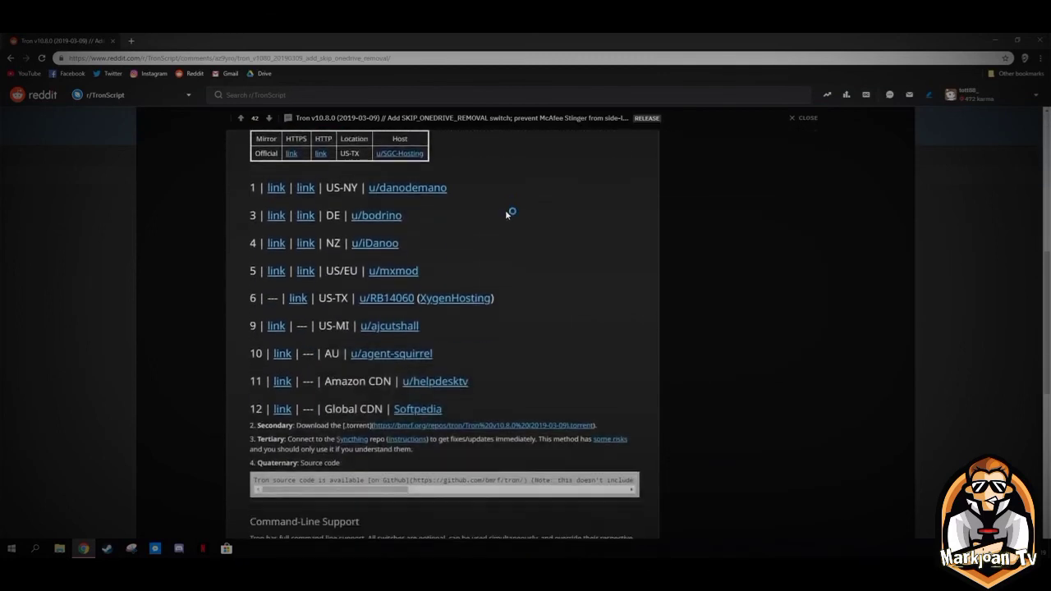
{"action": "scroll", "coordinate": [506, 215], "scroll_direction": "up", "scroll_amount": 4}
{"action": "scroll", "coordinate": [506, 215], "scroll_direction": "up", "scroll_amount": 3}
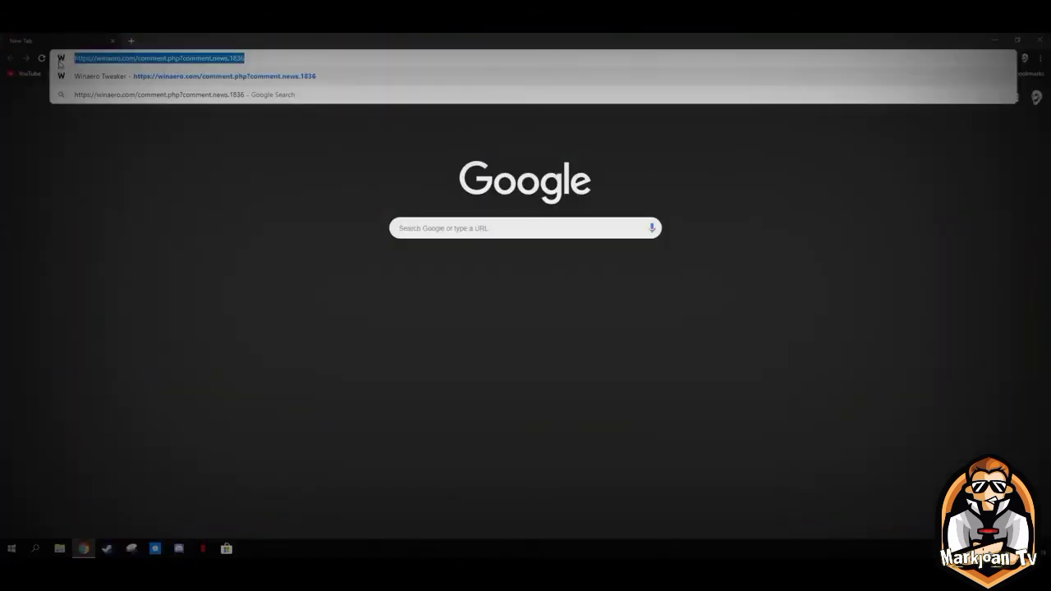
Load the Winaero Tweaker page and scroll through its change log
{"action": "key", "text": "Return"}
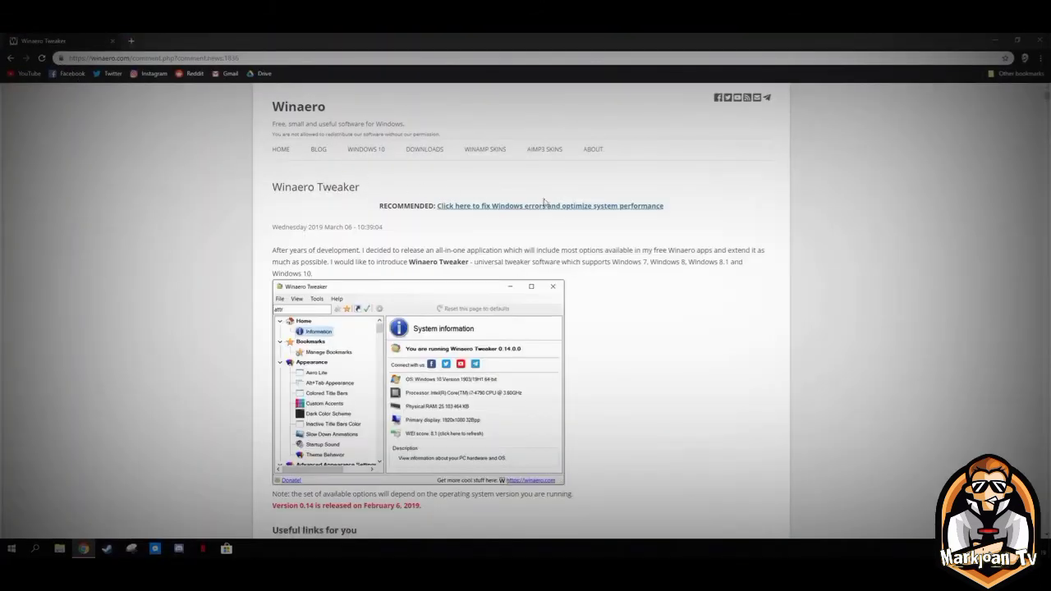
{"action": "scroll", "coordinate": [842, 218], "scroll_direction": "down", "scroll_amount": 1}
{"action": "scroll", "coordinate": [841, 217], "scroll_direction": "down", "scroll_amount": 12}
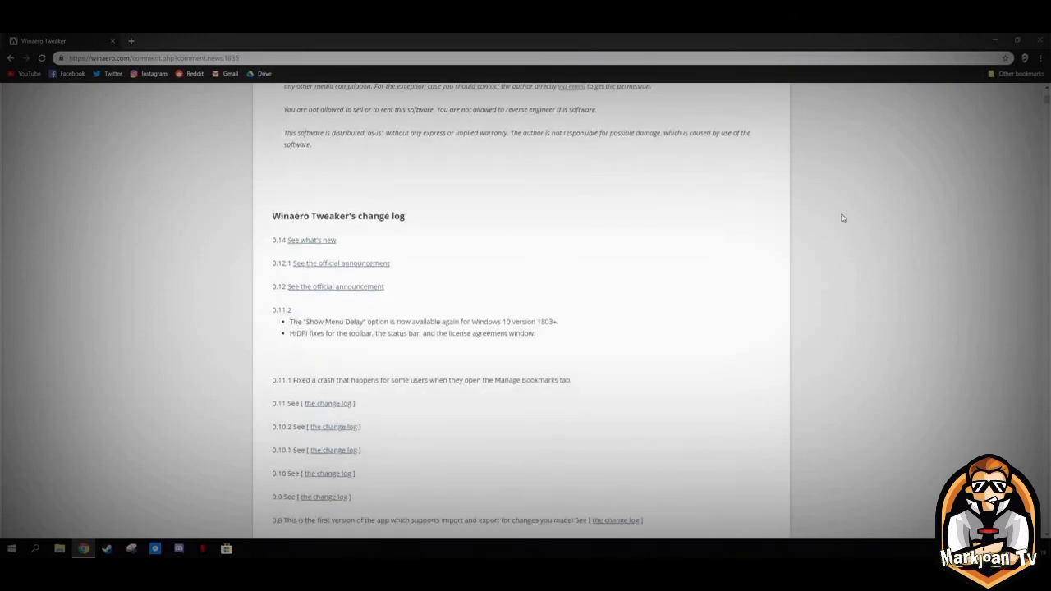
{"action": "scroll", "coordinate": [842, 218], "scroll_direction": "up", "scroll_amount": 13}
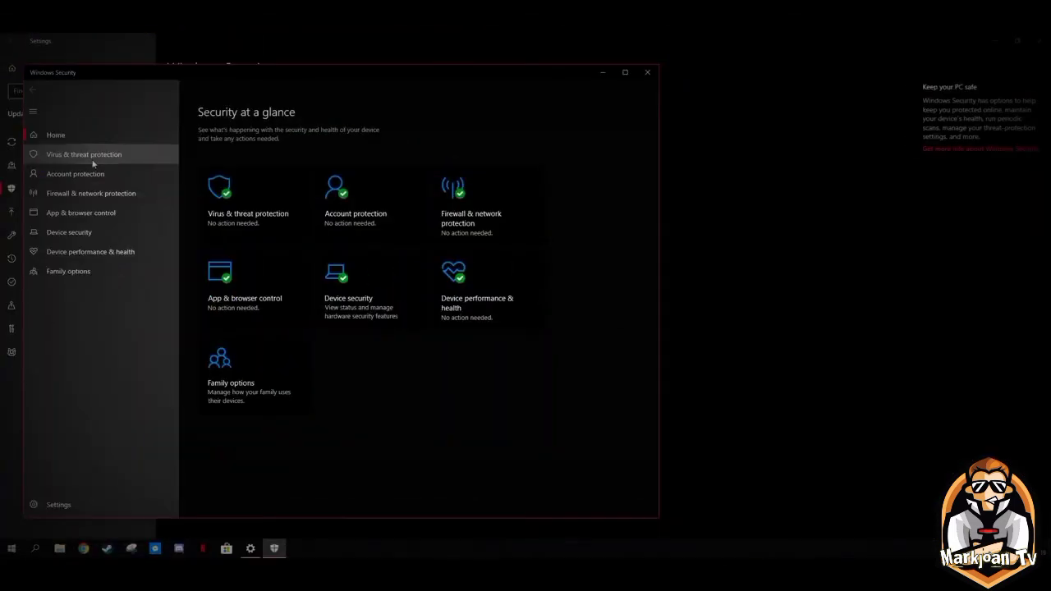
{"action": "left_click", "coordinate": [93, 161]}
{"action": "left_click", "coordinate": [93, 174]}
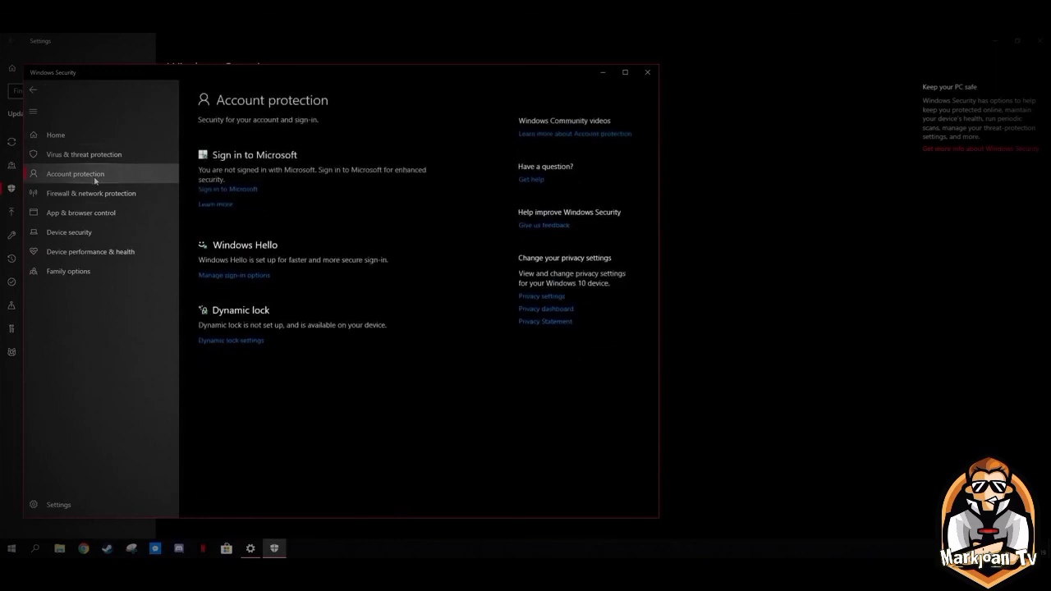
{"action": "left_click", "coordinate": [96, 198]}
{"action": "left_click", "coordinate": [92, 213]}
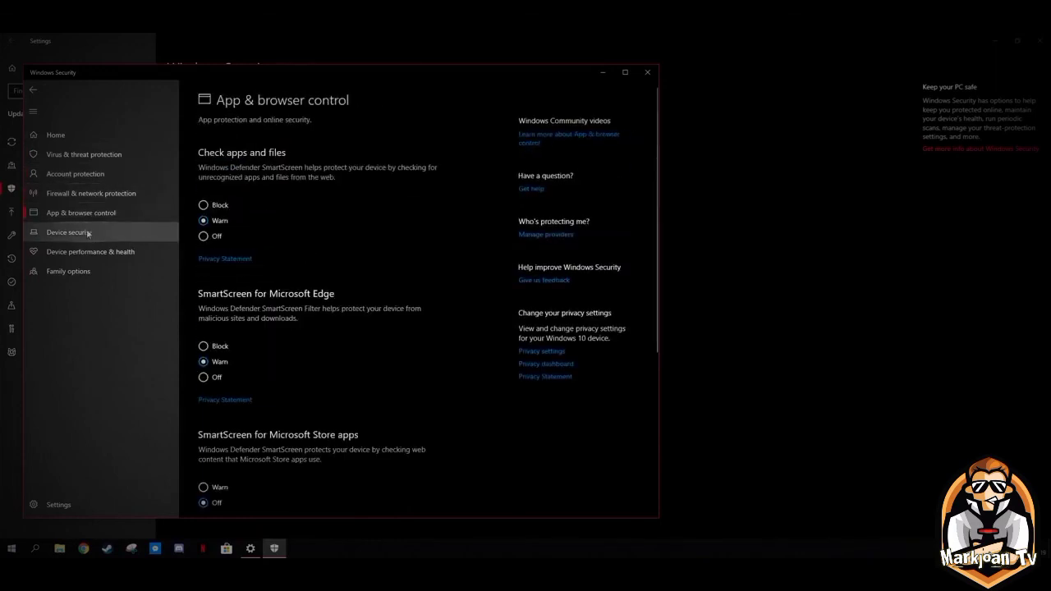
{"action": "left_click", "coordinate": [87, 236]}
{"action": "left_click", "coordinate": [85, 254]}
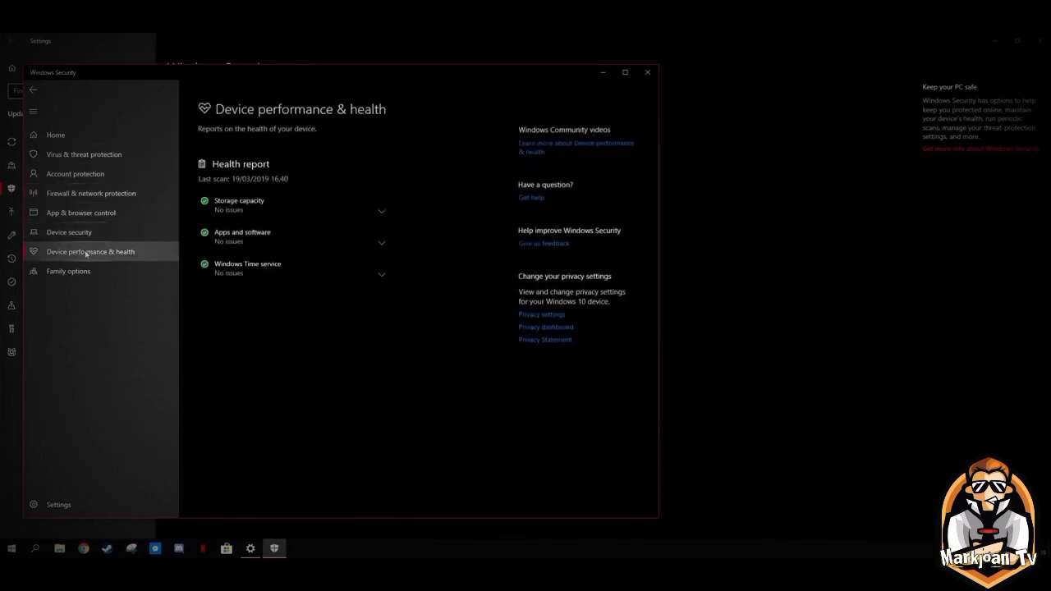
{"action": "left_click", "coordinate": [82, 271]}
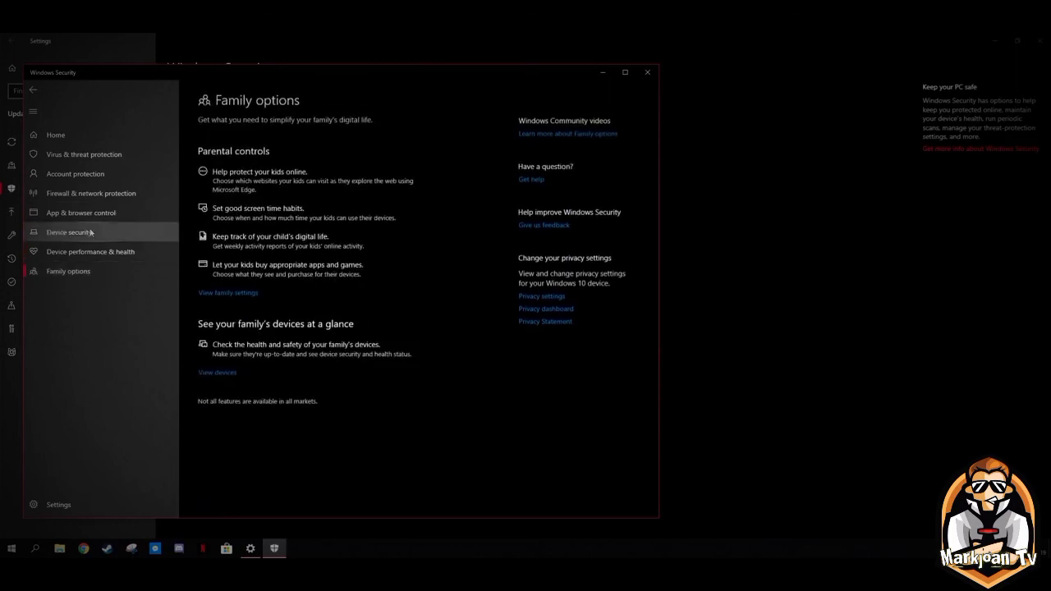
{"action": "left_click", "coordinate": [96, 138]}
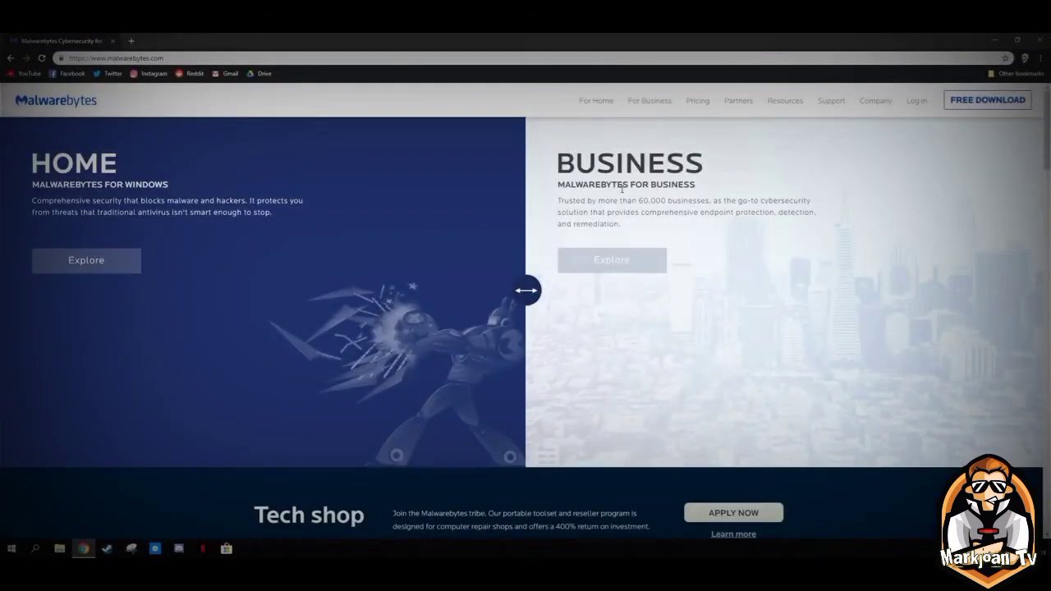
Scroll down the malwarebytes.com home page to the 'Don't take our word for it' reviews
{"action": "scroll", "coordinate": [627, 197], "scroll_direction": "down", "scroll_amount": 5}
{"action": "scroll", "coordinate": [627, 197], "scroll_direction": "down", "scroll_amount": 1}
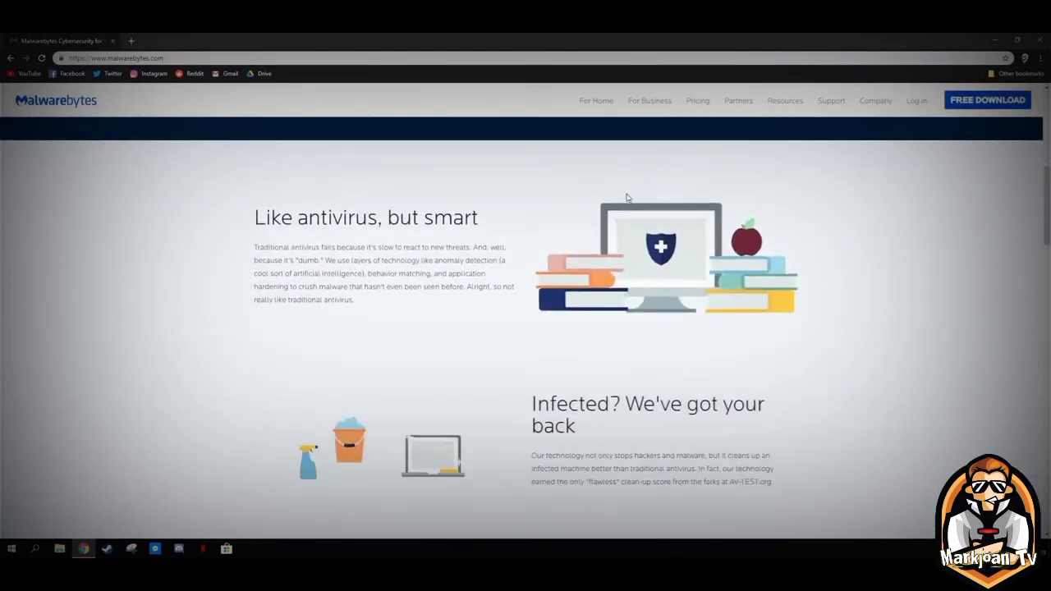
{"action": "scroll", "coordinate": [627, 197], "scroll_direction": "down", "scroll_amount": 5}
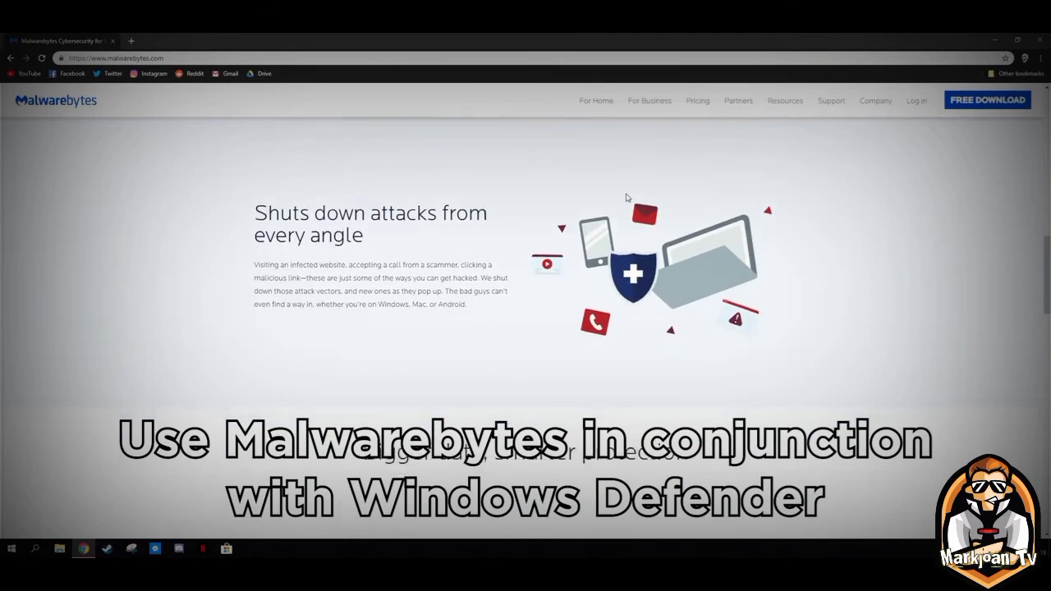
{"action": "scroll", "coordinate": [627, 198], "scroll_direction": "down", "scroll_amount": 5}
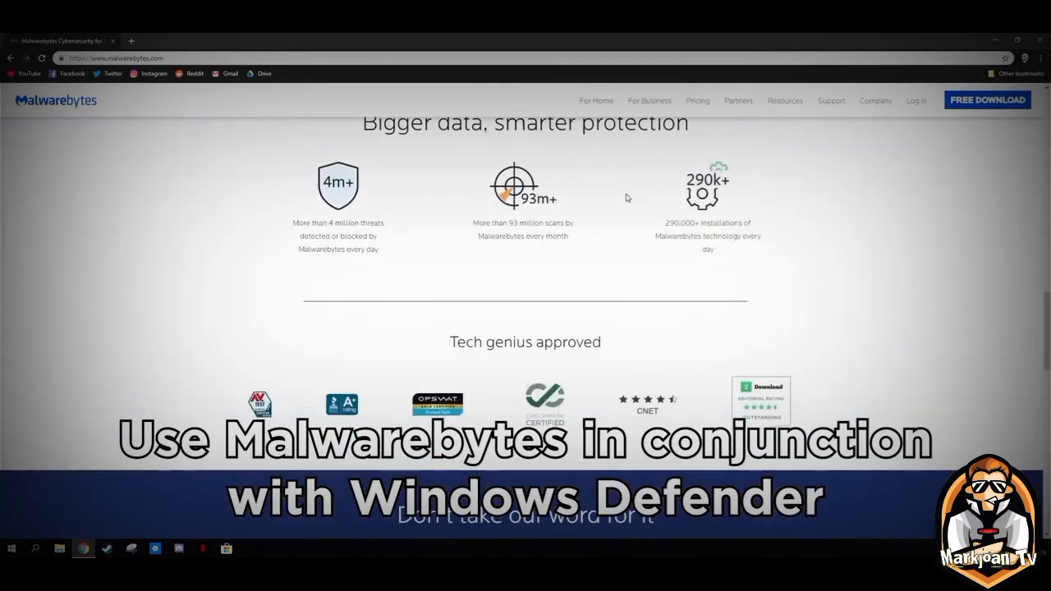
{"action": "scroll", "coordinate": [627, 197], "scroll_direction": "down", "scroll_amount": 5}
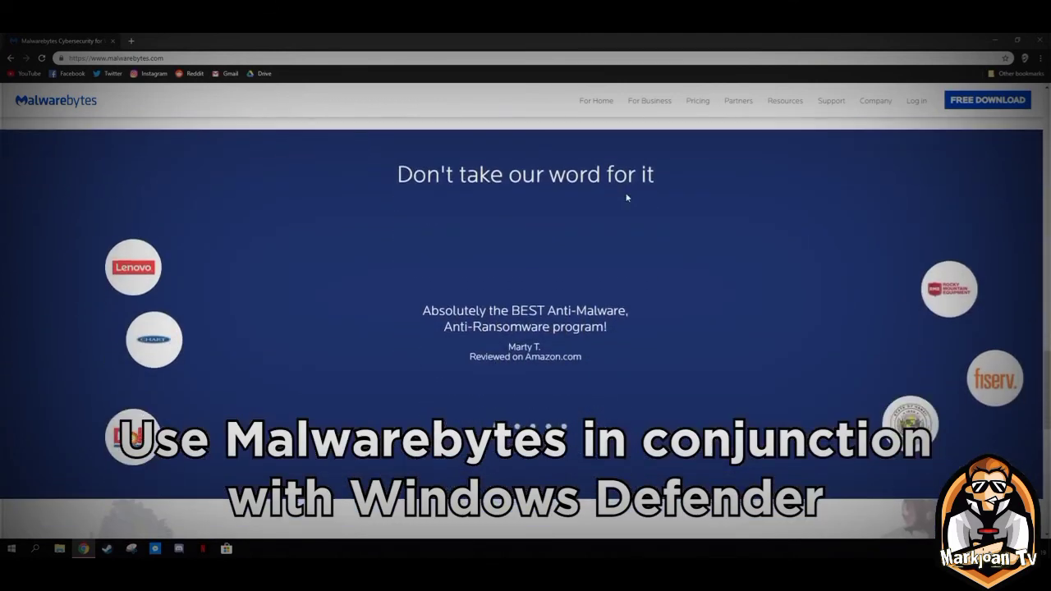